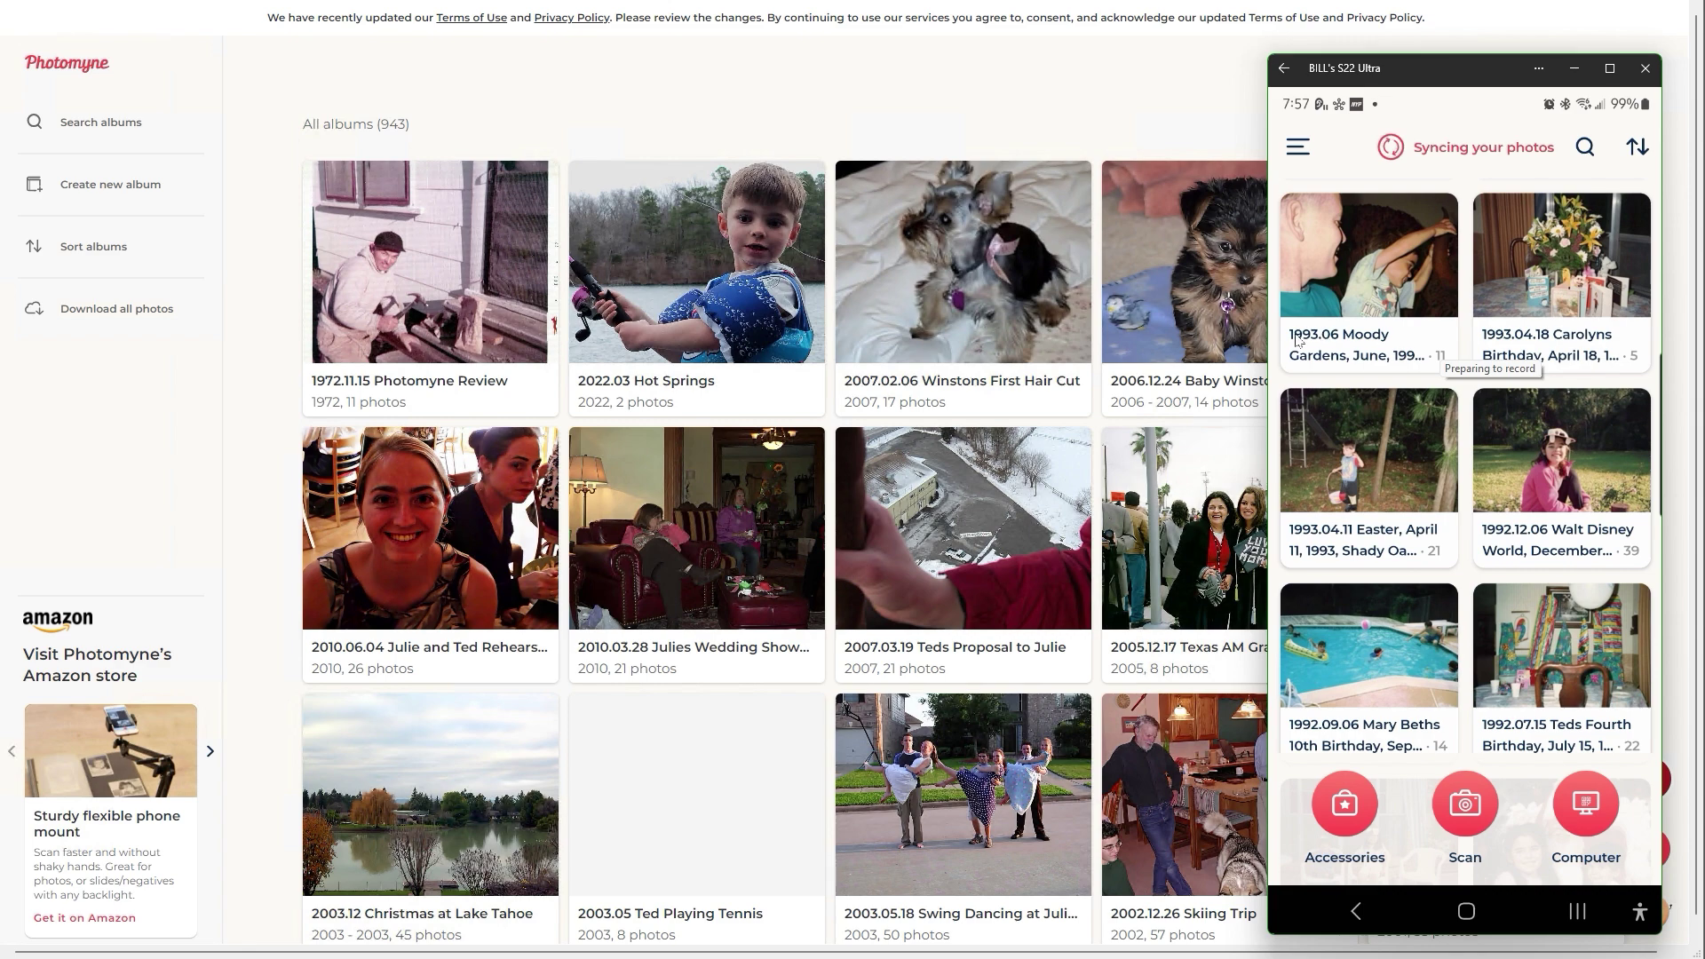
# Close the mirrored phone window to reveal Photomyne's 943-album web library.
pyautogui.click(1126, 117)
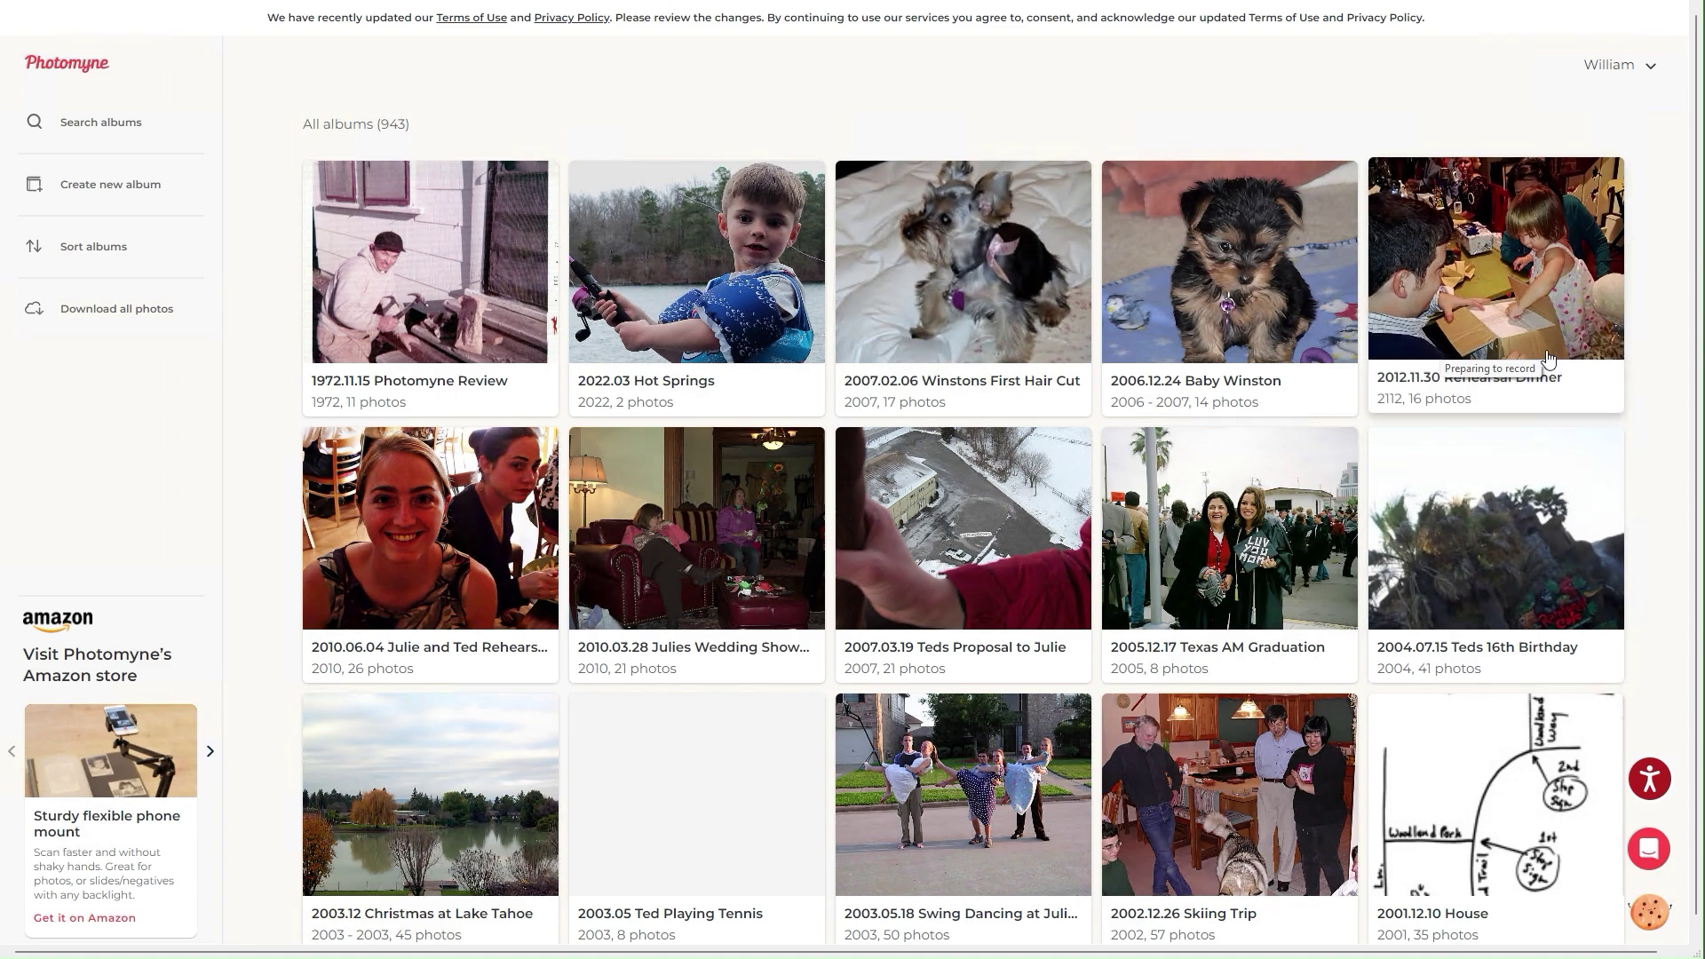
pyautogui.scroll(-15, 1548, 358)
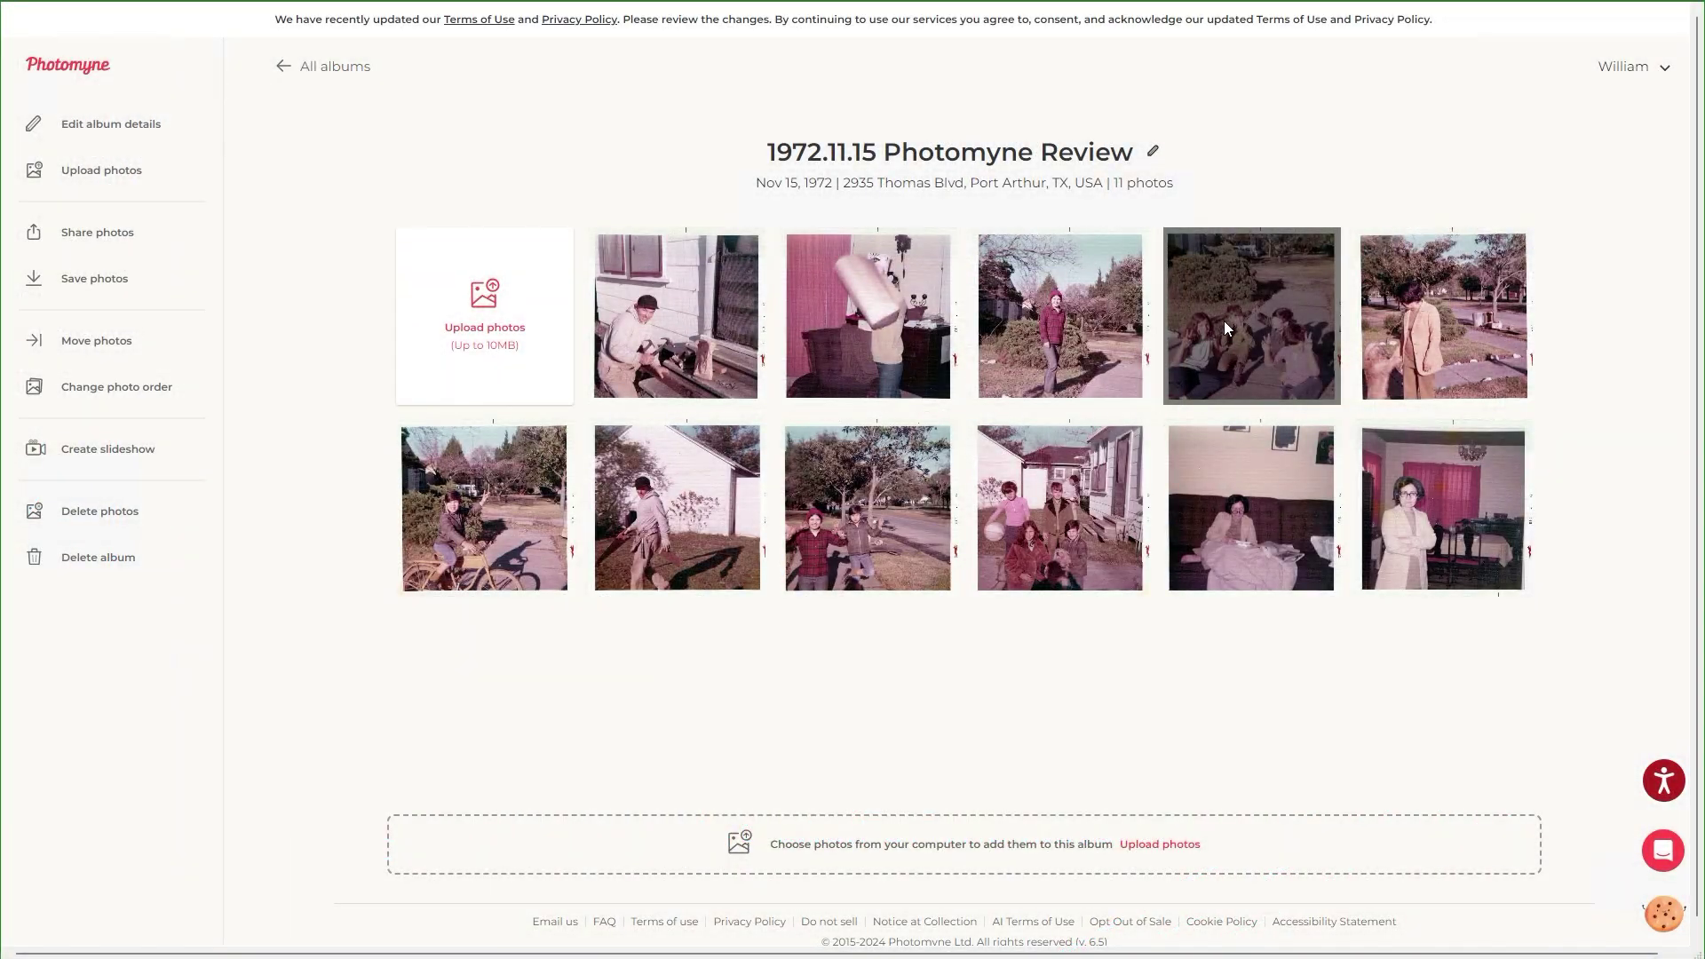
# Open photo 4 of 11 and save a pasted story caption naming the people, with quoted nicknames.
pyautogui.click(1223, 322)
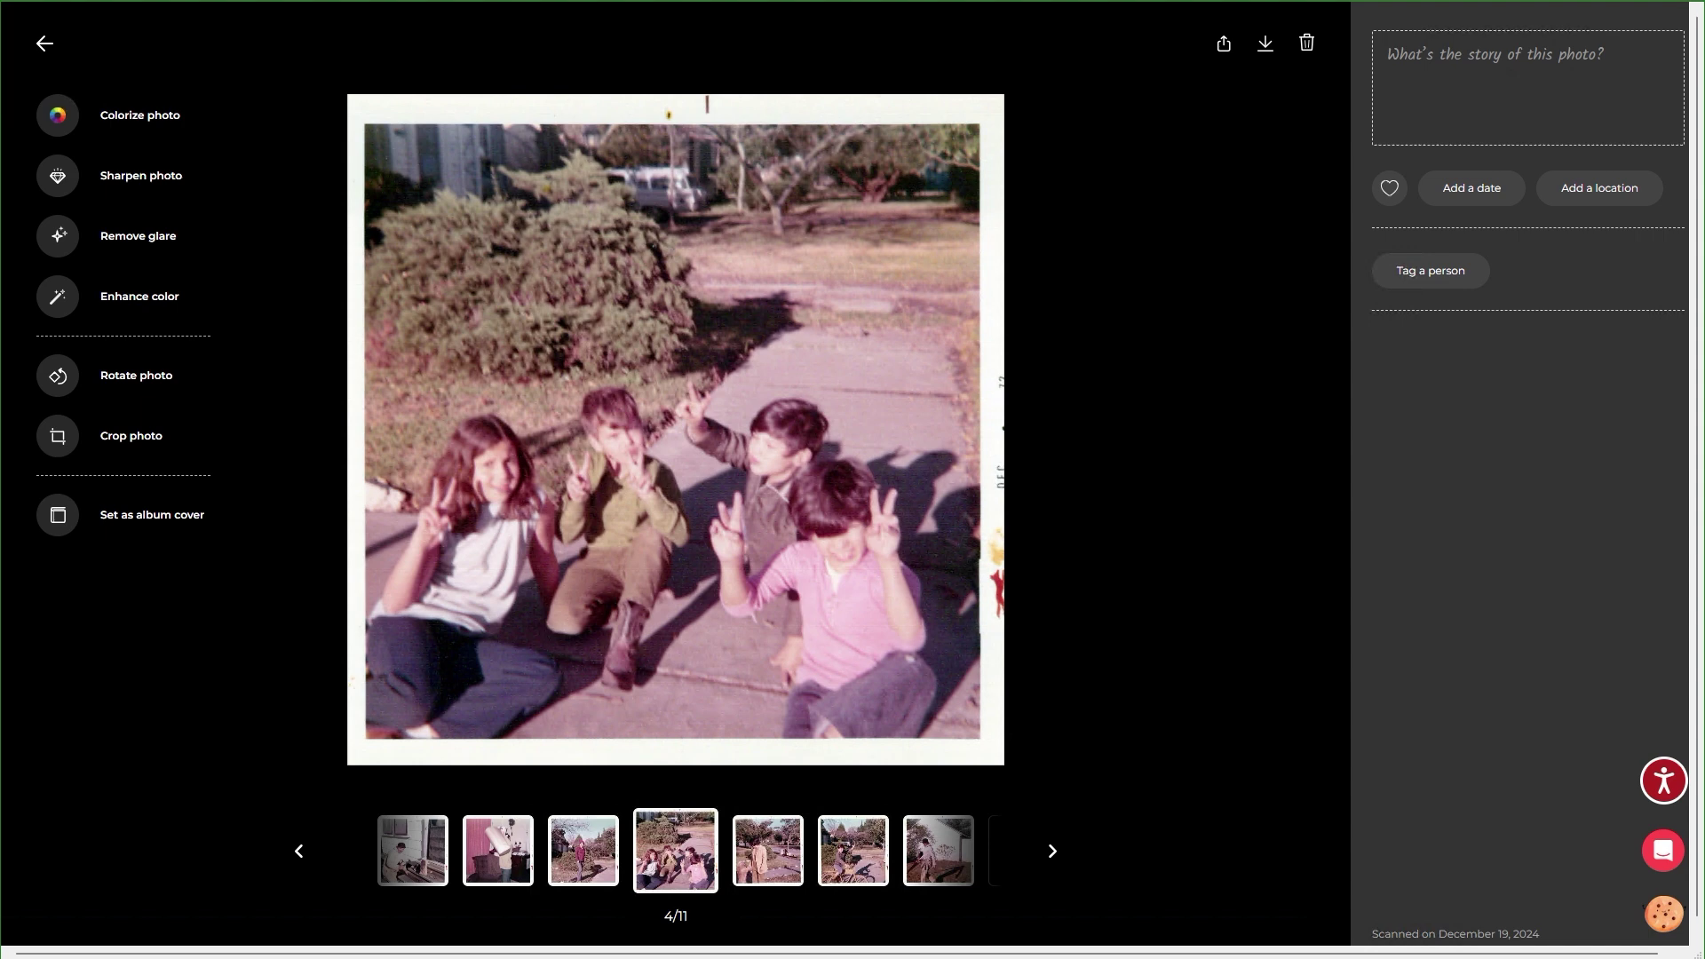
pyautogui.click(1389, 56)
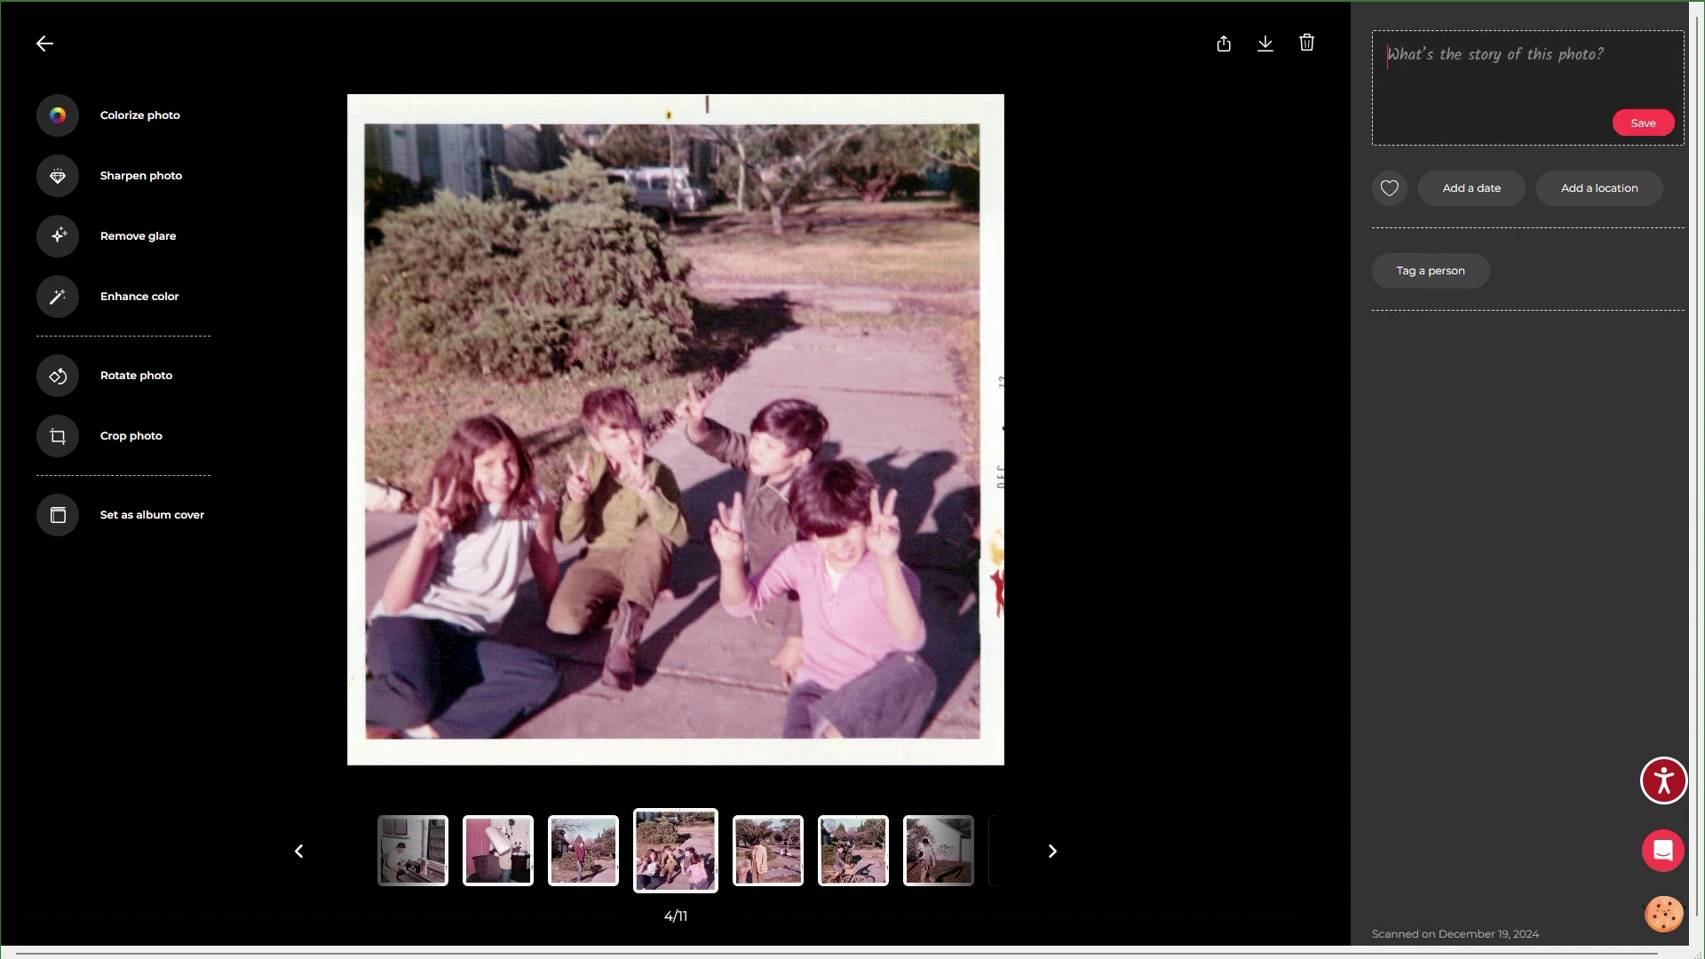
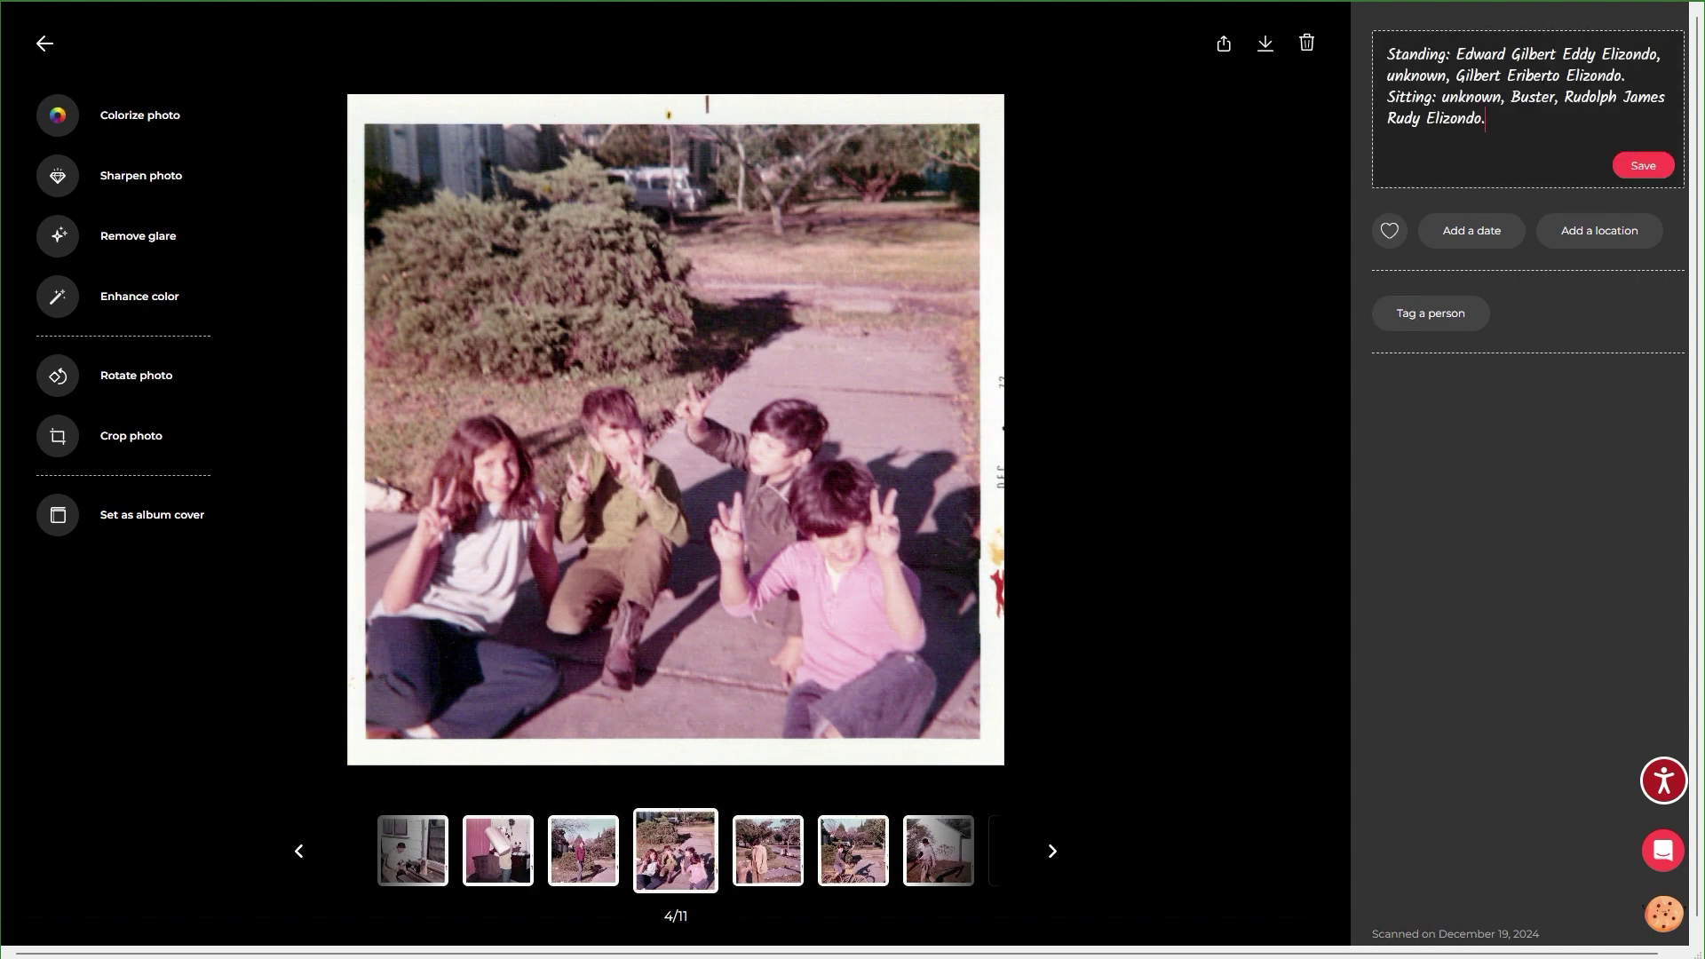
pyautogui.hotkey('ctrl', 'a')
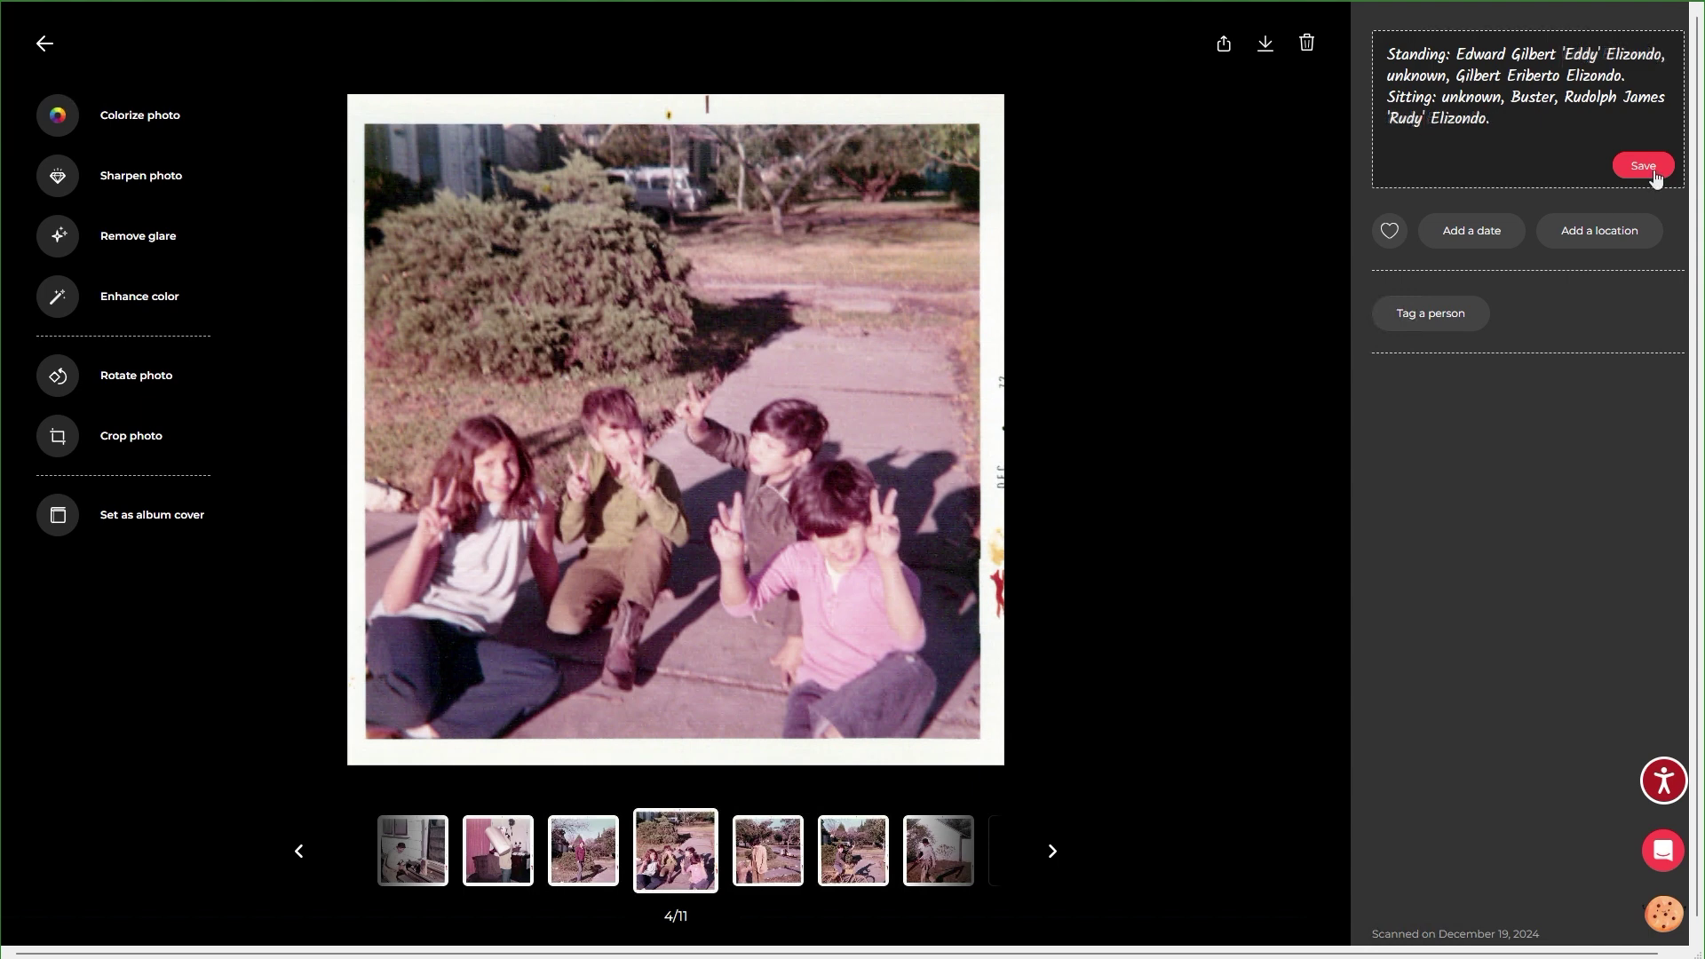
pyautogui.click(1649, 169)
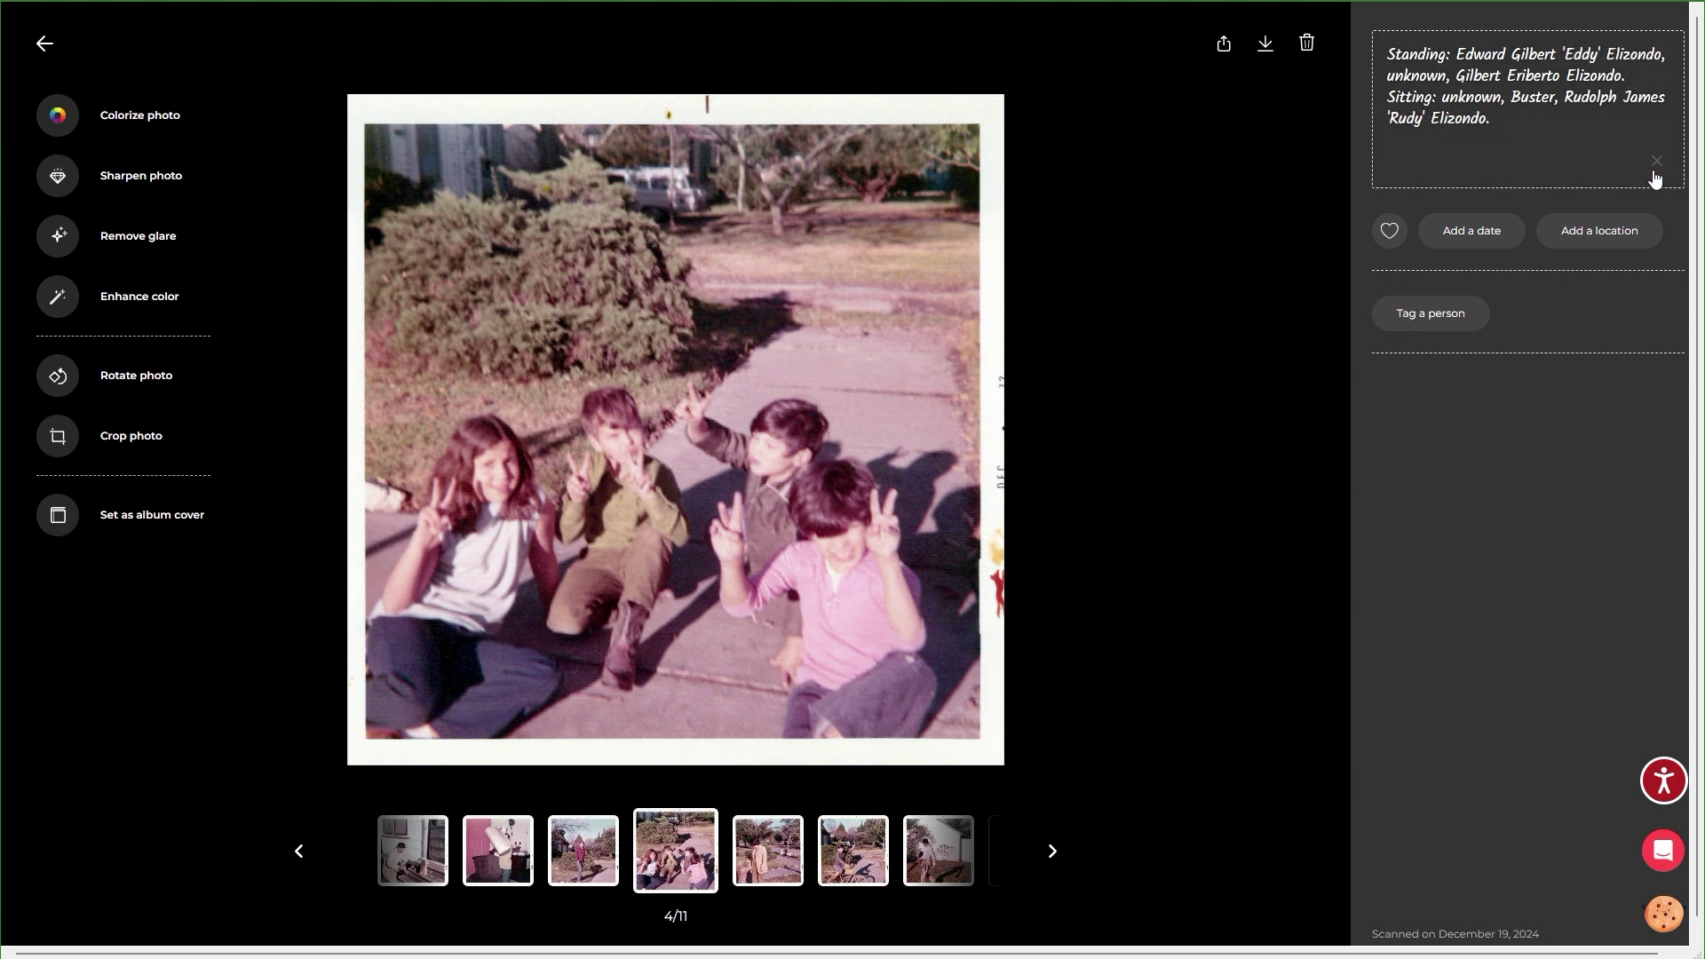
# Date the photo Nov 15, 1972 and set its location to the suggested street address.
pyautogui.click(1490, 238)
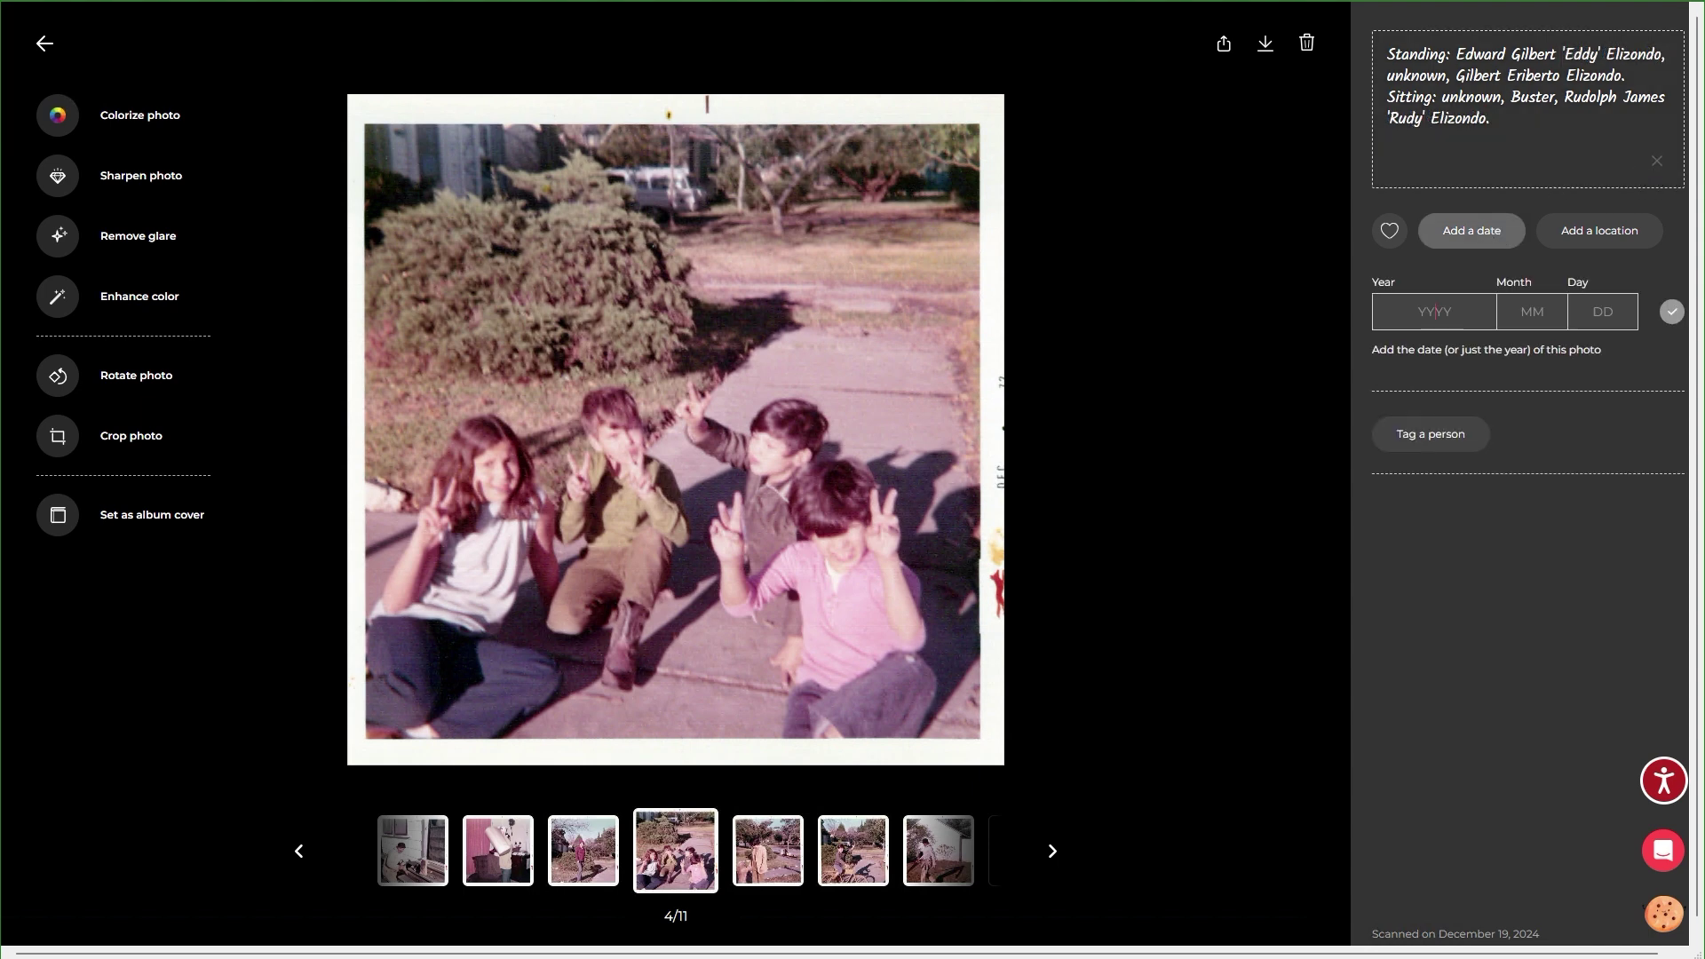
pyautogui.write('197')
pyautogui.write('2')
pyautogui.write('11')
pyautogui.write('15')
pyautogui.click(1673, 313)
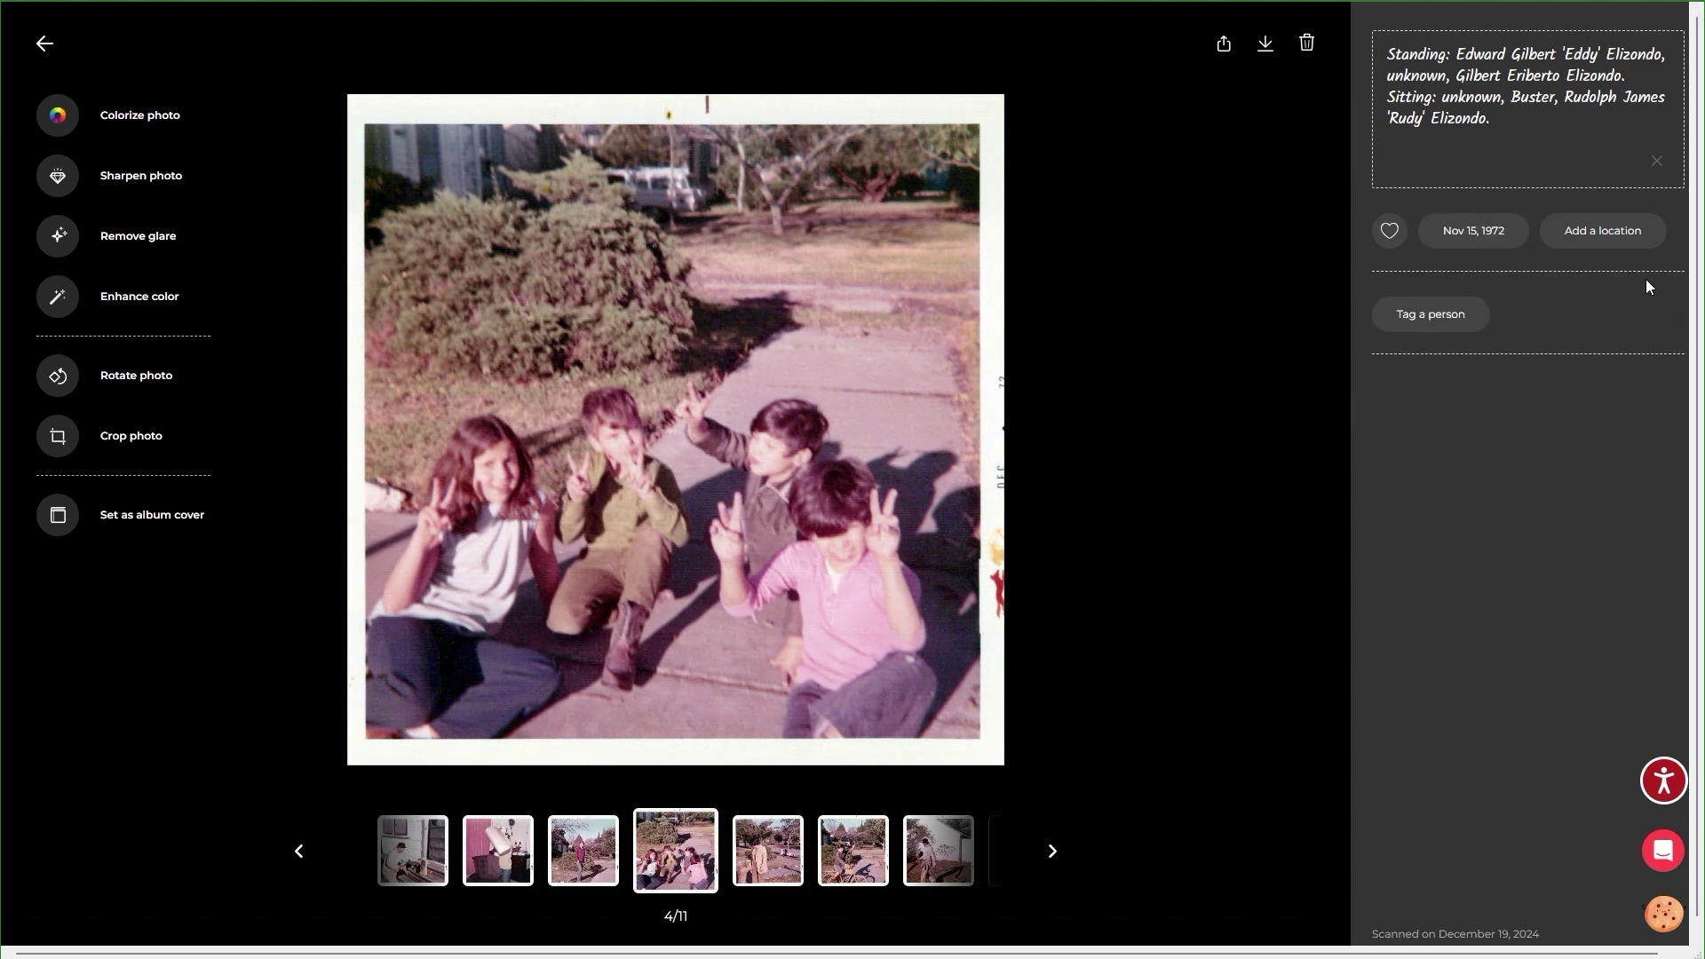
pyautogui.click(1612, 250)
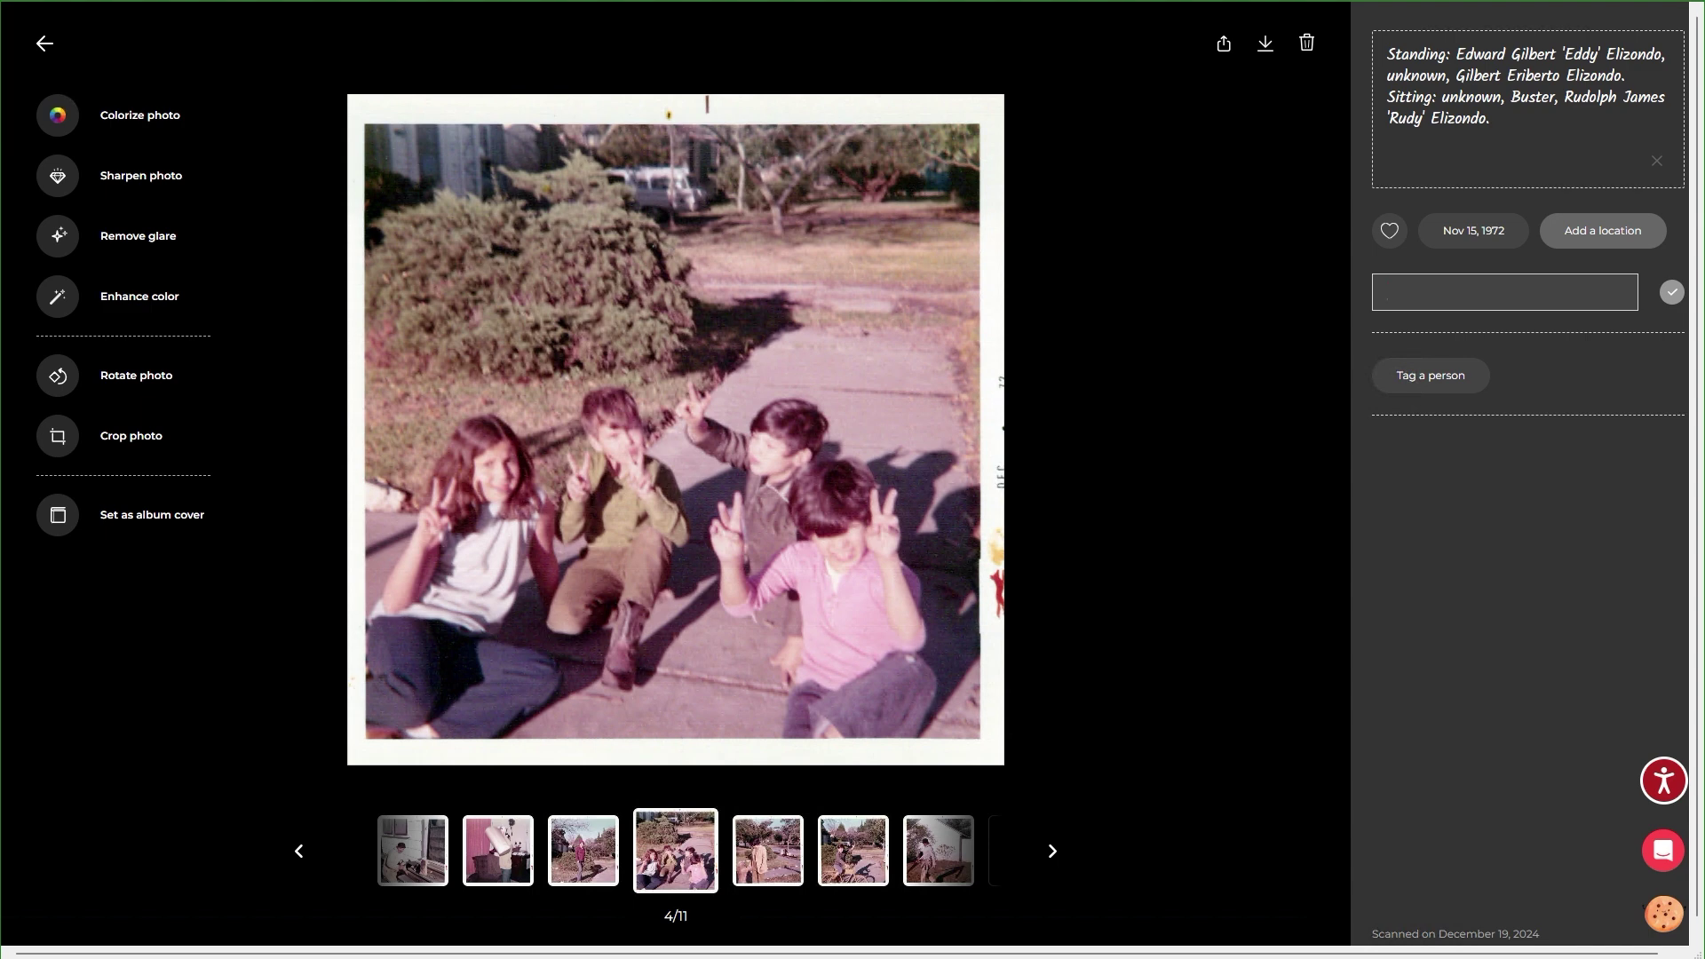
pyautogui.hotkey('ctrl', 'v')
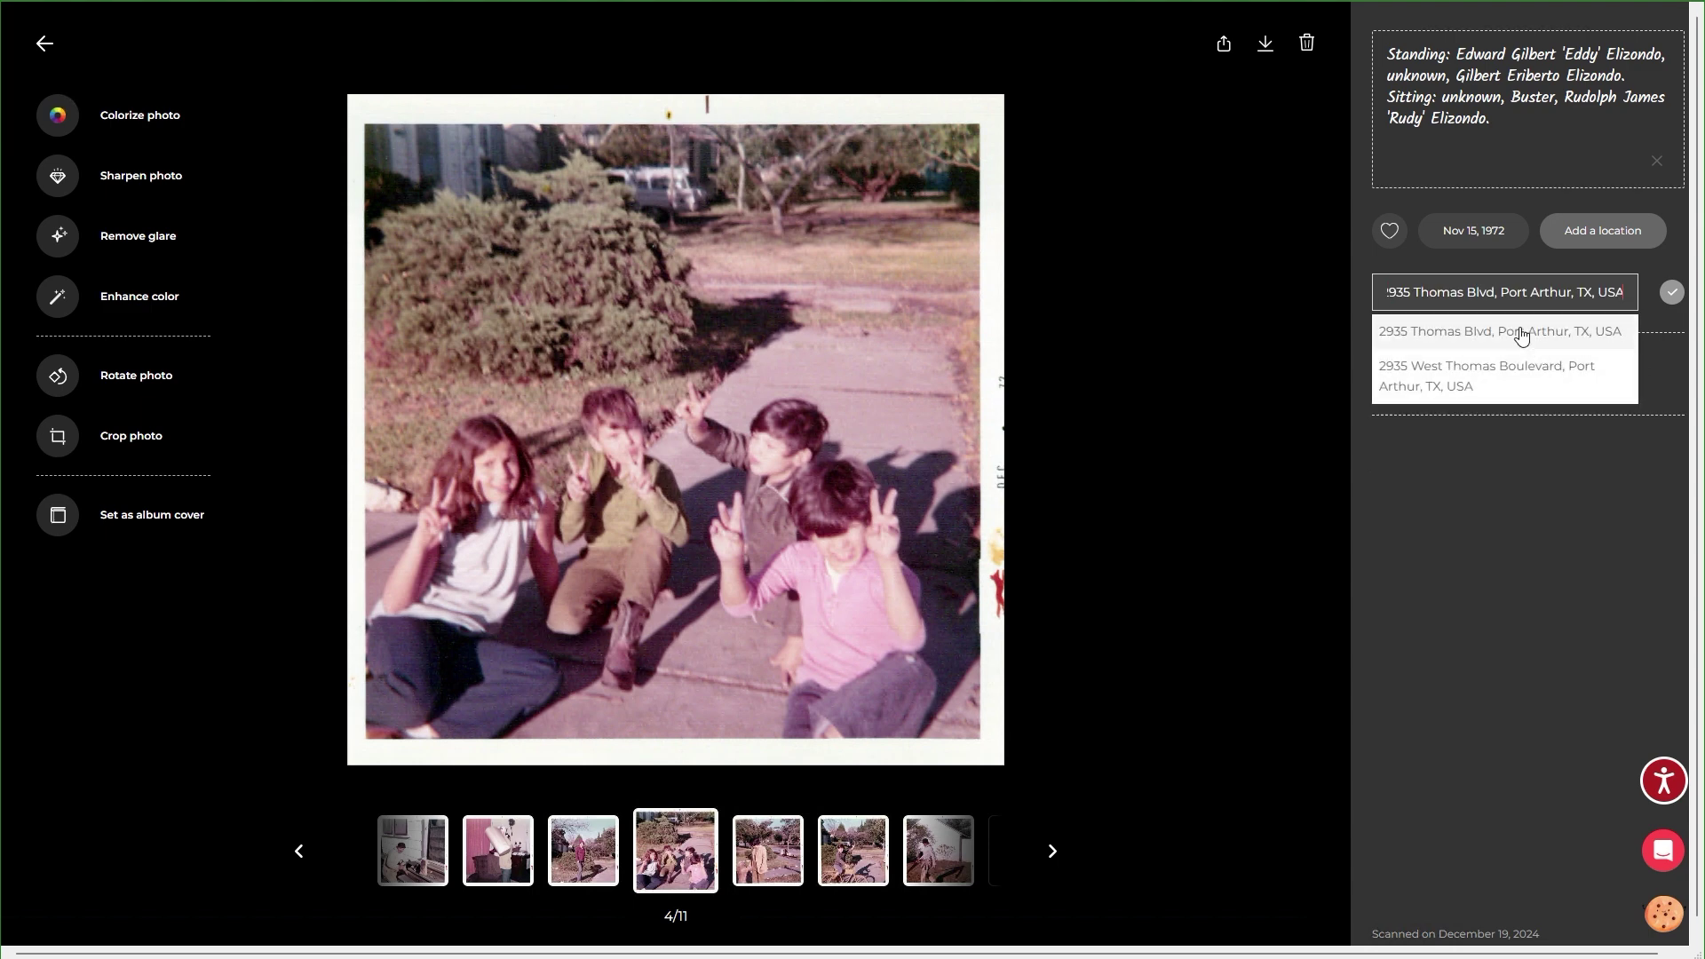
pyautogui.click(1521, 335)
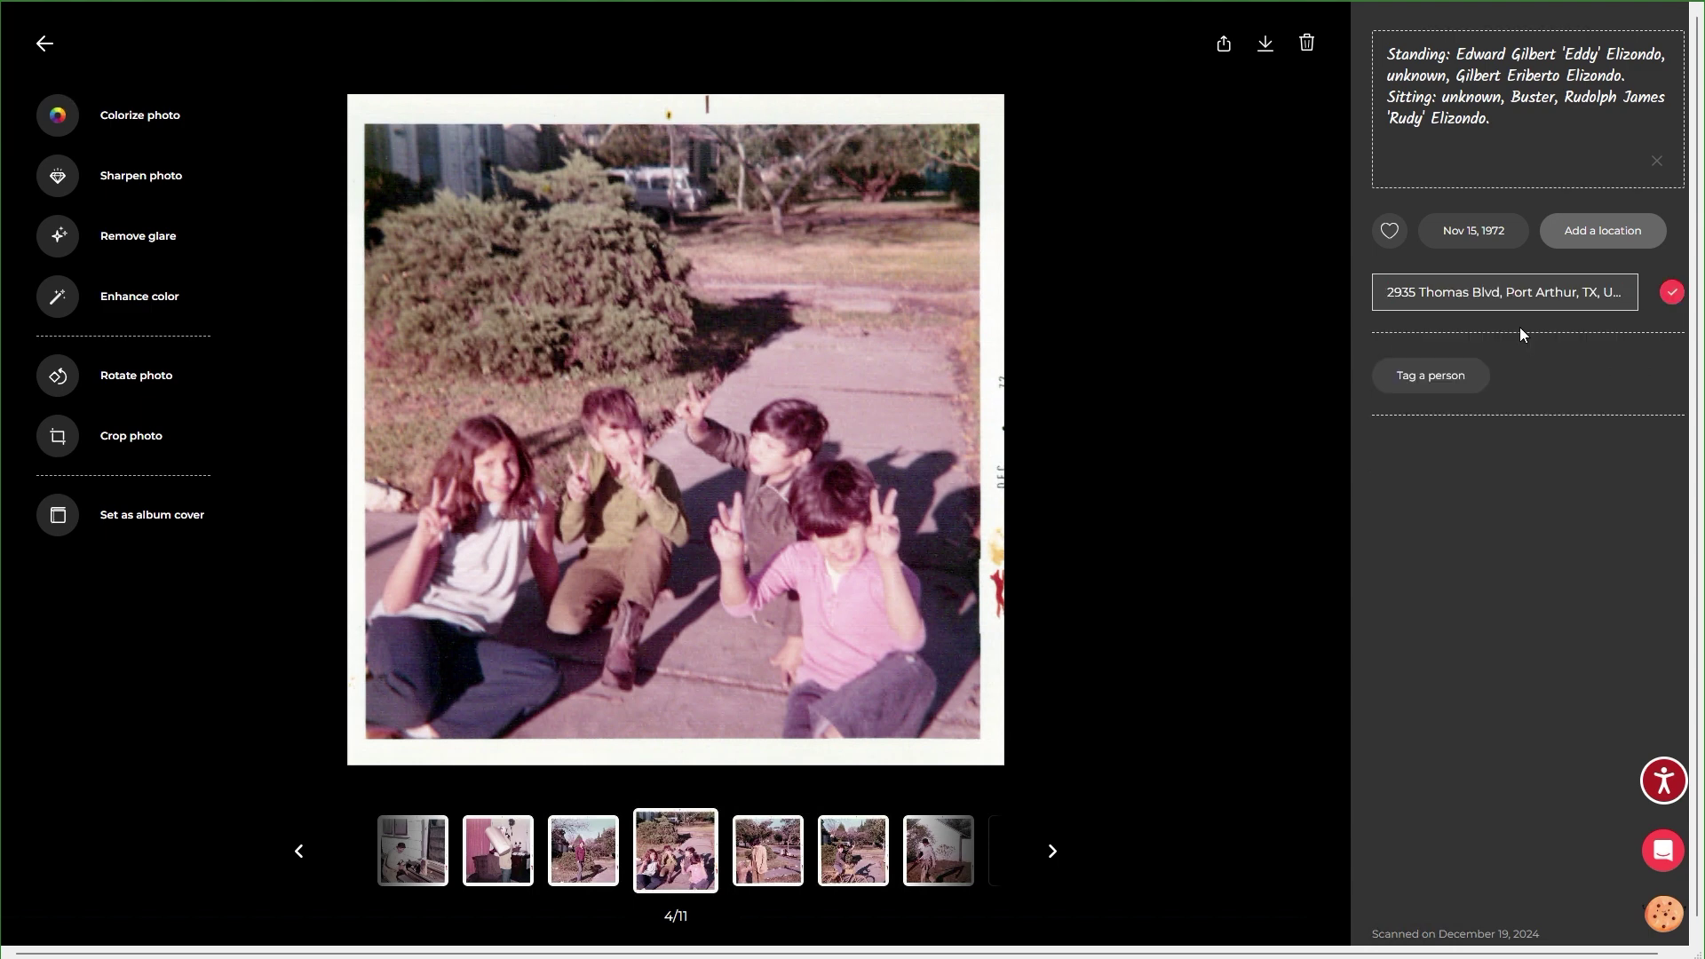
pyautogui.click(1671, 293)
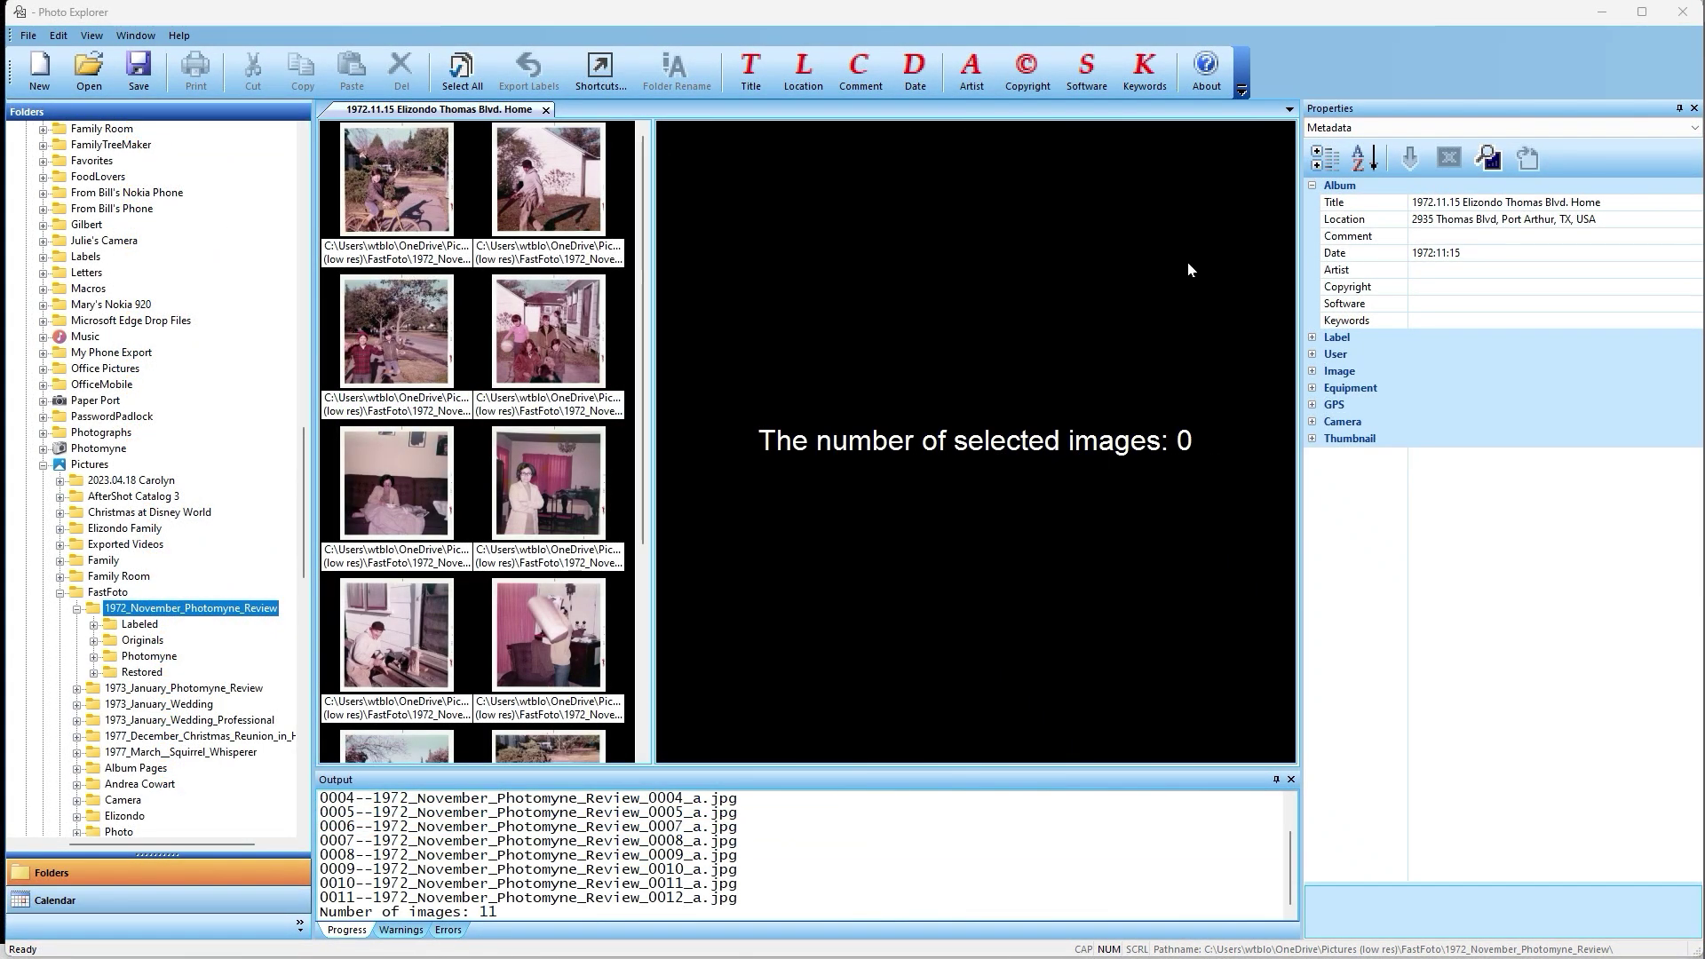
# Fill the fourth photo's title, location and date from the album's values.
pyautogui.click(550, 323)
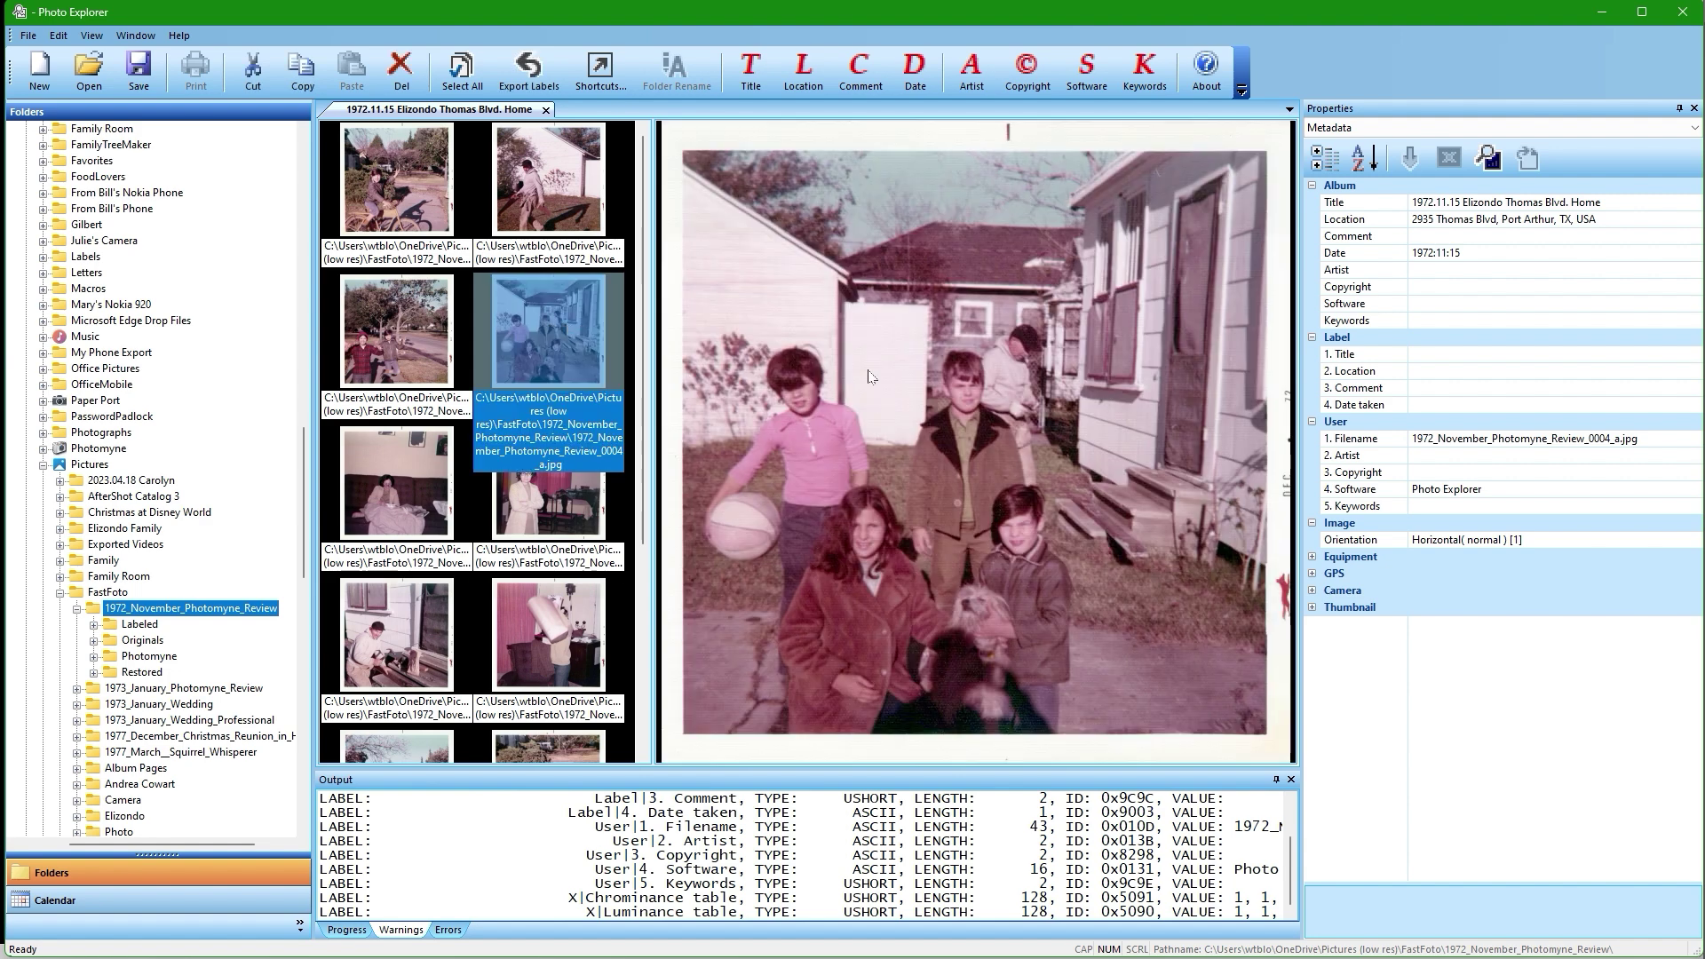
pyautogui.click(756, 87)
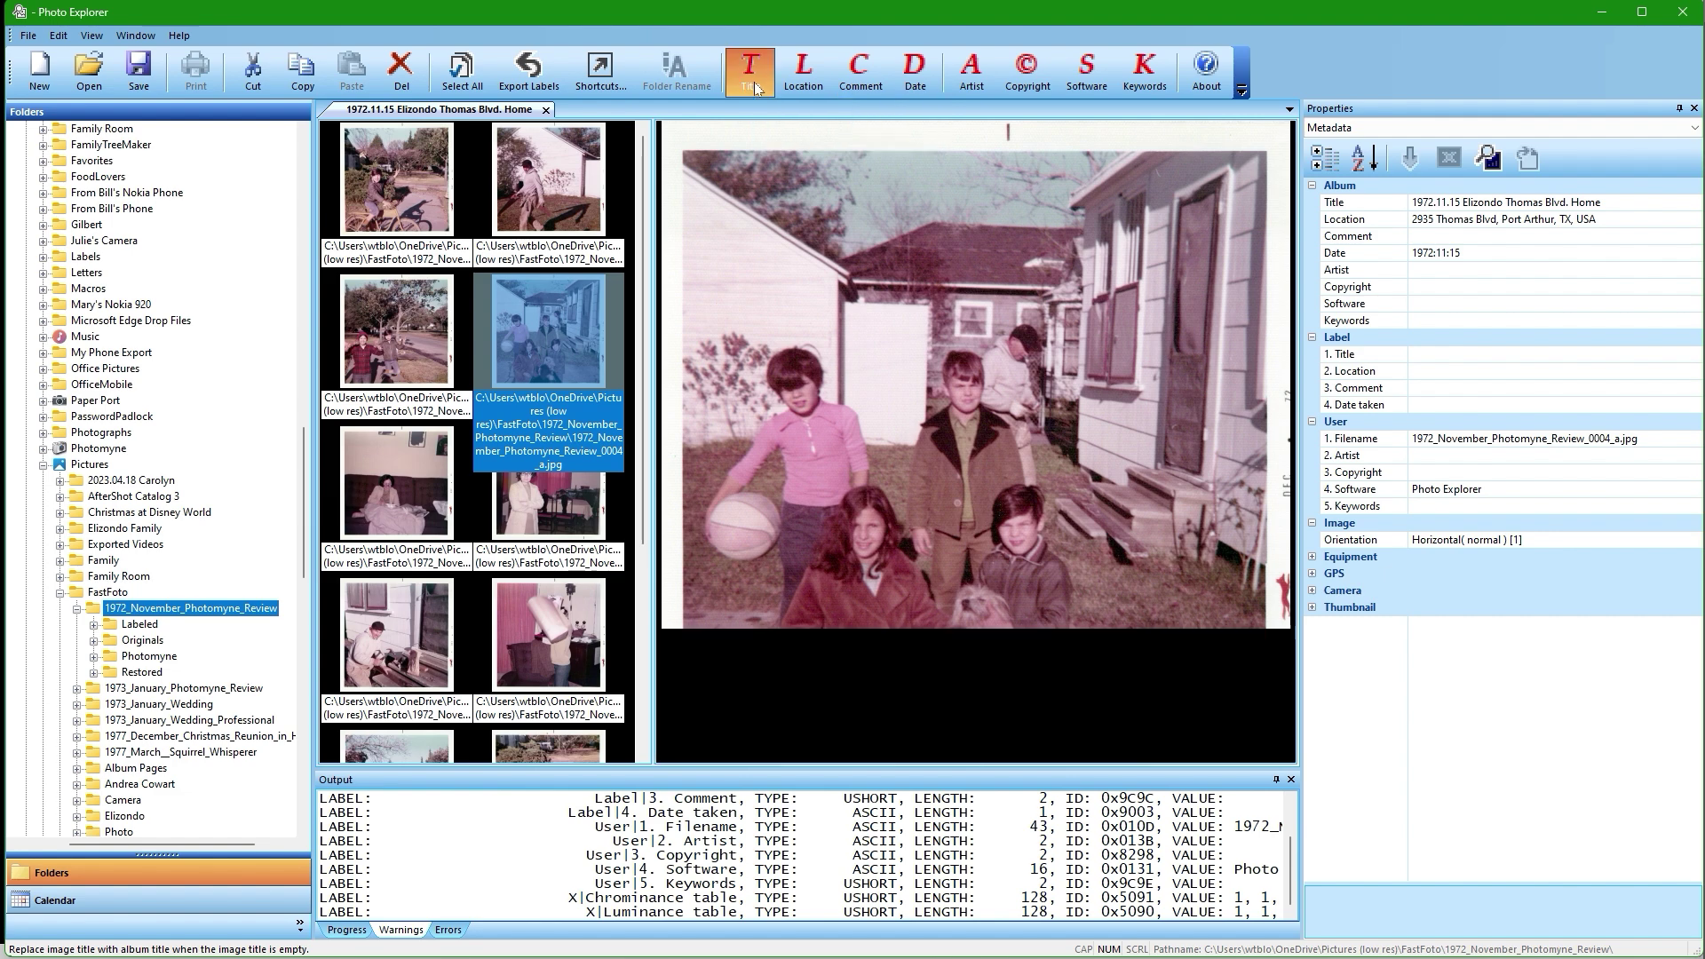
pyautogui.click(812, 84)
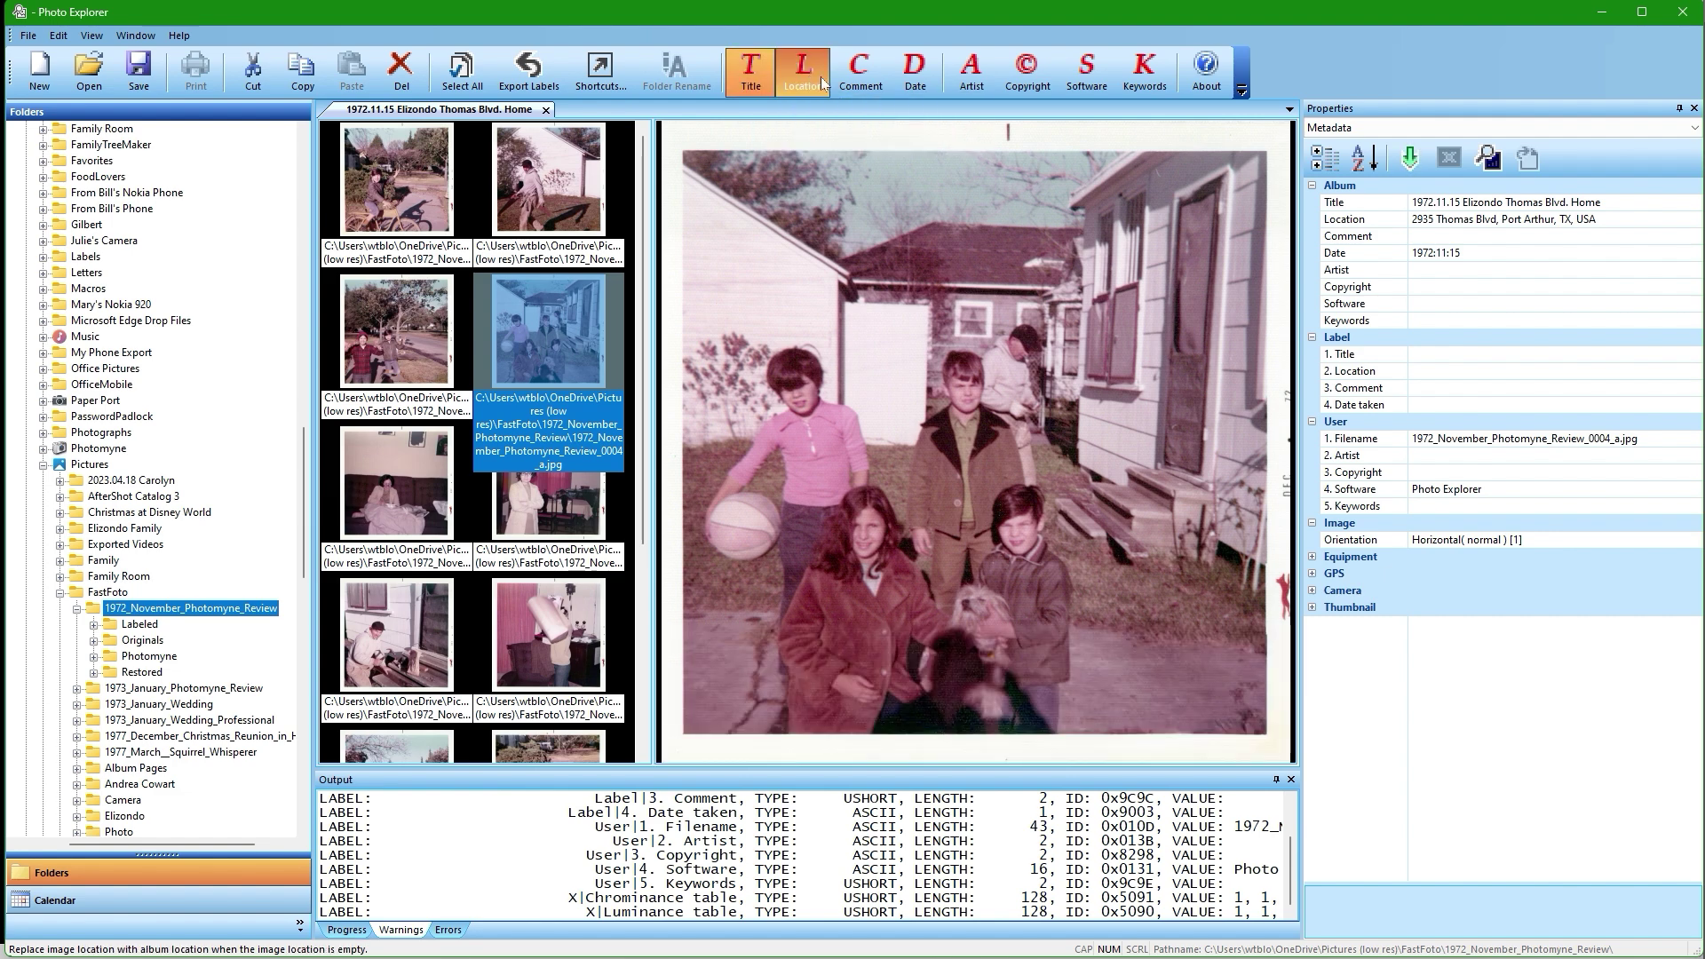
pyautogui.click(910, 82)
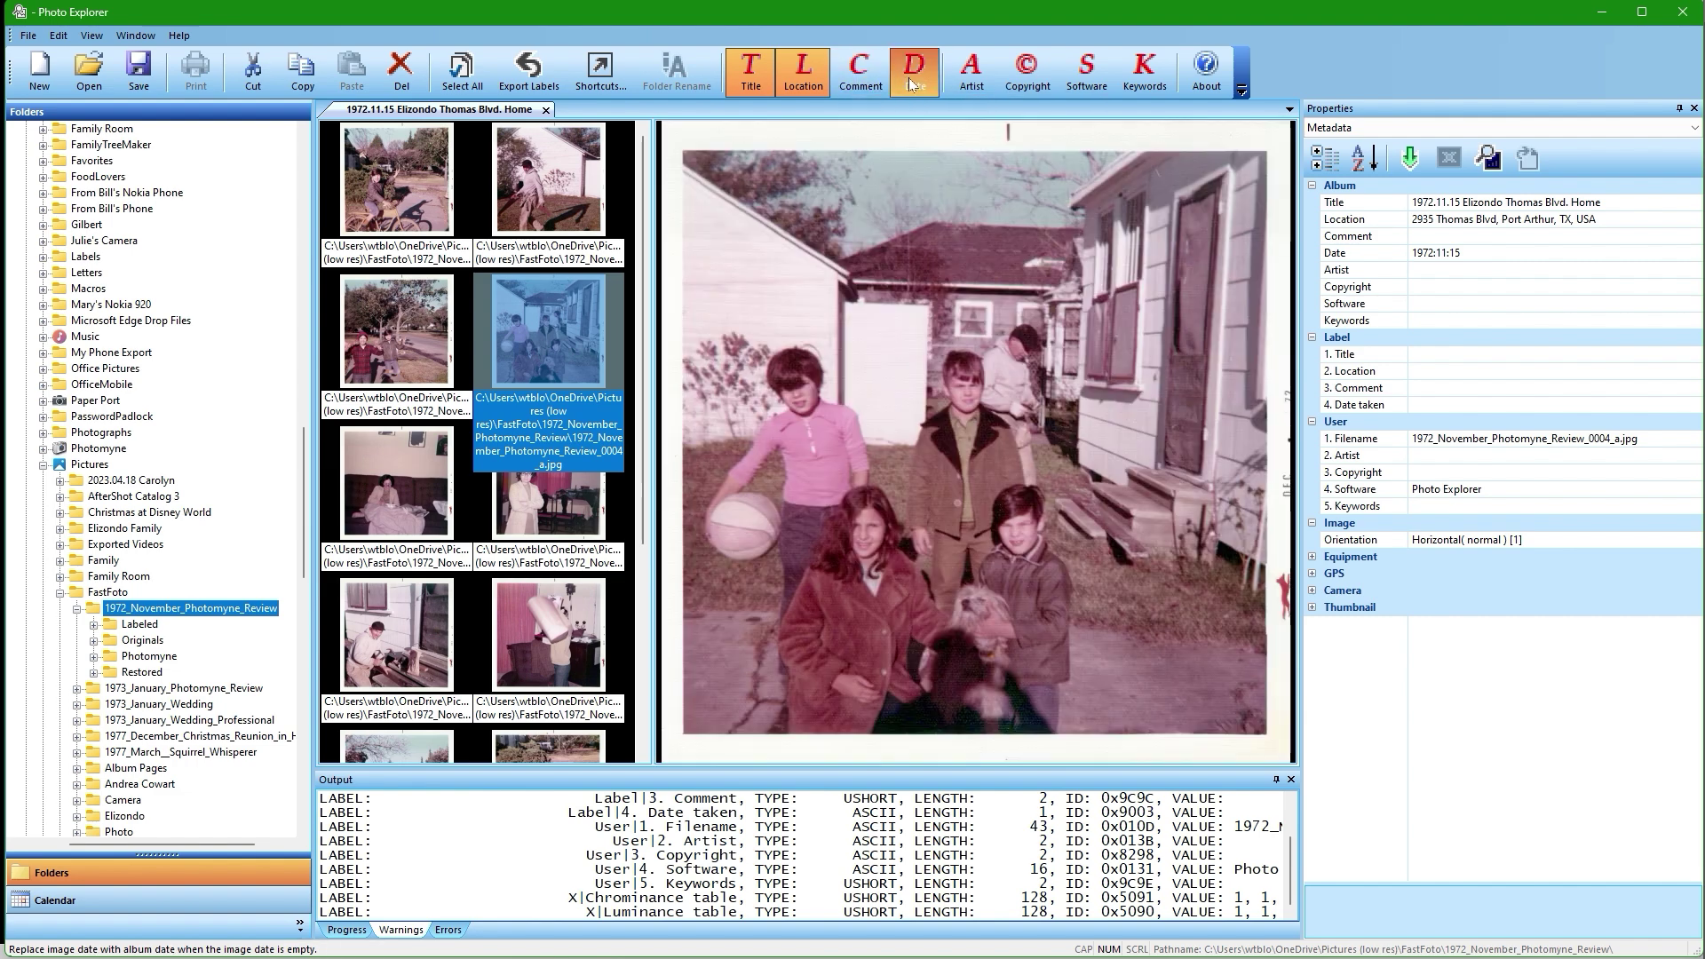
pyautogui.click(1411, 158)
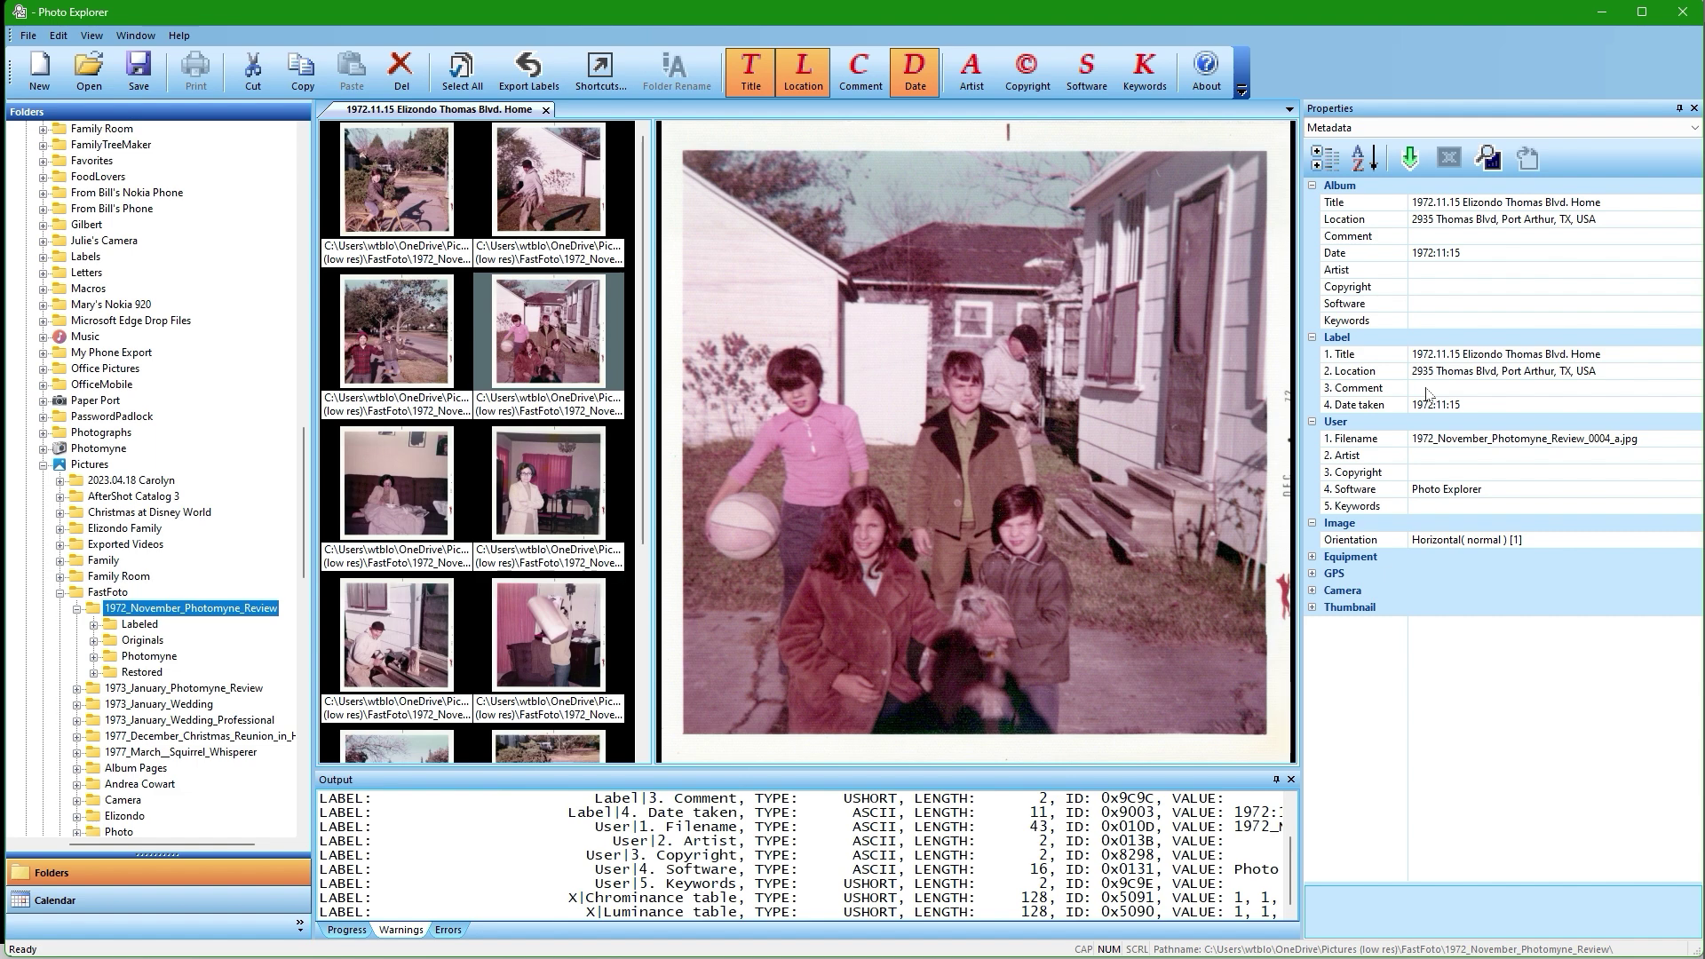
# Add a comment listing who is standing and sitting, and apply it to the photo's labels.
pyautogui.click(1426, 395)
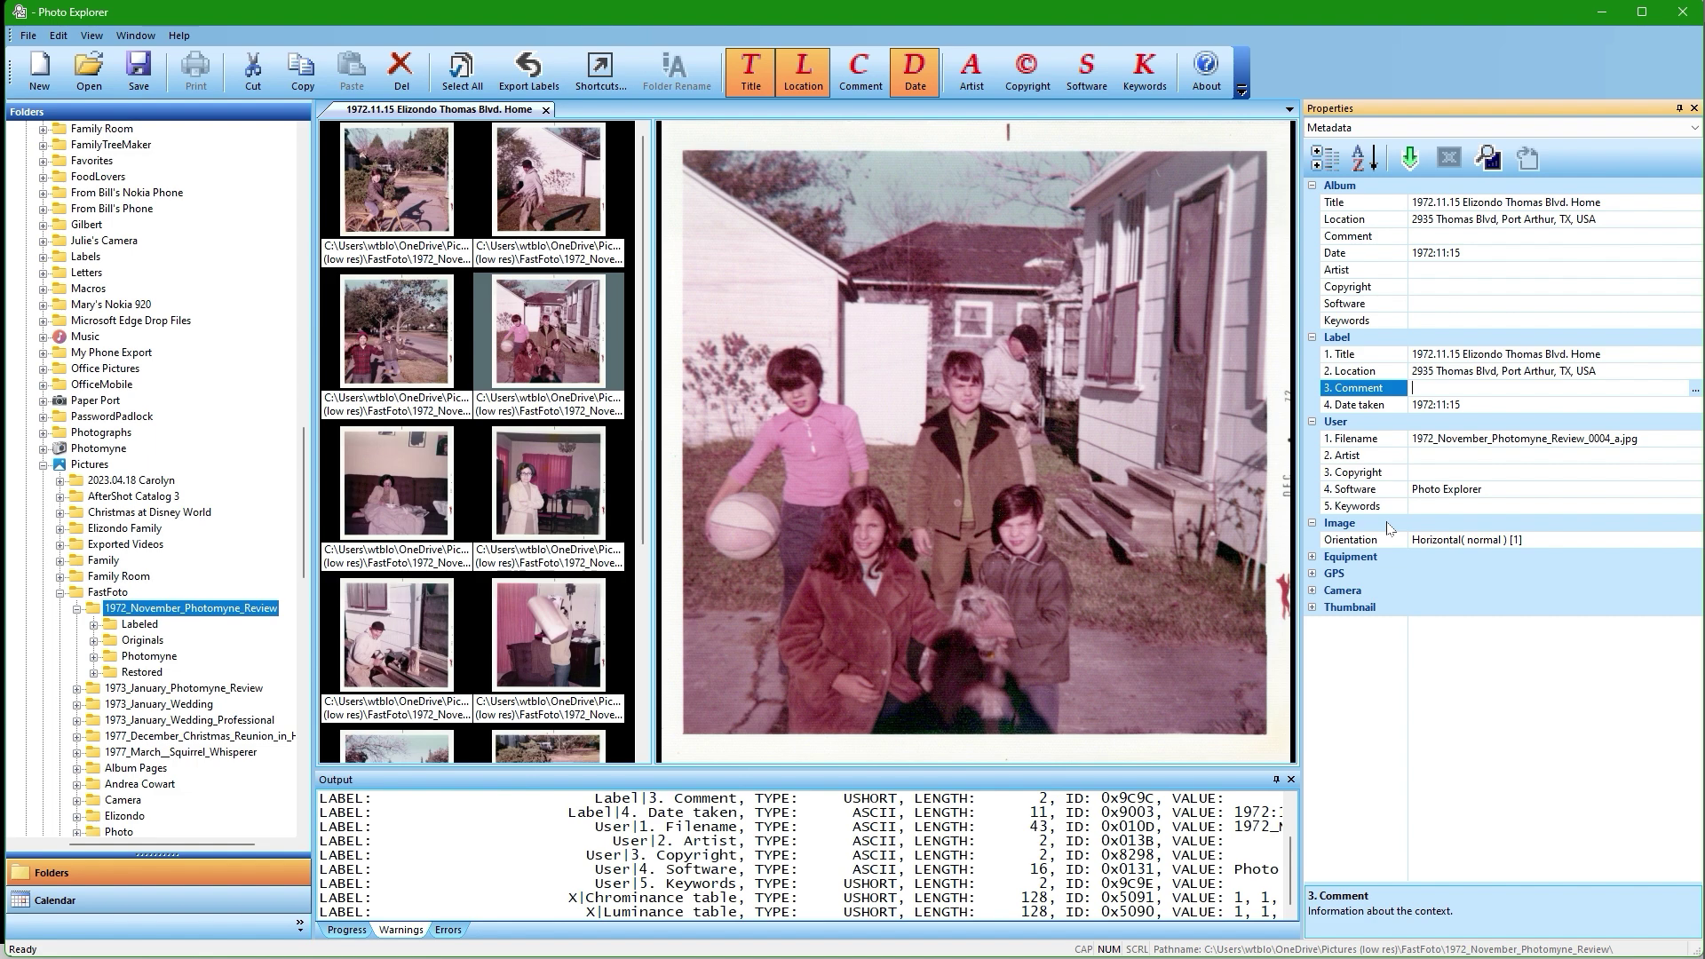
pyautogui.write('@eddy')
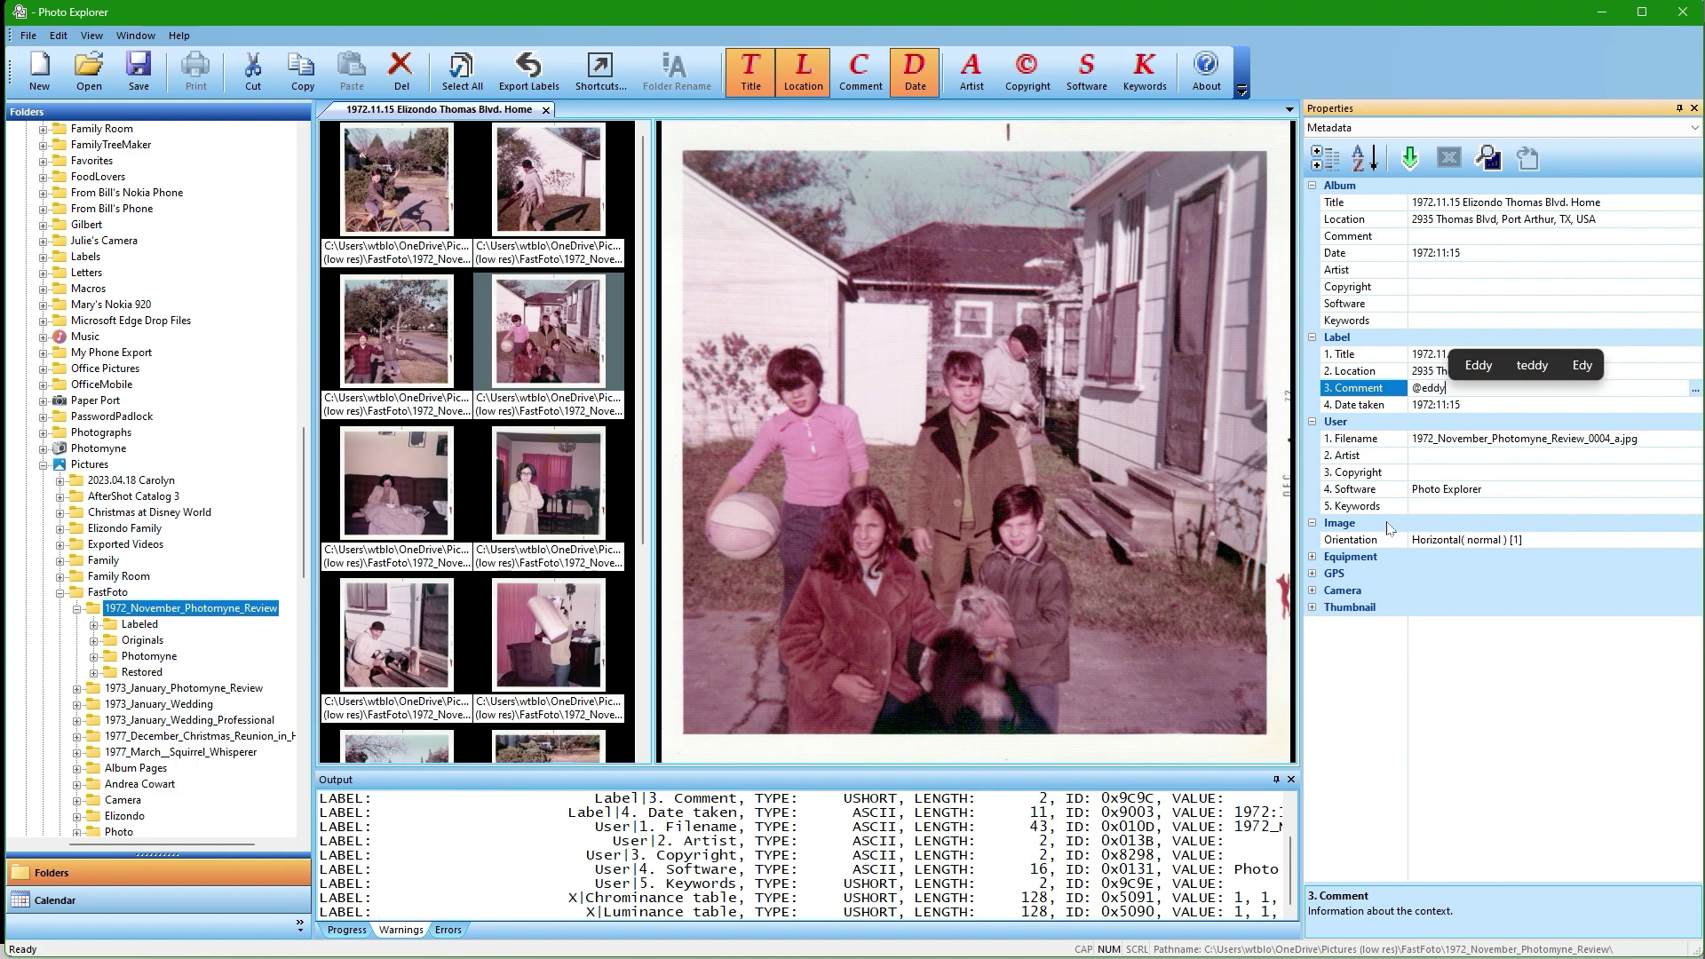
pyautogui.write(', unkn')
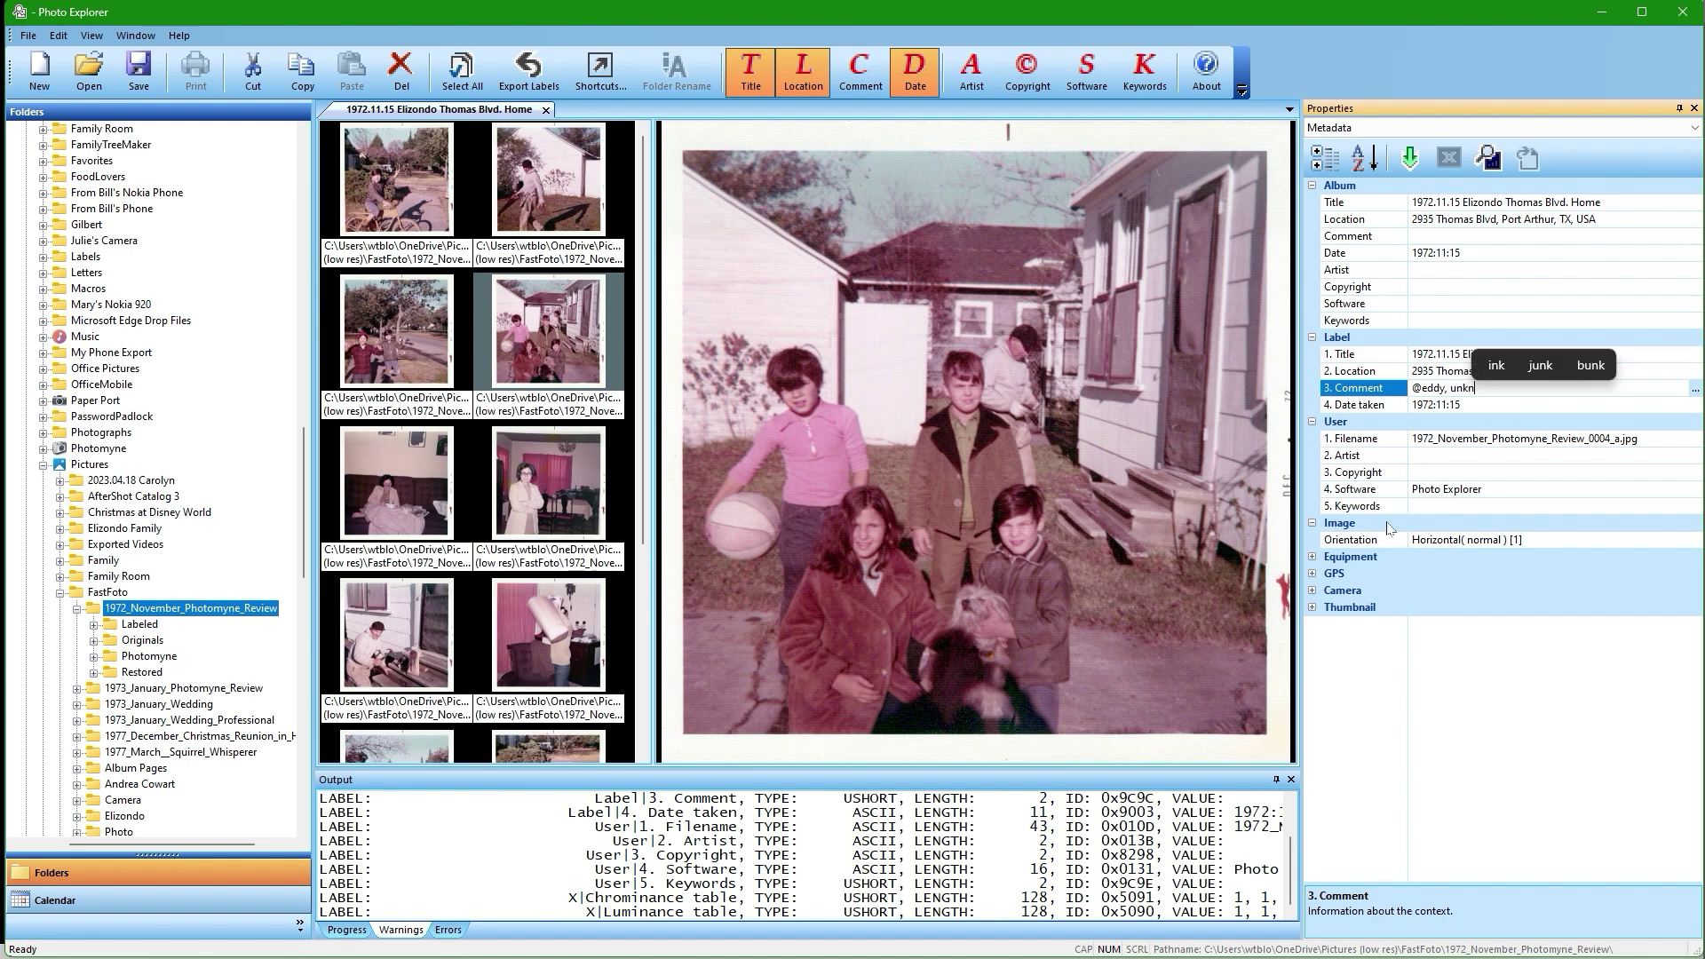
pyautogui.write('own,')
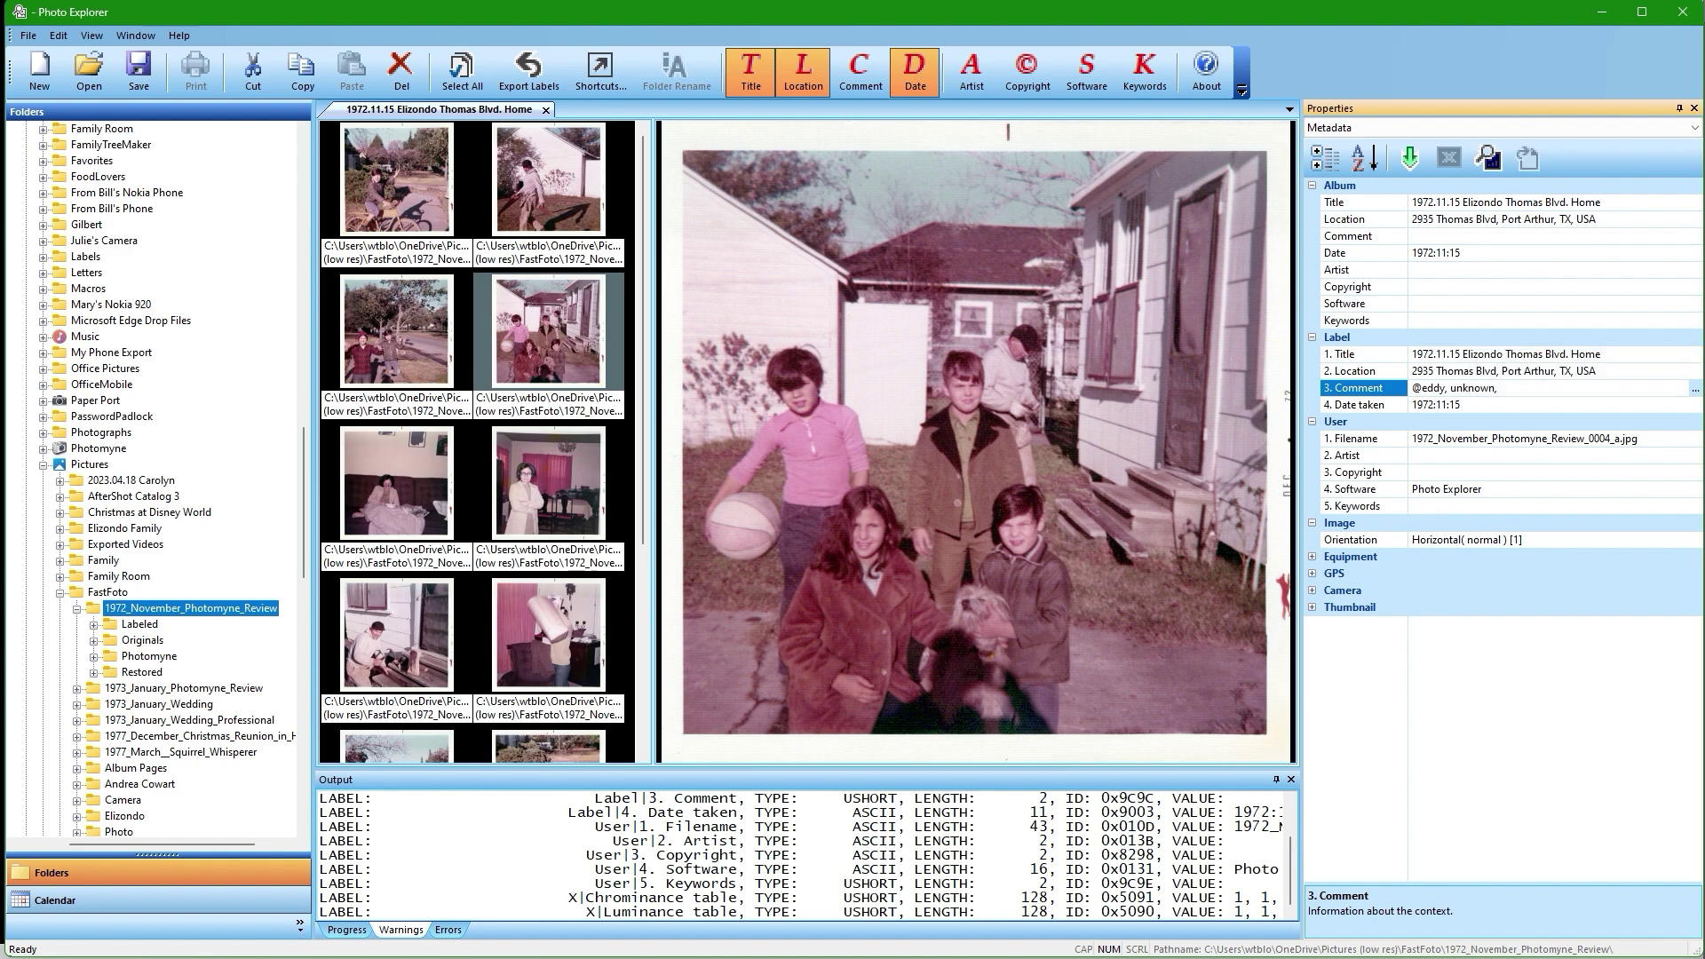
pyautogui.write('and @gilbert. Sitting: unknown, Buster, and @')
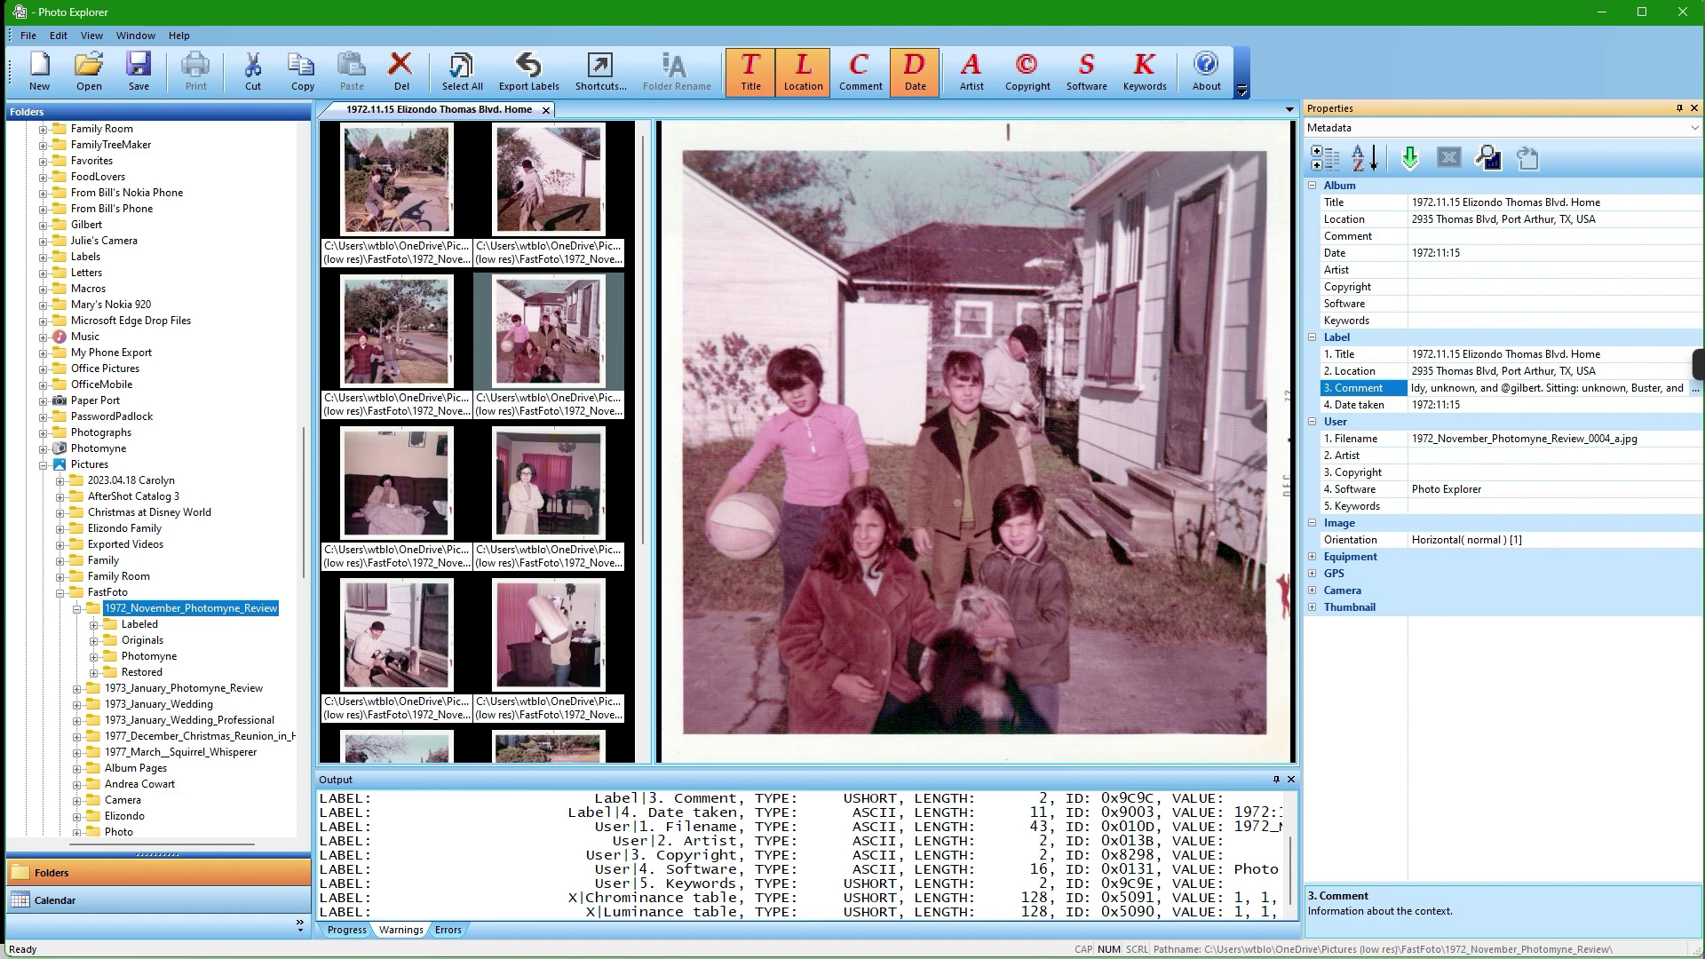
pyautogui.press('Return')
pyautogui.press('Down')
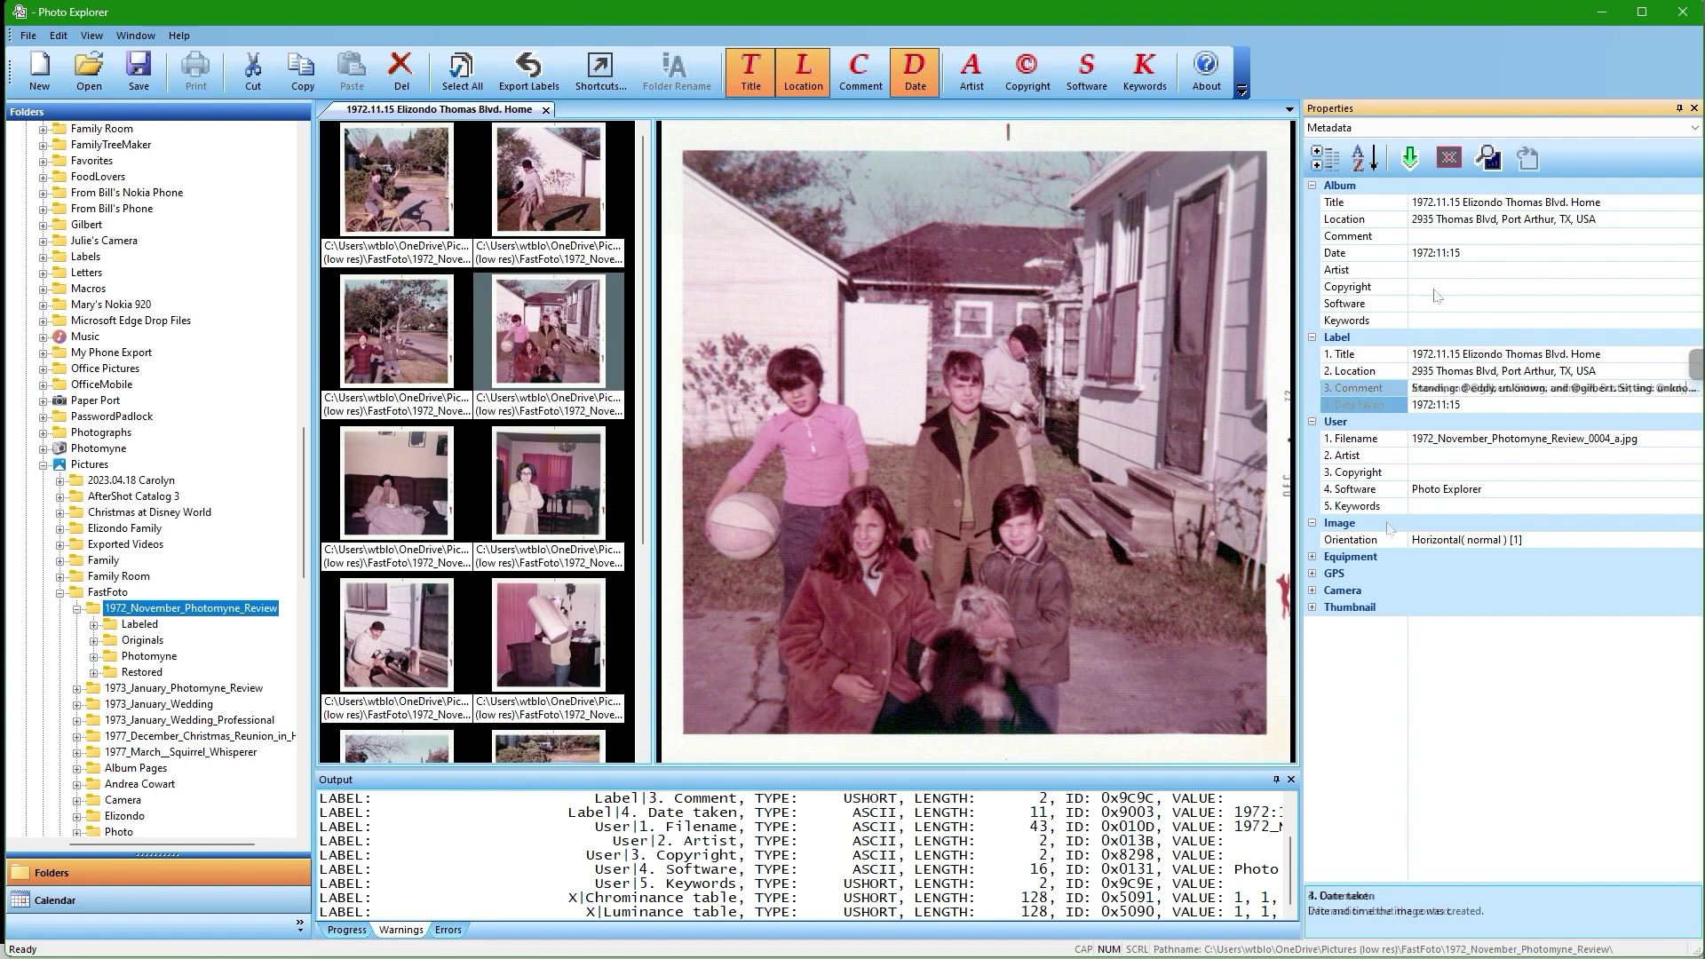
pyautogui.click(1408, 173)
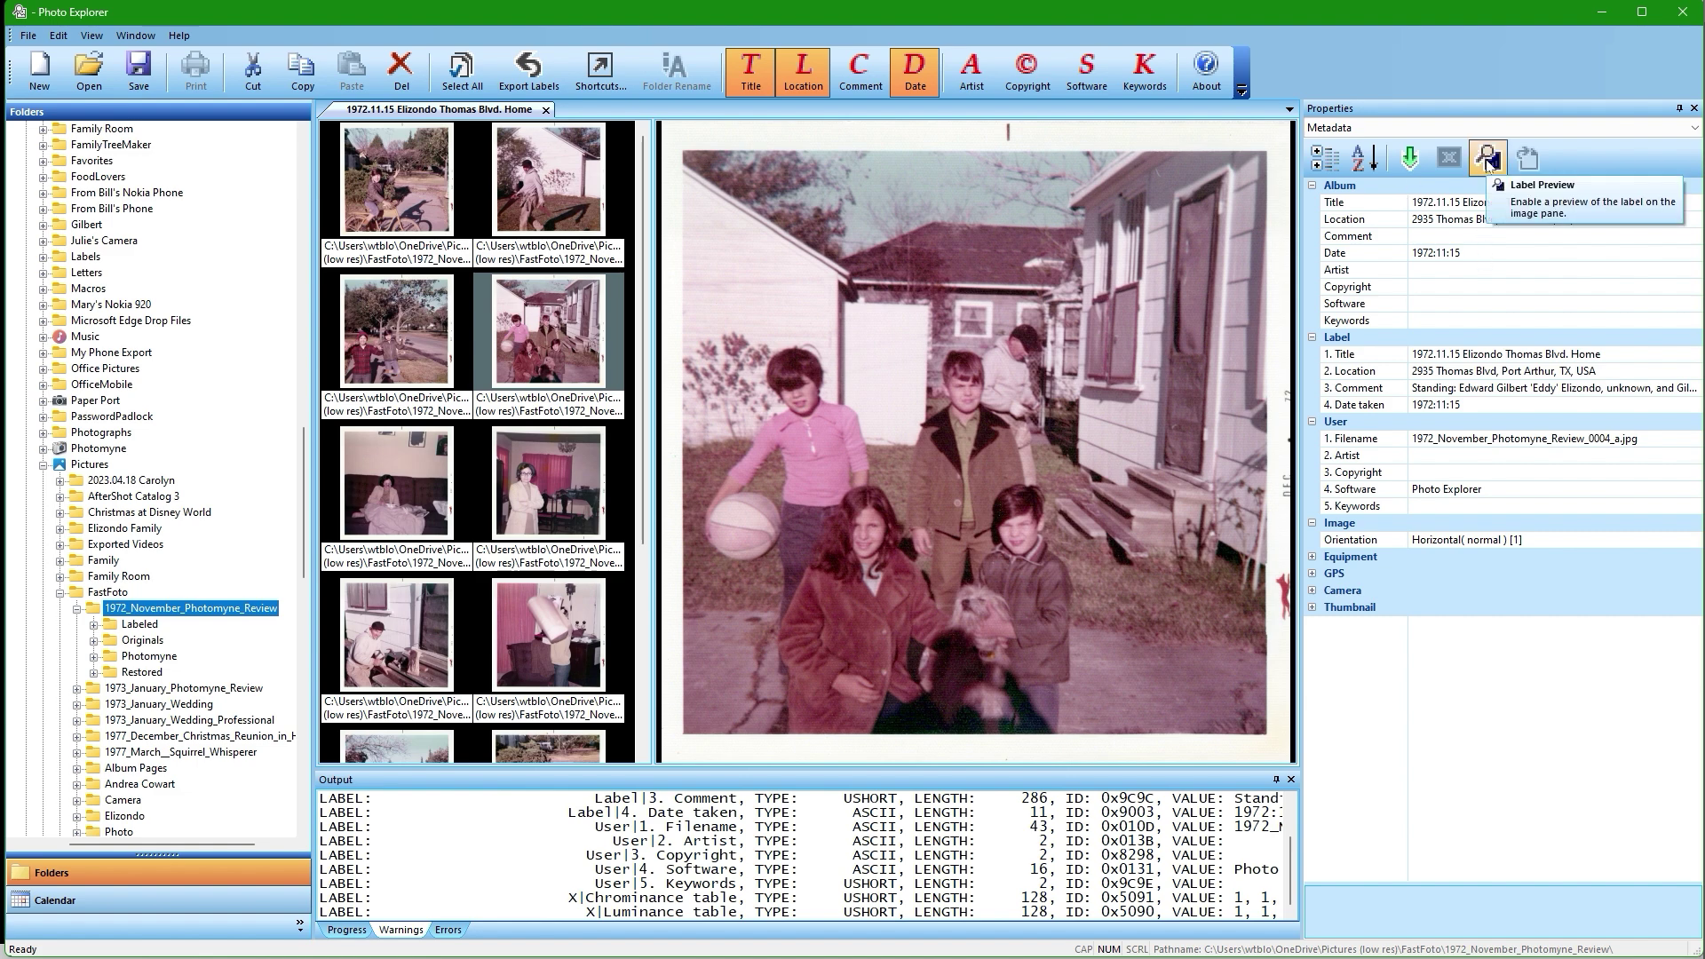
pyautogui.click(1488, 160)
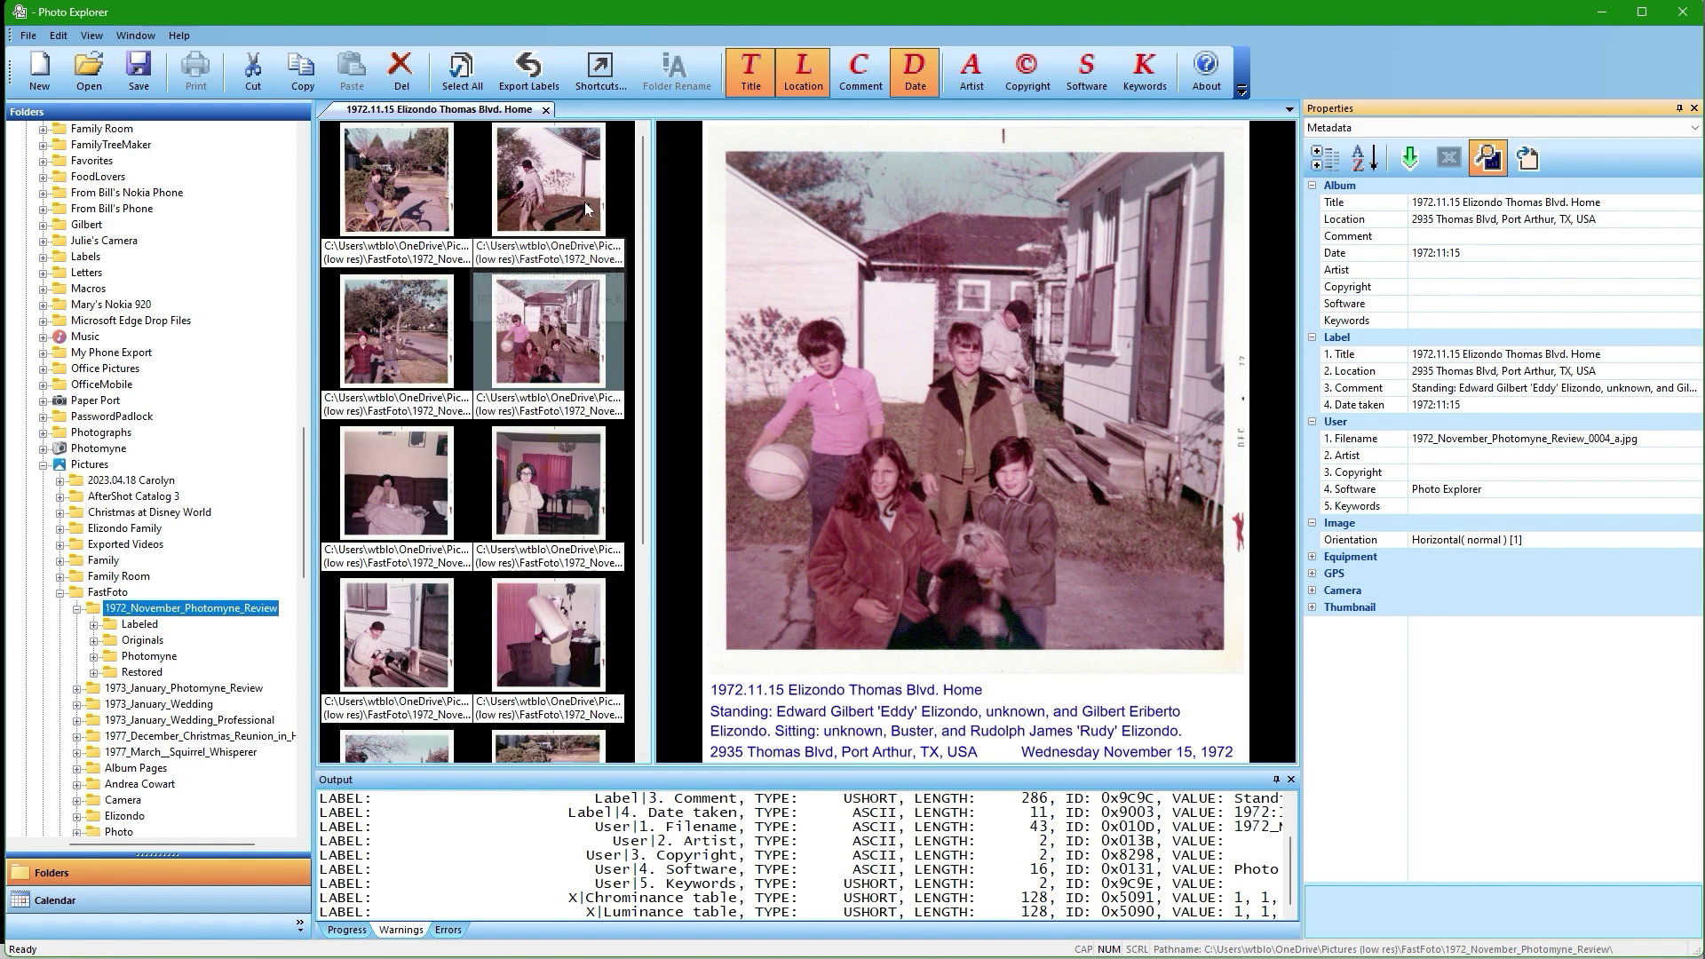
pyautogui.click(593, 78)
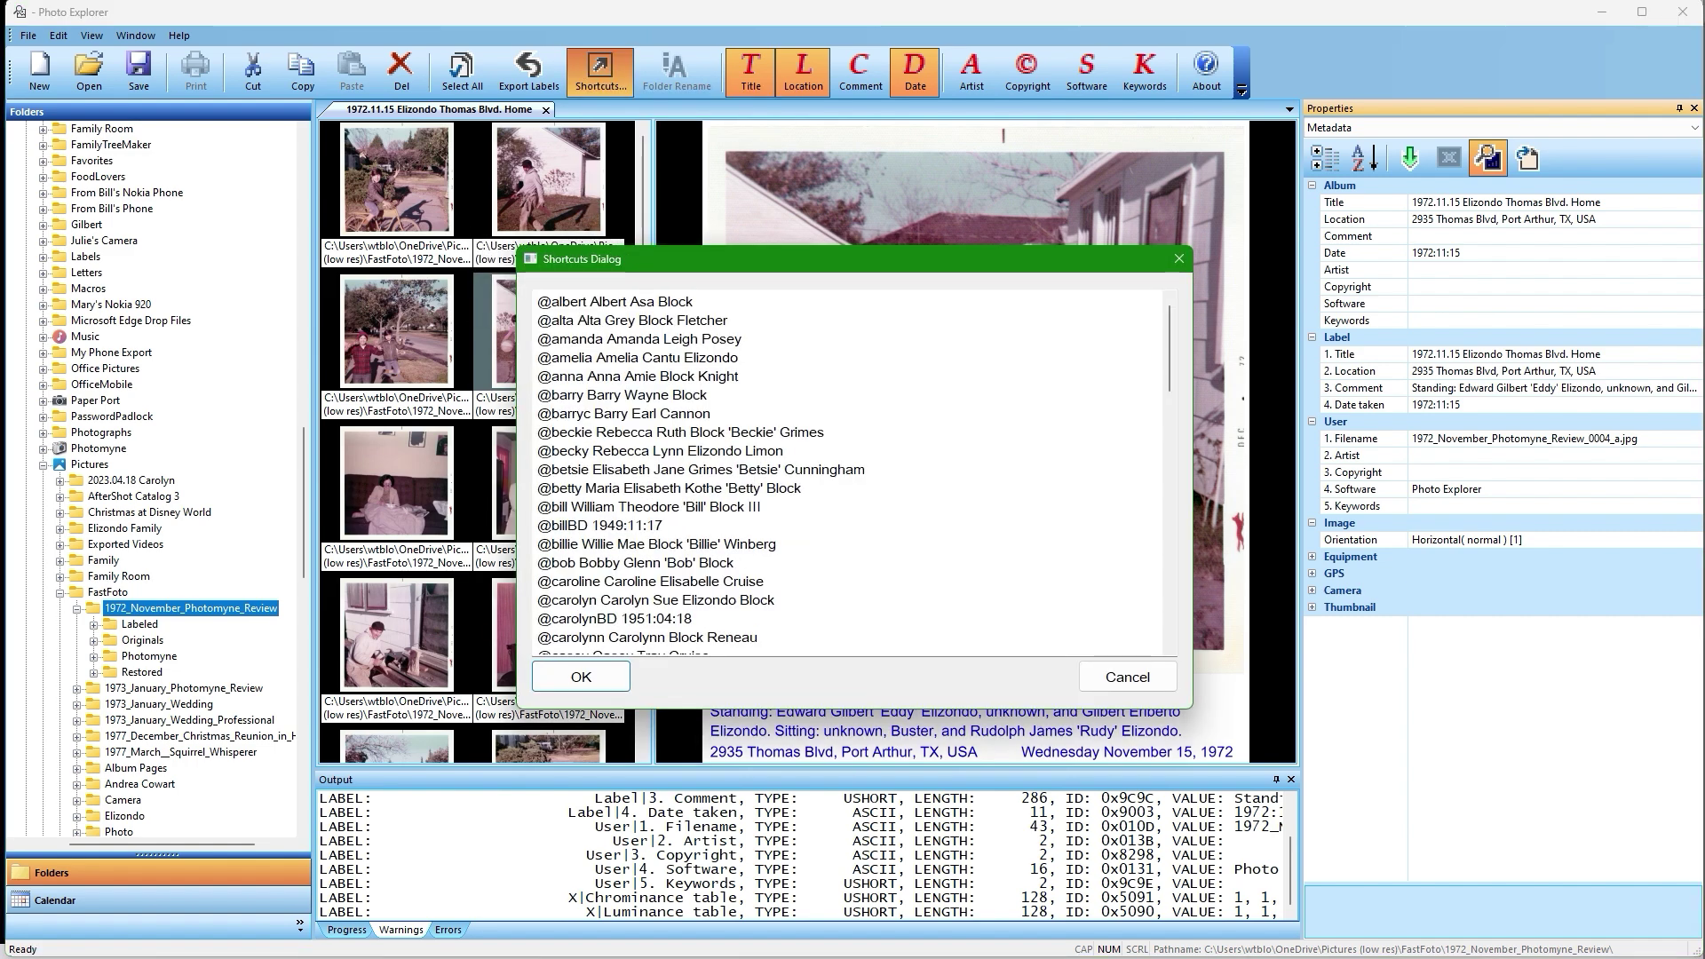
pyautogui.click(682, 394)
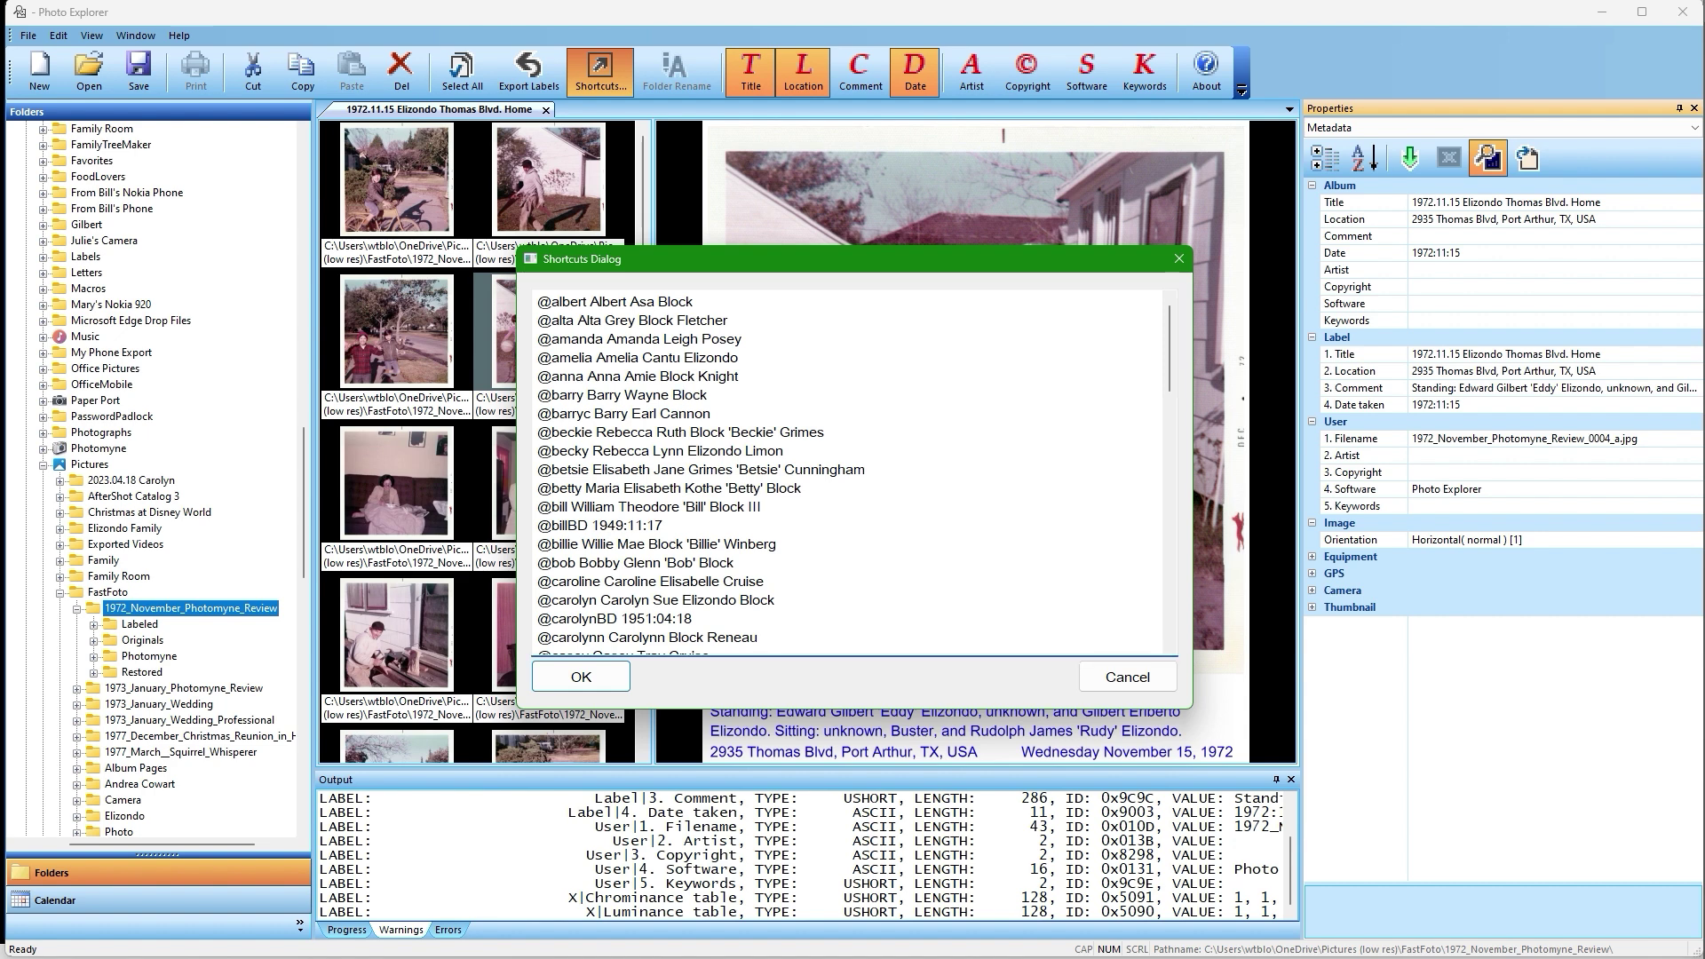
pyautogui.scroll(-4, 682, 394)
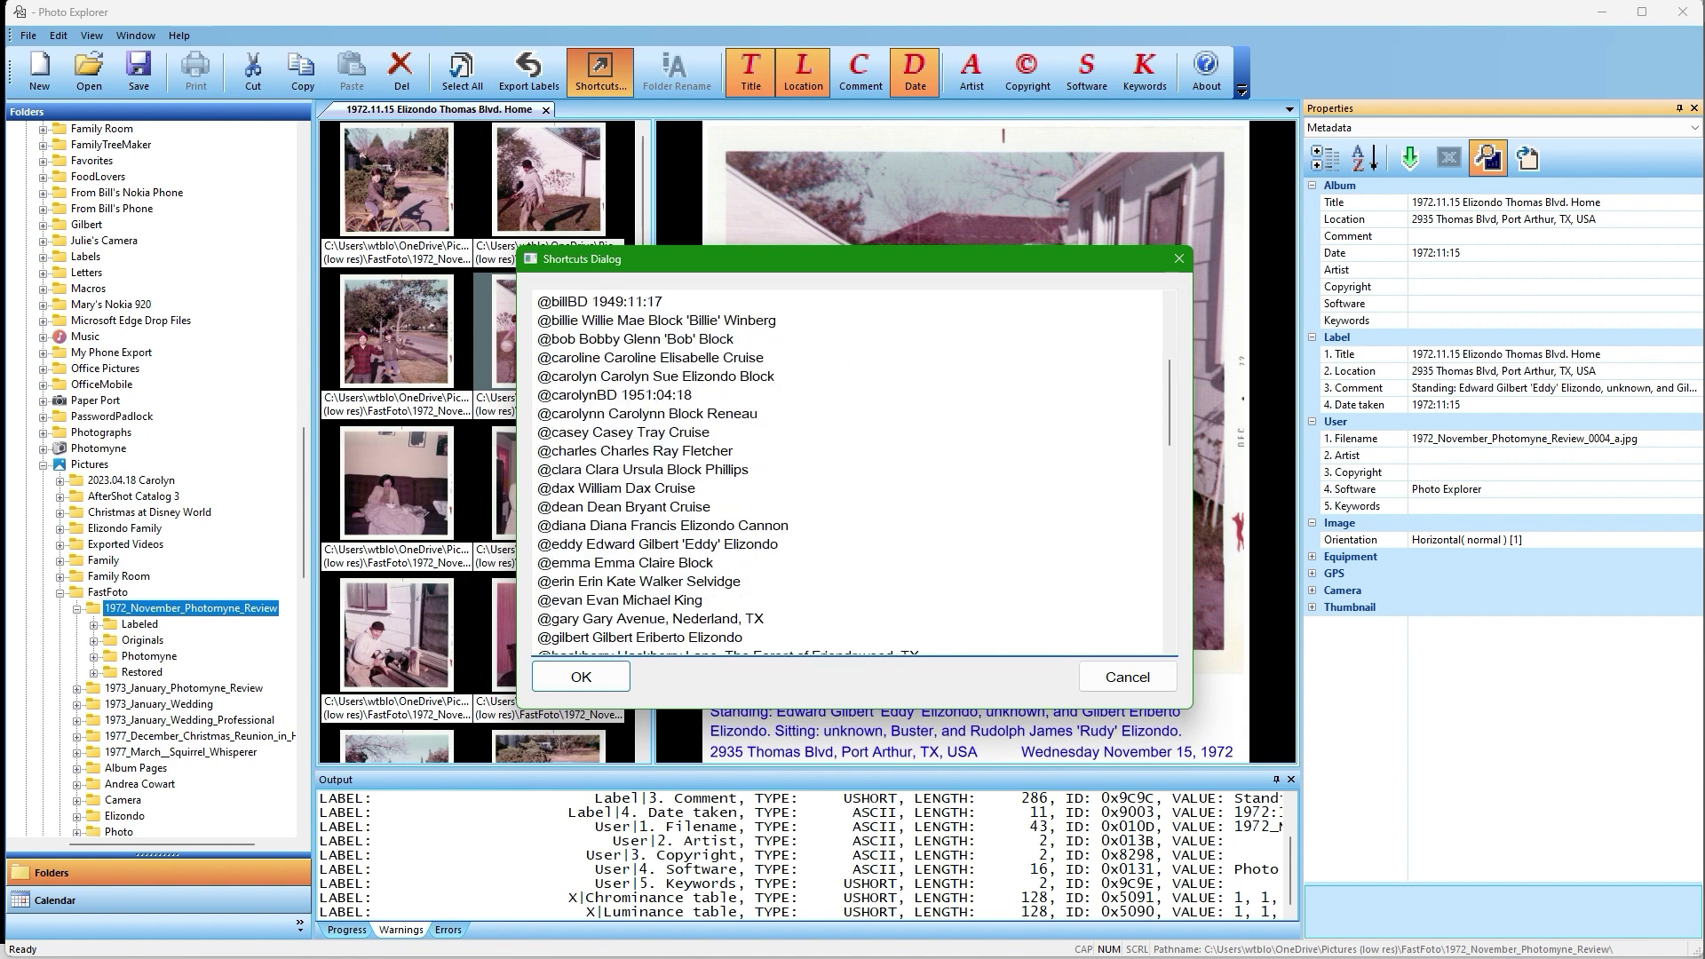
pyautogui.scroll(-1, 682, 395)
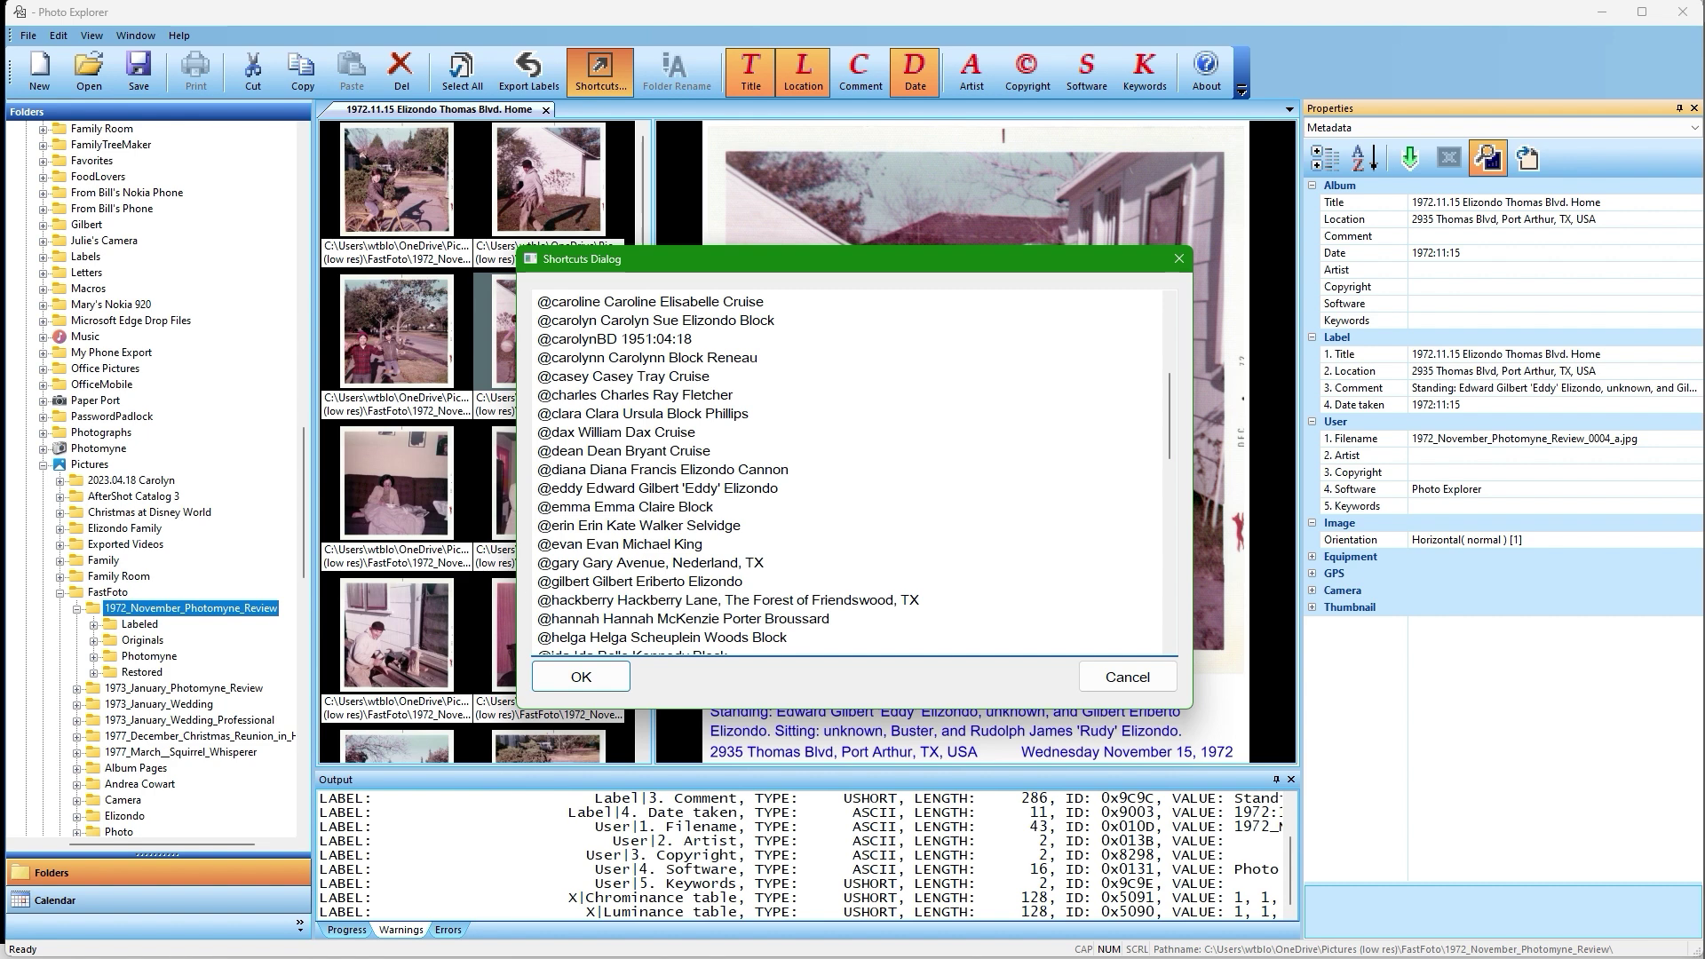
pyautogui.click(1126, 677)
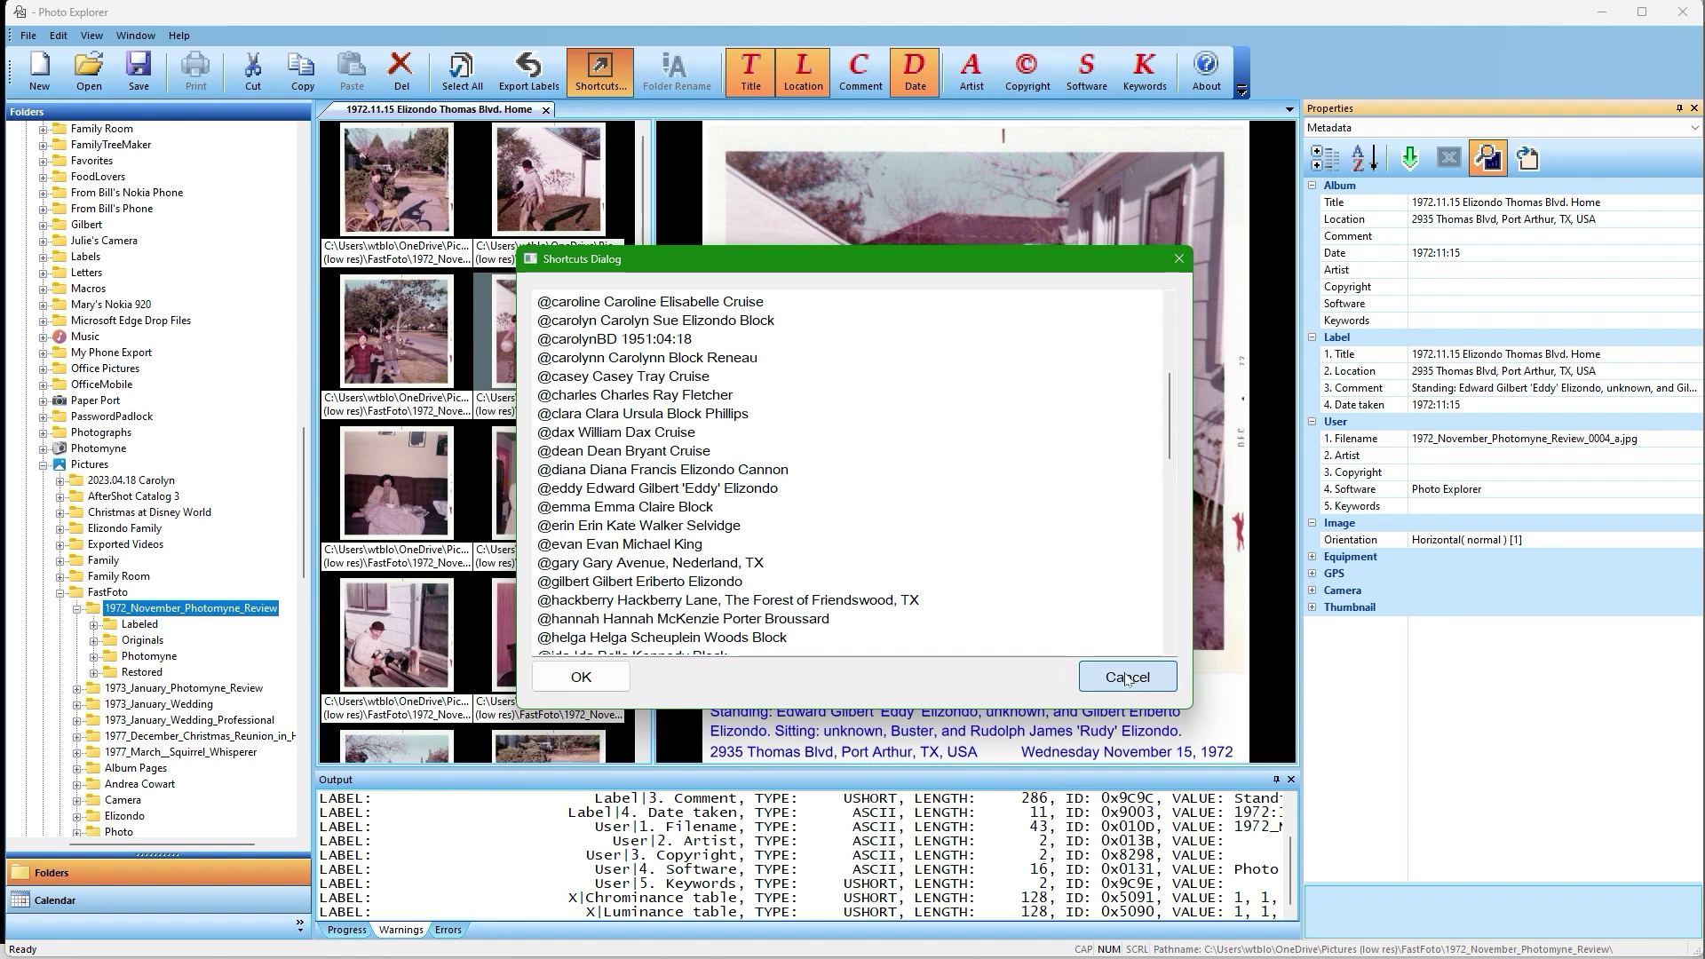
pyautogui.click(1673, 391)
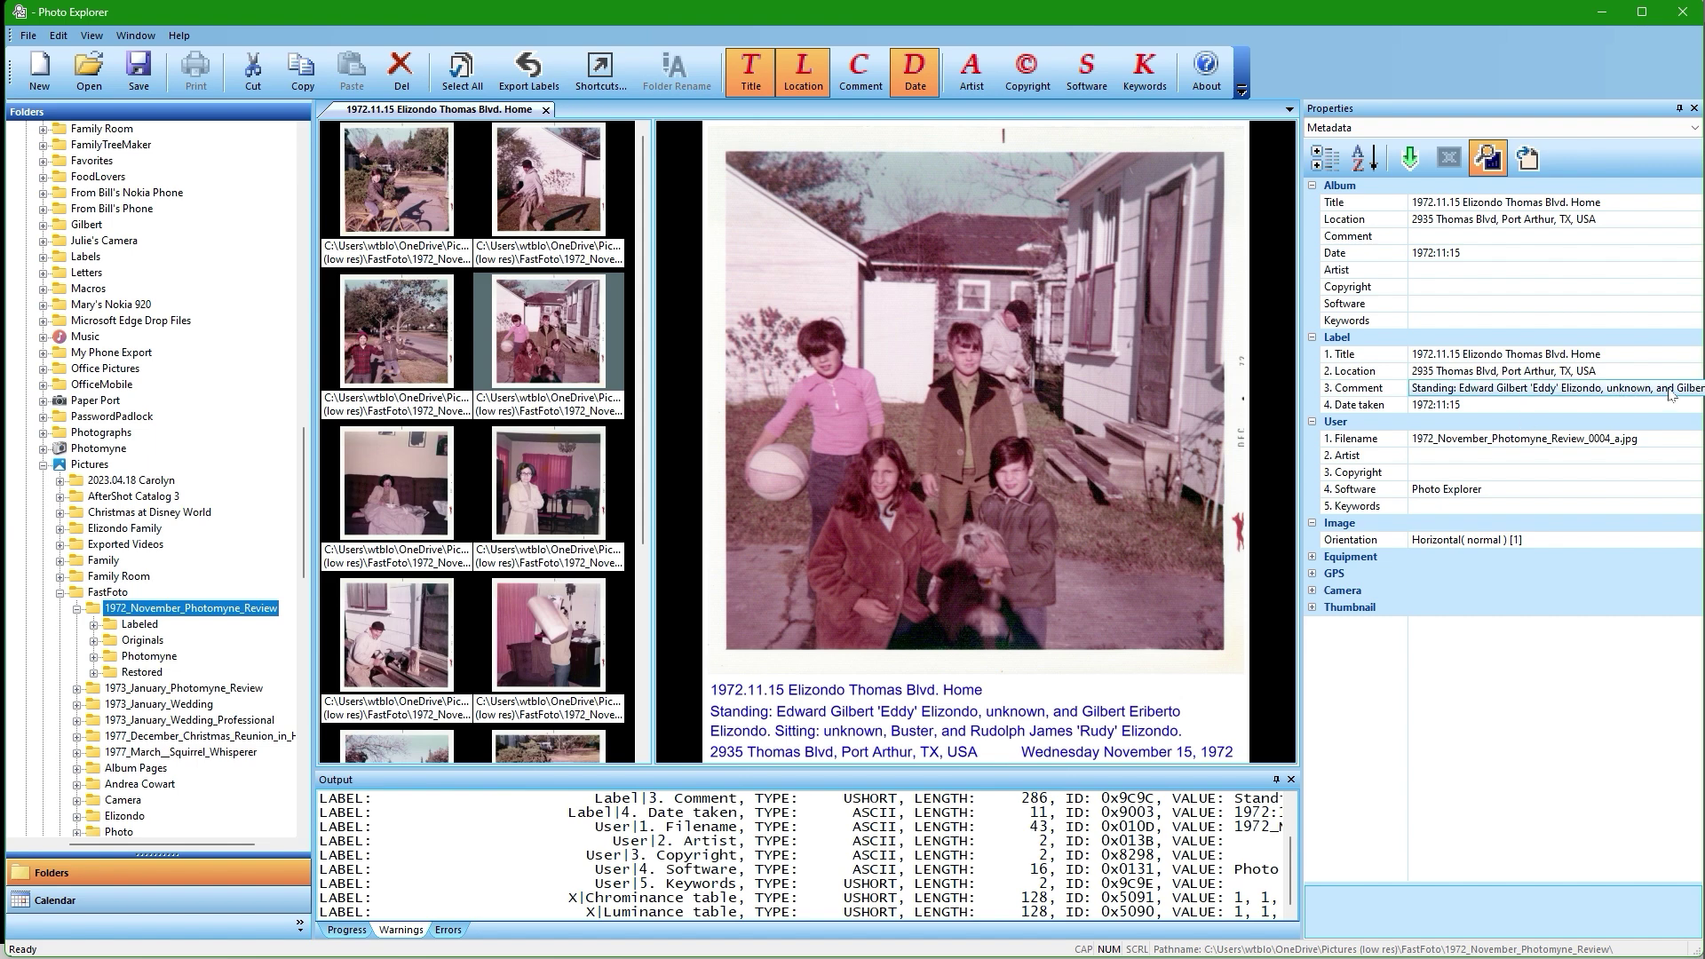
pyautogui.click(1687, 391)
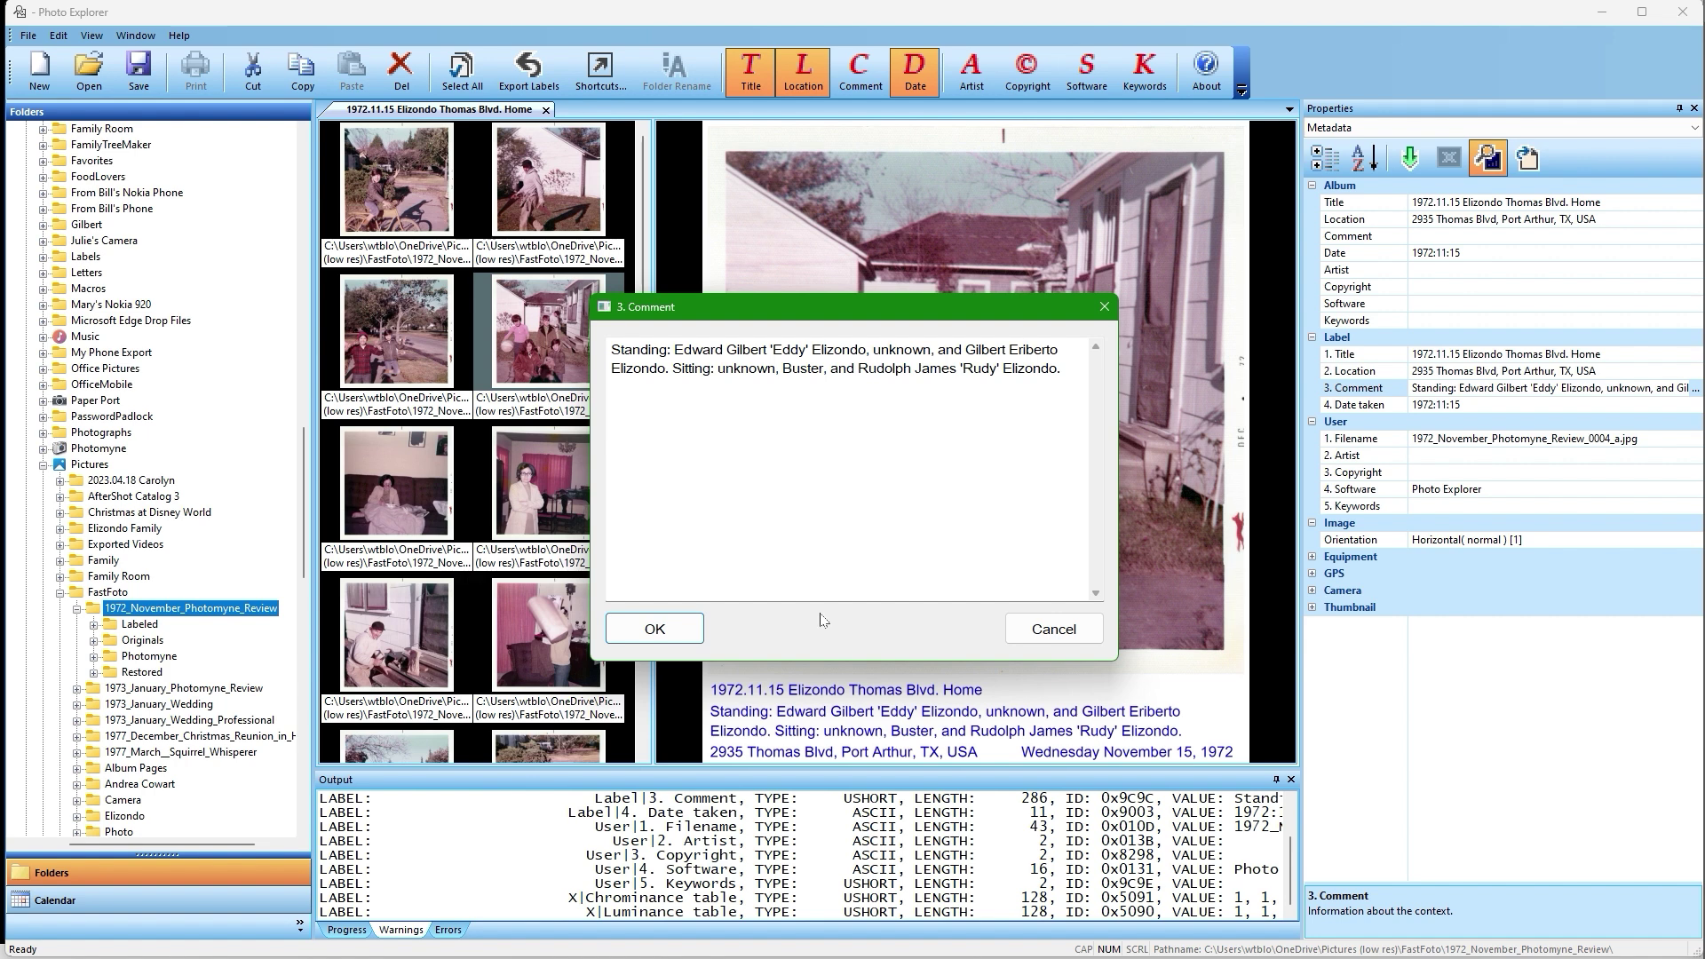
pyautogui.click(1045, 629)
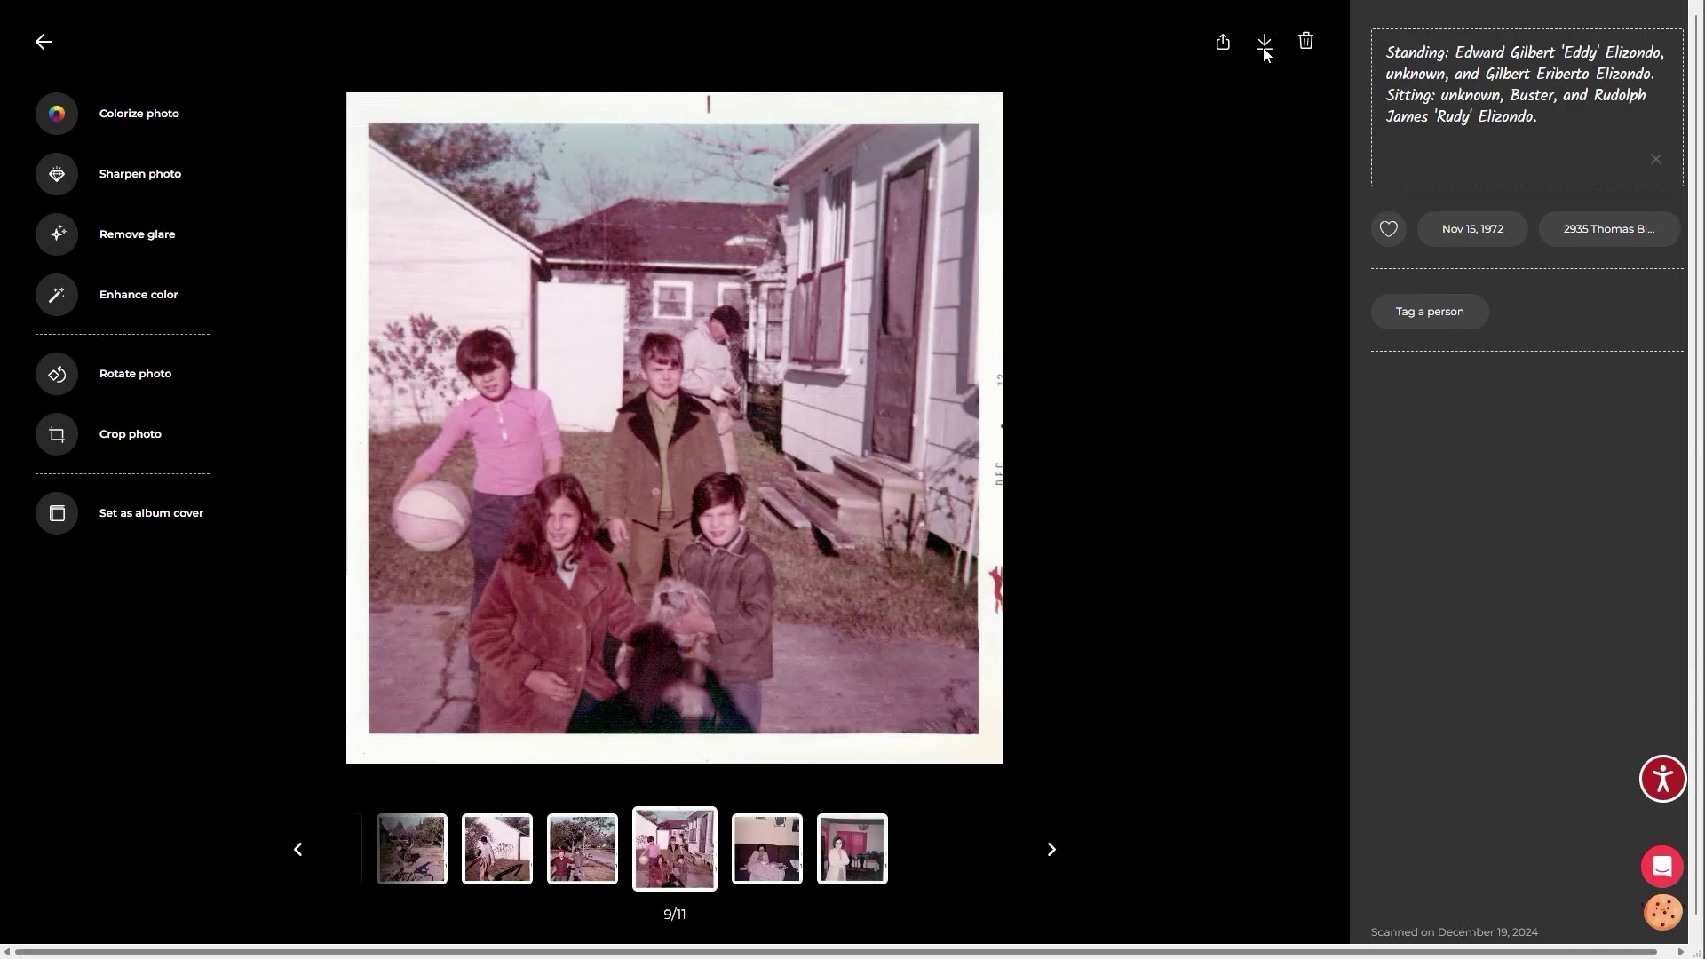
# Download photo 9 of 11 twice: once with its caption details, once without.
pyautogui.click(1264, 46)
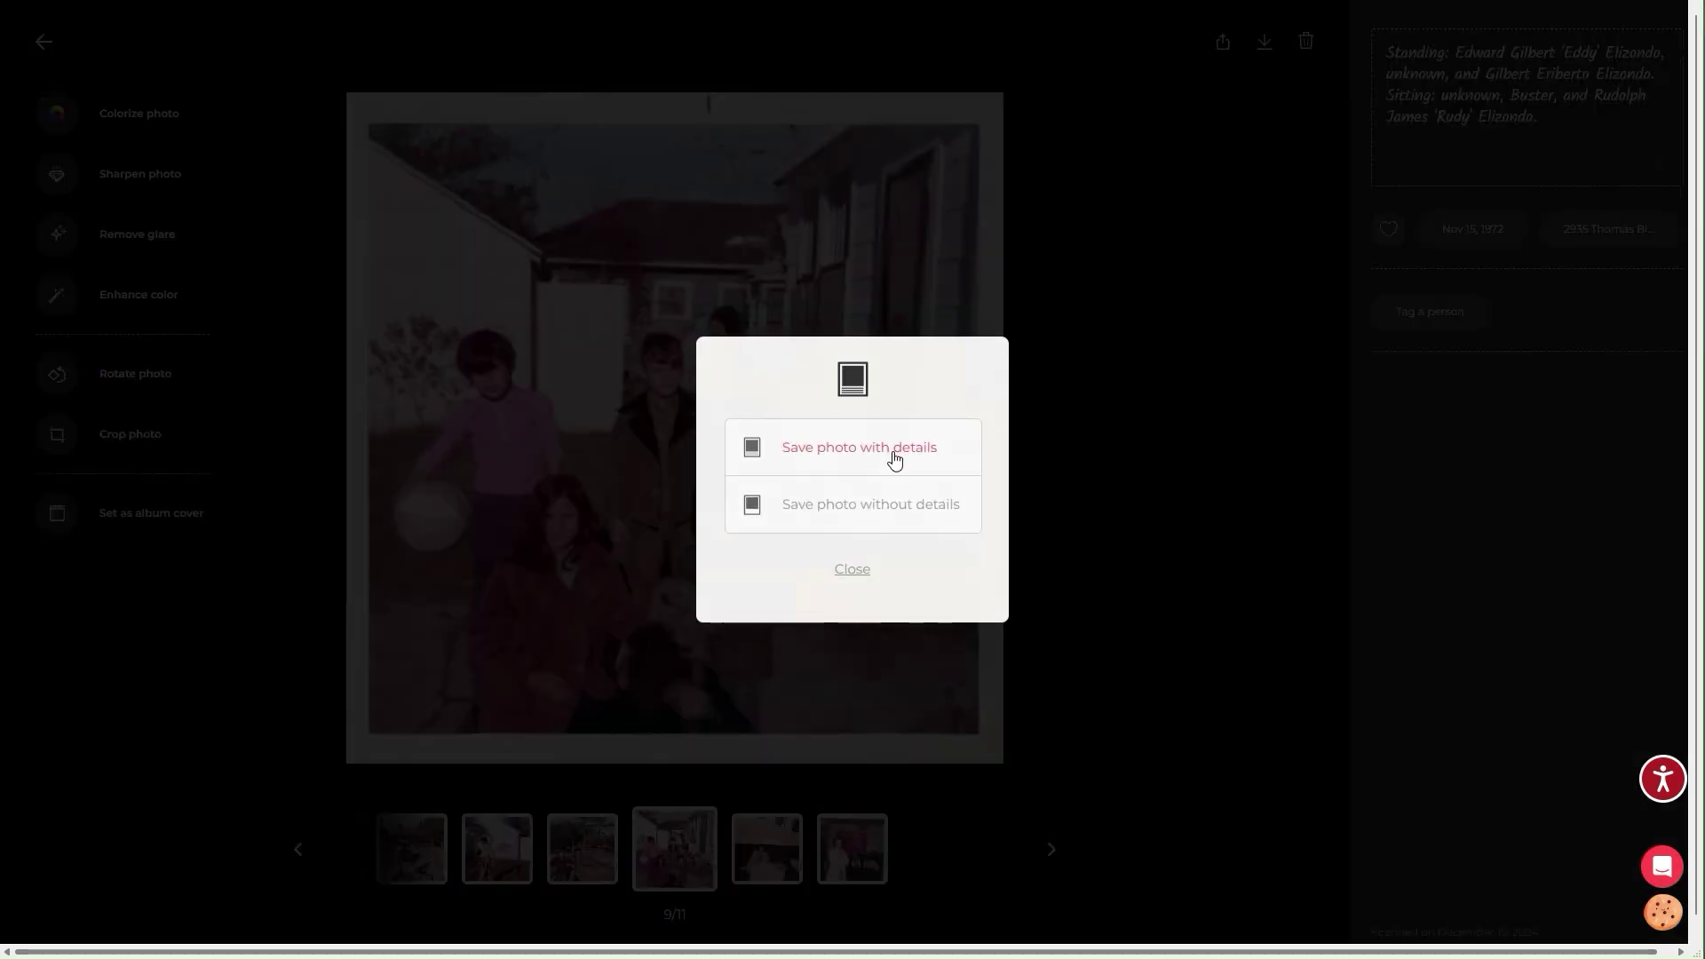
pyautogui.click(895, 458)
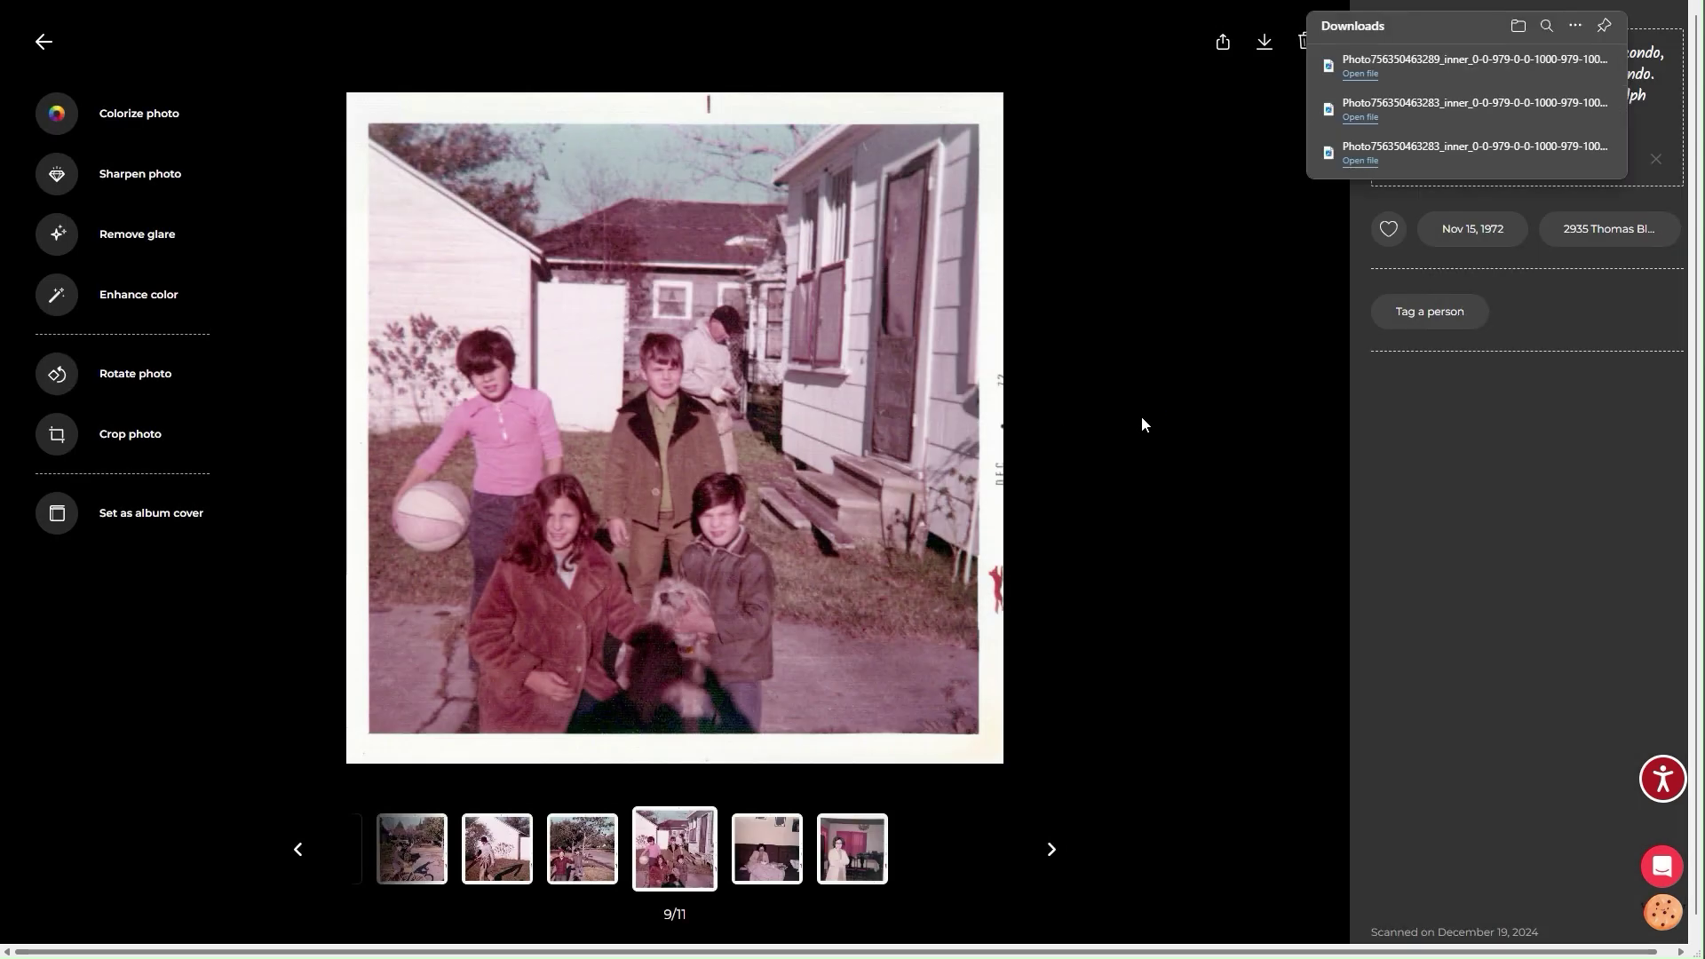
pyautogui.click(1266, 49)
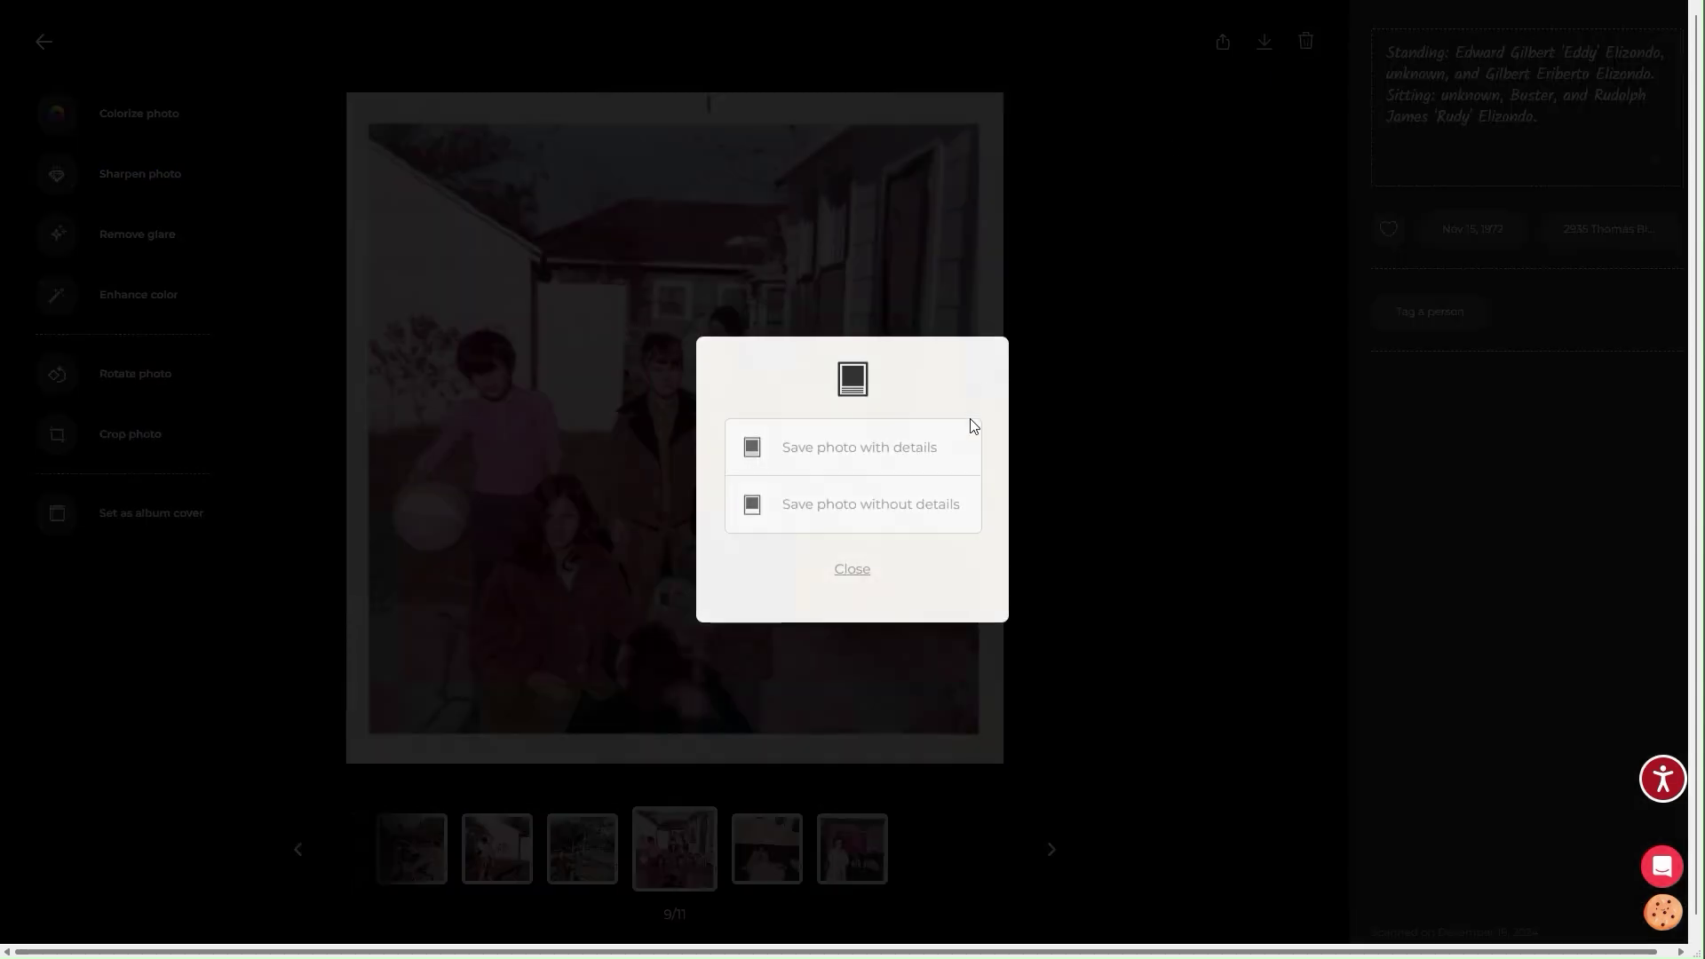
pyautogui.click(914, 506)
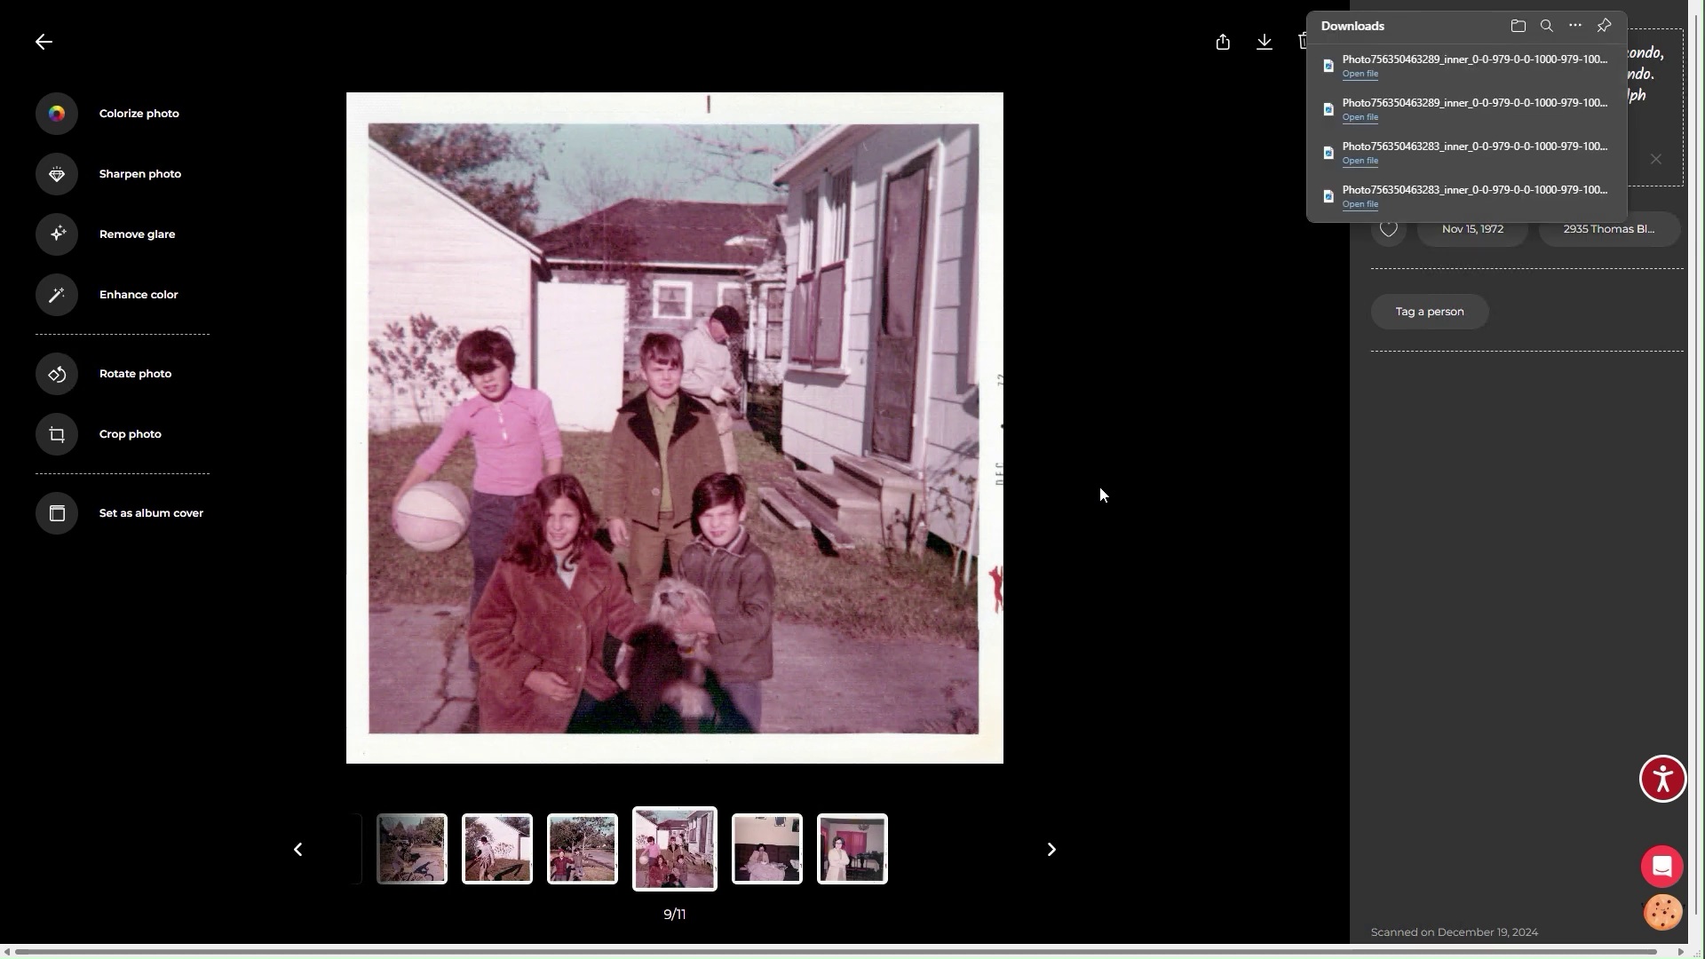
# Confirm in Downloads that the 1.11 MB copy carries the printed caption, then close the folder and downloads list.
pyautogui.moveTo(1552, 68)
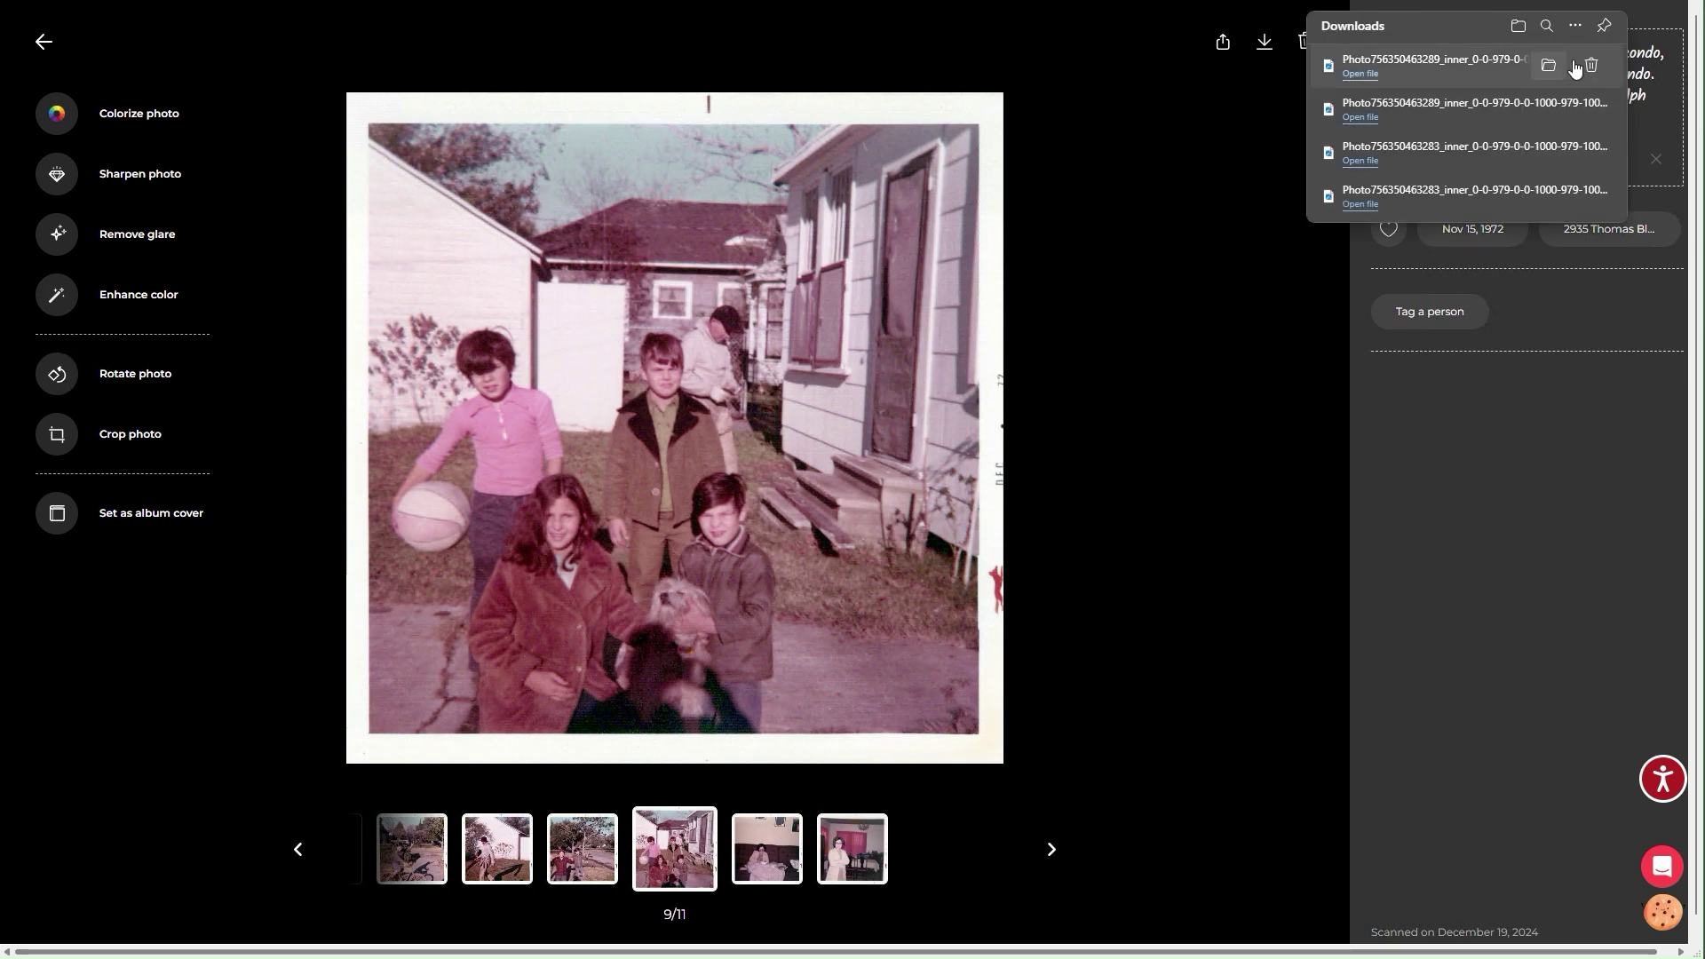
pyautogui.click(1547, 68)
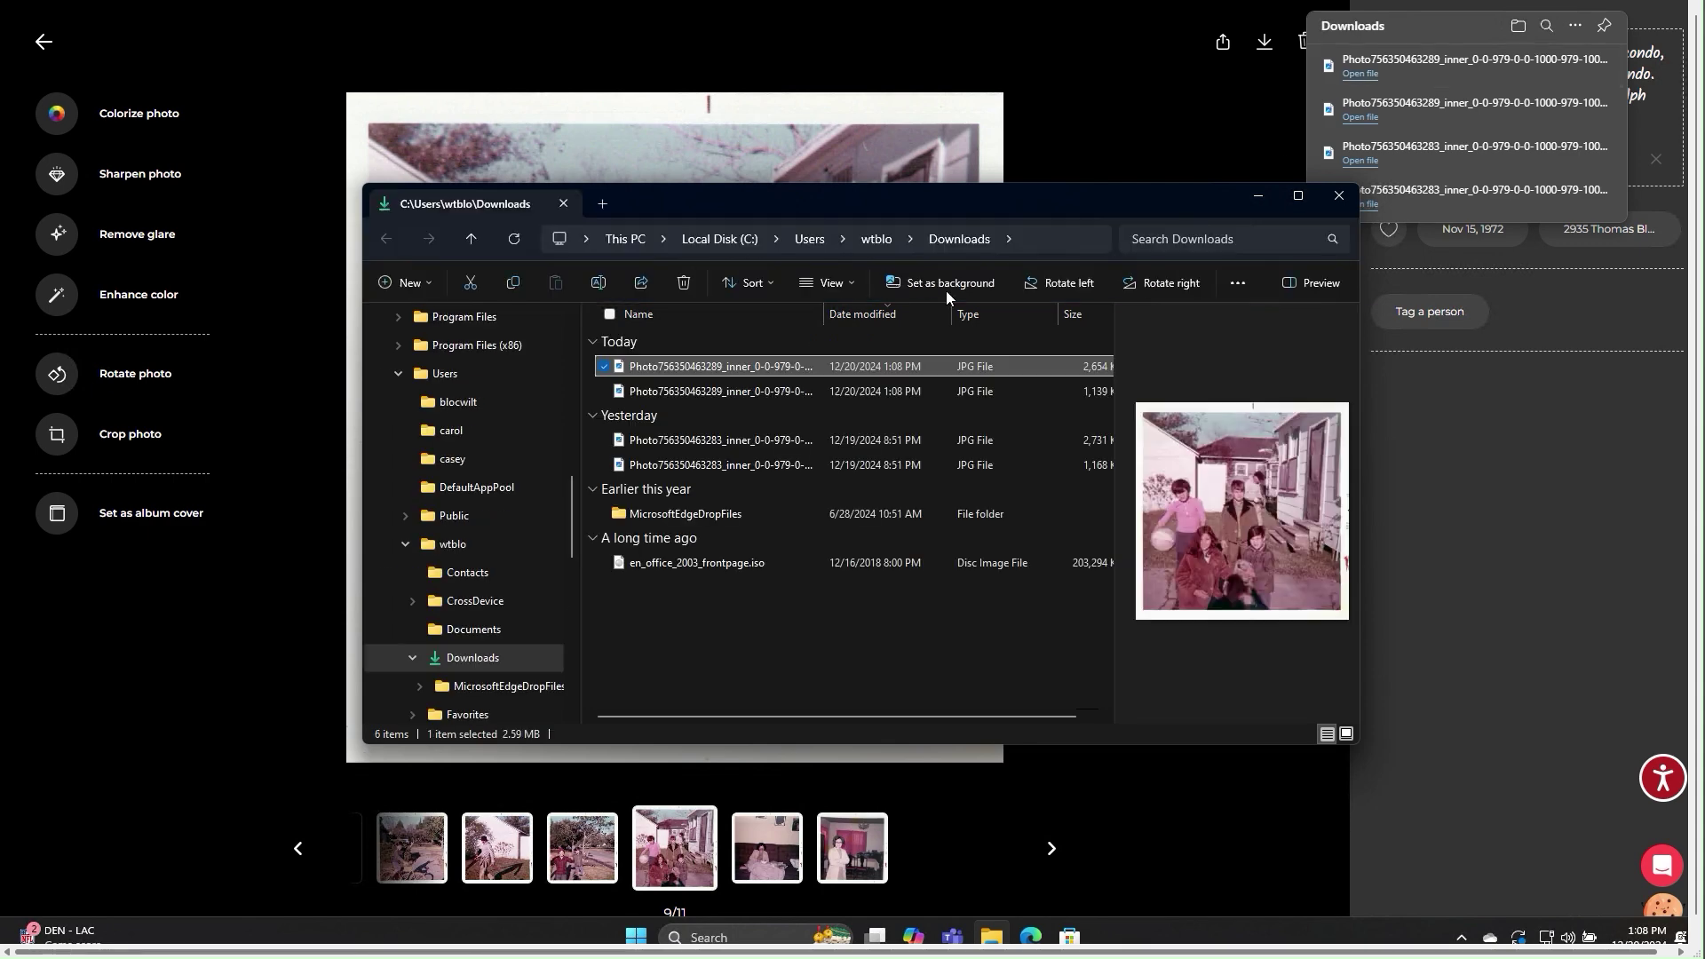
pyautogui.click(736, 392)
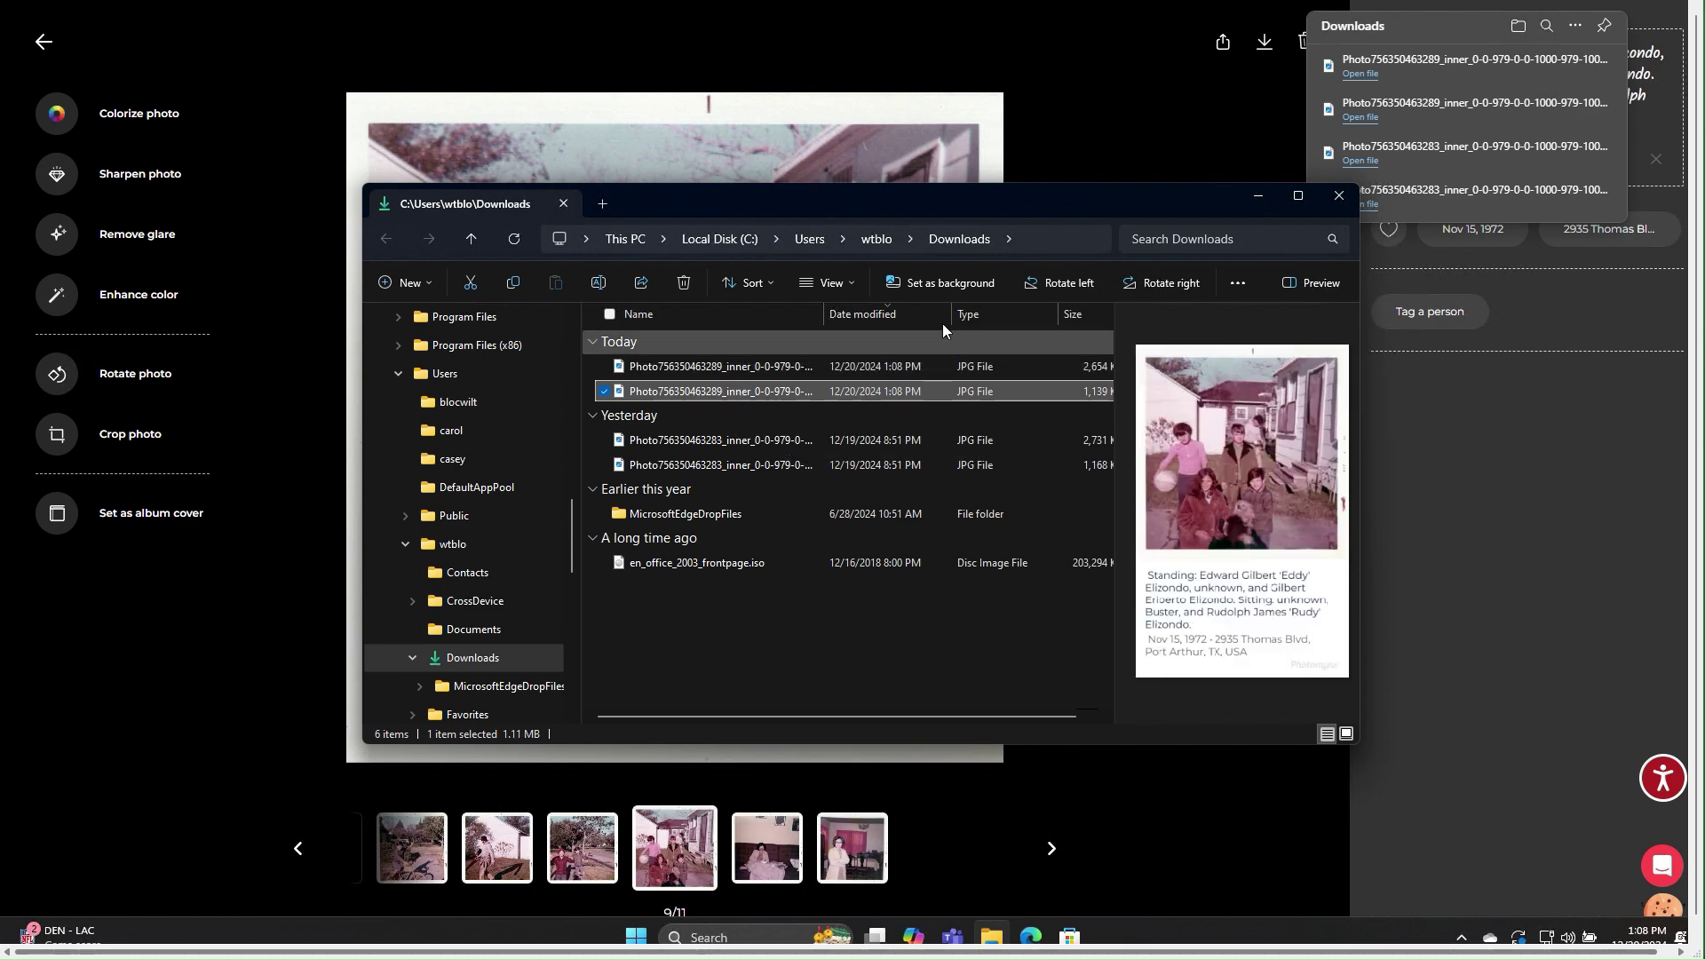
pyautogui.click(1339, 197)
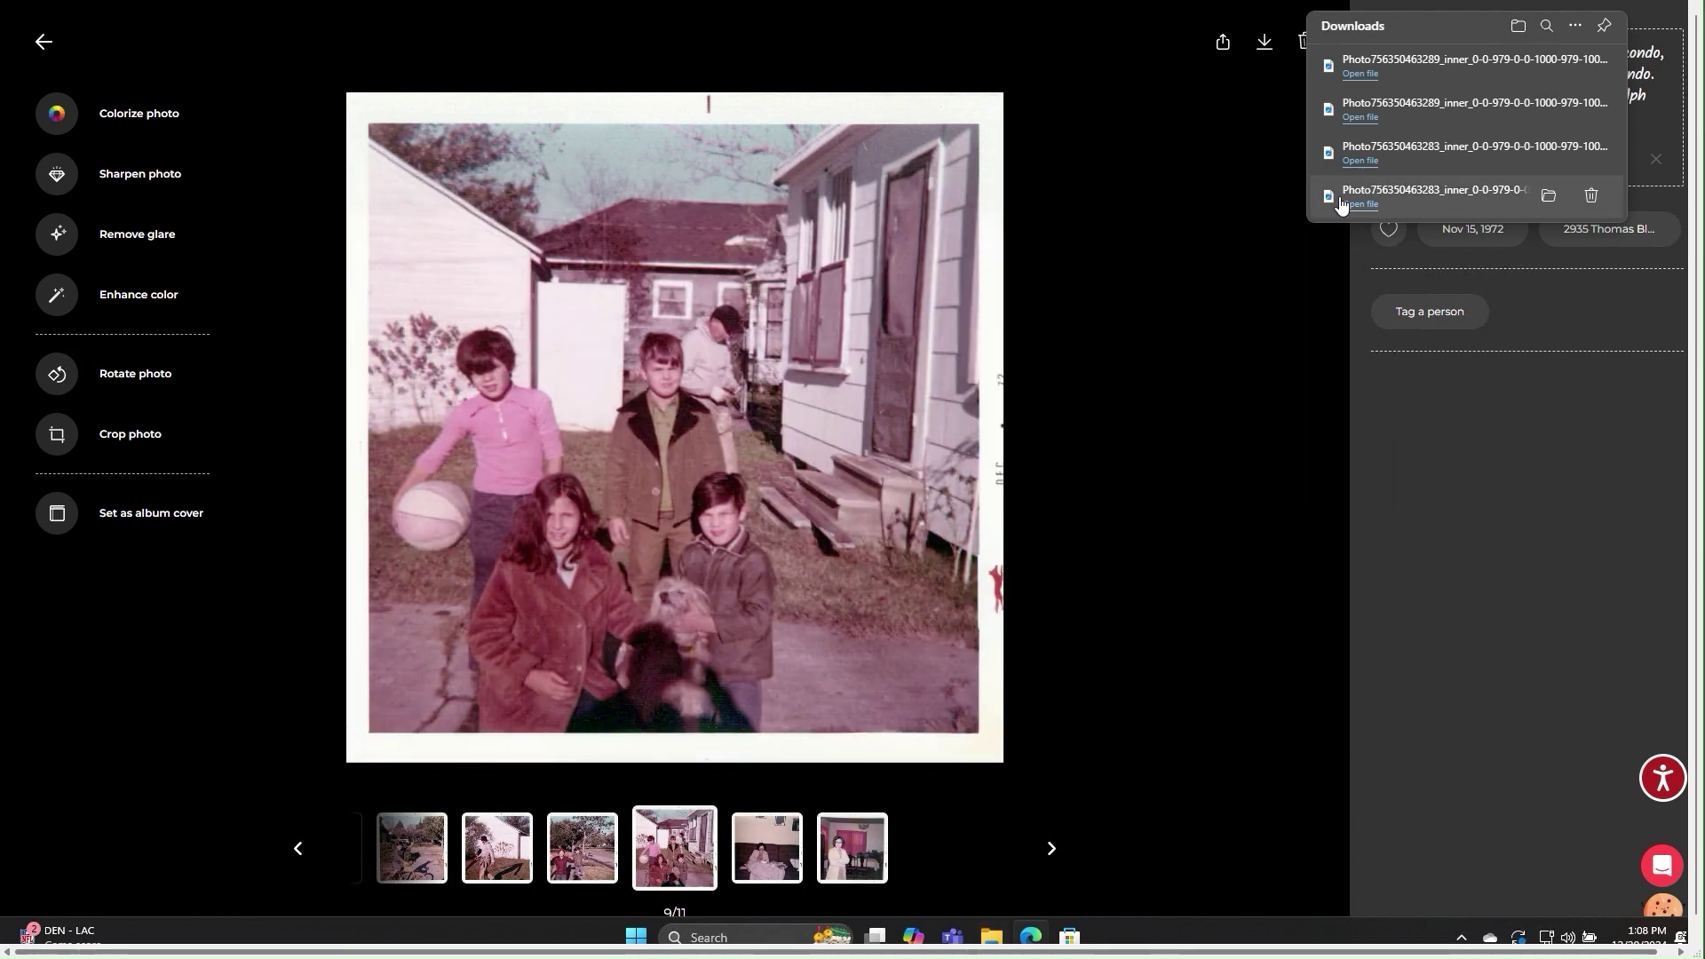
pyautogui.click(1207, 192)
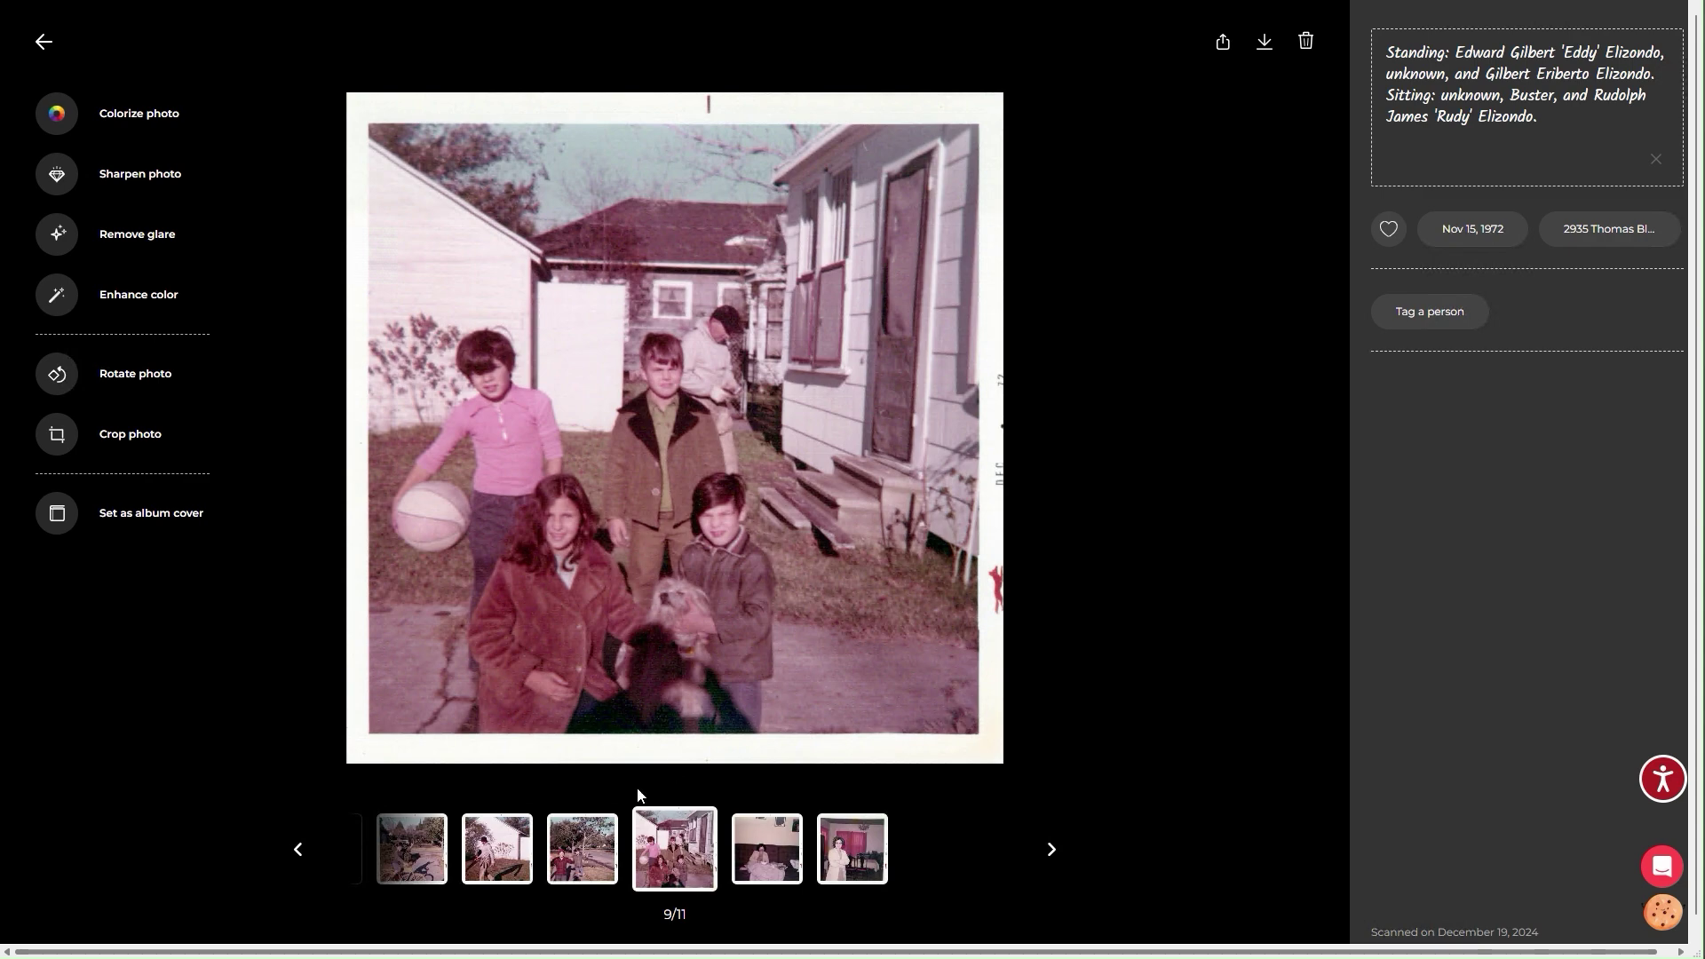
# View photo 8 of 11, return to the children-by-the-house photo 9, and click into its caption.
pyautogui.click(577, 858)
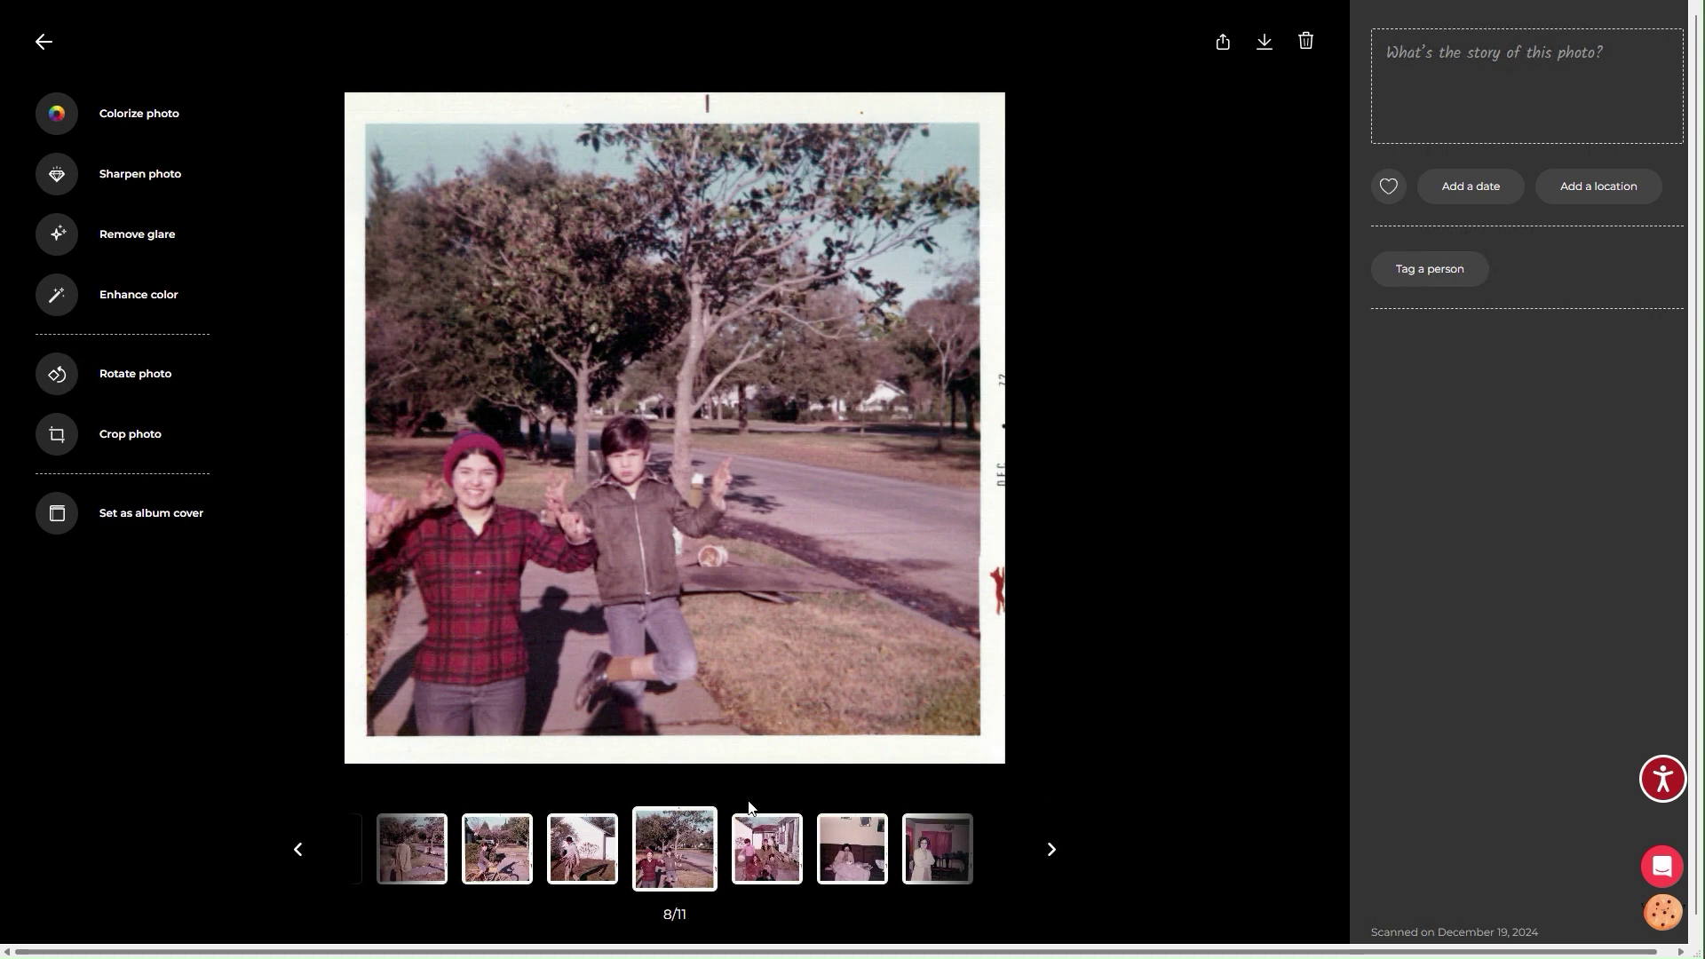
pyautogui.click(767, 850)
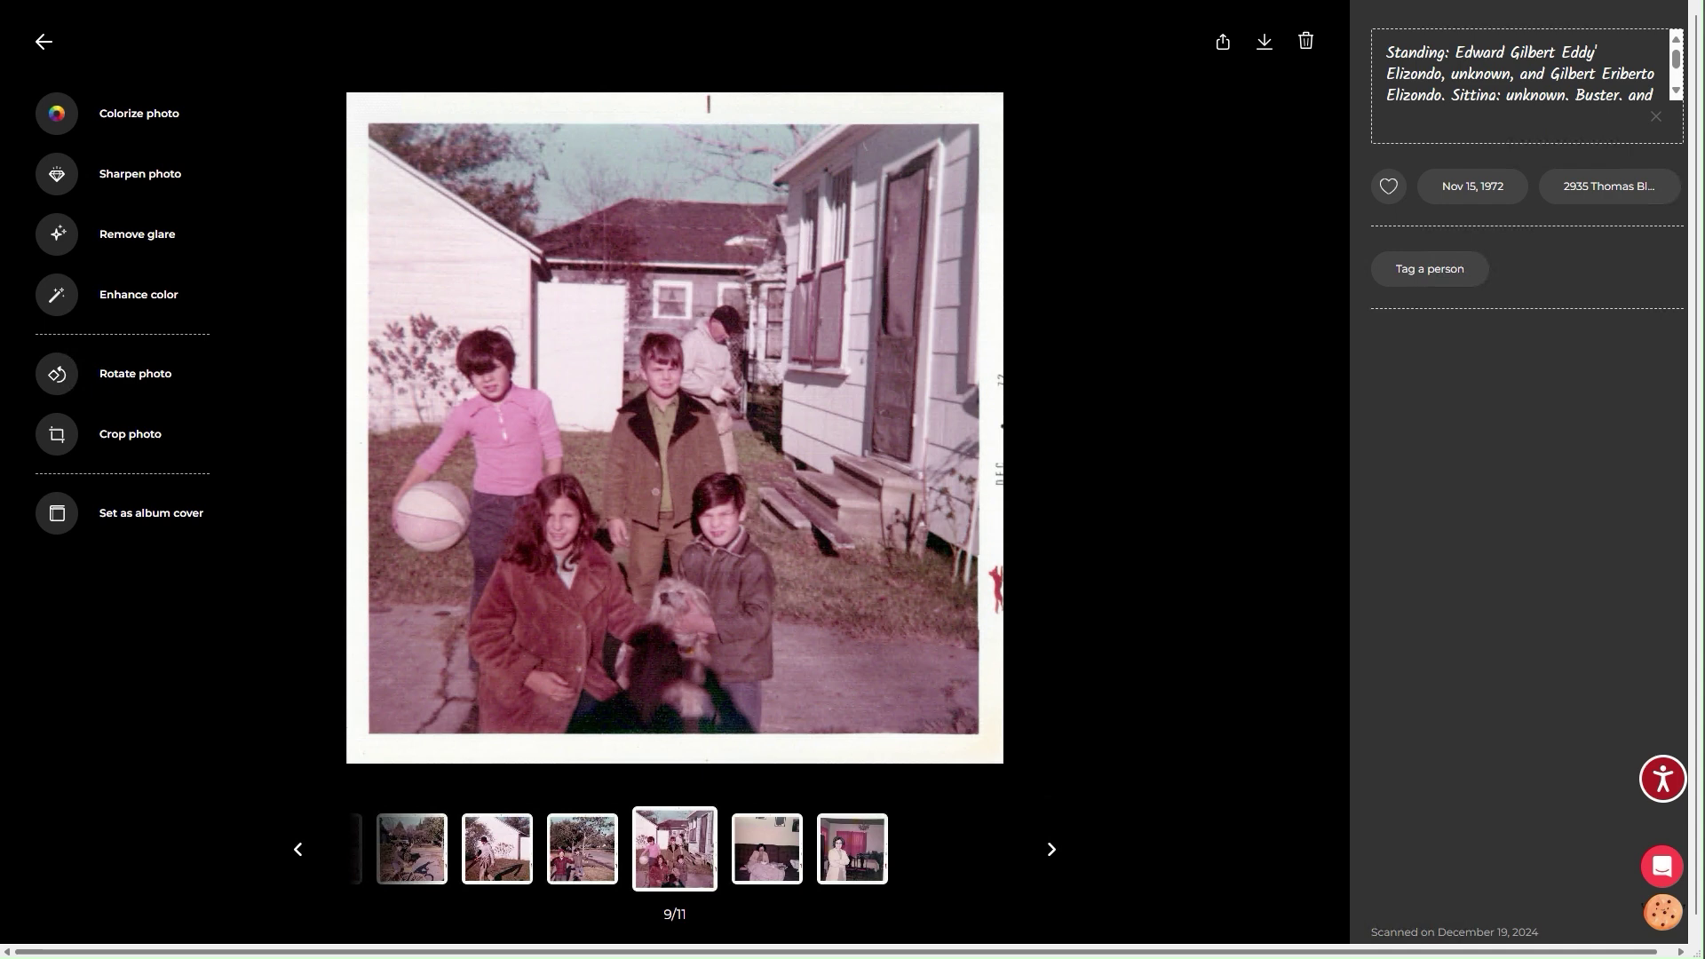
pyautogui.click(1565, 52)
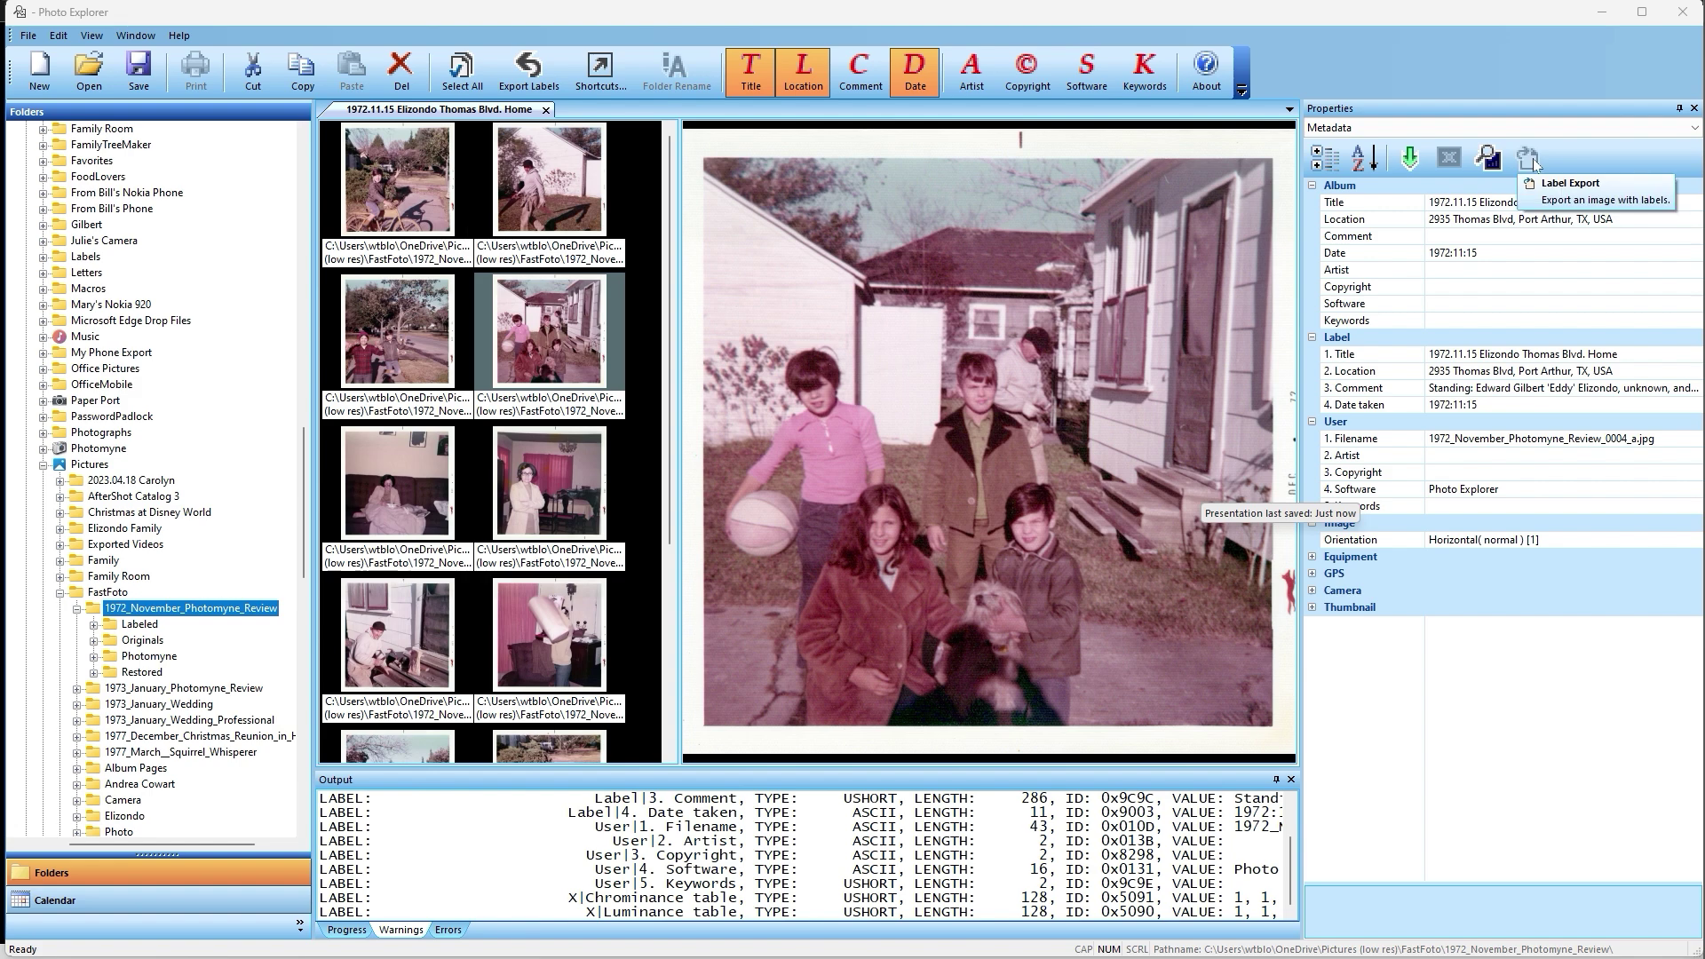
# Turn on Label Preview, export the photo with its label, and open the Labeled folder.
pyautogui.click(1488, 160)
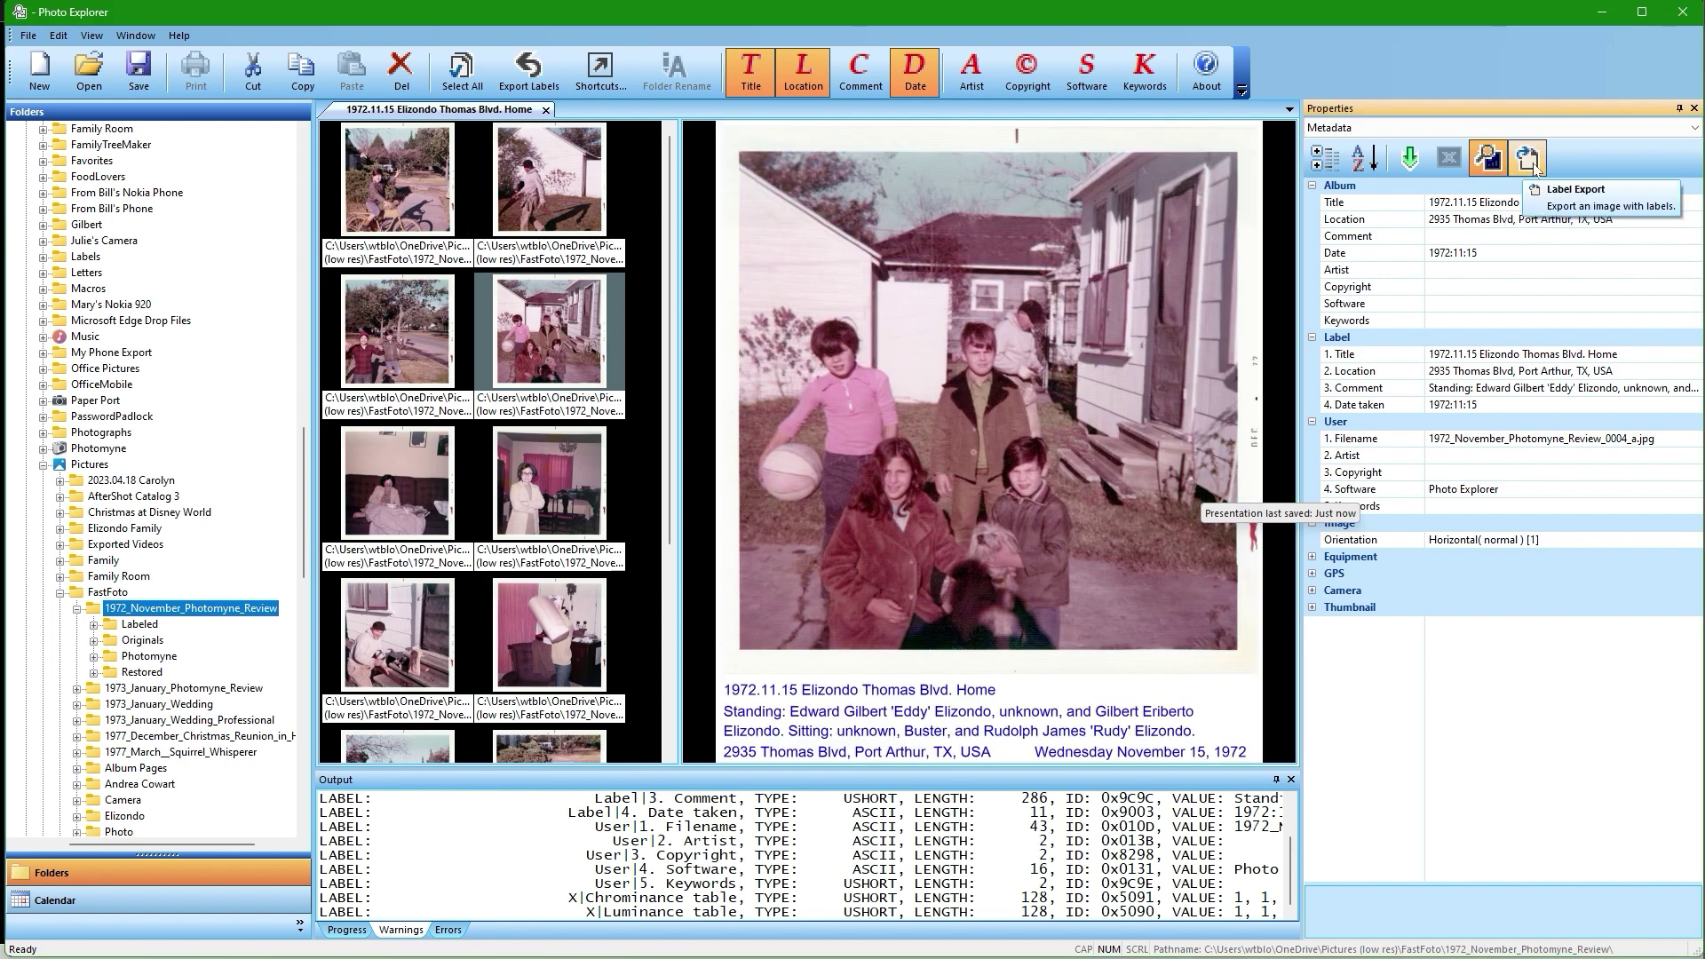
pyautogui.click(1529, 162)
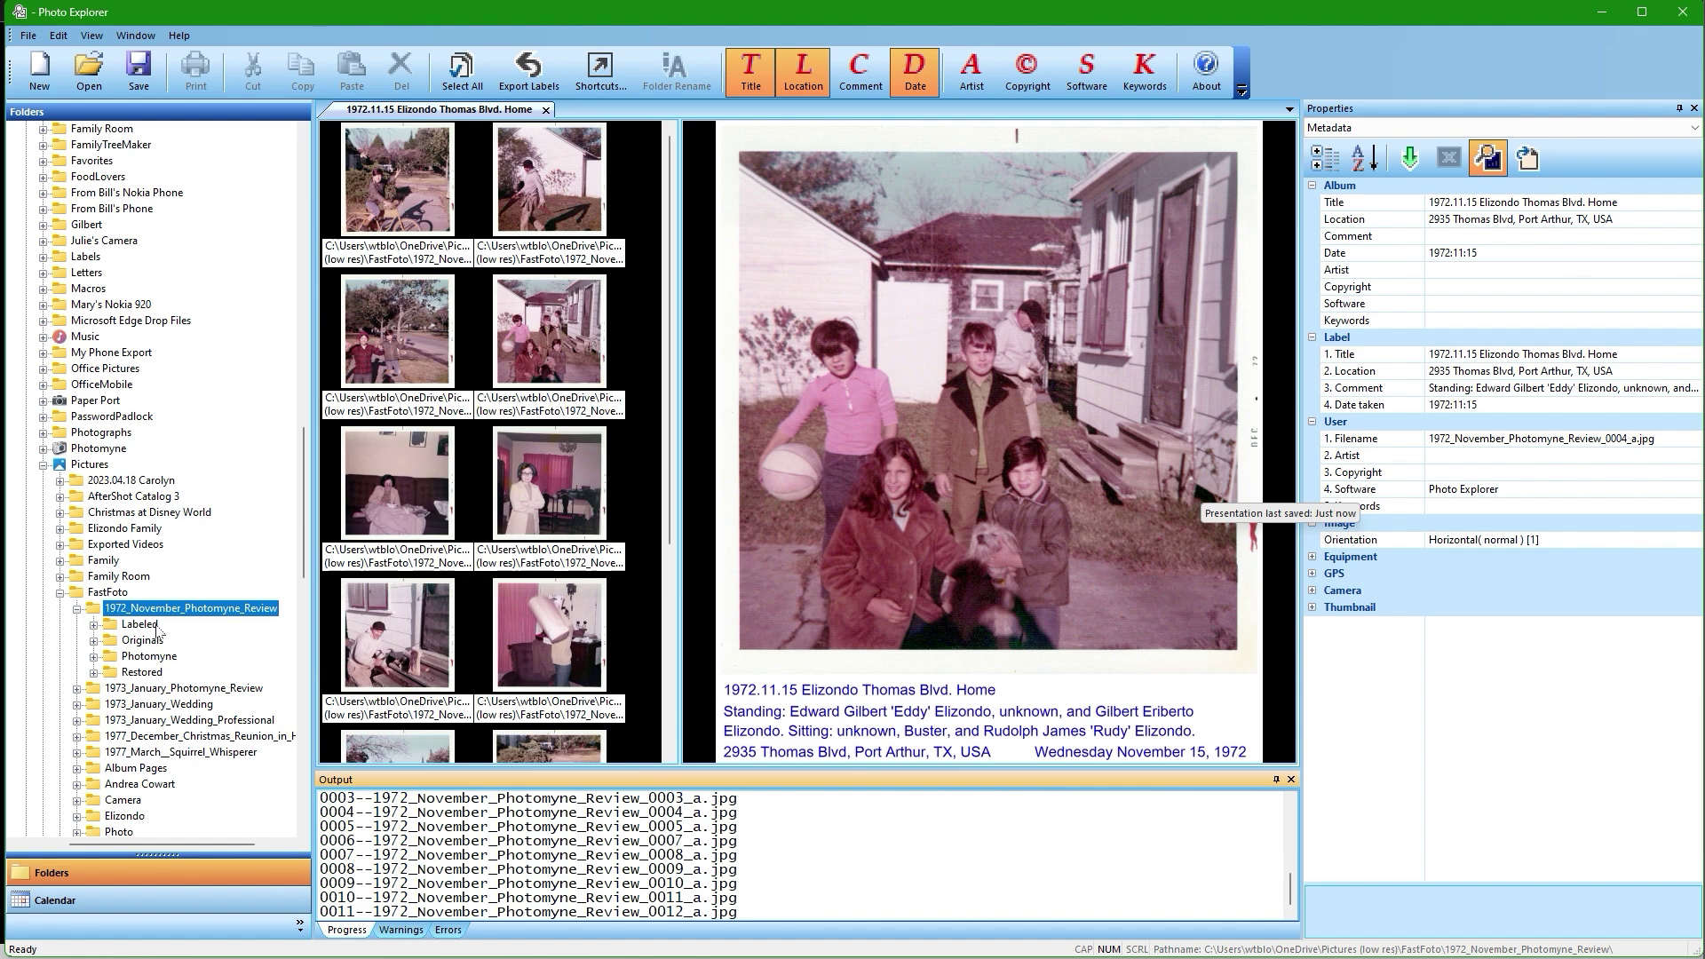
pyautogui.click(144, 628)
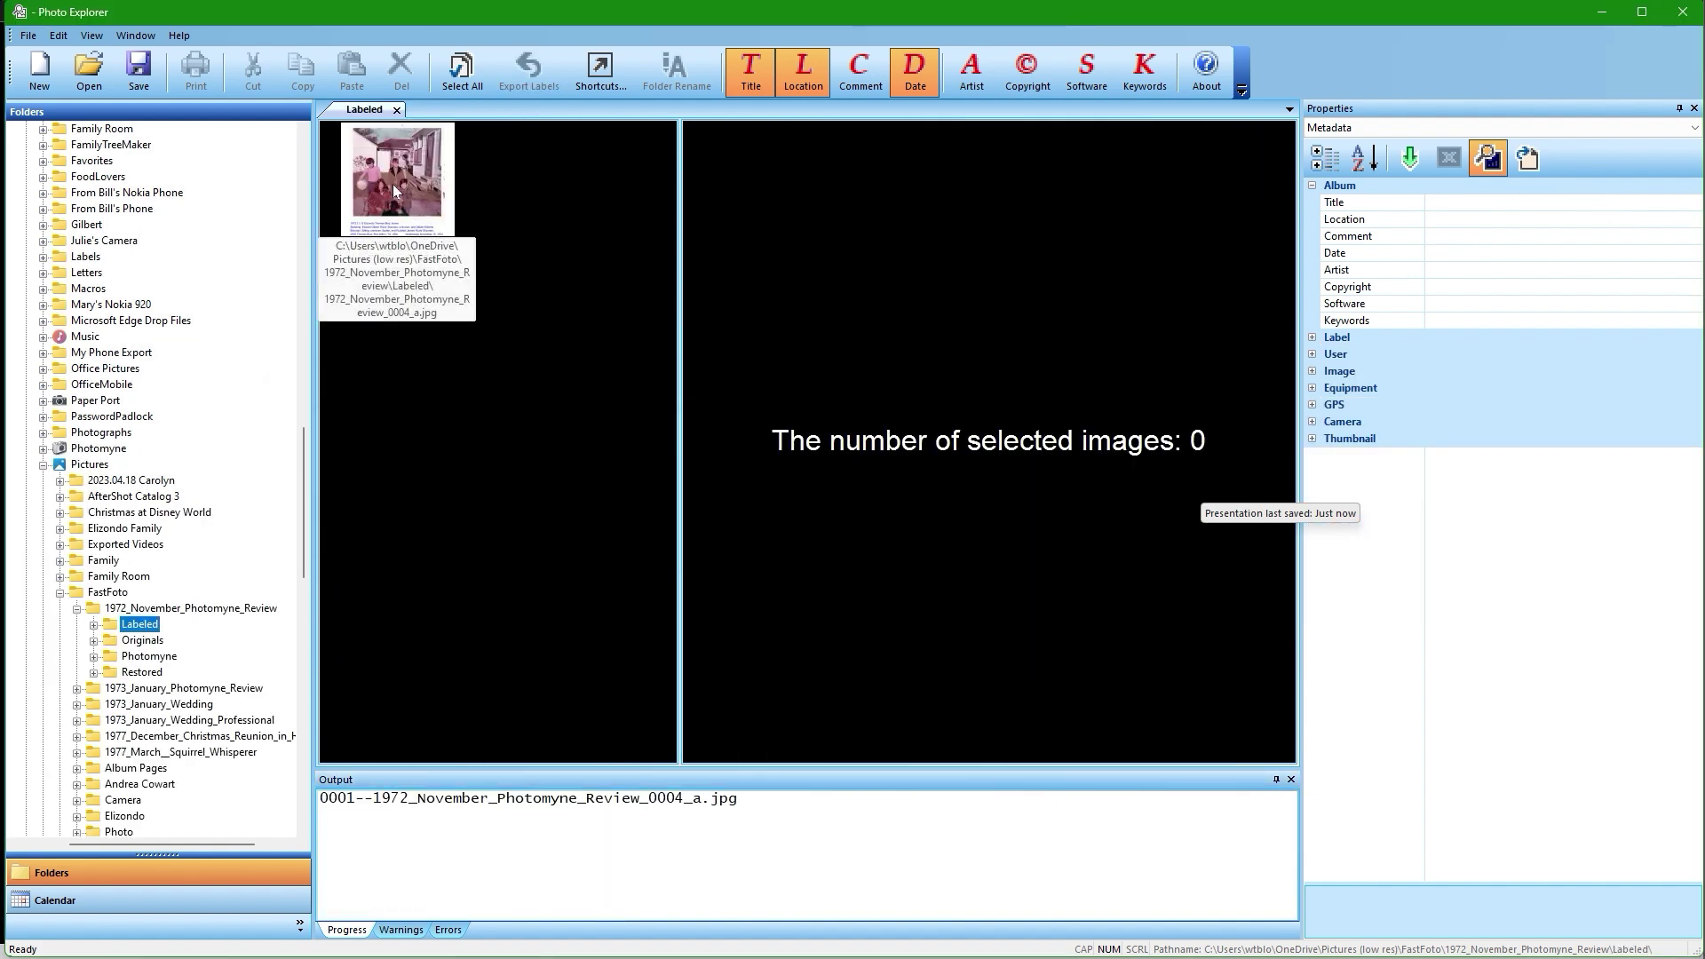
# Select the exported labeled copy, turn off Label Preview to avoid doubled text, and delete the copy.
pyautogui.click(393, 184)
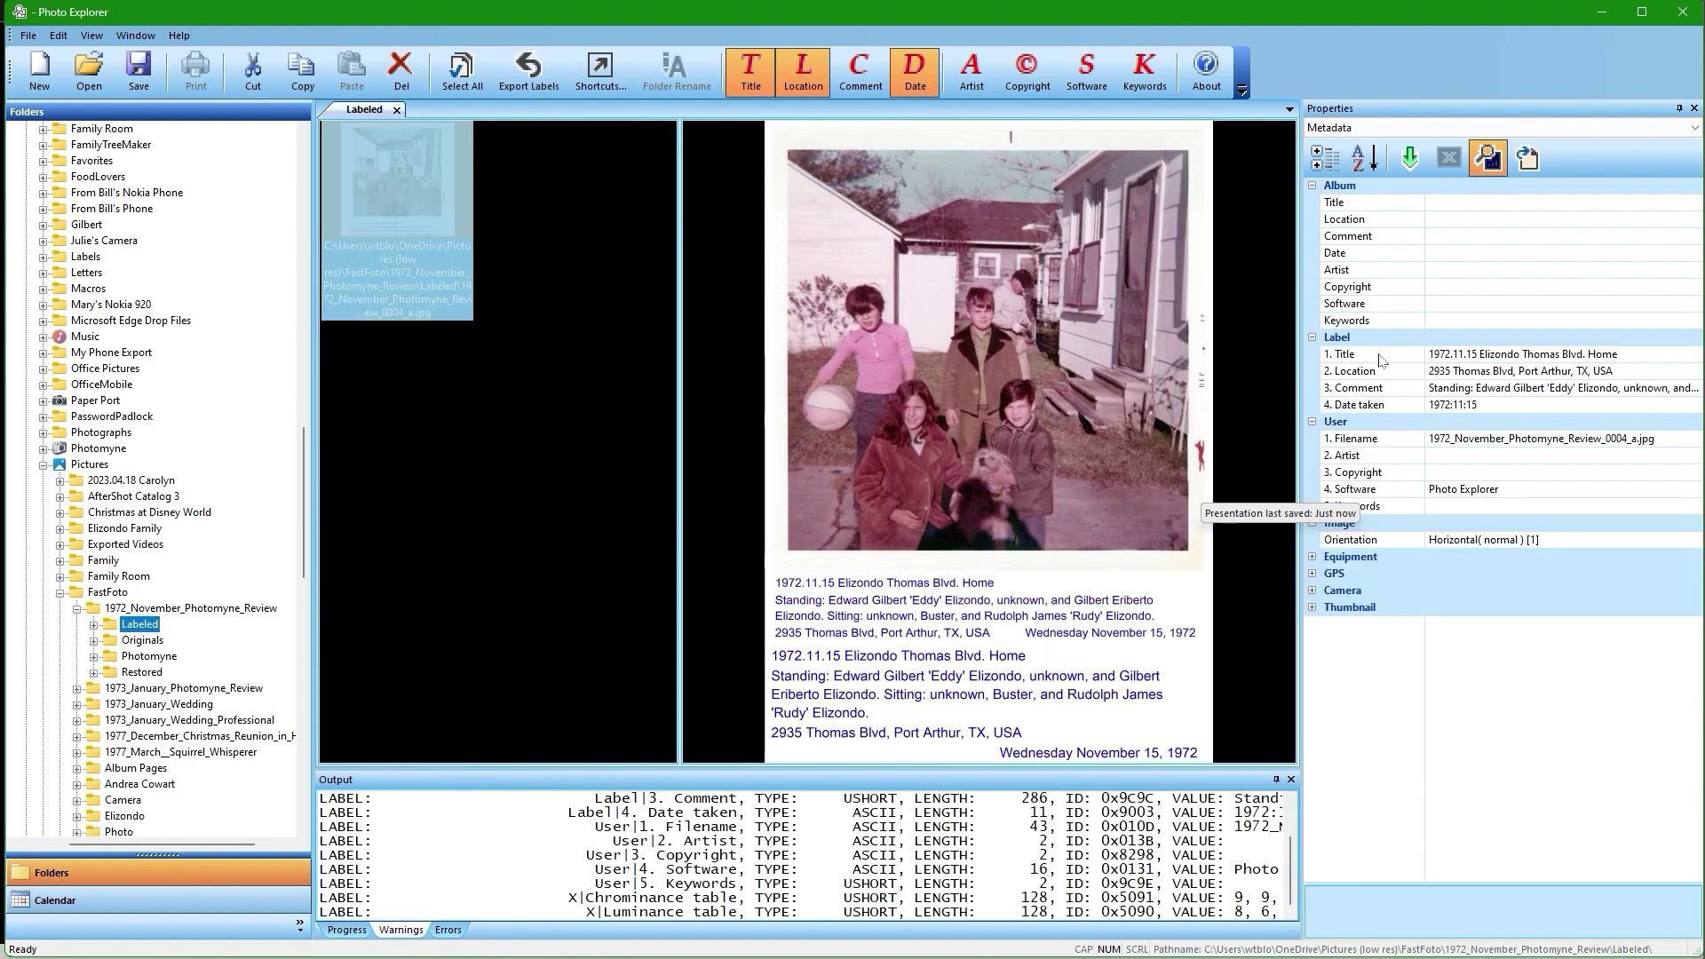
pyautogui.click(1488, 159)
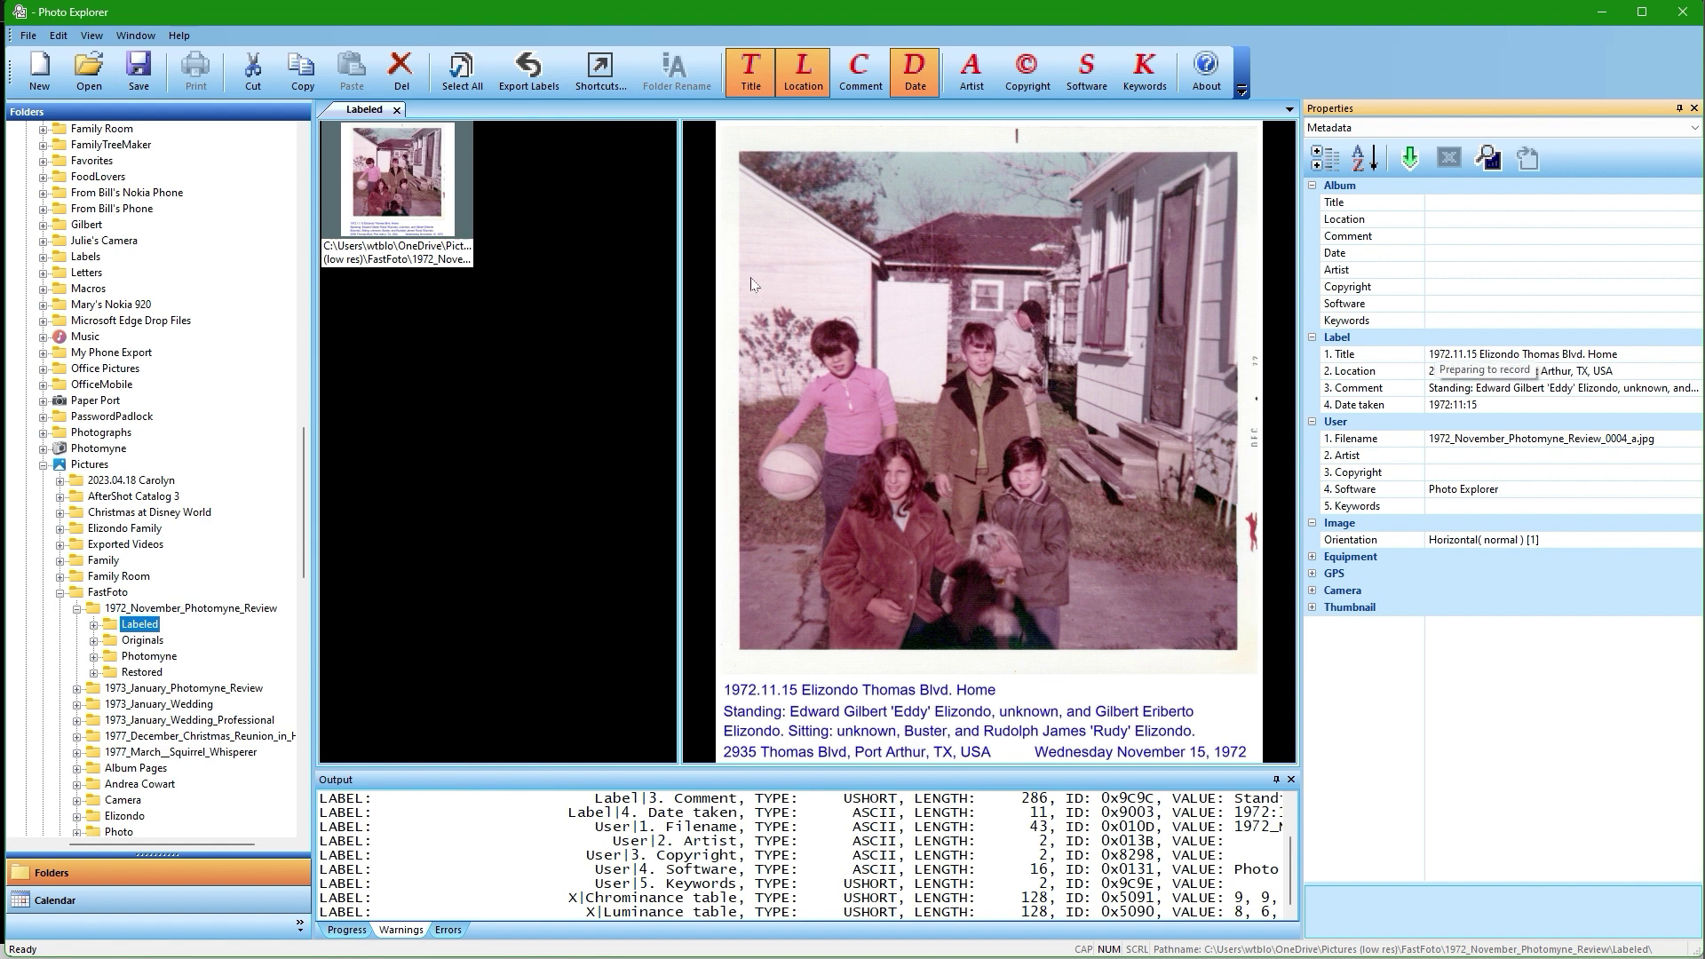
pyautogui.click(401, 67)
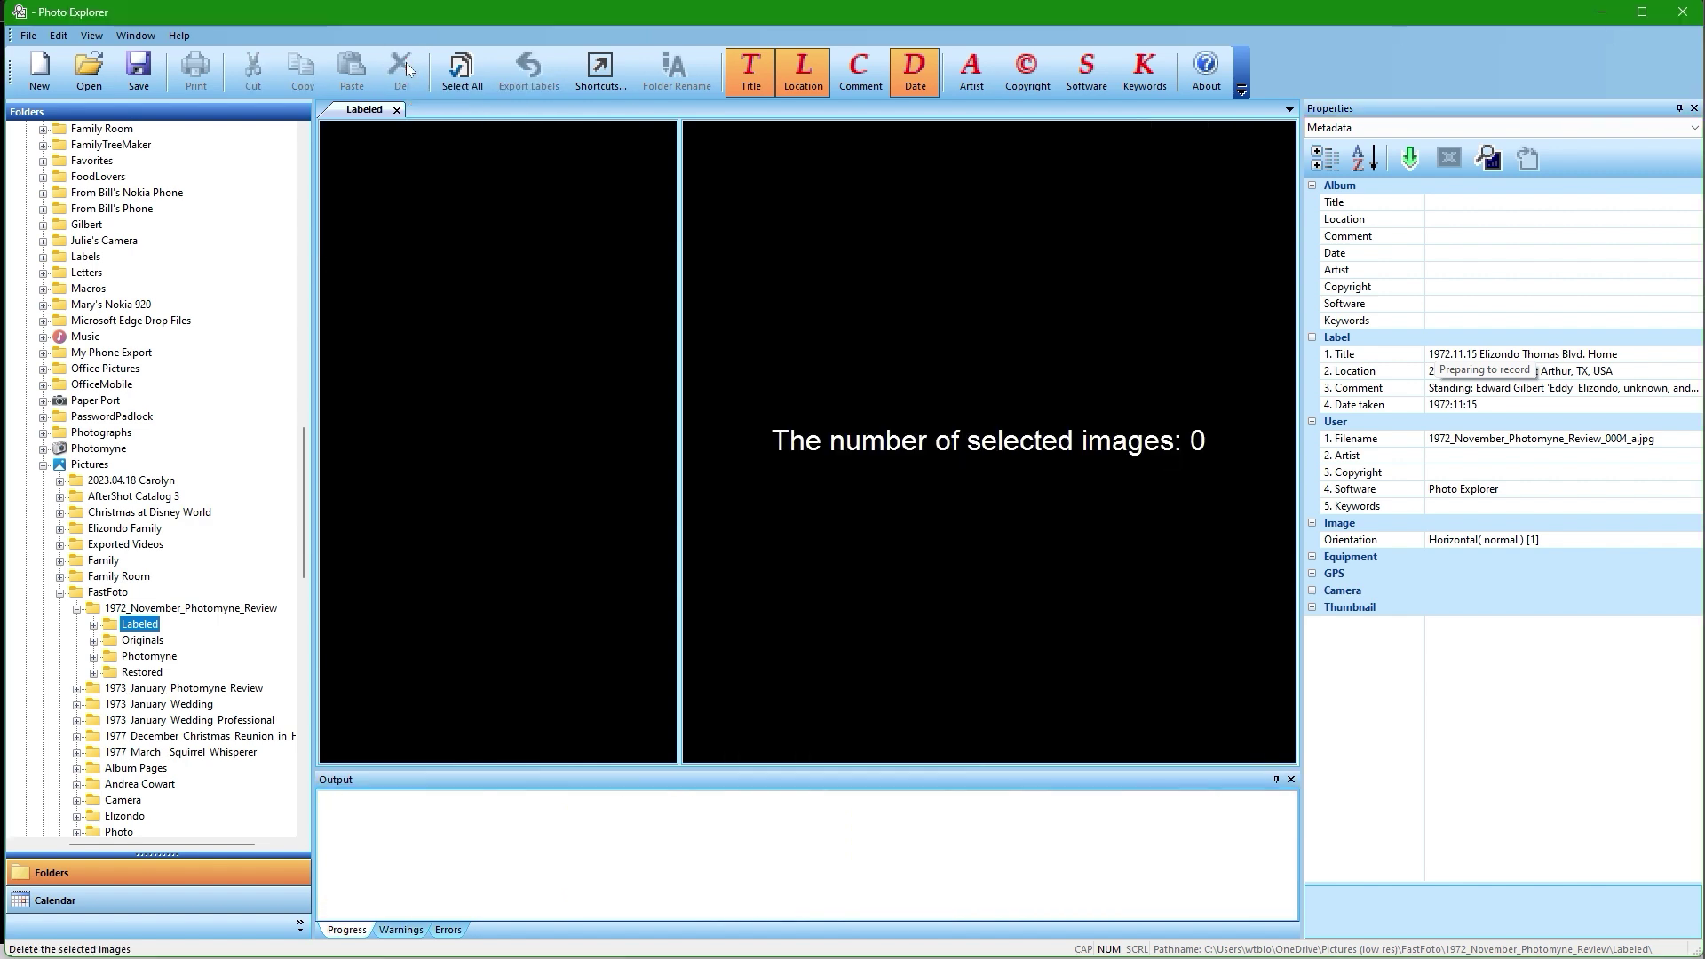
# Select all photos in 1972_November_Photomyne_Review, export their labels, and open the Labeled subfolder.
pyautogui.click(170, 613)
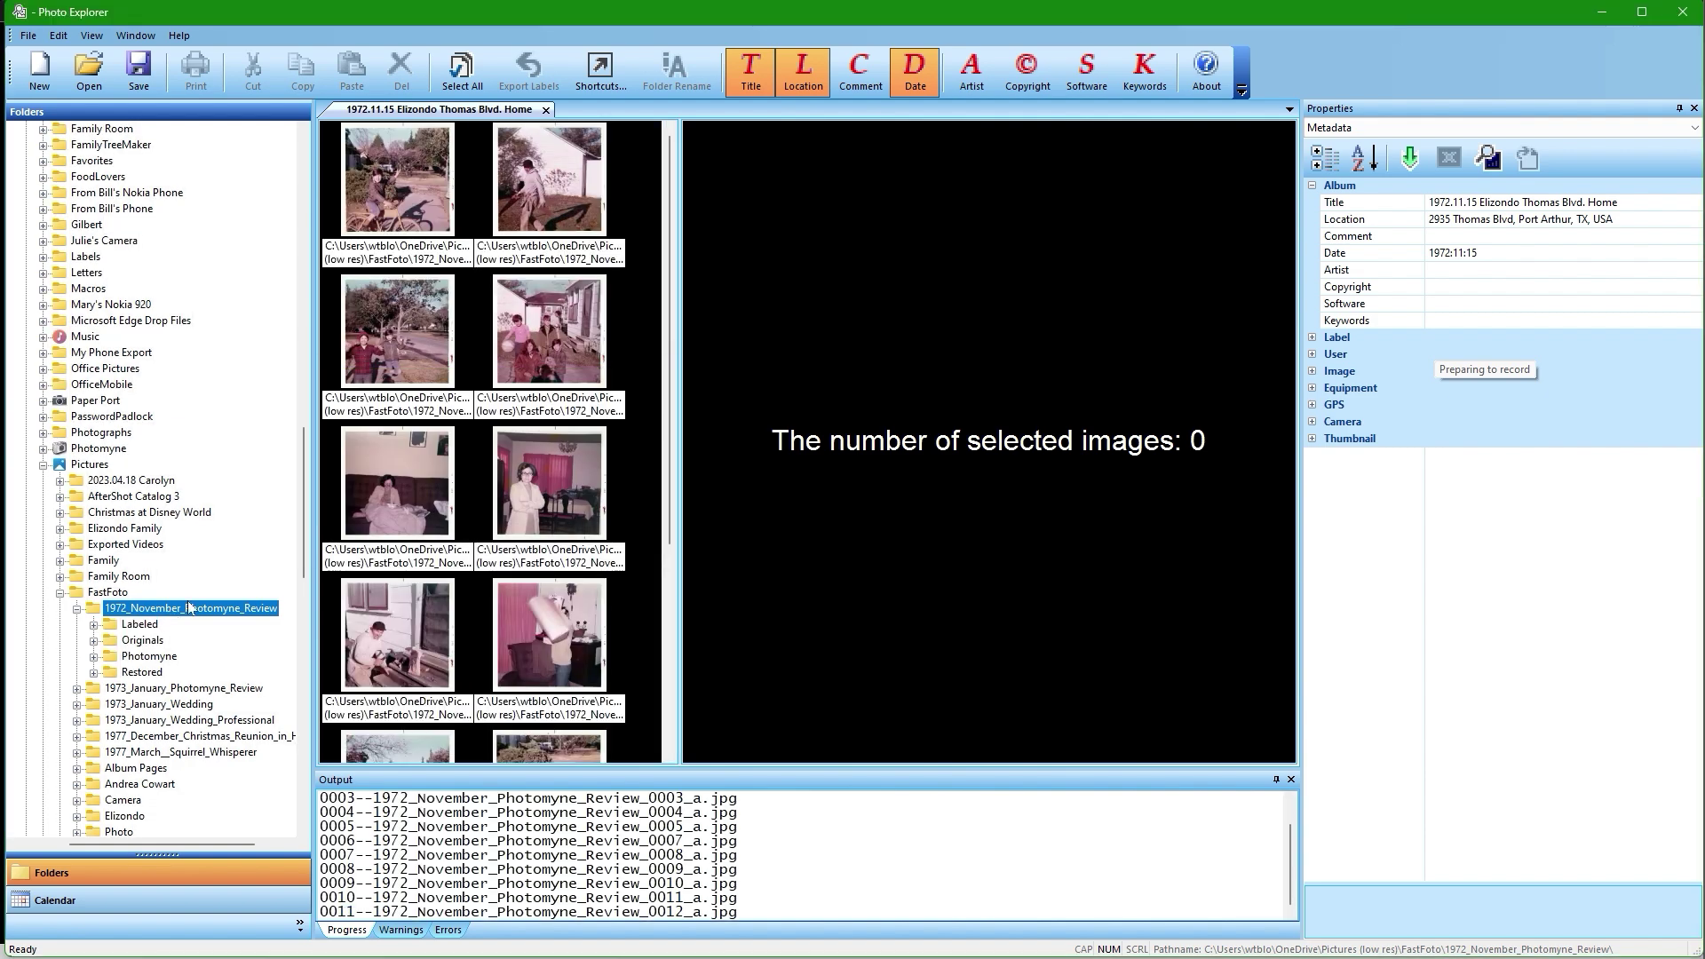
pyautogui.click(453, 80)
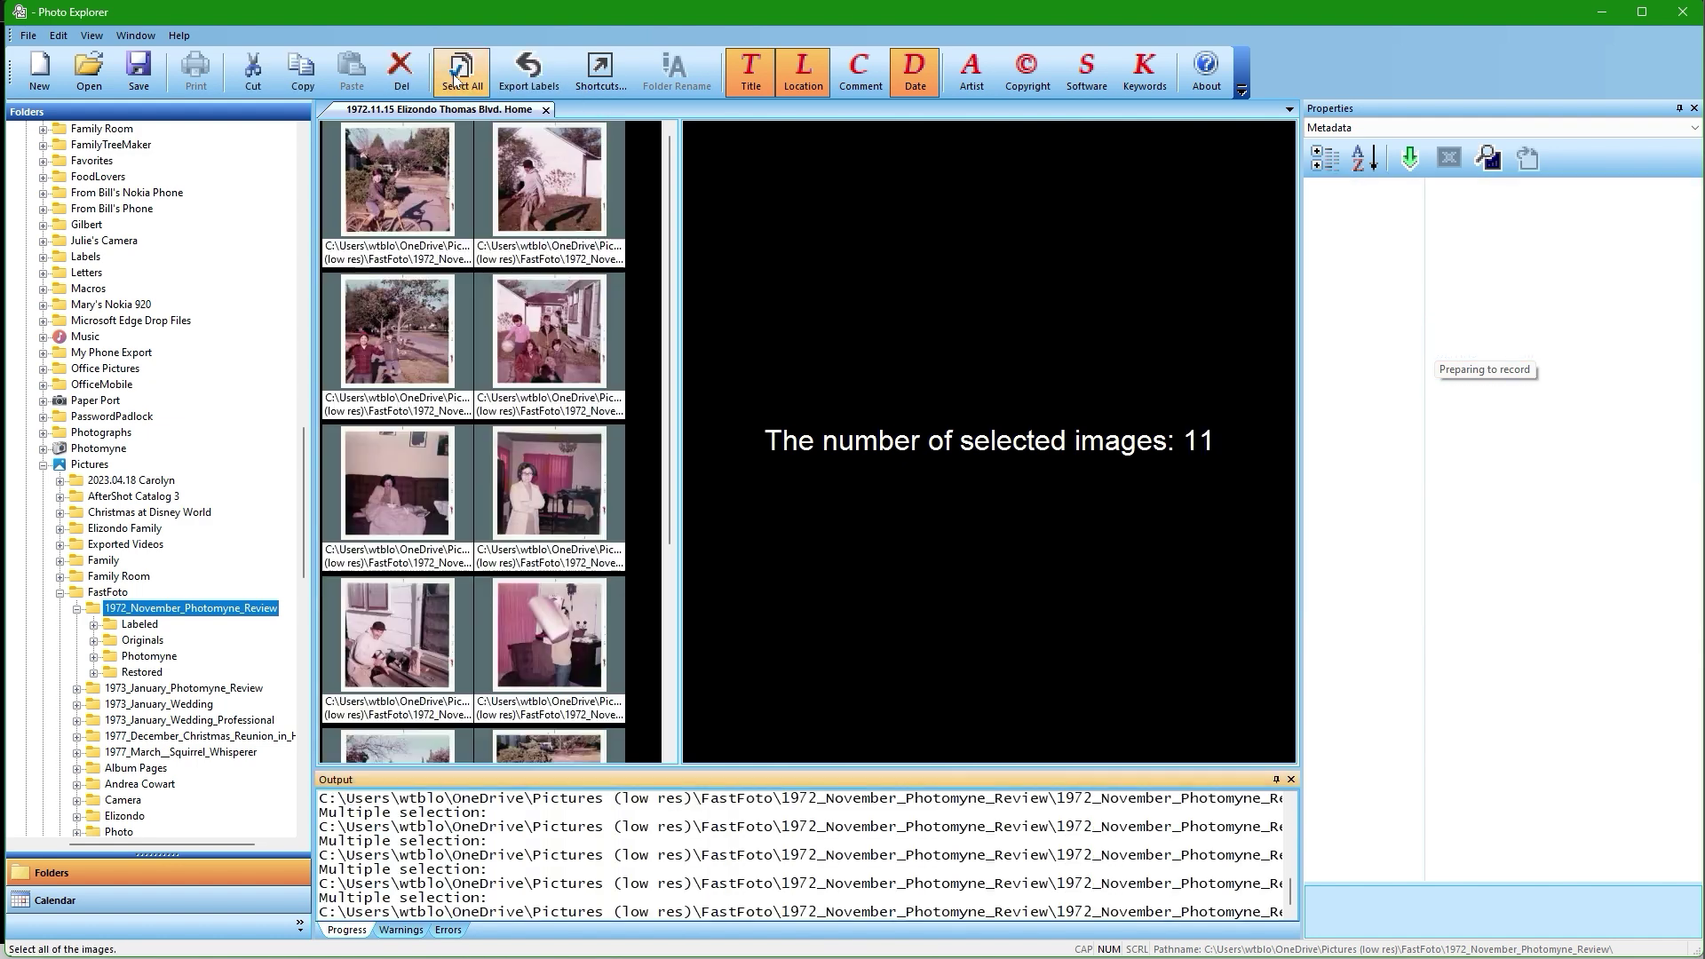
pyautogui.click(529, 71)
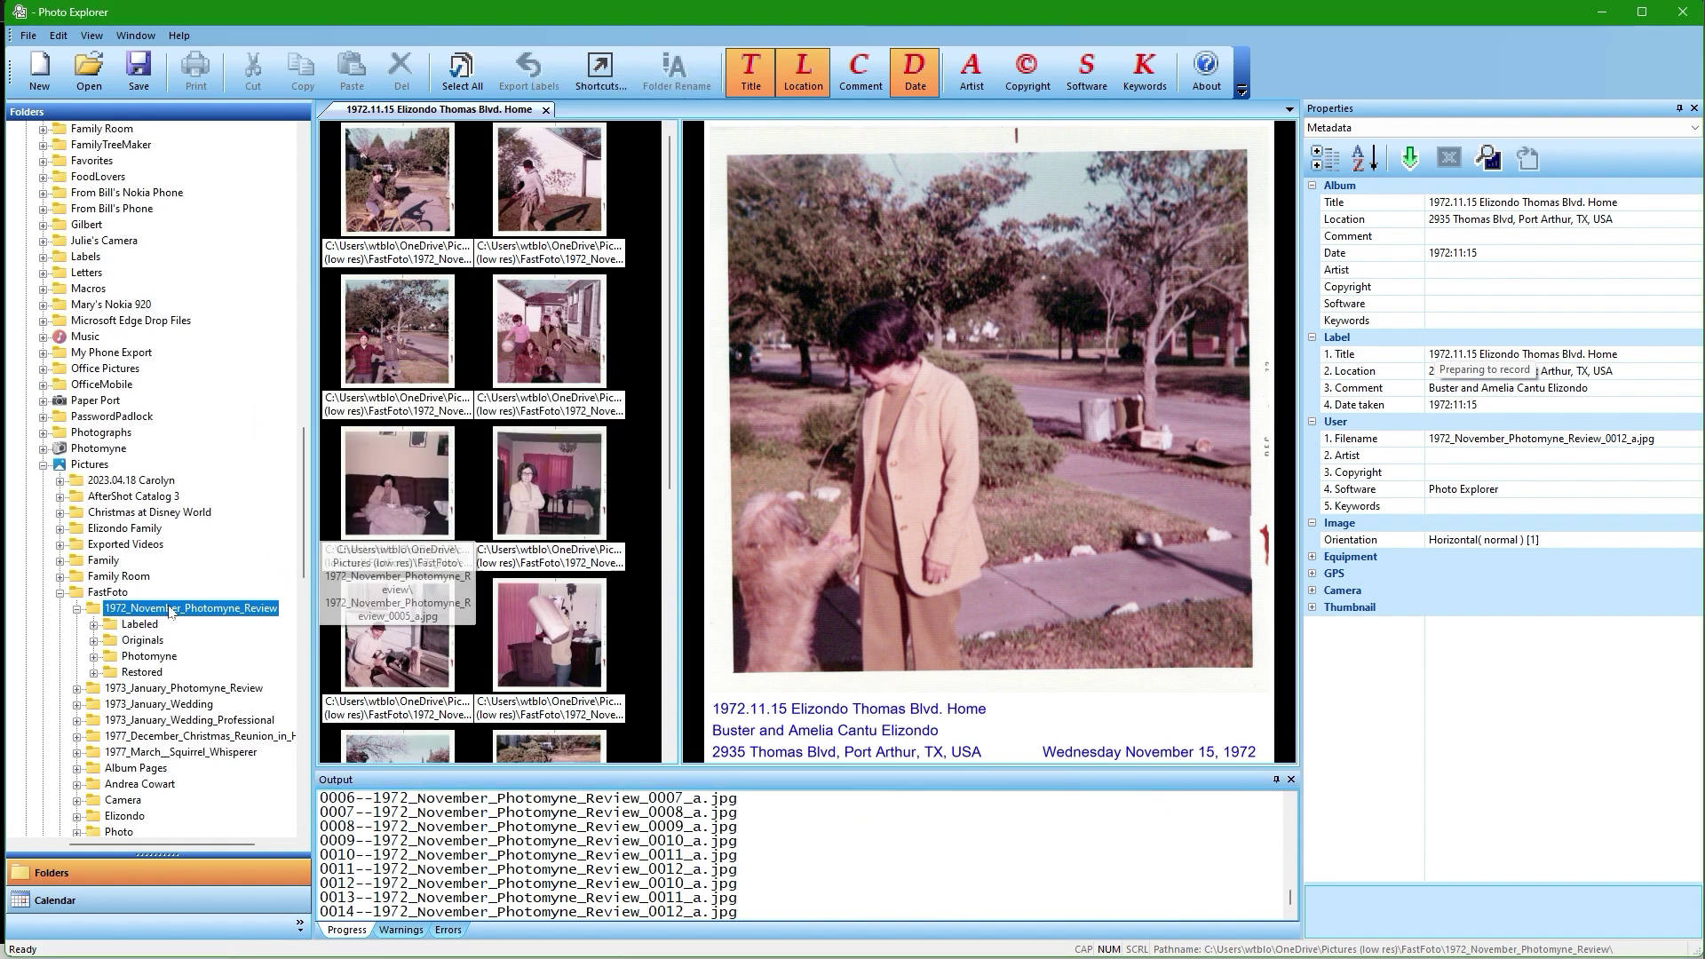
pyautogui.click(149, 627)
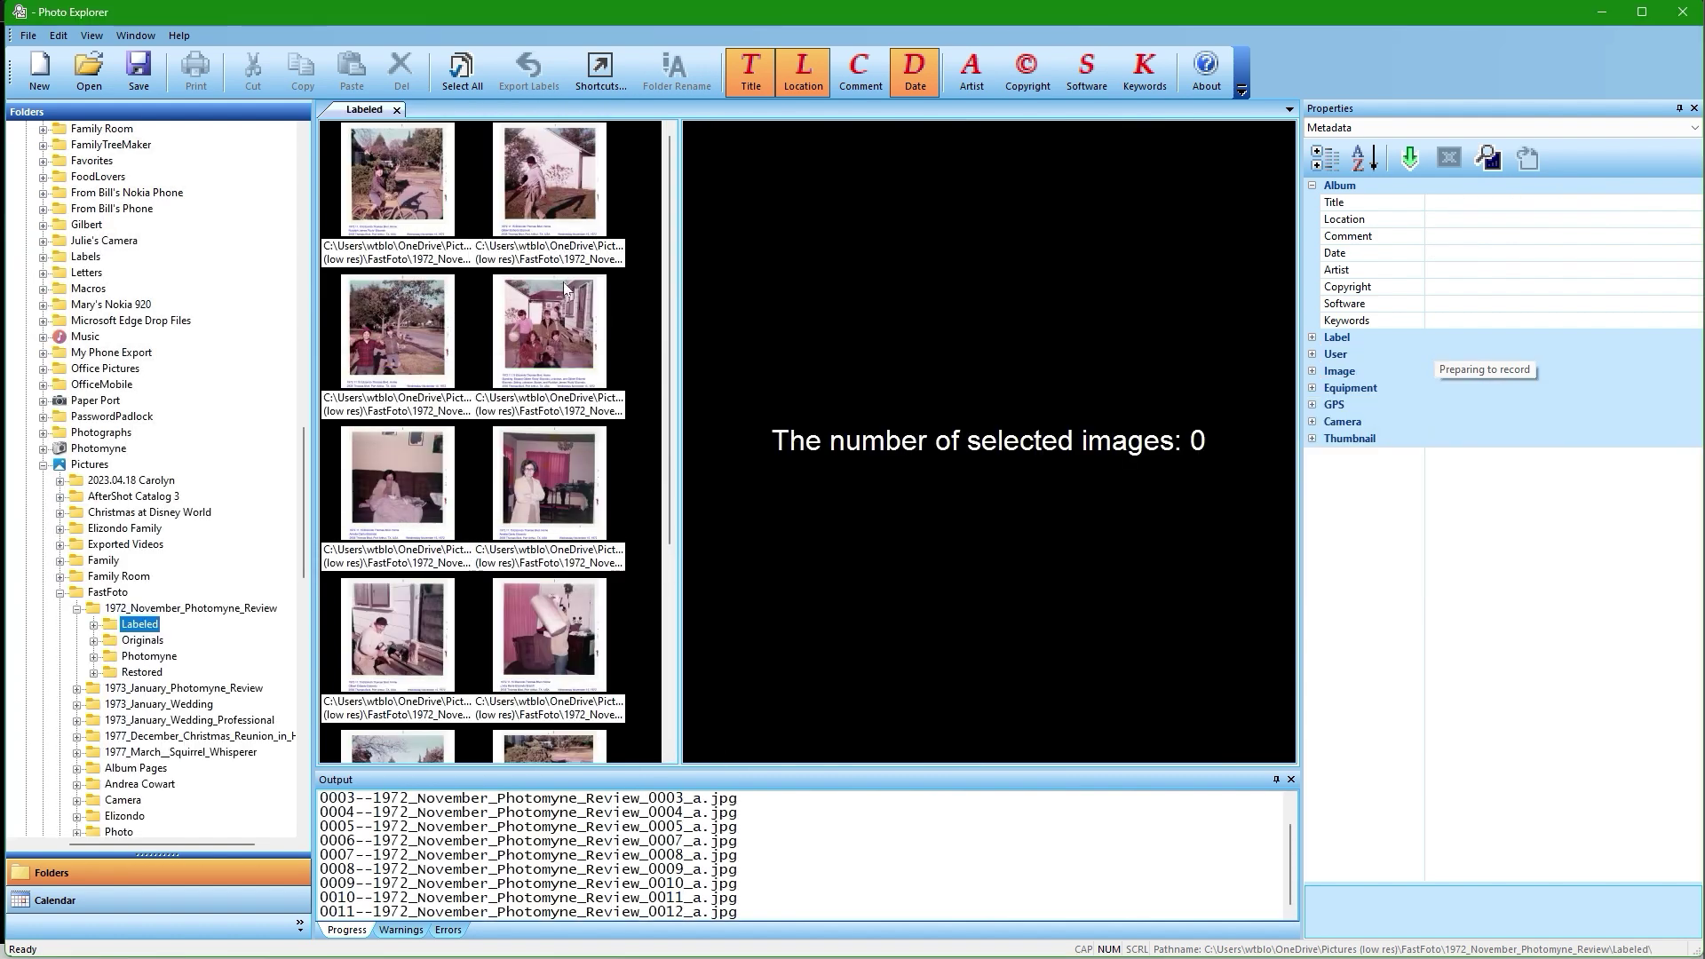
# Inspect the label metadata of an exported group photo and the bicycle photo.
pyautogui.click(549, 321)
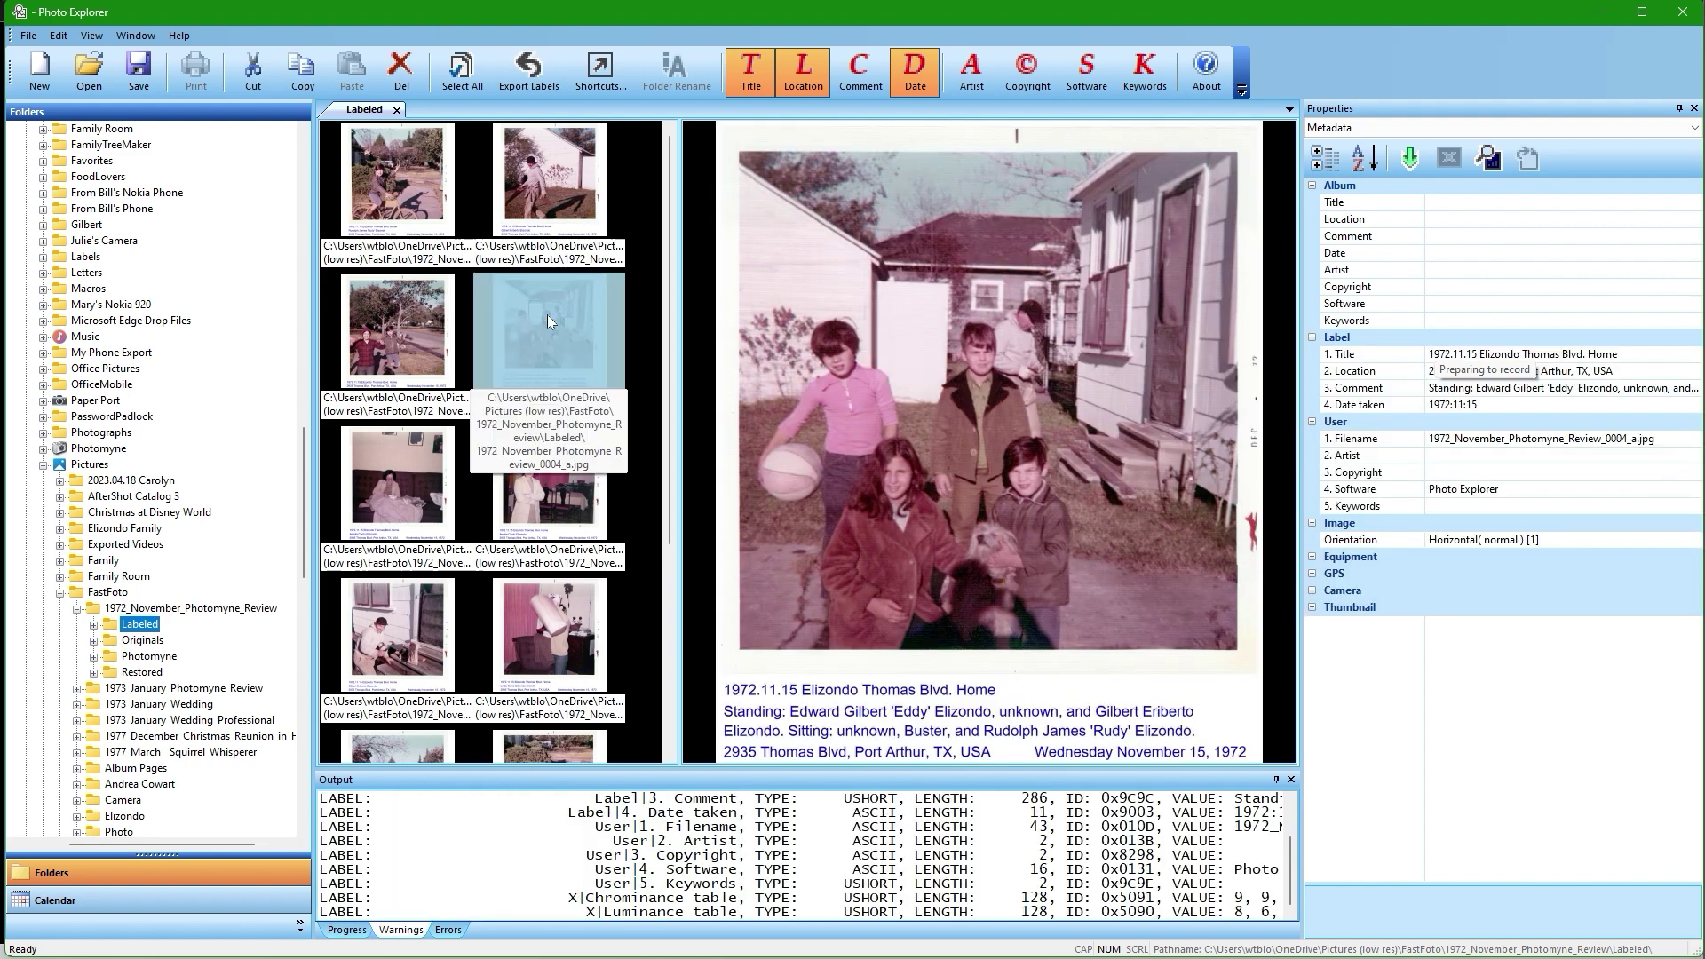
pyautogui.click(412, 184)
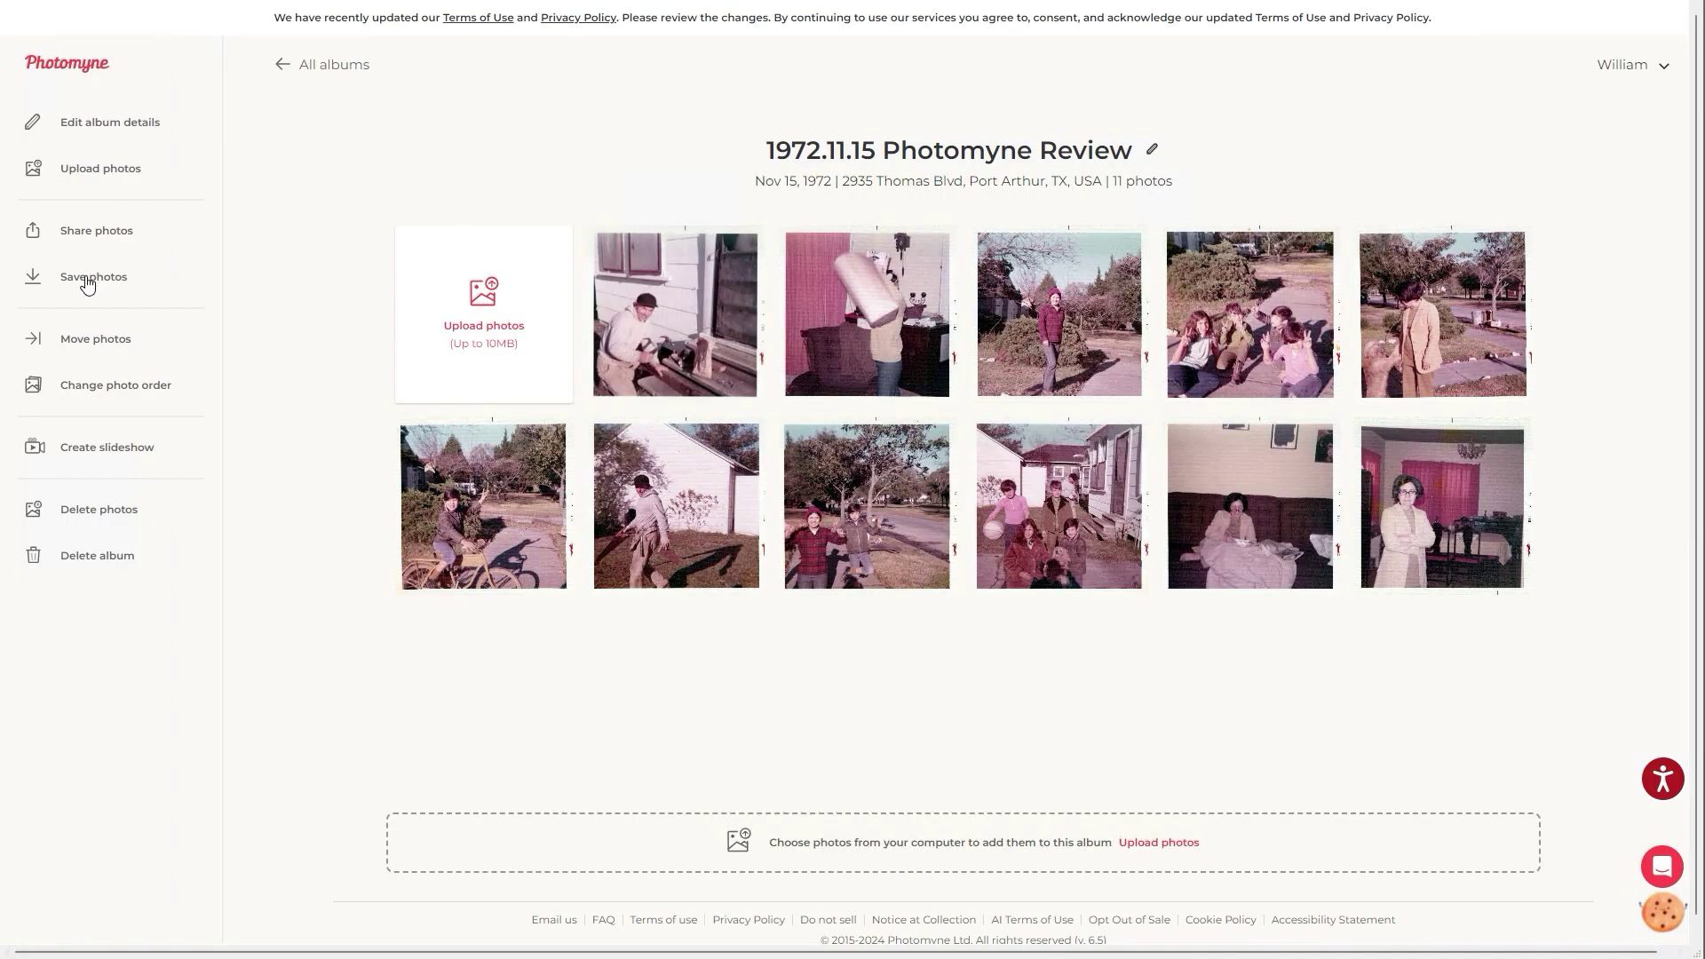
# Select all 11 photos of the 1972.11.15 Photomyne Review album and download them as a 29.7 MB ZIP.
pyautogui.click(83, 286)
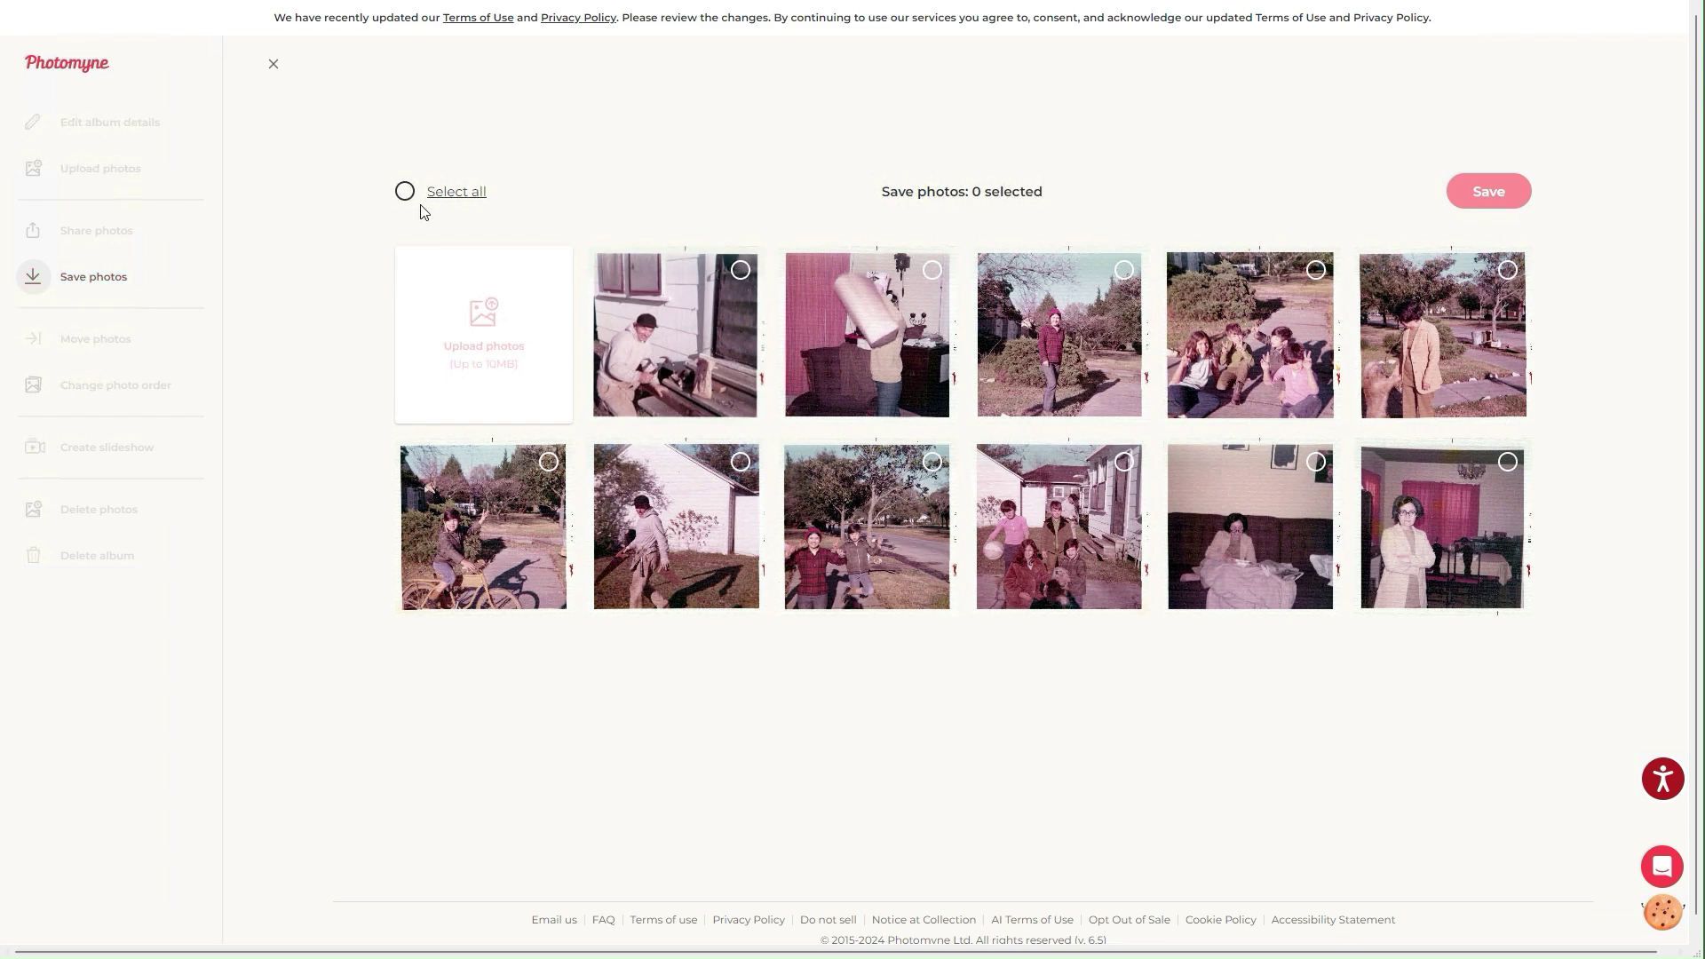
pyautogui.click(407, 195)
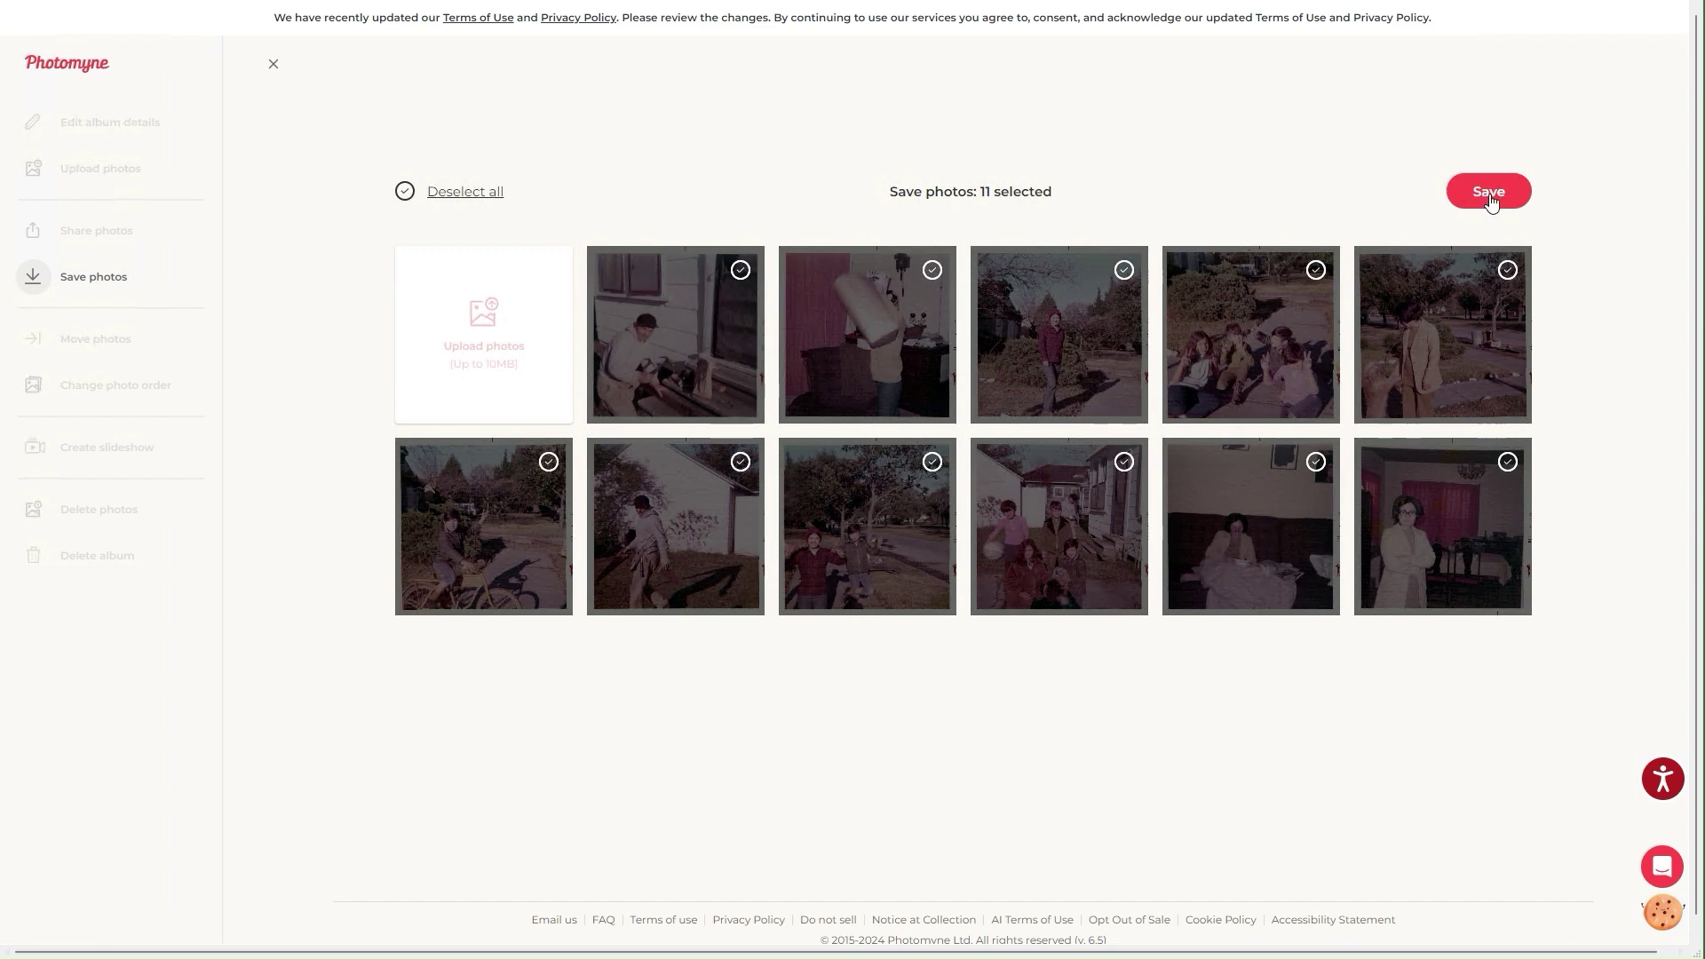
pyautogui.click(1489, 194)
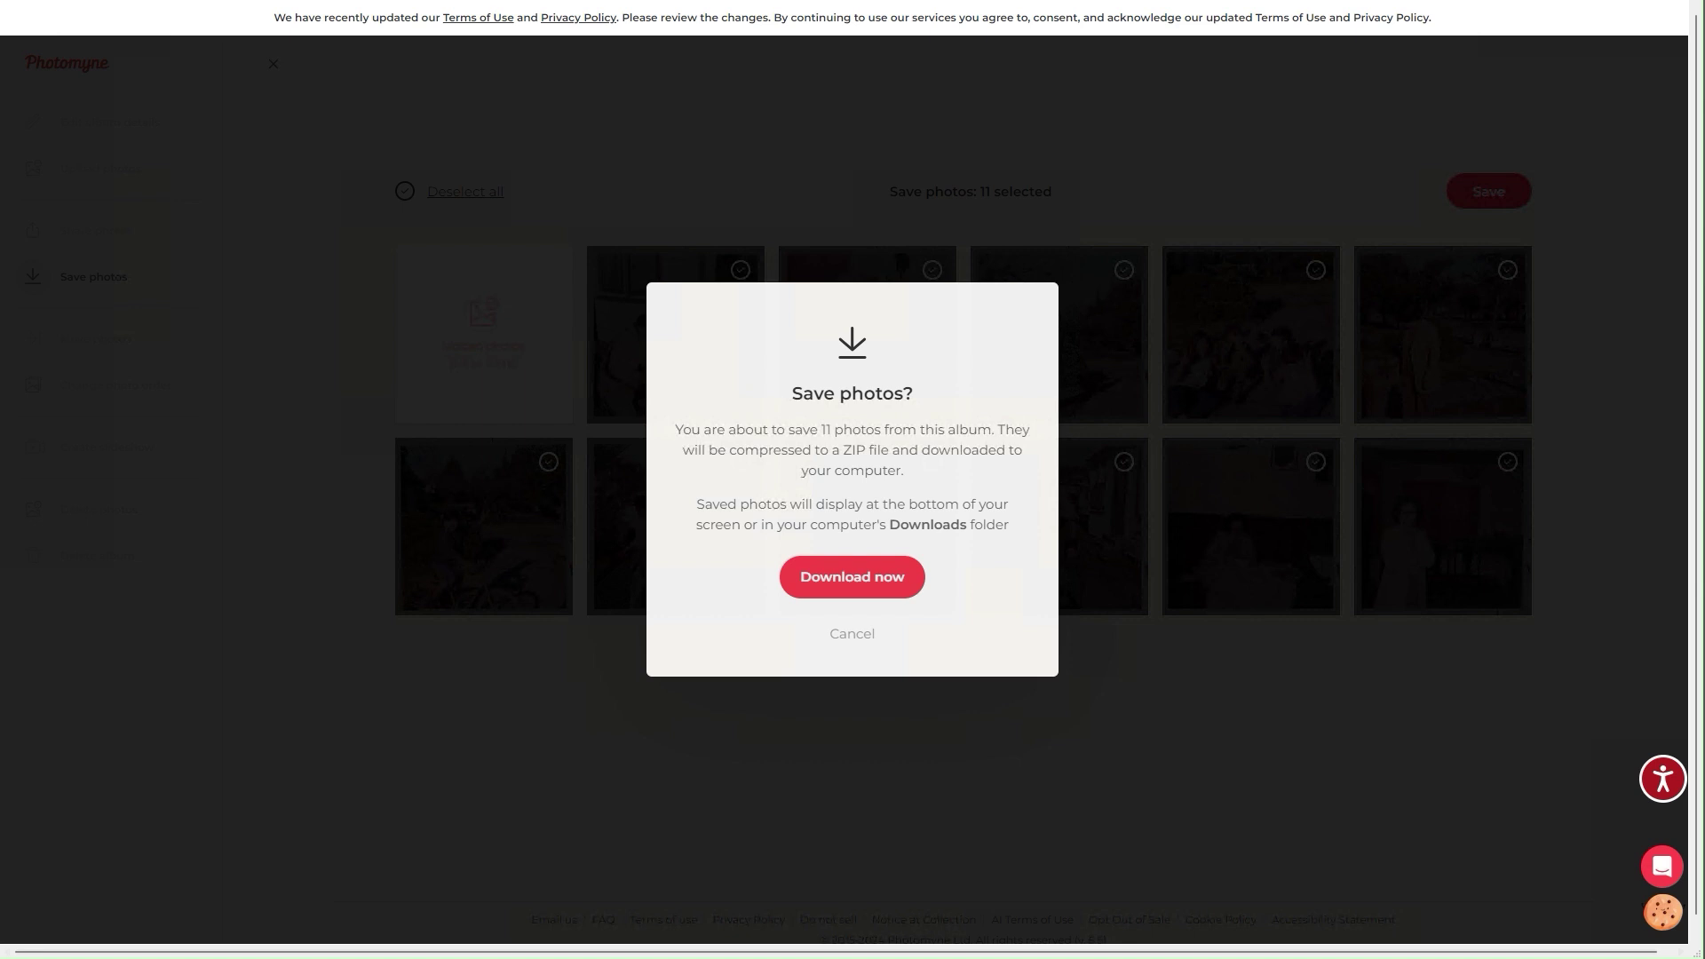
pyautogui.click(865, 580)
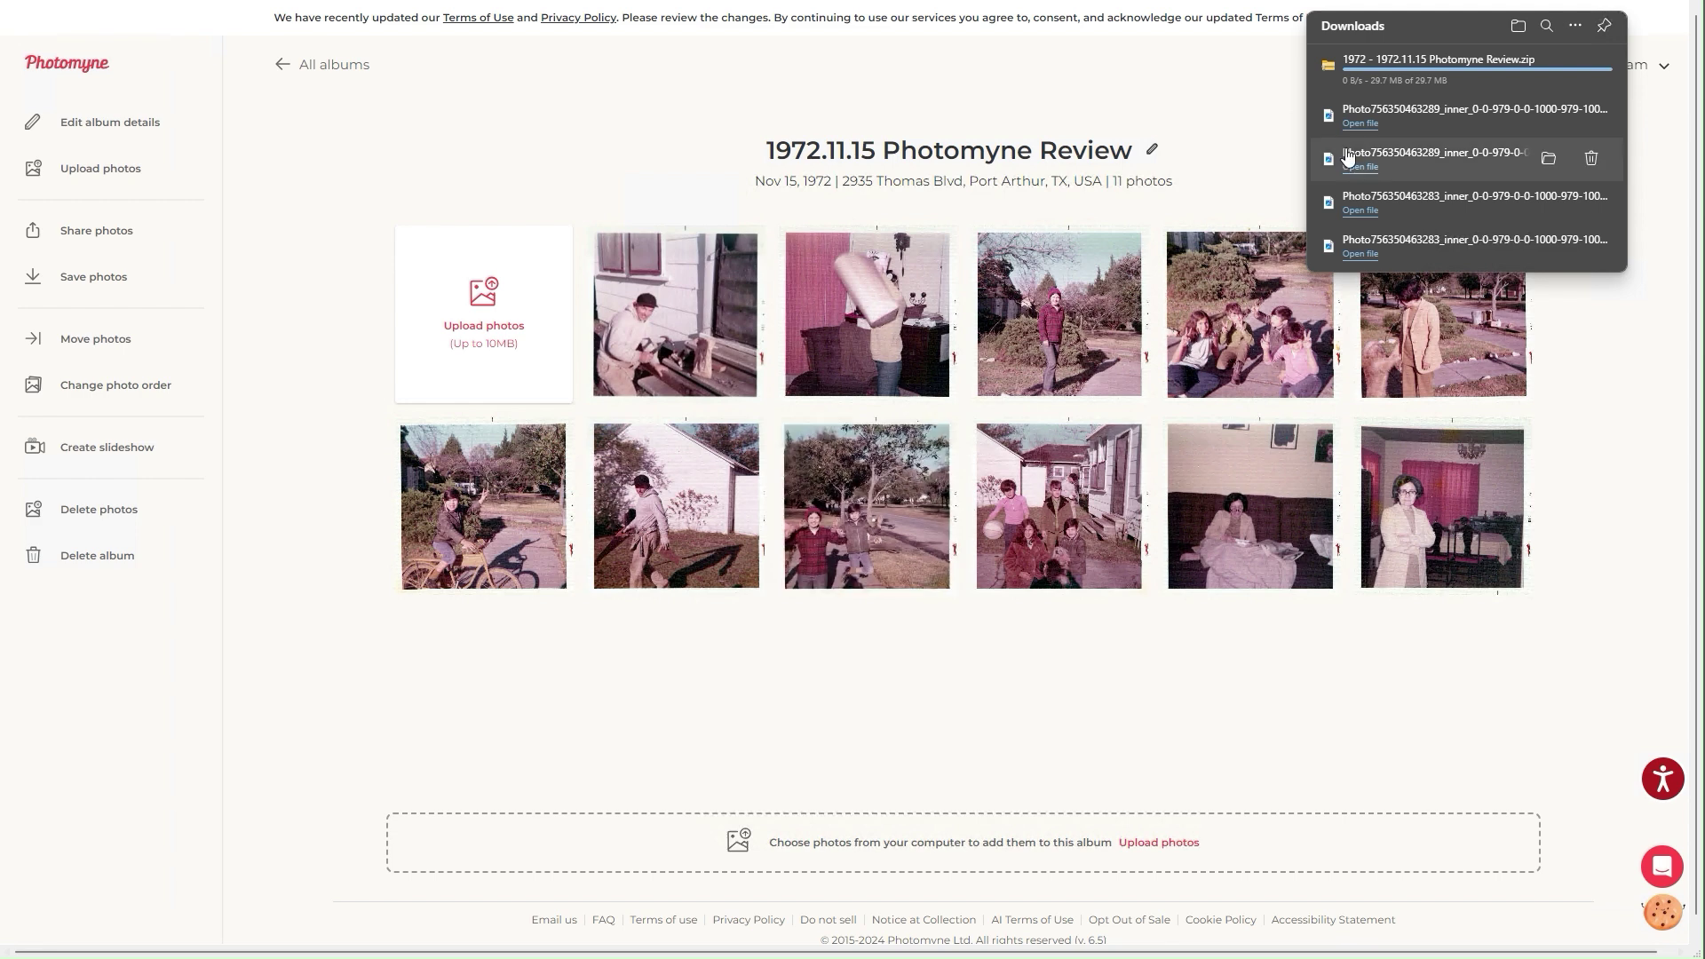
pyautogui.click(1549, 64)
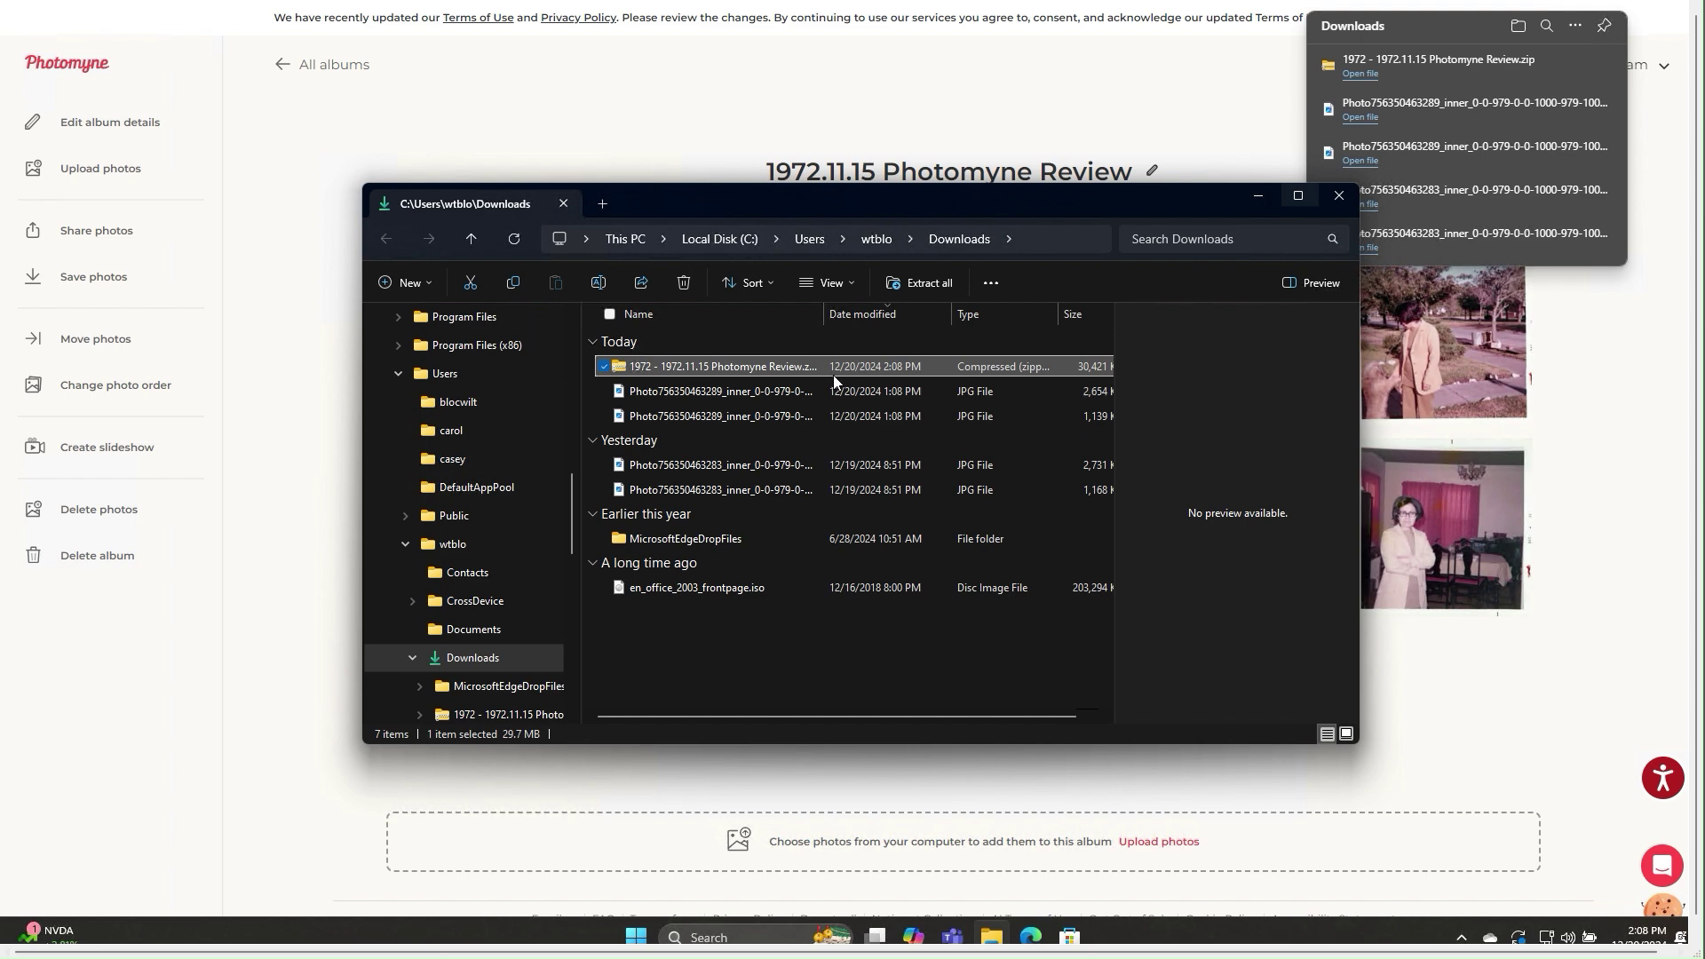
pyautogui.click(1339, 199)
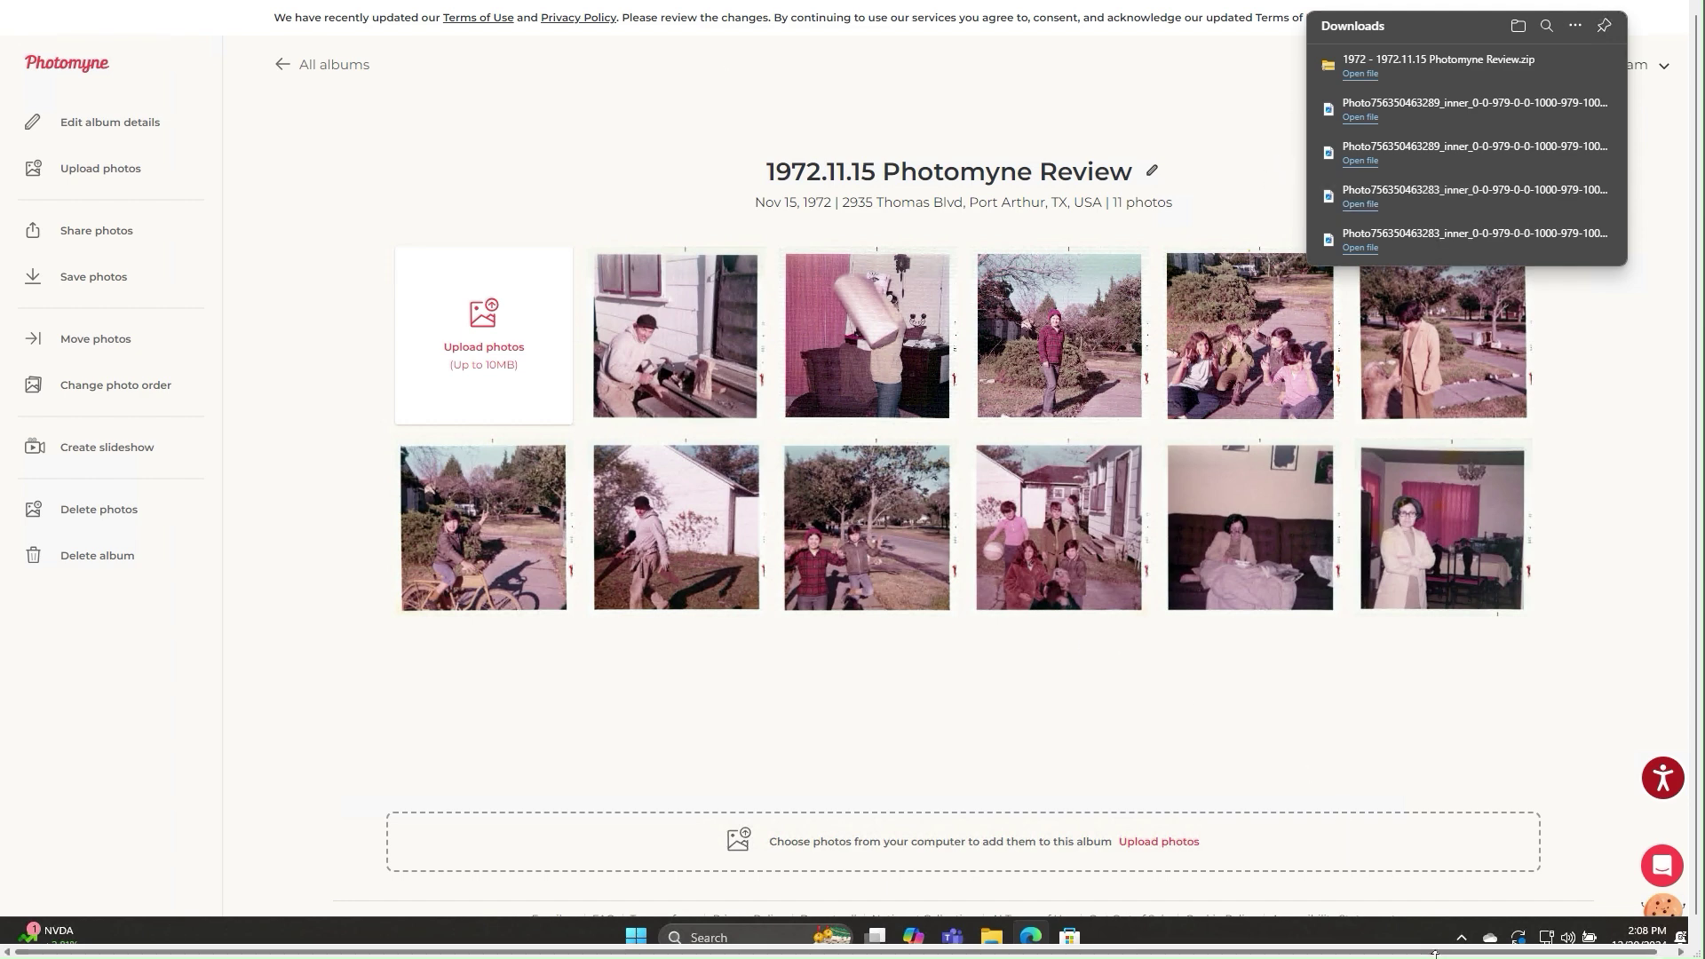
pyautogui.click(1441, 924)
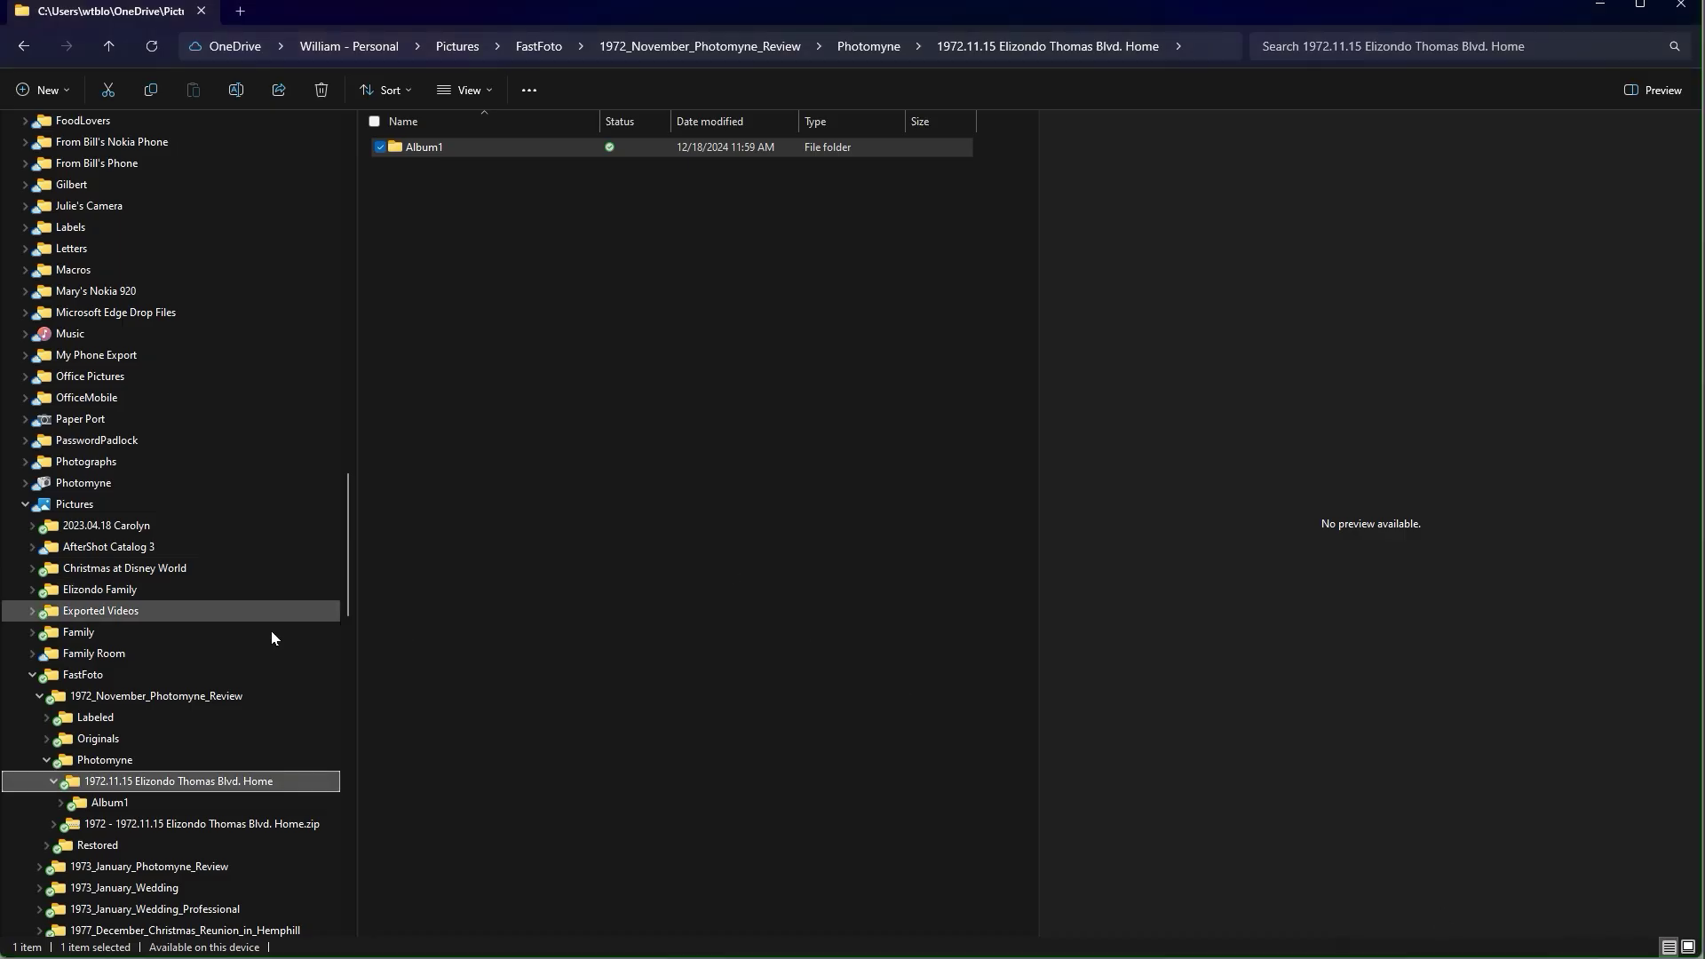
# Open Album1 and preview details.txt, Photo01.jpg and Photo01_details.txt.
pyautogui.click(91, 804)
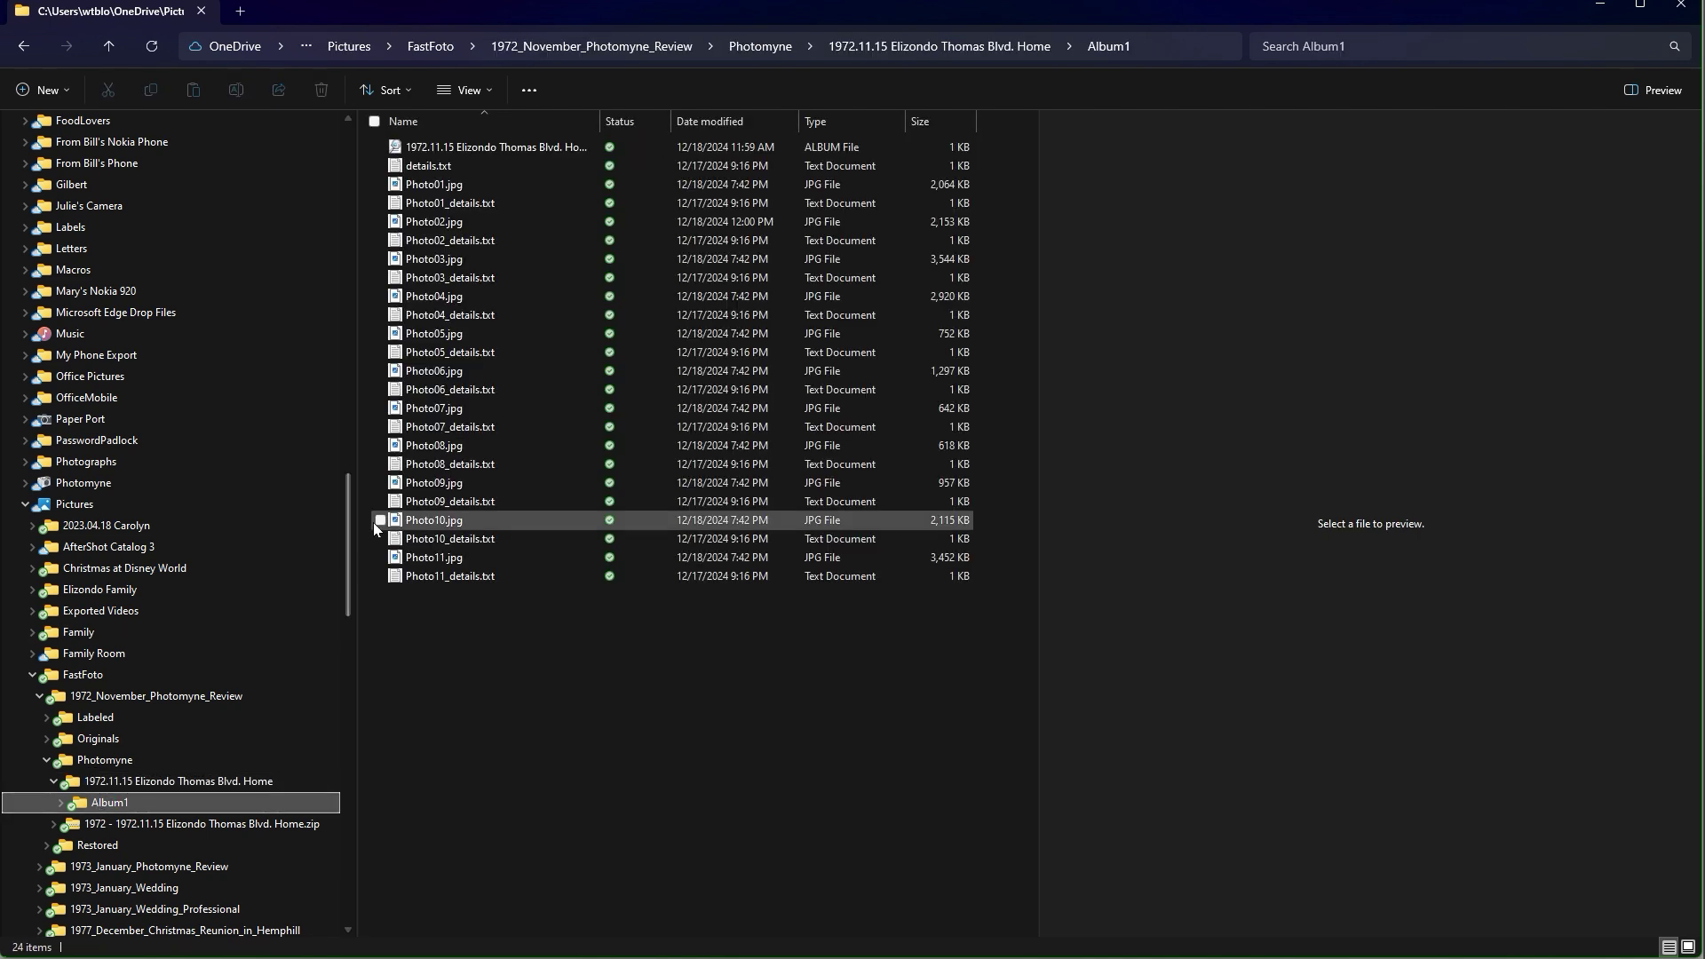
pyautogui.click(434, 169)
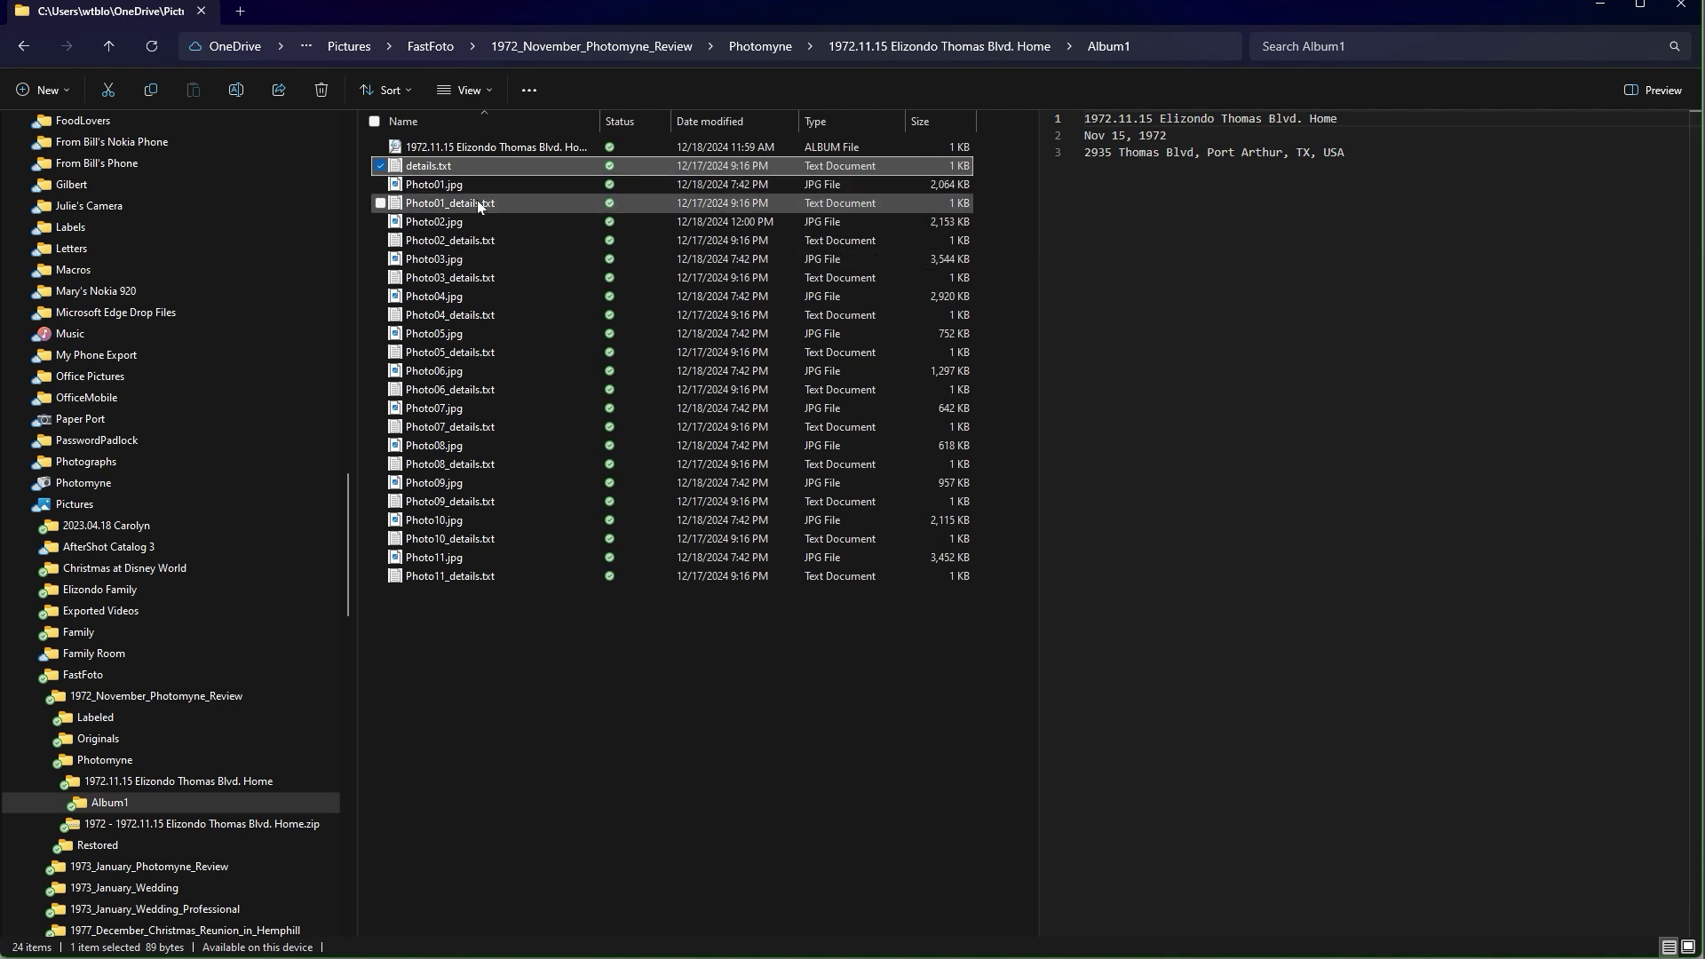
pyautogui.click(455, 186)
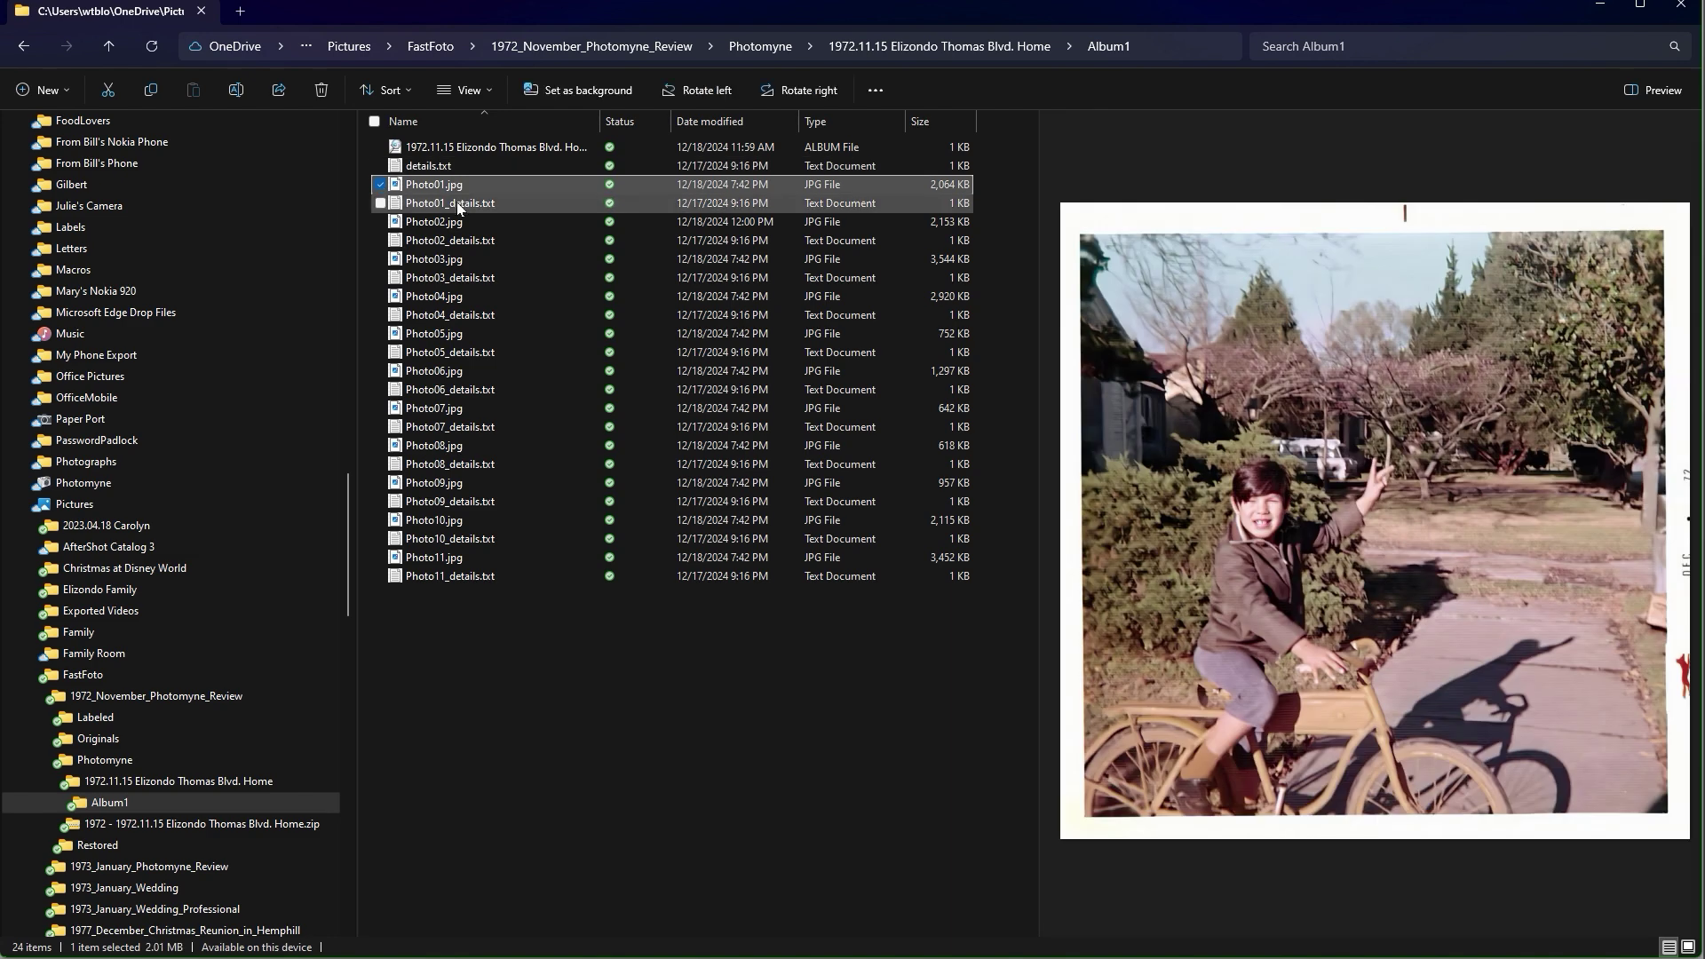
pyautogui.click(456, 202)
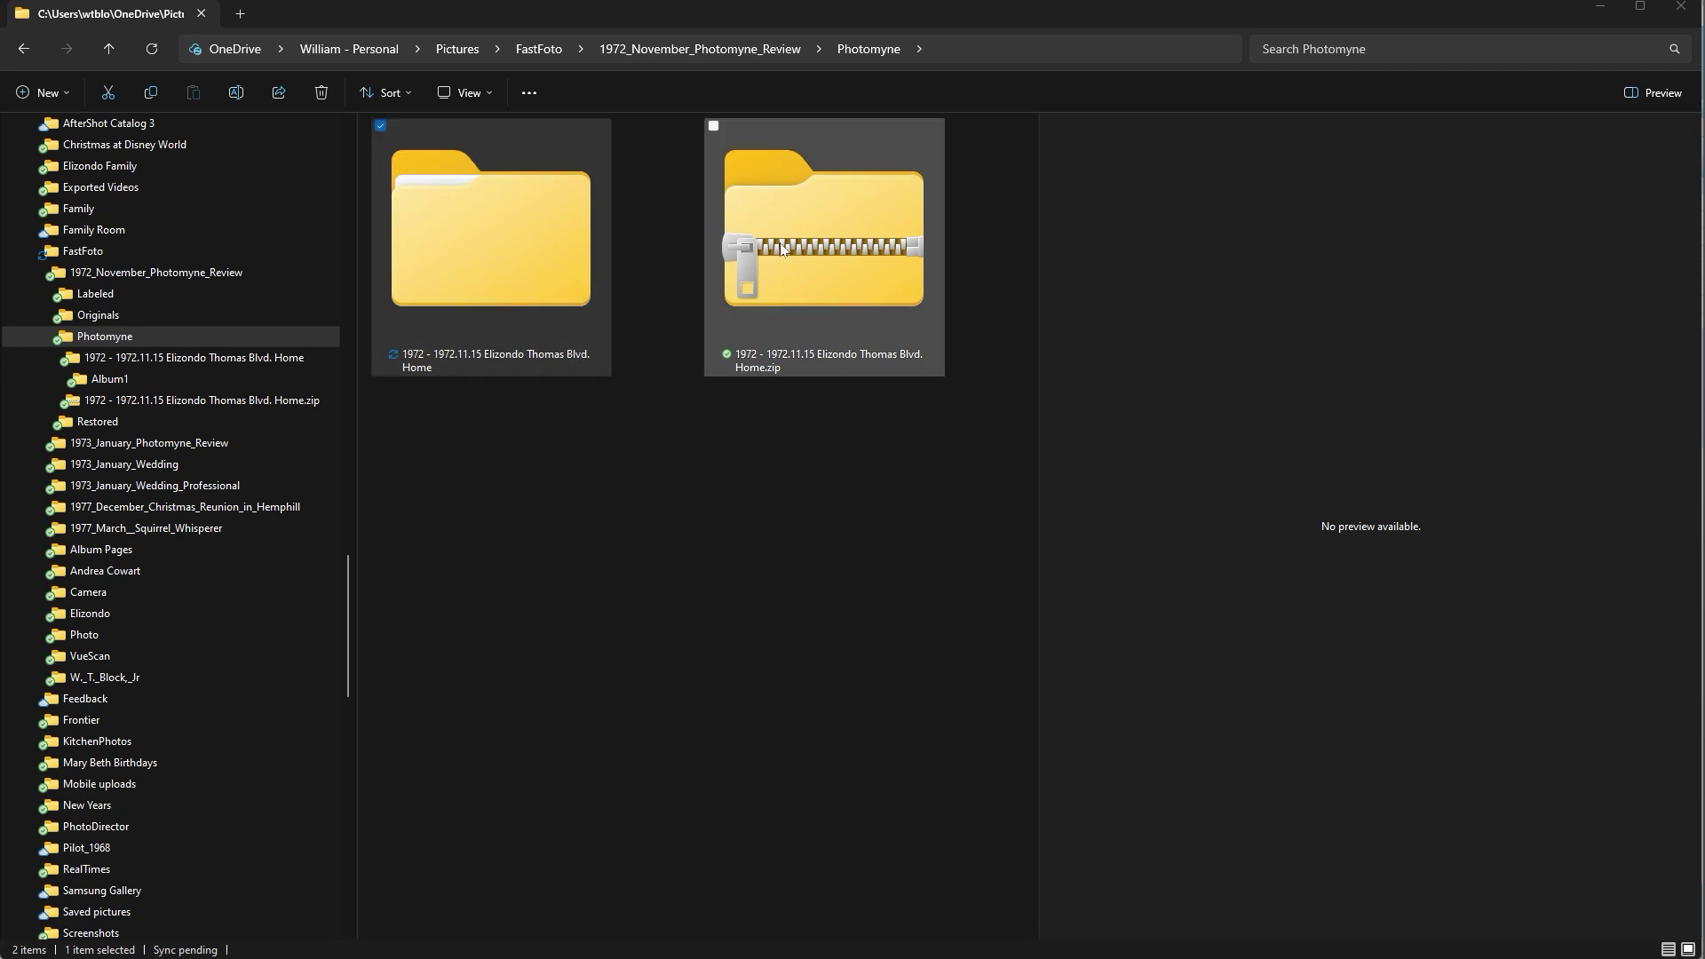
pyautogui.click(782, 249)
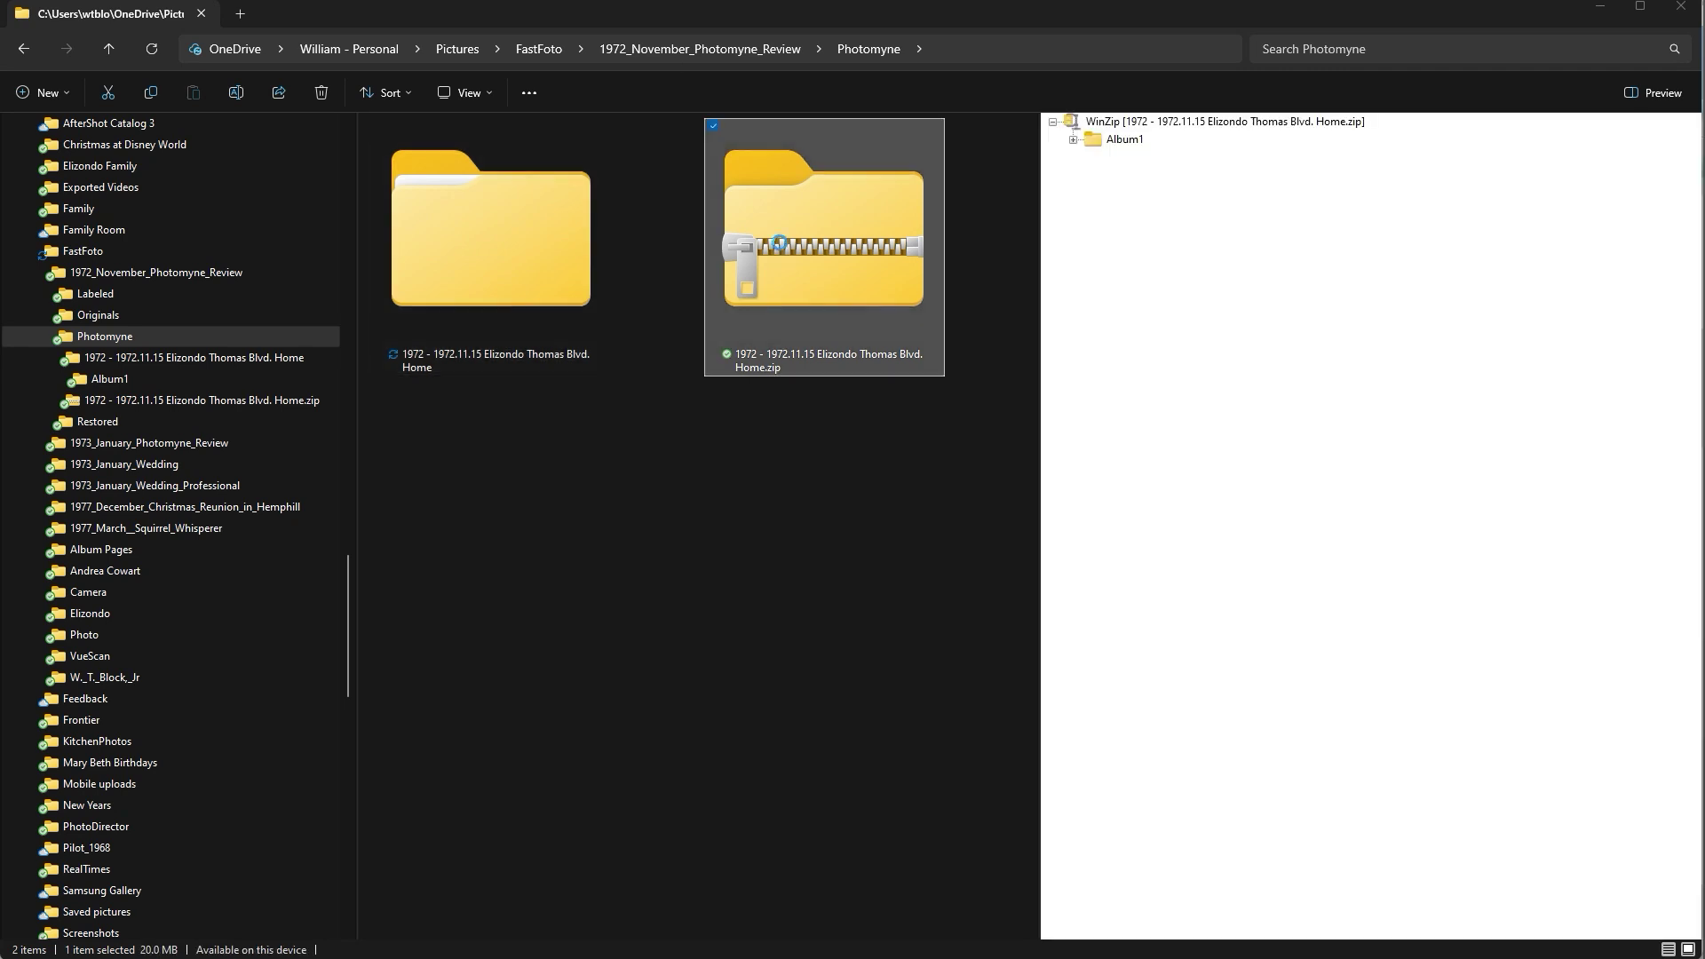
pyautogui.click(1074, 142)
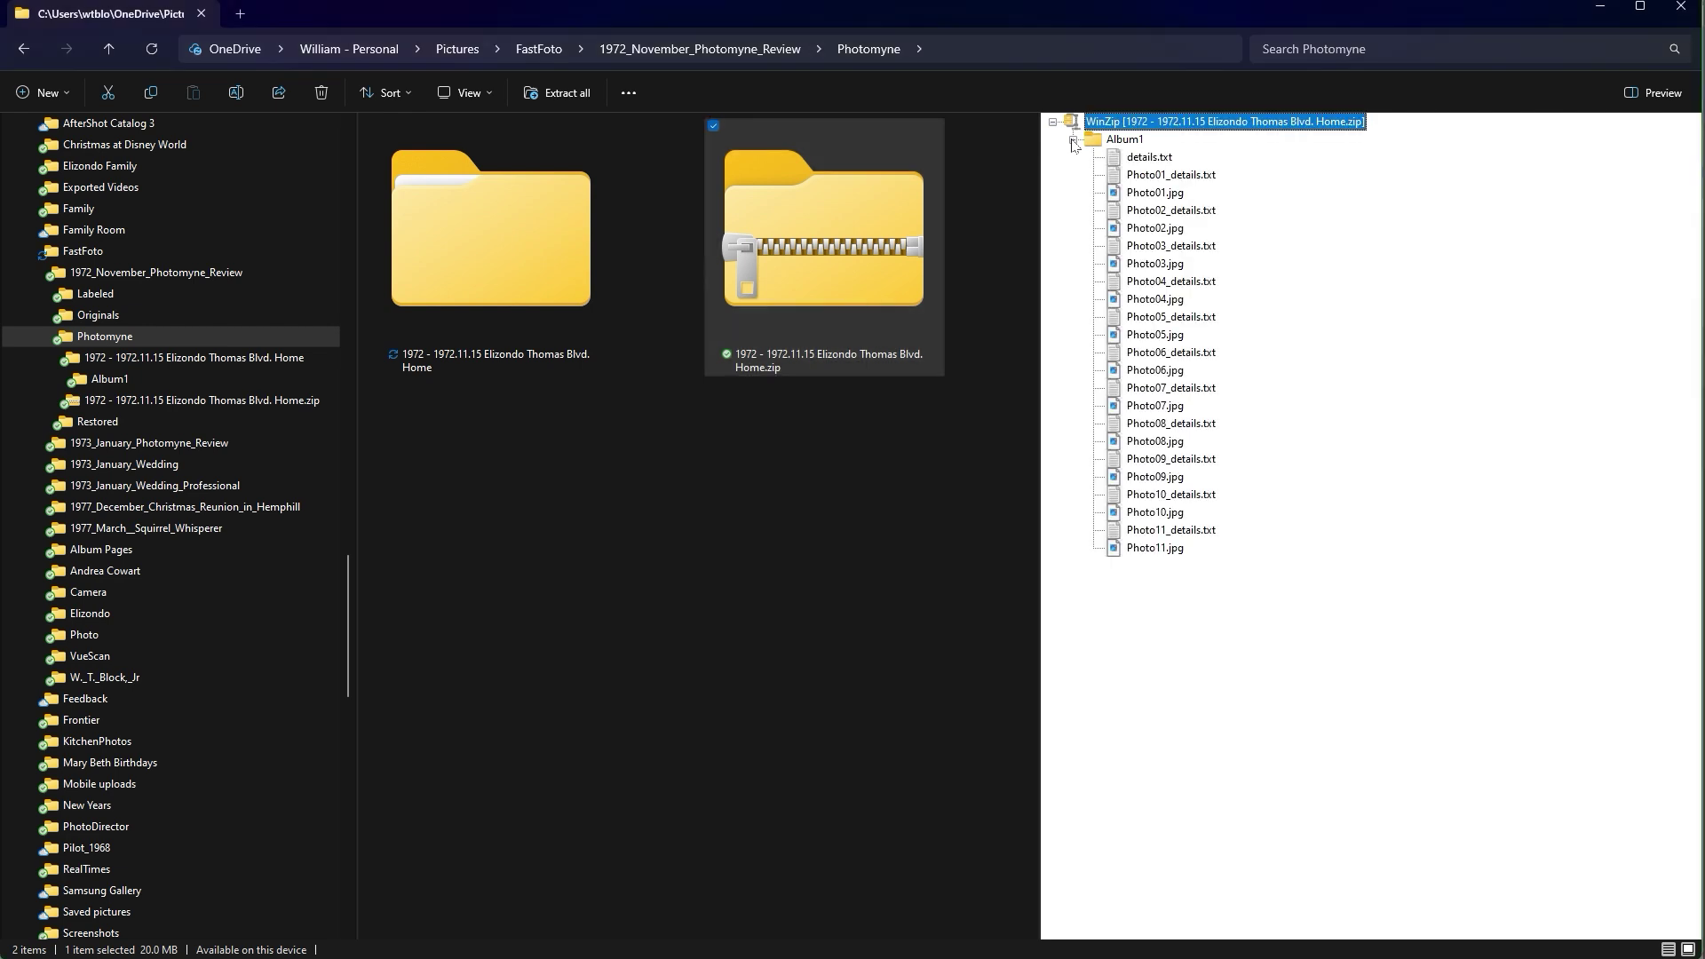
pyautogui.click(554, 269)
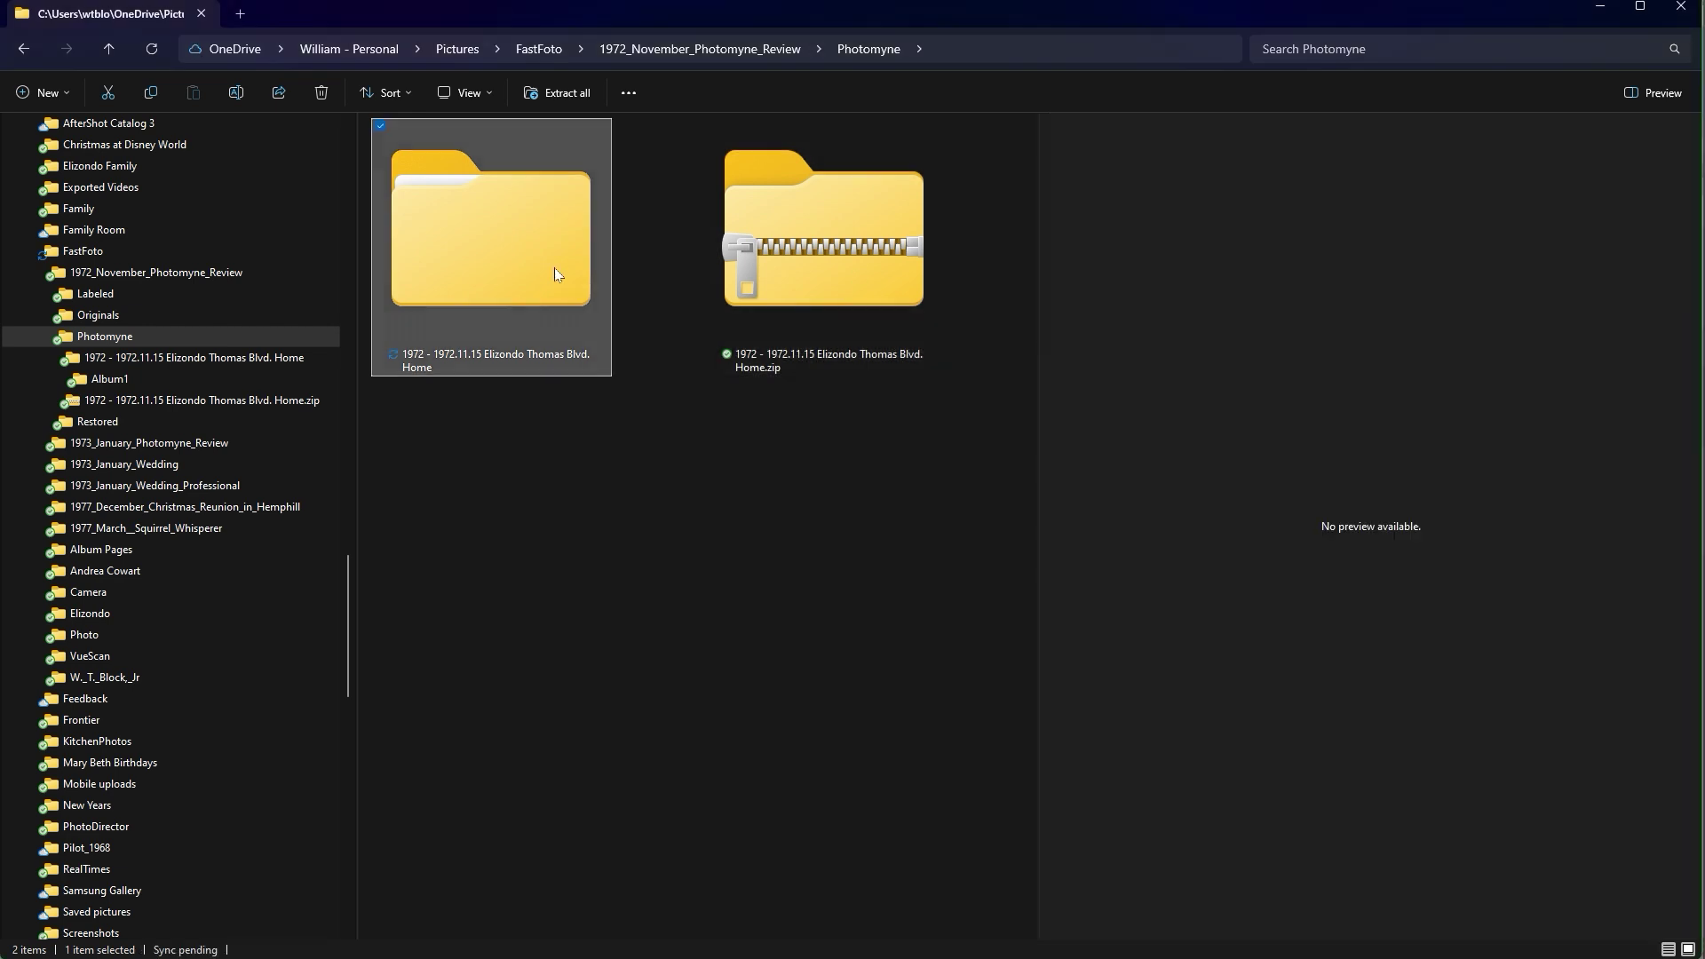
pyautogui.click(138, 359)
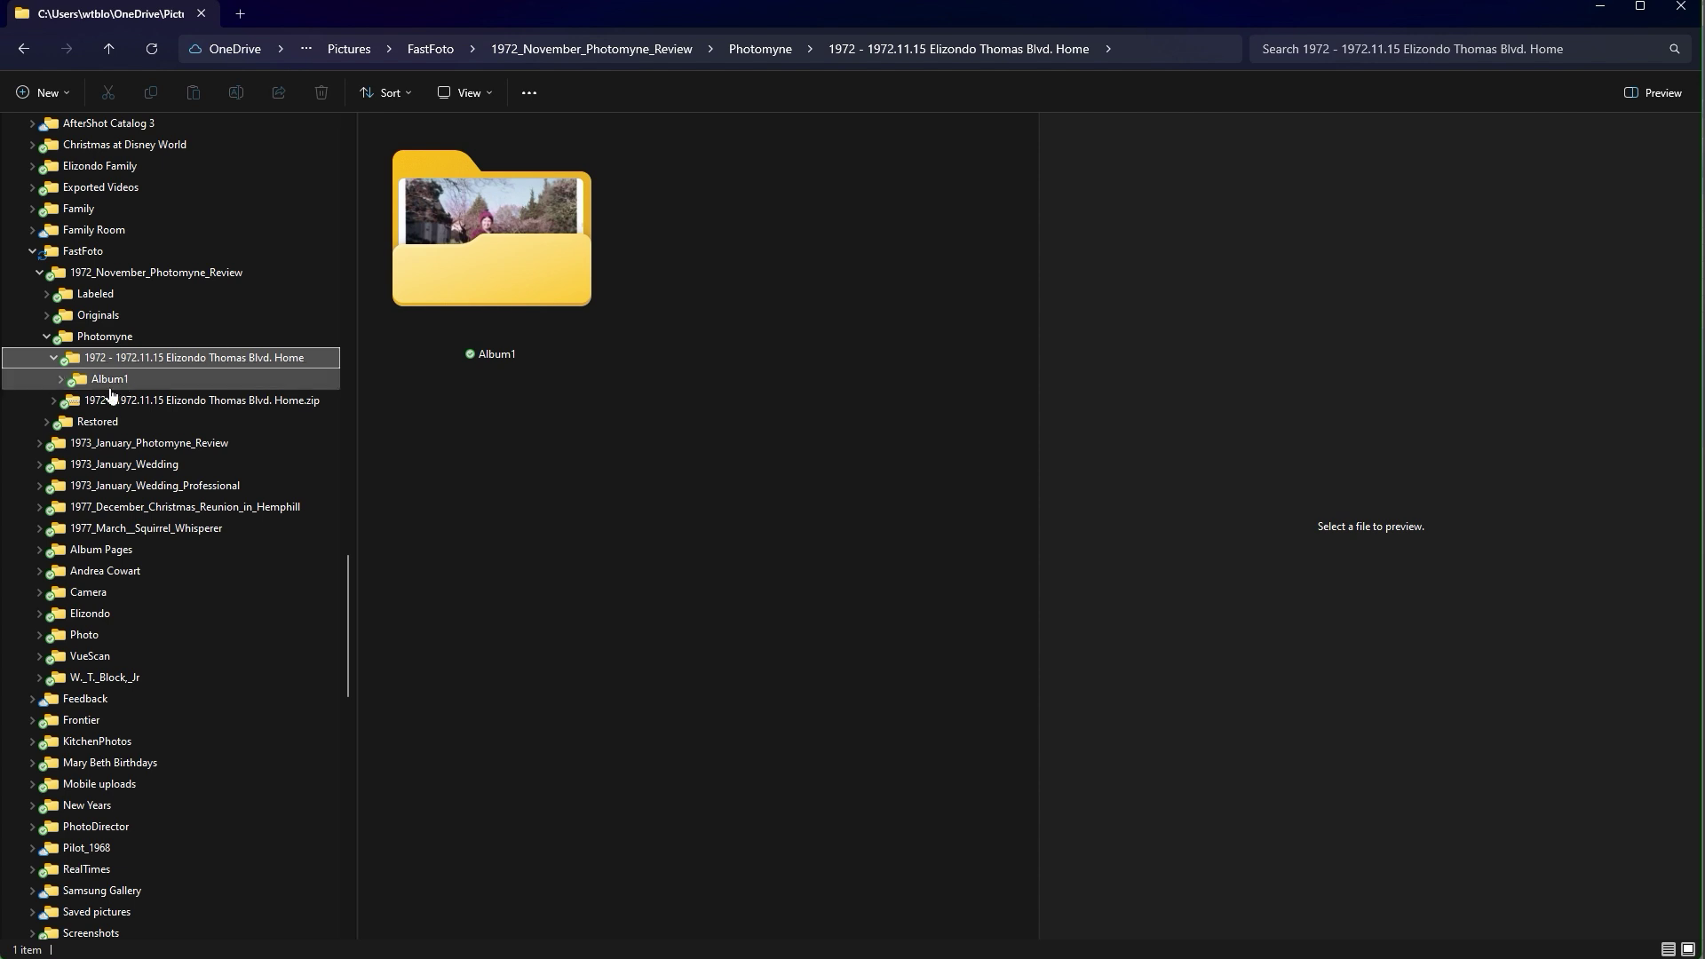
pyautogui.click(111, 389)
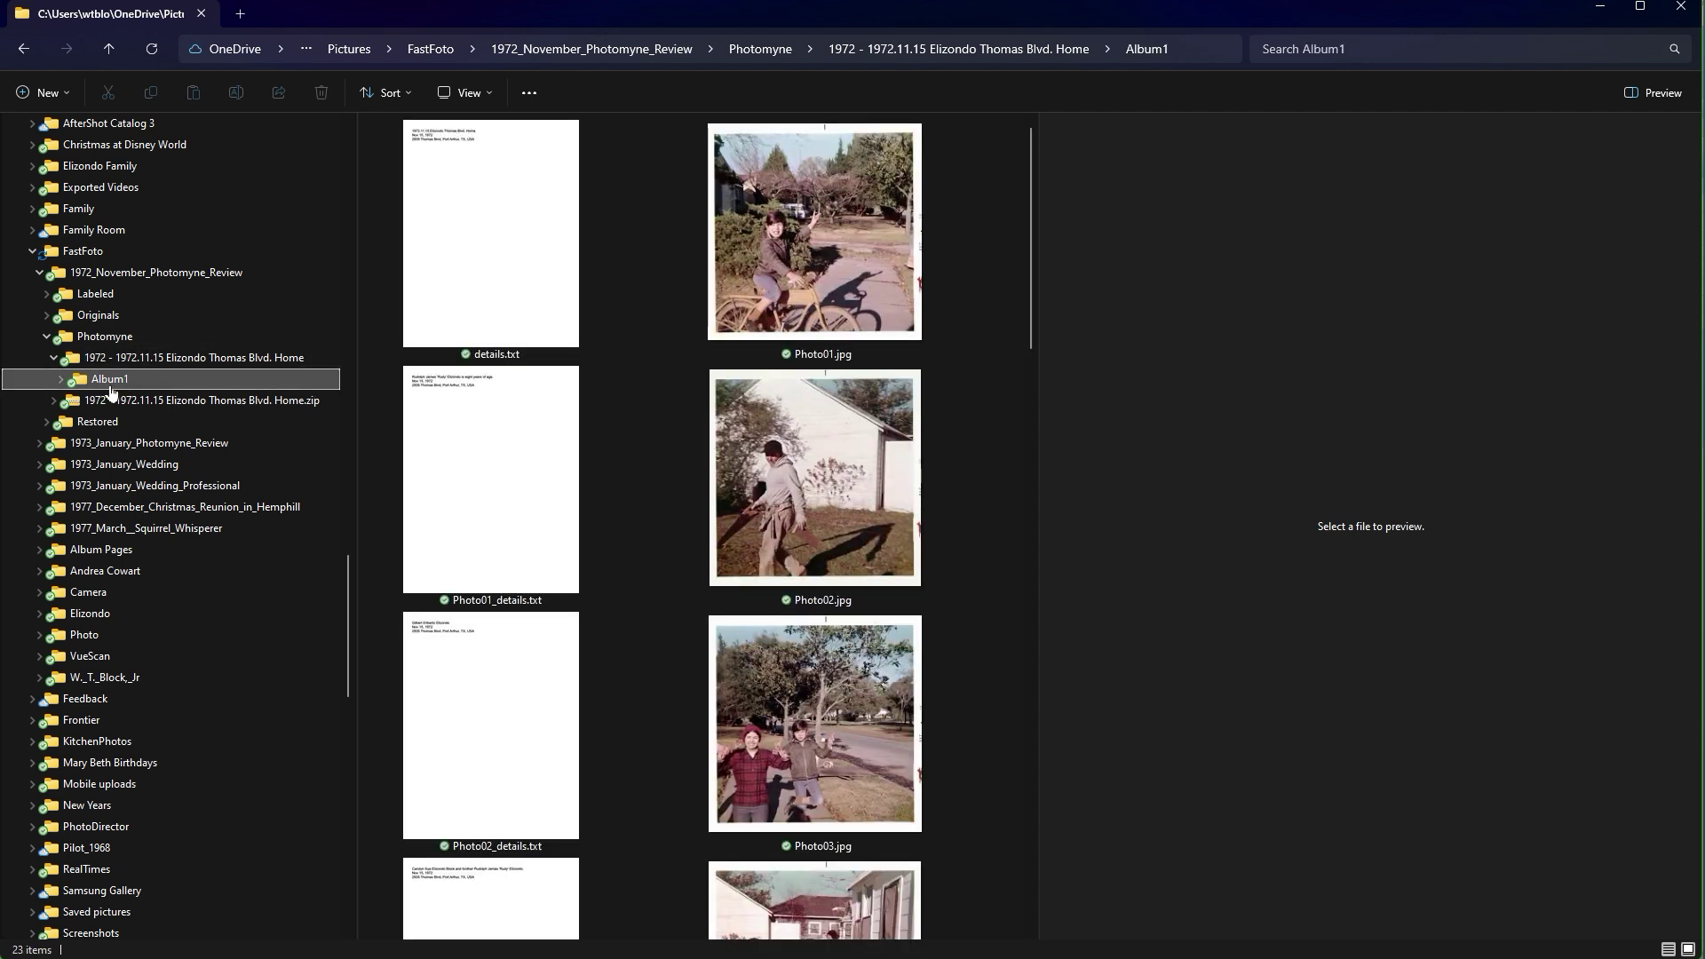
# Preview details.txt, Photo01.jpg and Photo01_details.txt, ending on a large Photo01.jpg preview.
pyautogui.click(531, 302)
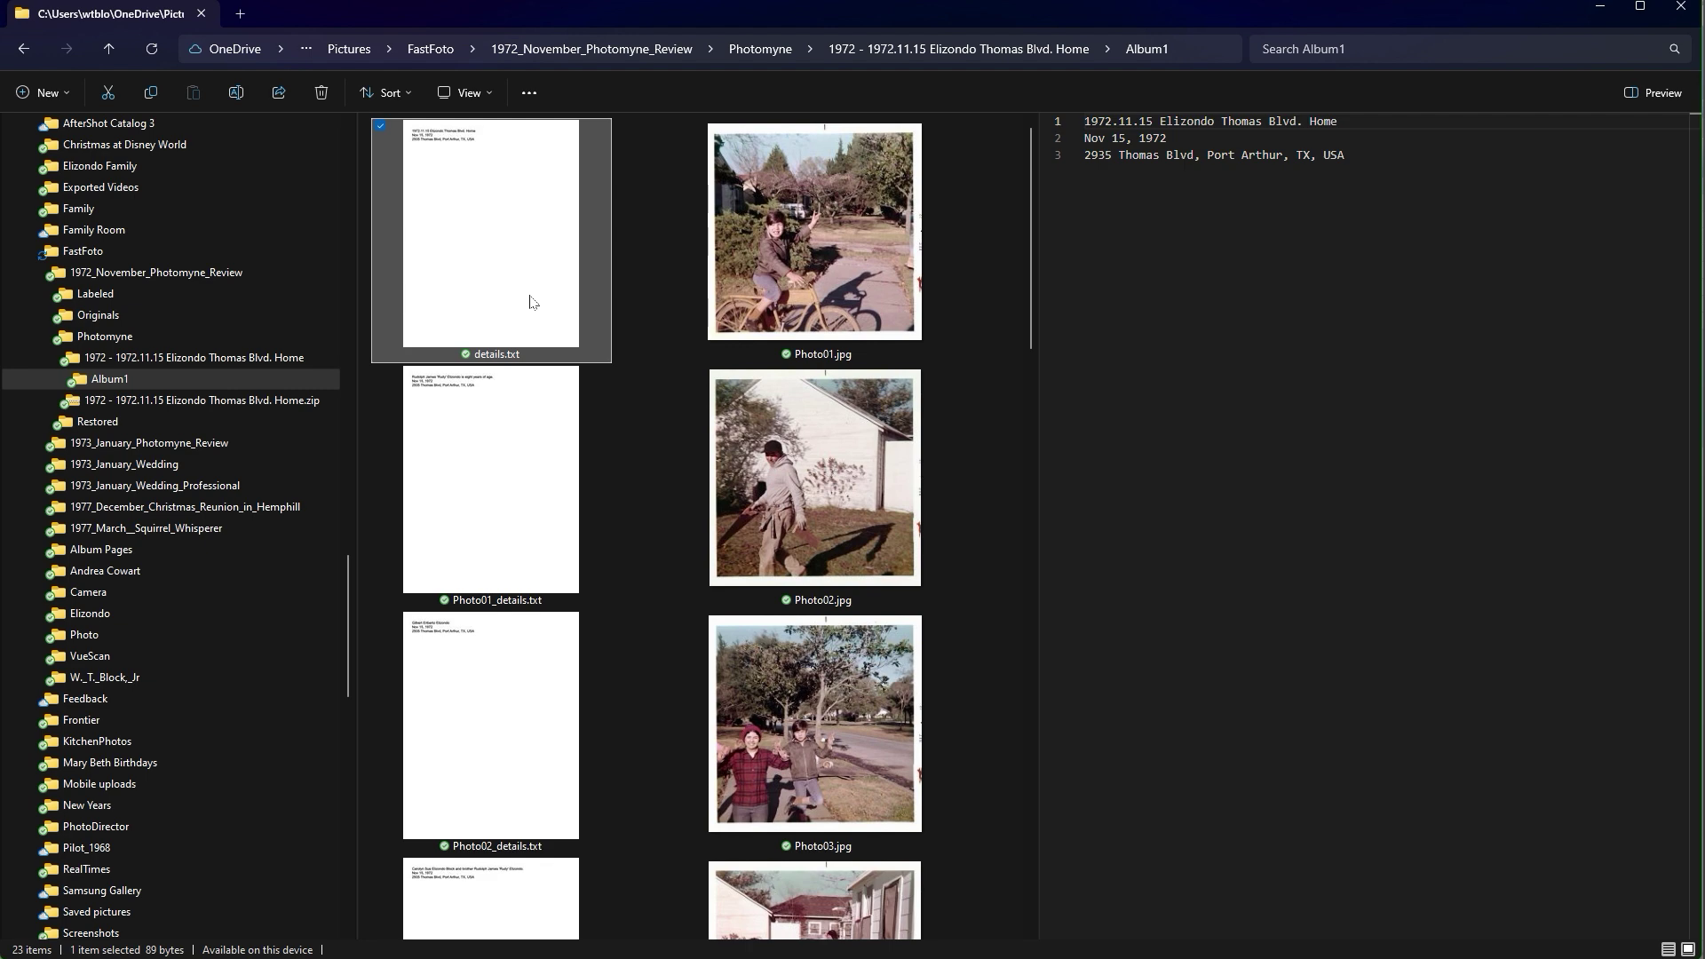
pyautogui.click(808, 264)
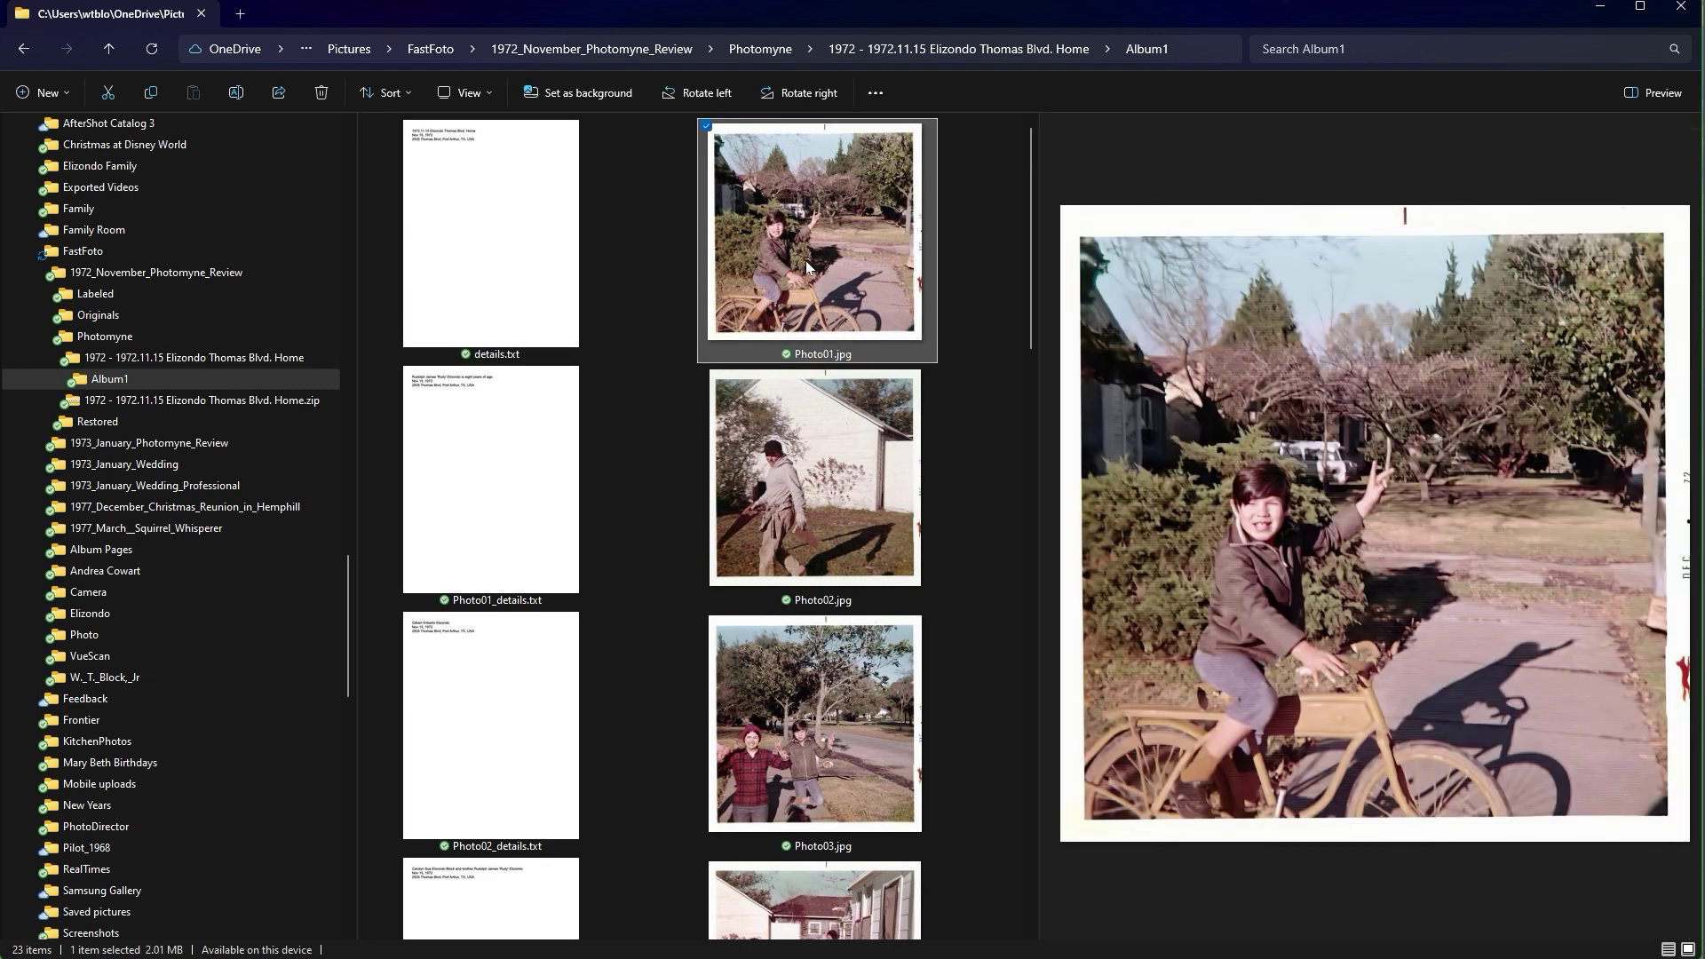
pyautogui.click(495, 509)
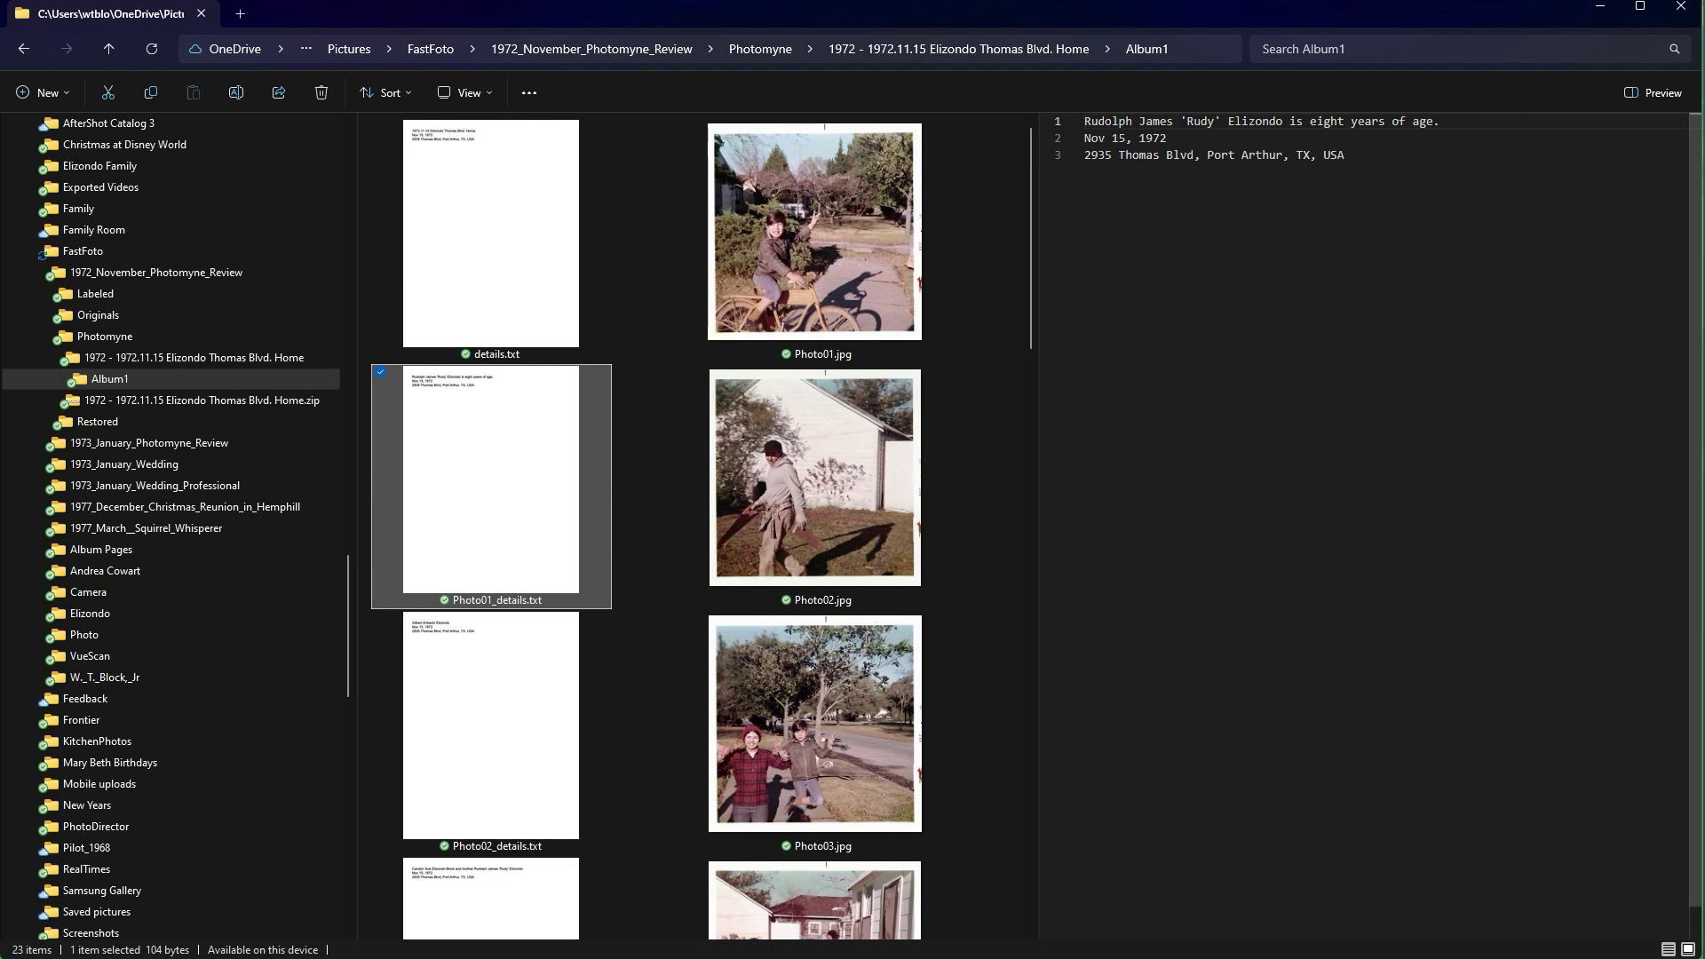
pyautogui.click(865, 242)
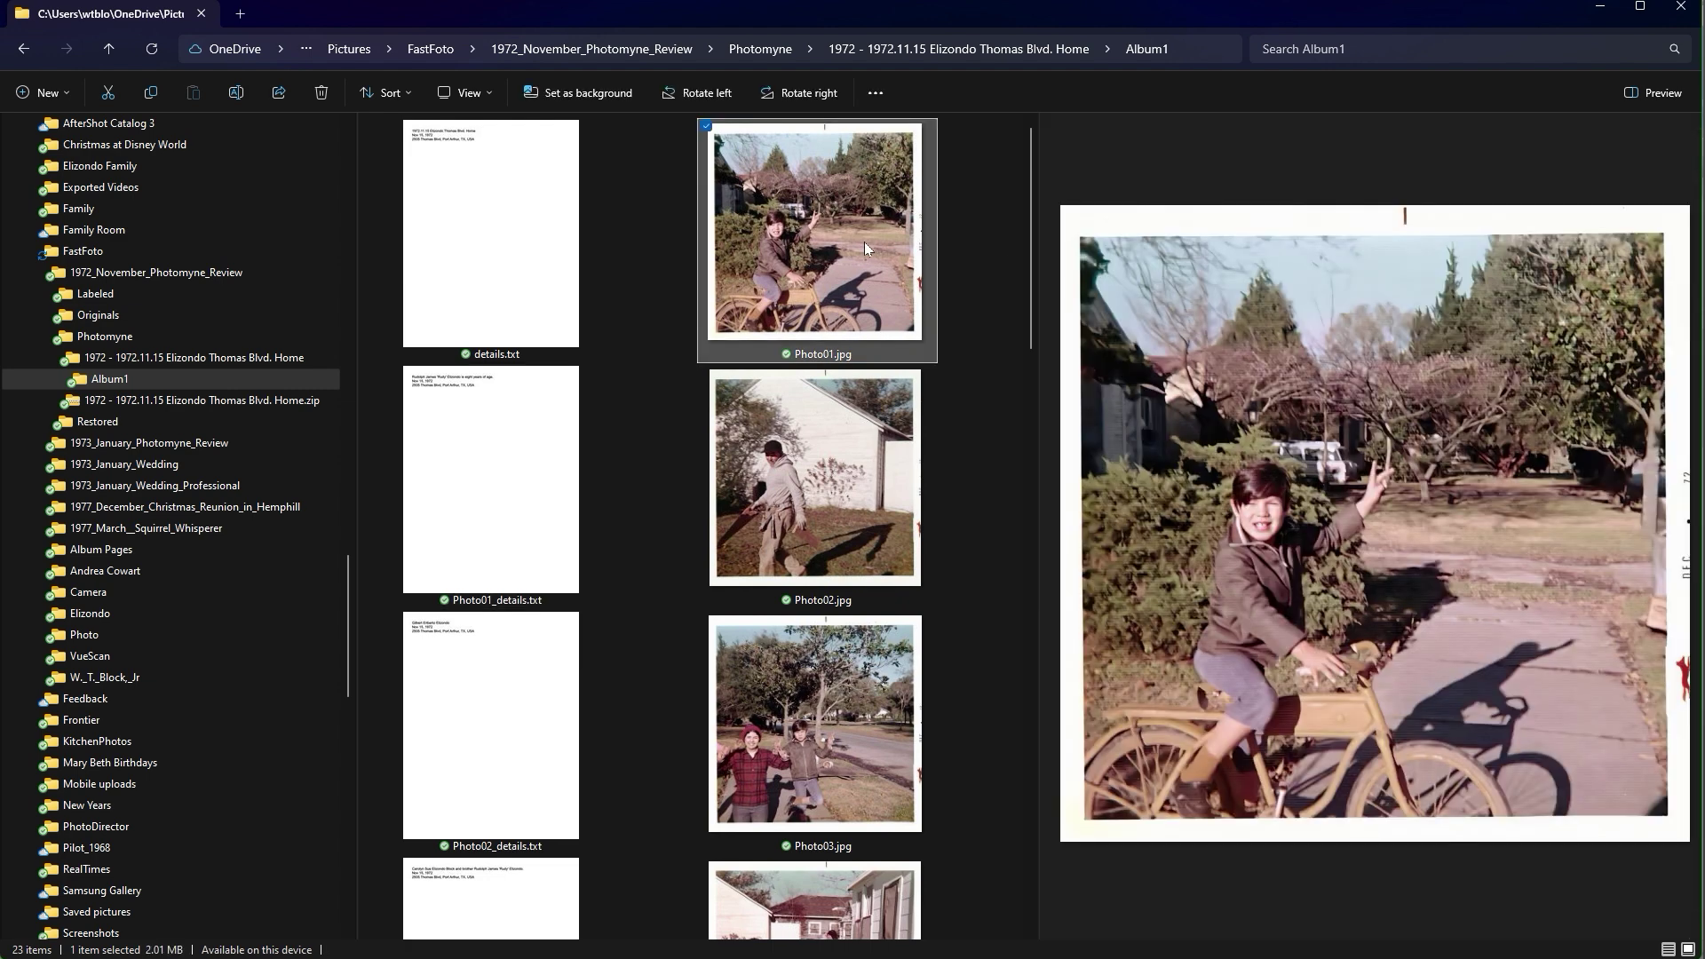
# Replace Photo01.jpg's preview with the Details pane, then switch to Photo Explorer with Alt+Tab.
pyautogui.click(487, 92)
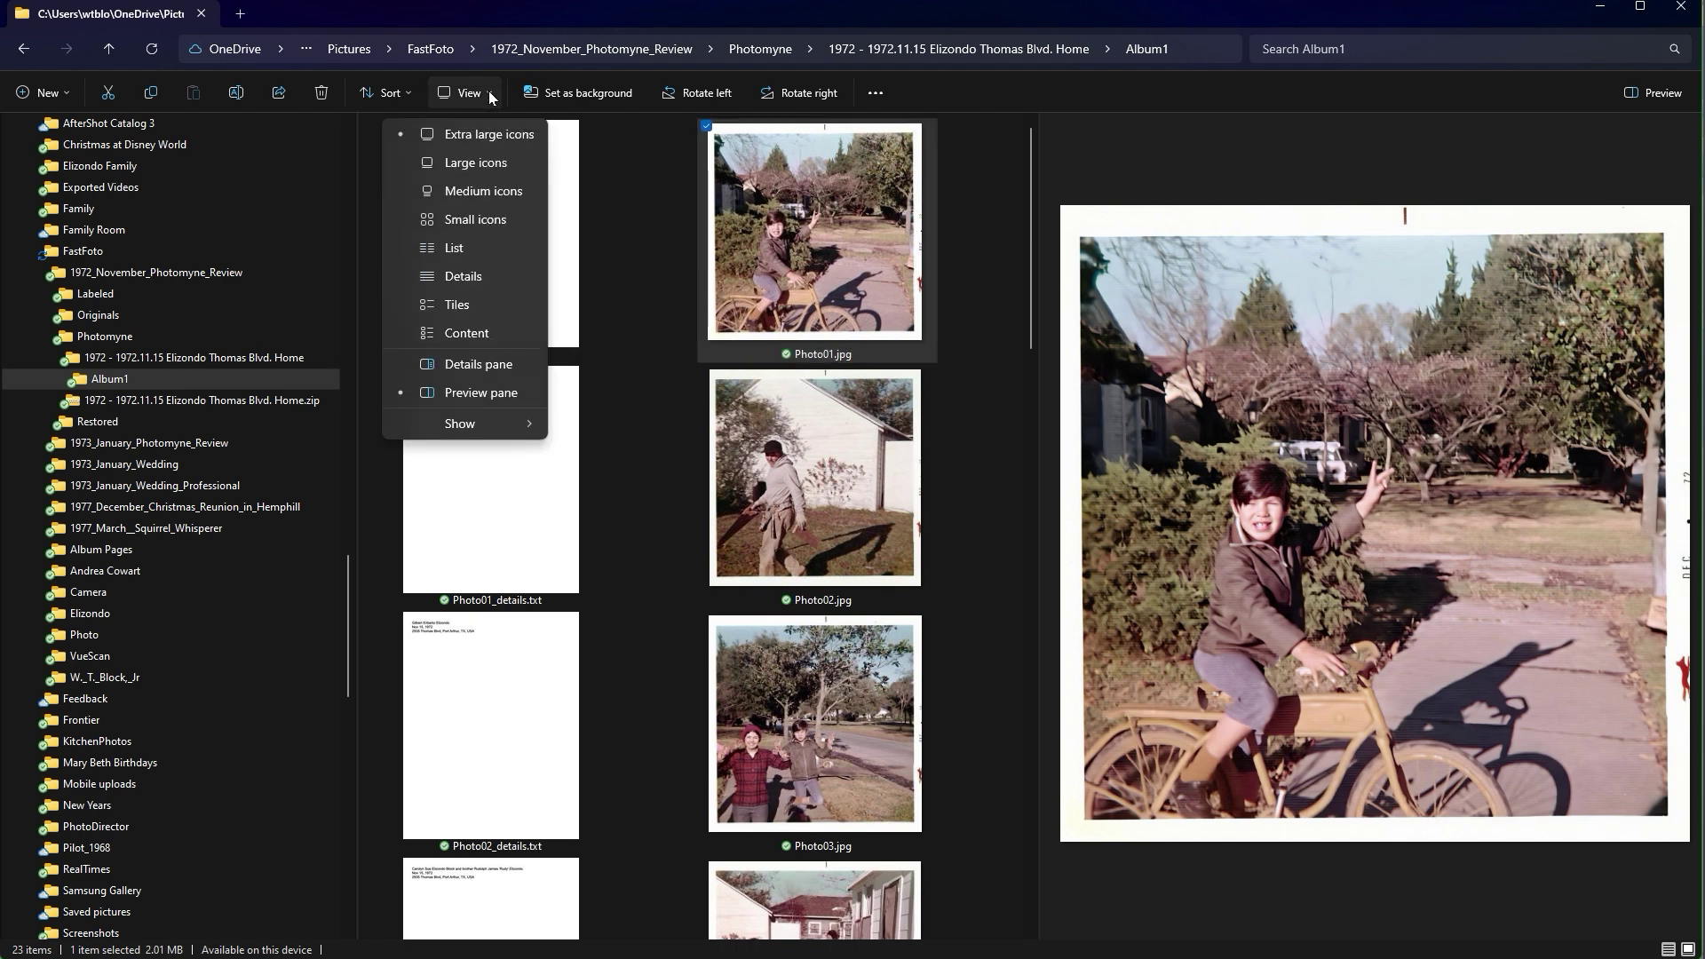
pyautogui.click(478, 362)
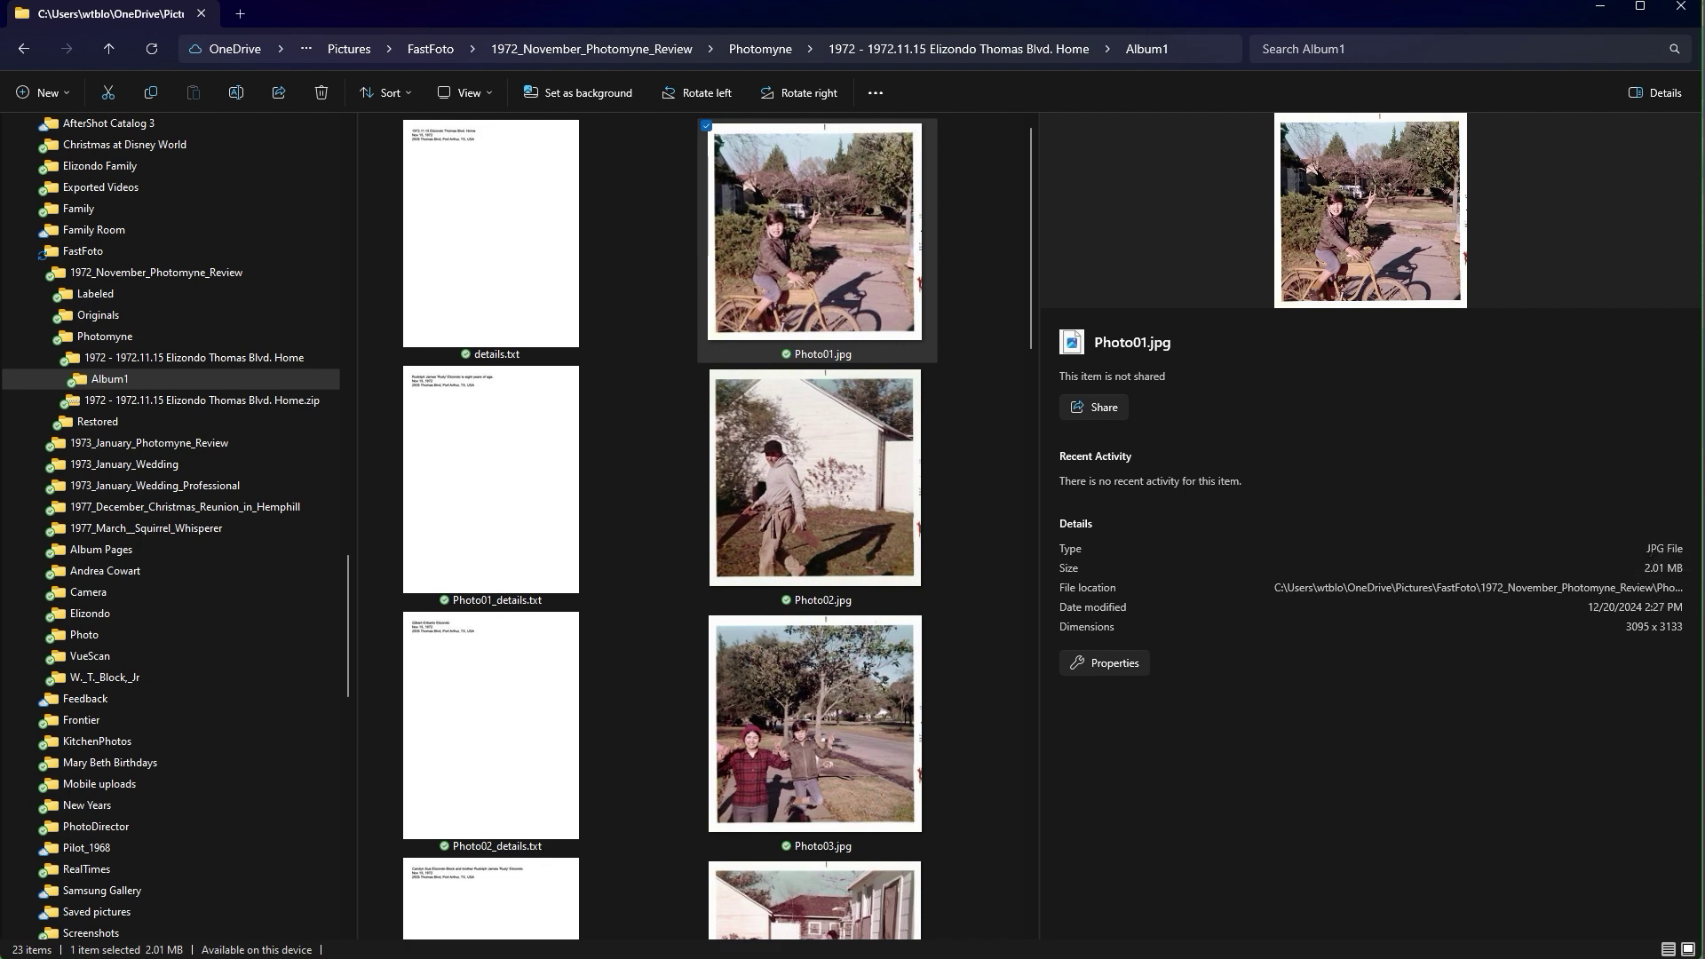
pyautogui.hotkey('alt', 'Tab')
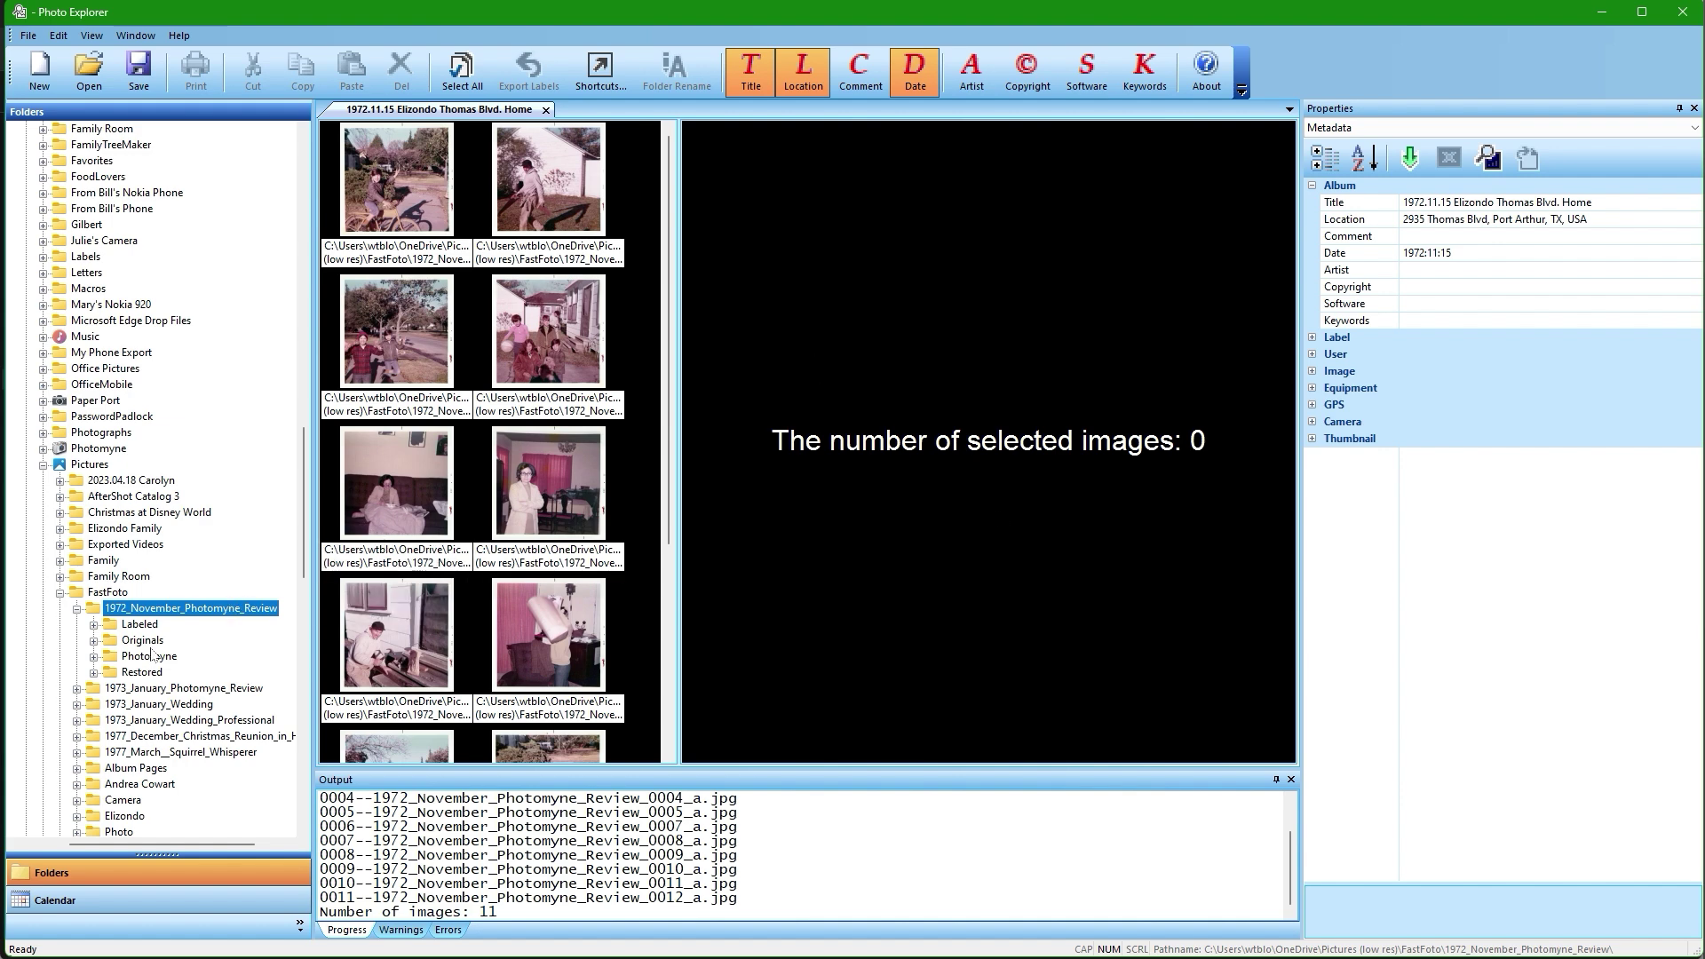
# Expand Photomyne and the 1972.11.15 album folder in the tree and open Album1.
pyautogui.click(94, 658)
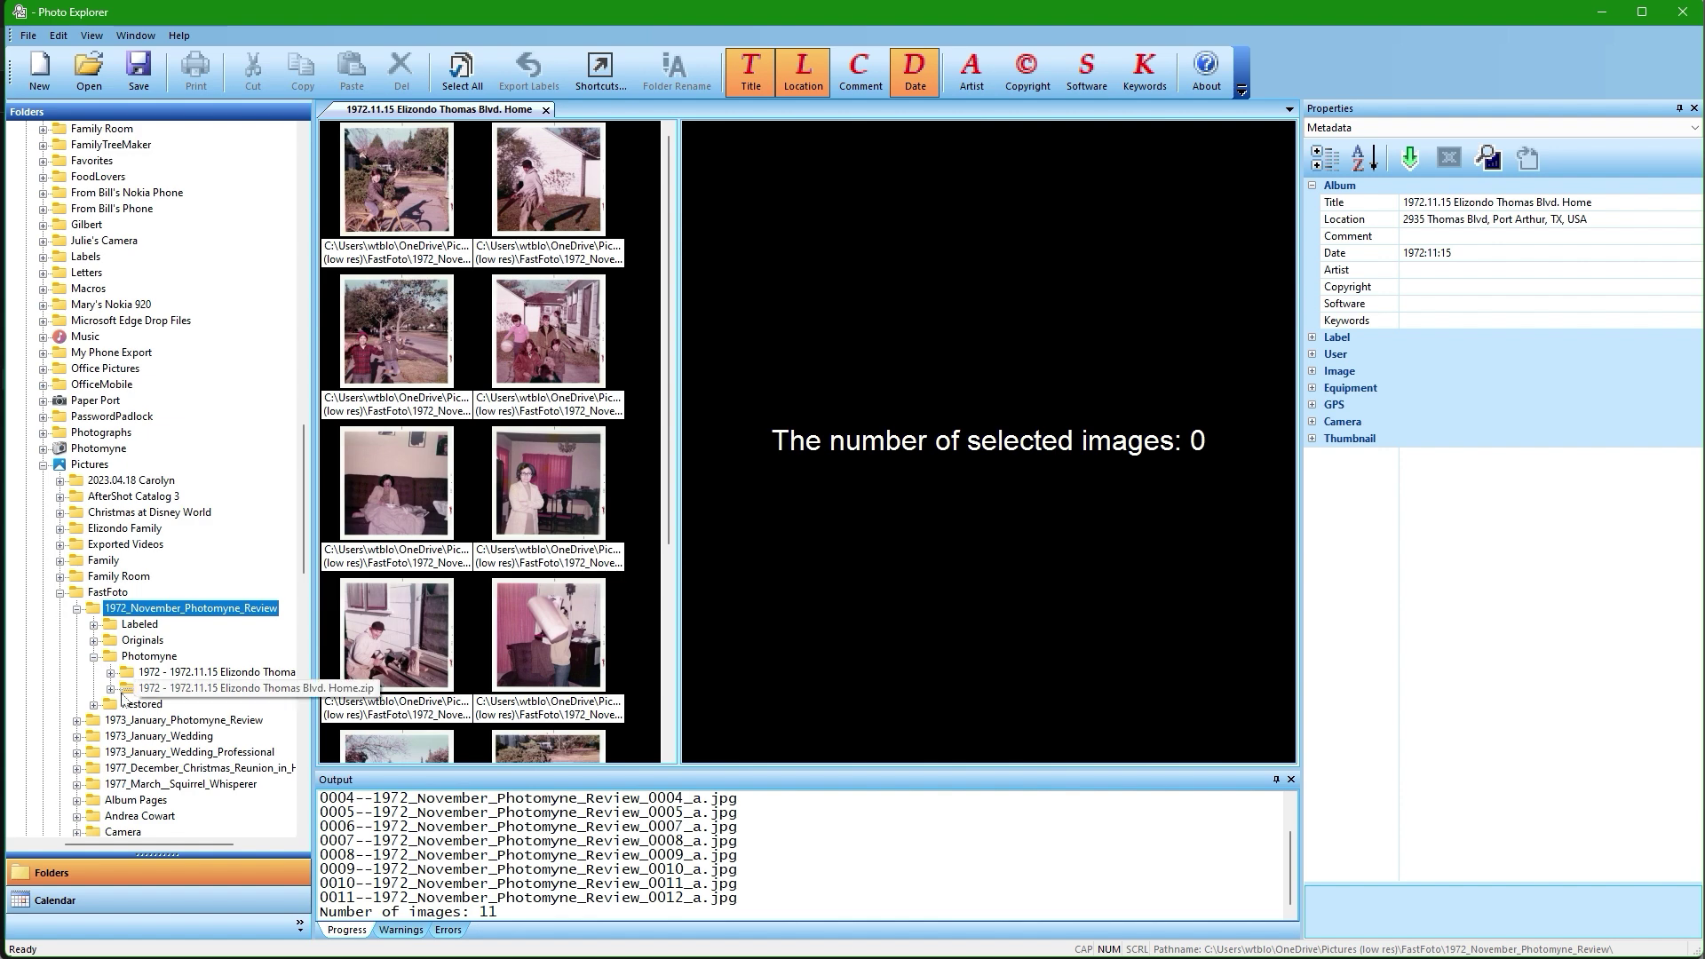
pyautogui.click(111, 672)
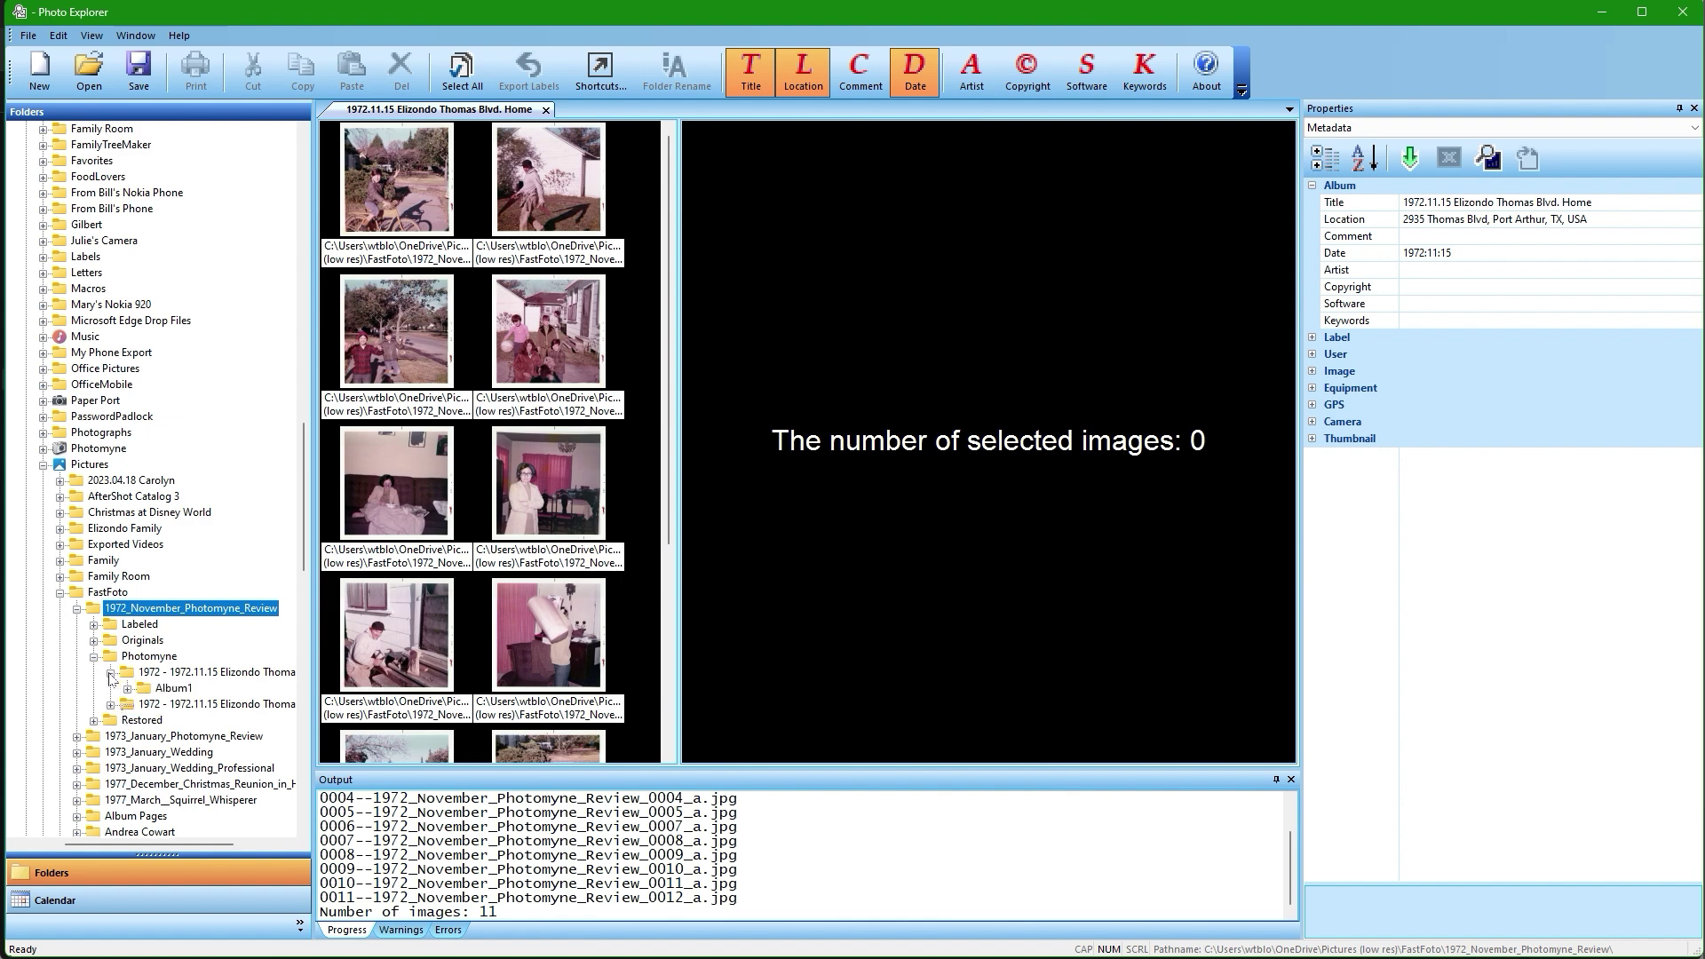
pyautogui.click(173, 689)
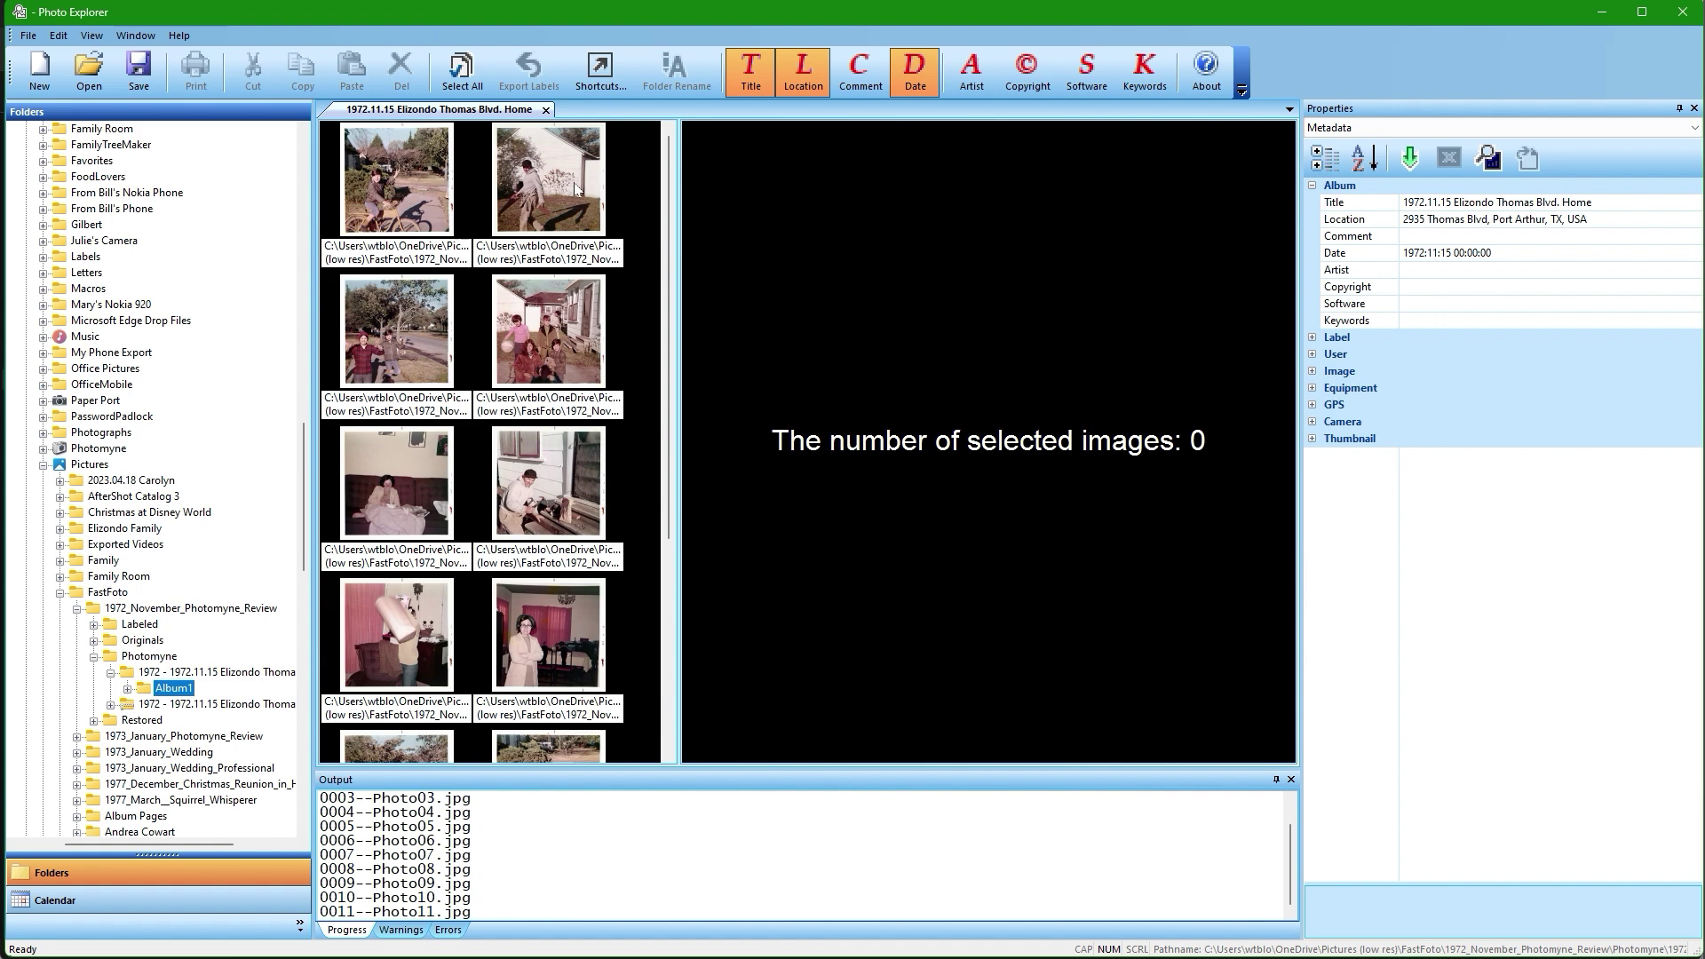
# Turn on Label Preview and view Photo01 through Photo04 with their captions.
pyautogui.click(412, 172)
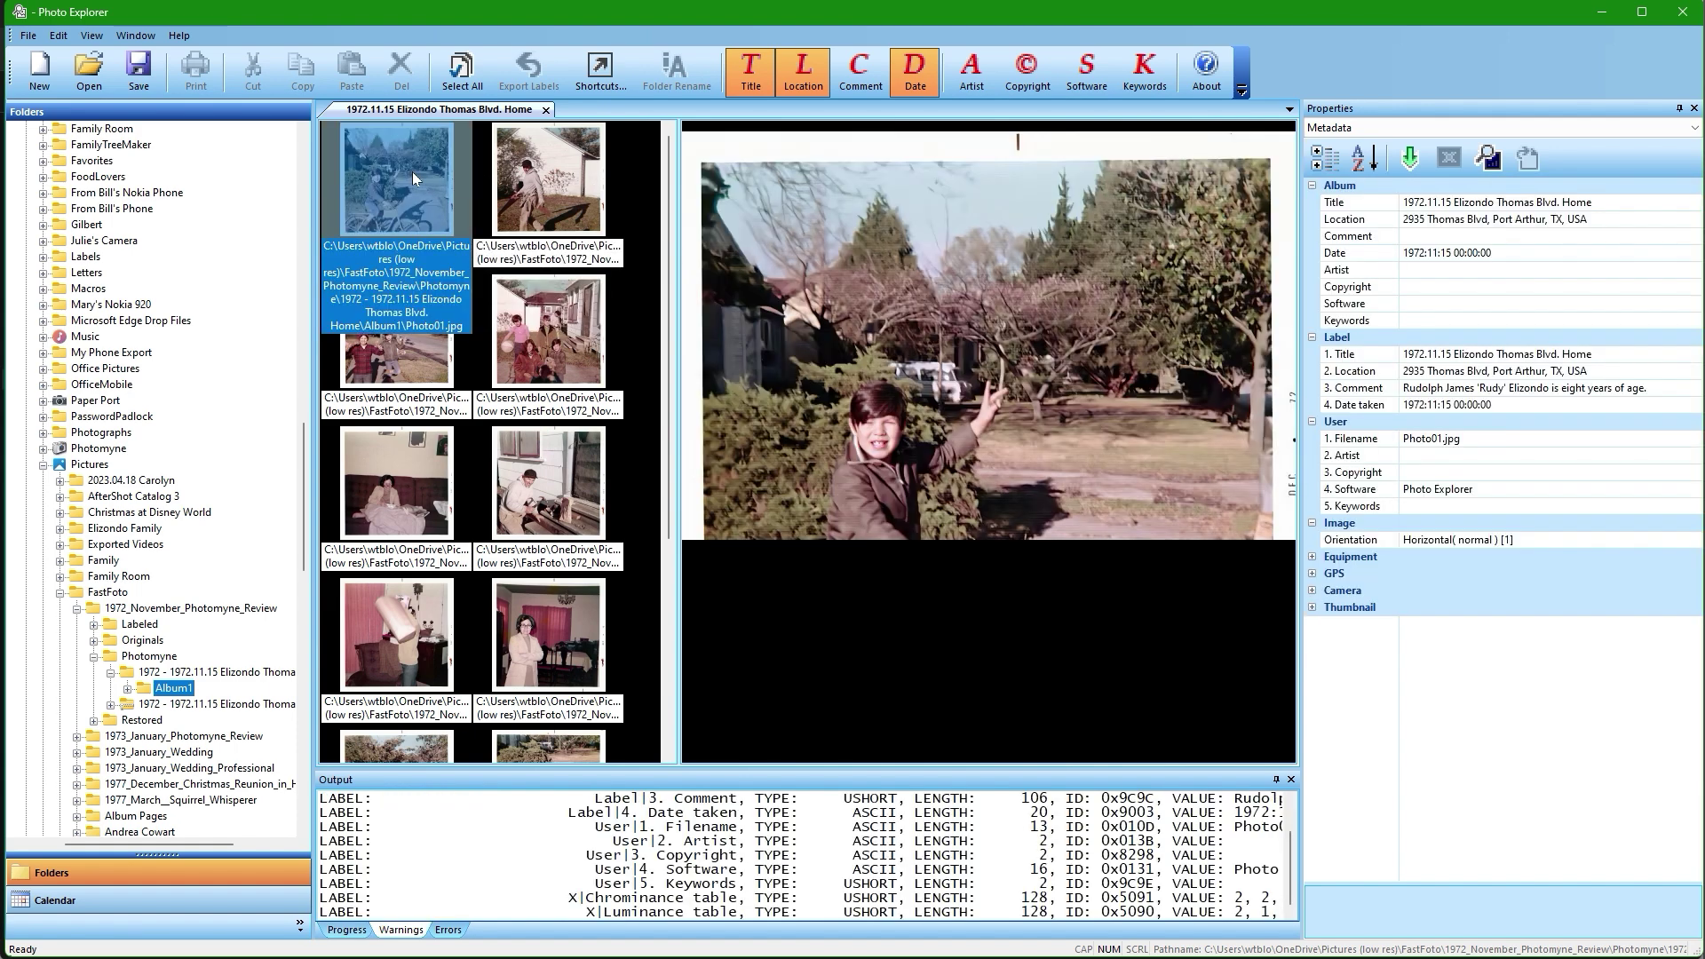
pyautogui.click(1489, 160)
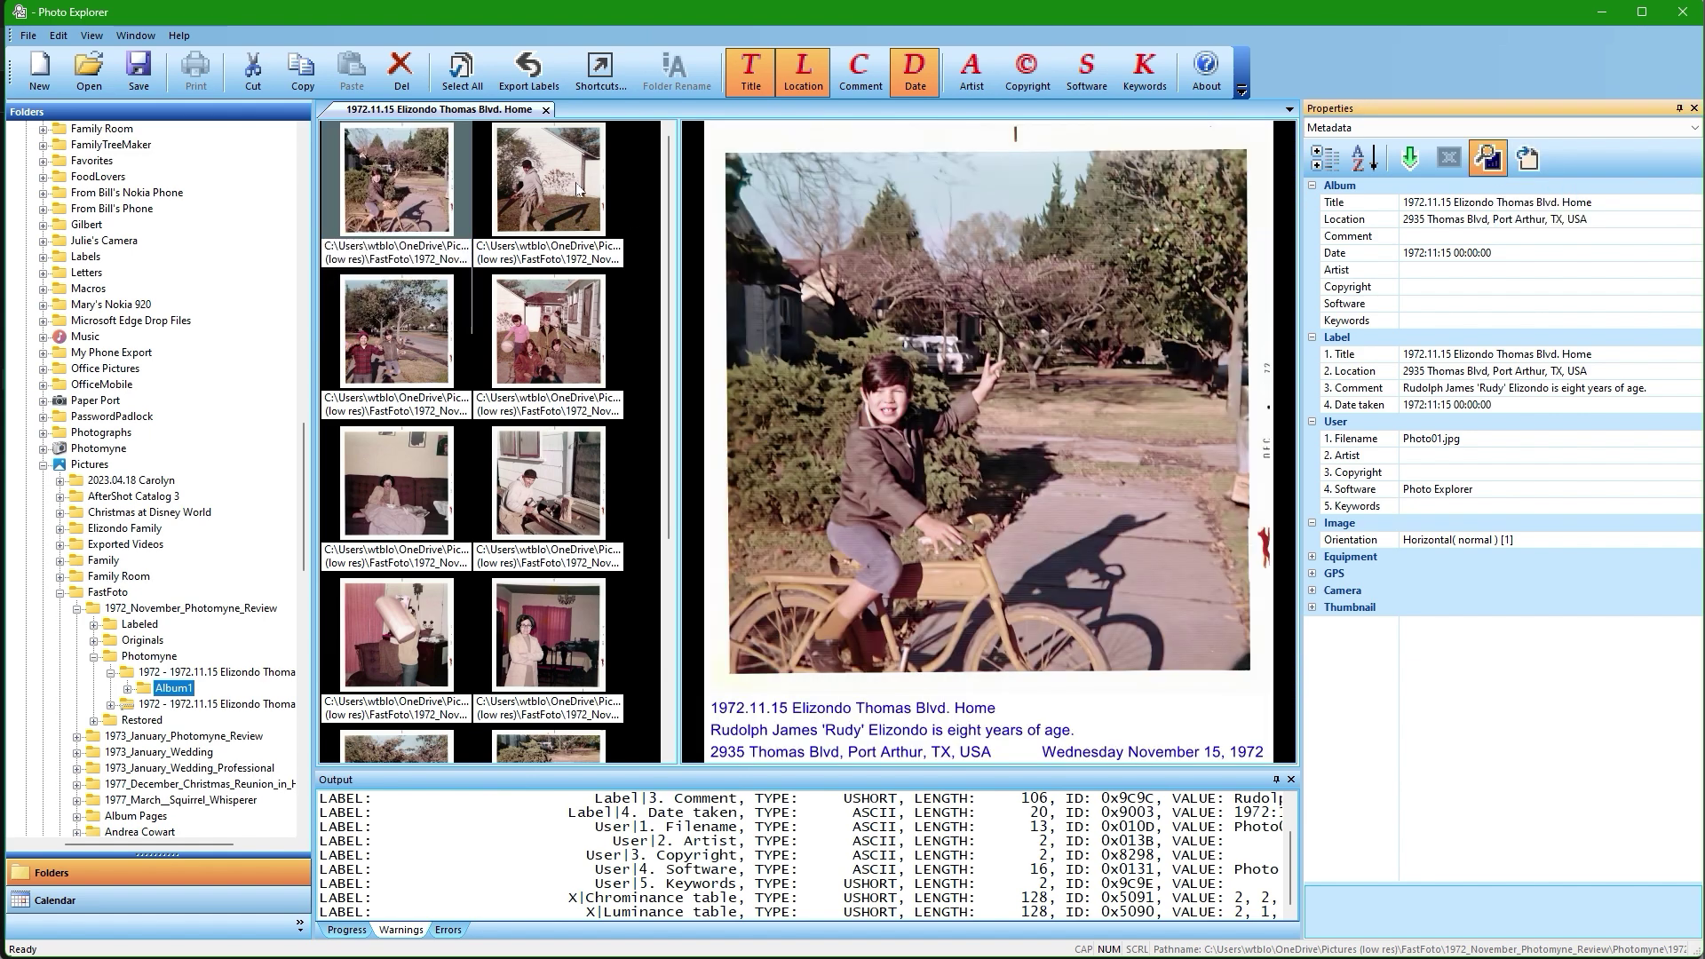
pyautogui.click(553, 183)
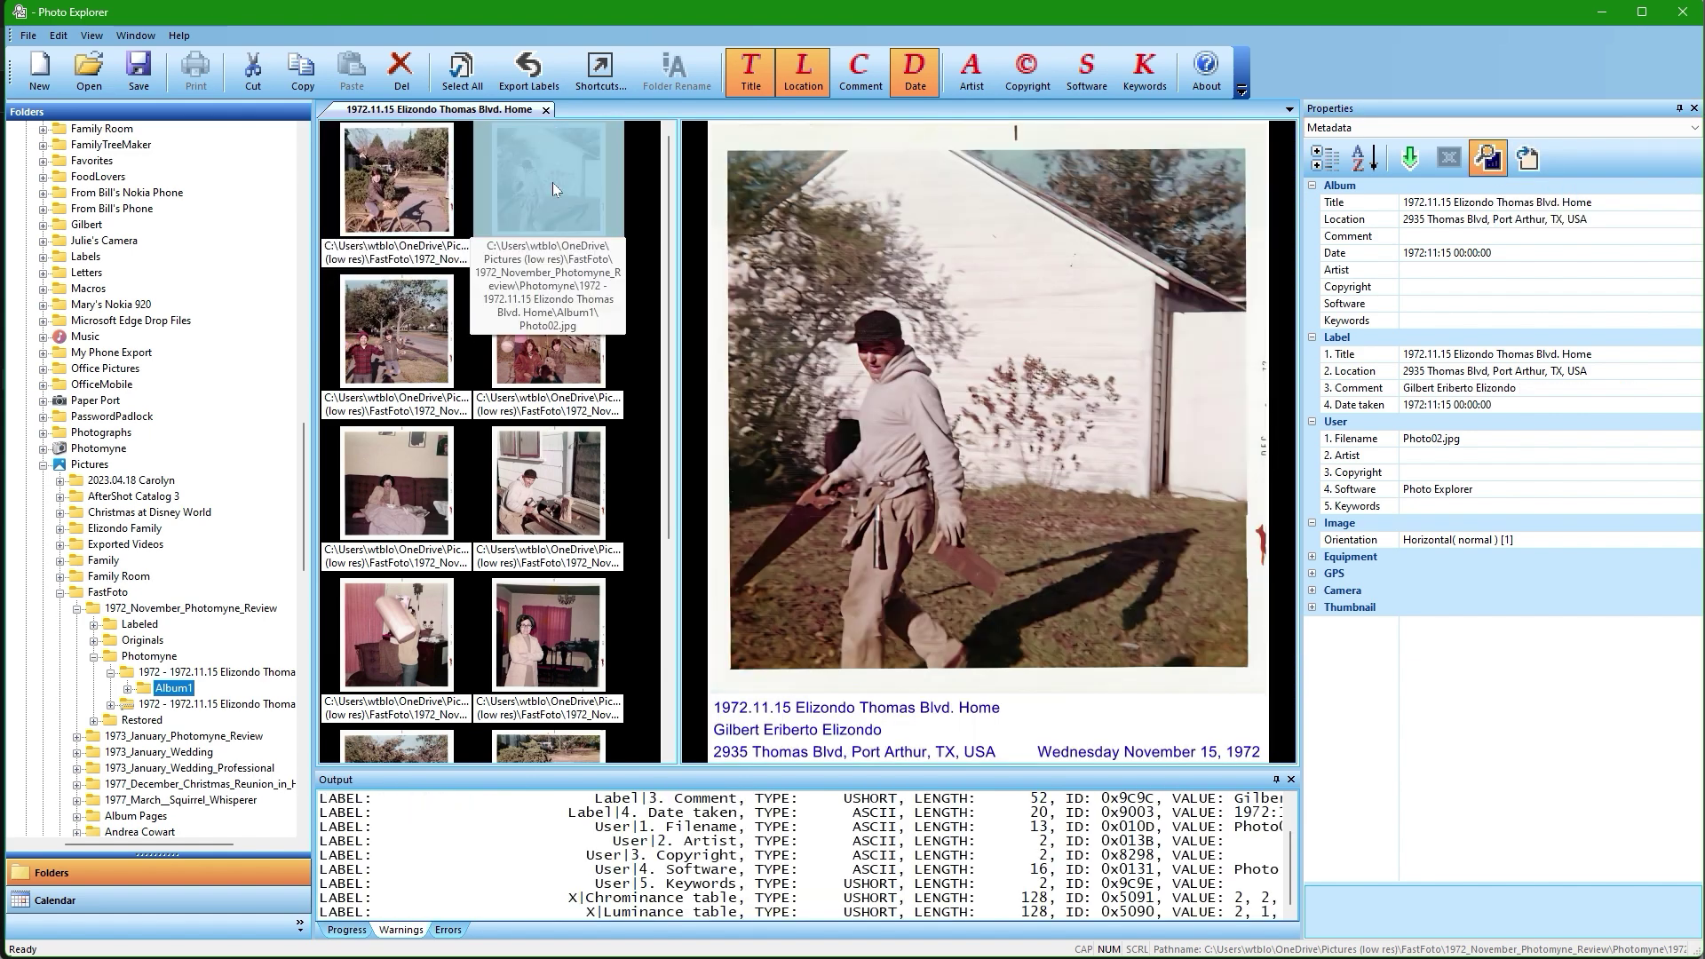
pyautogui.click(387, 339)
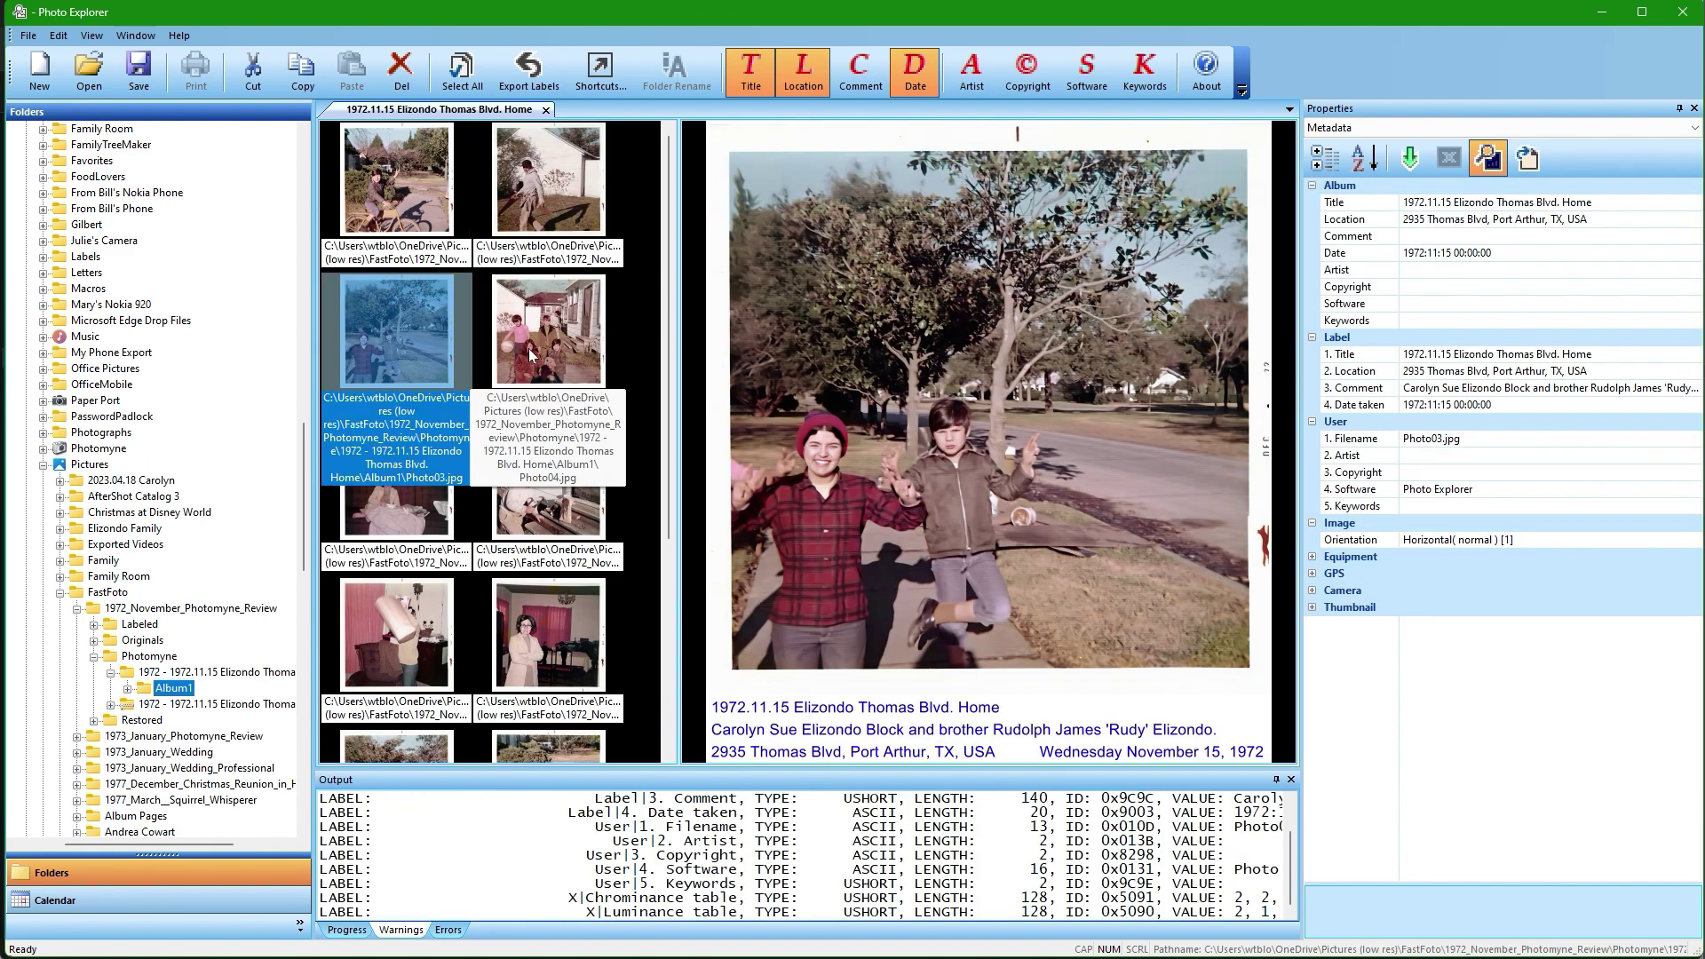
pyautogui.click(530, 354)
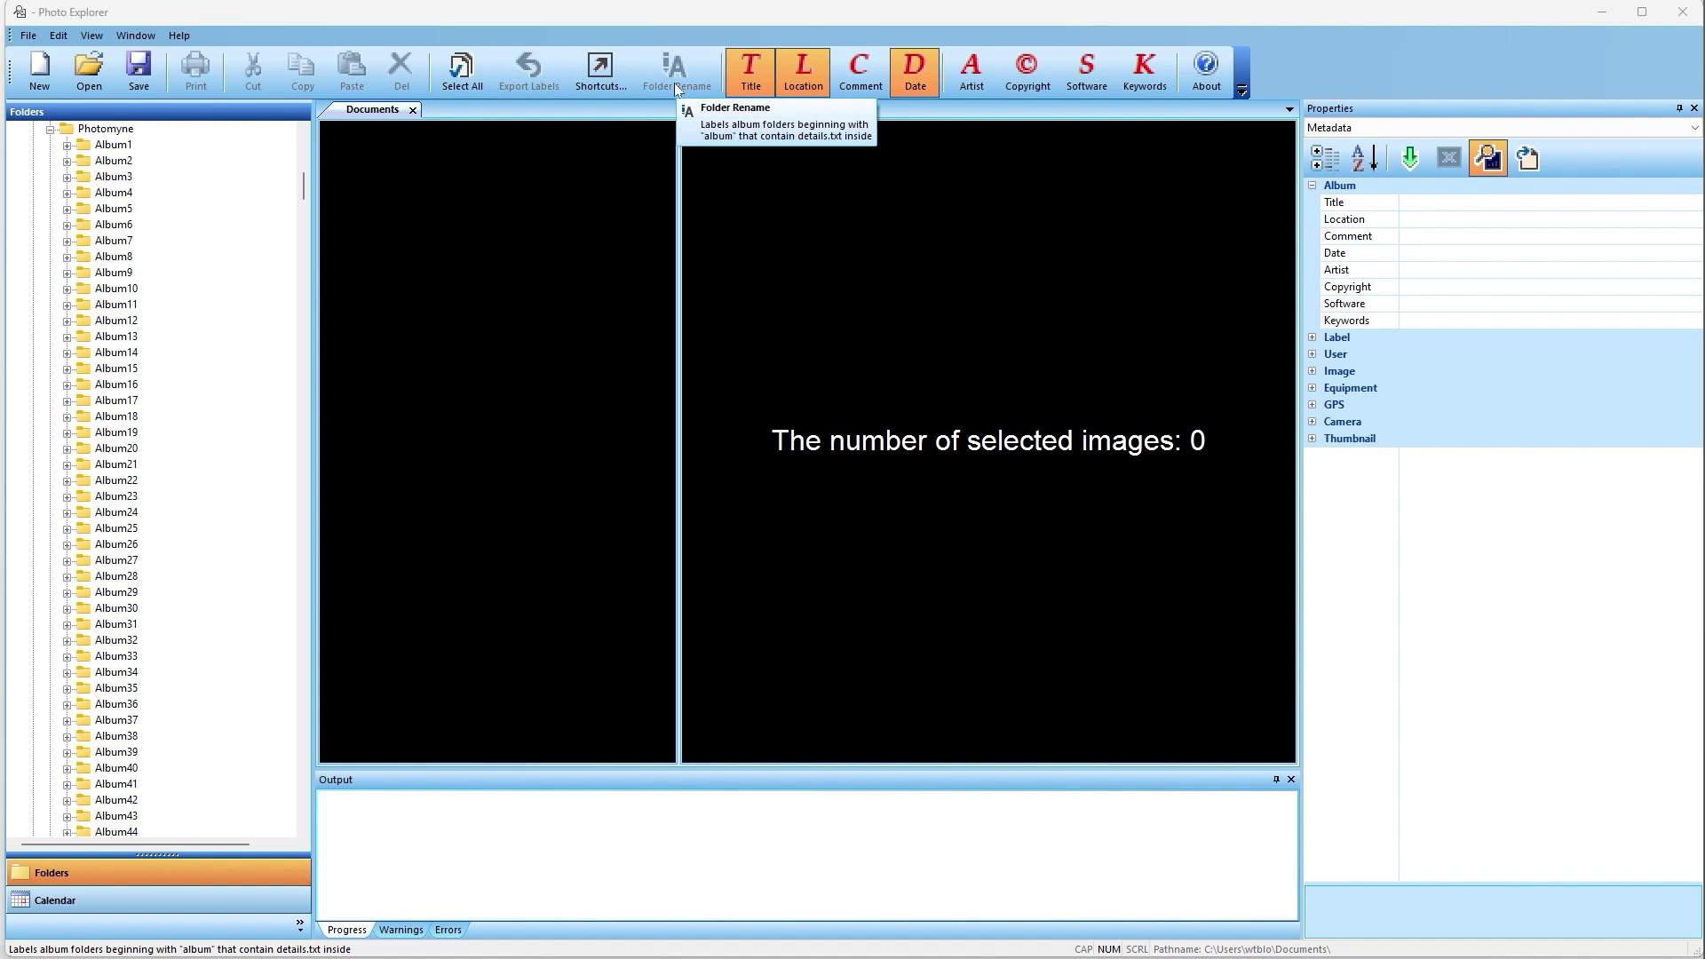
# Run Folder Rename on the Photomyne folder to retitle Album folders from their details.txt titles.
pyautogui.click(103, 130)
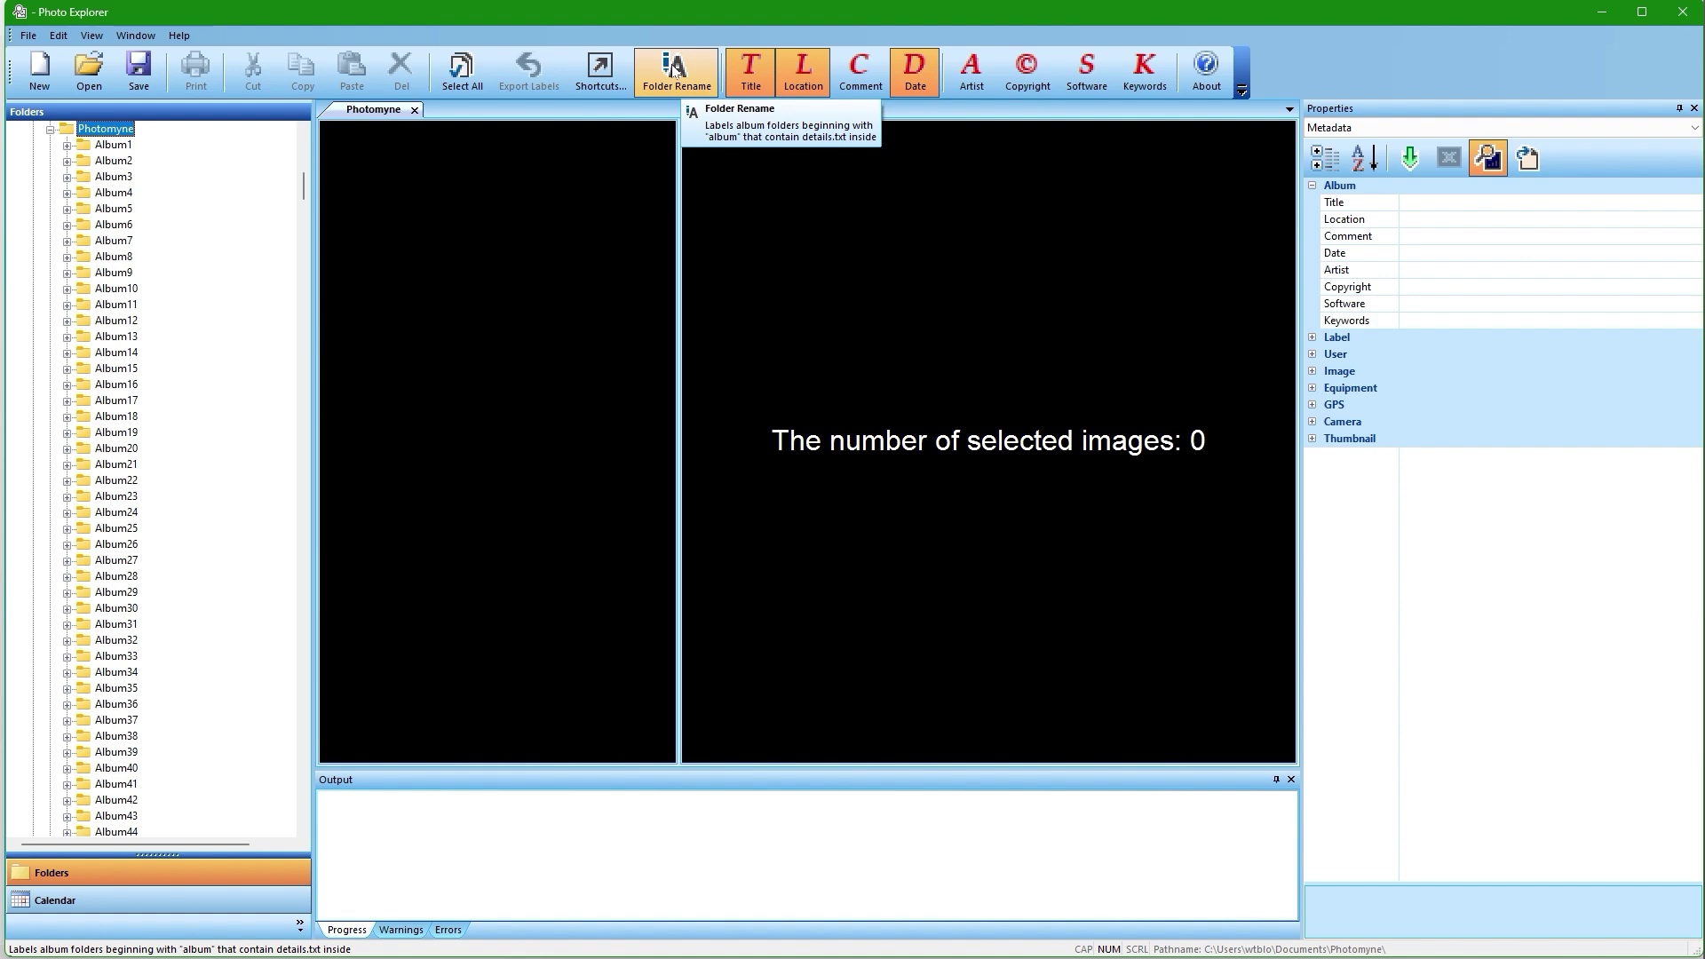
pyautogui.click(675, 71)
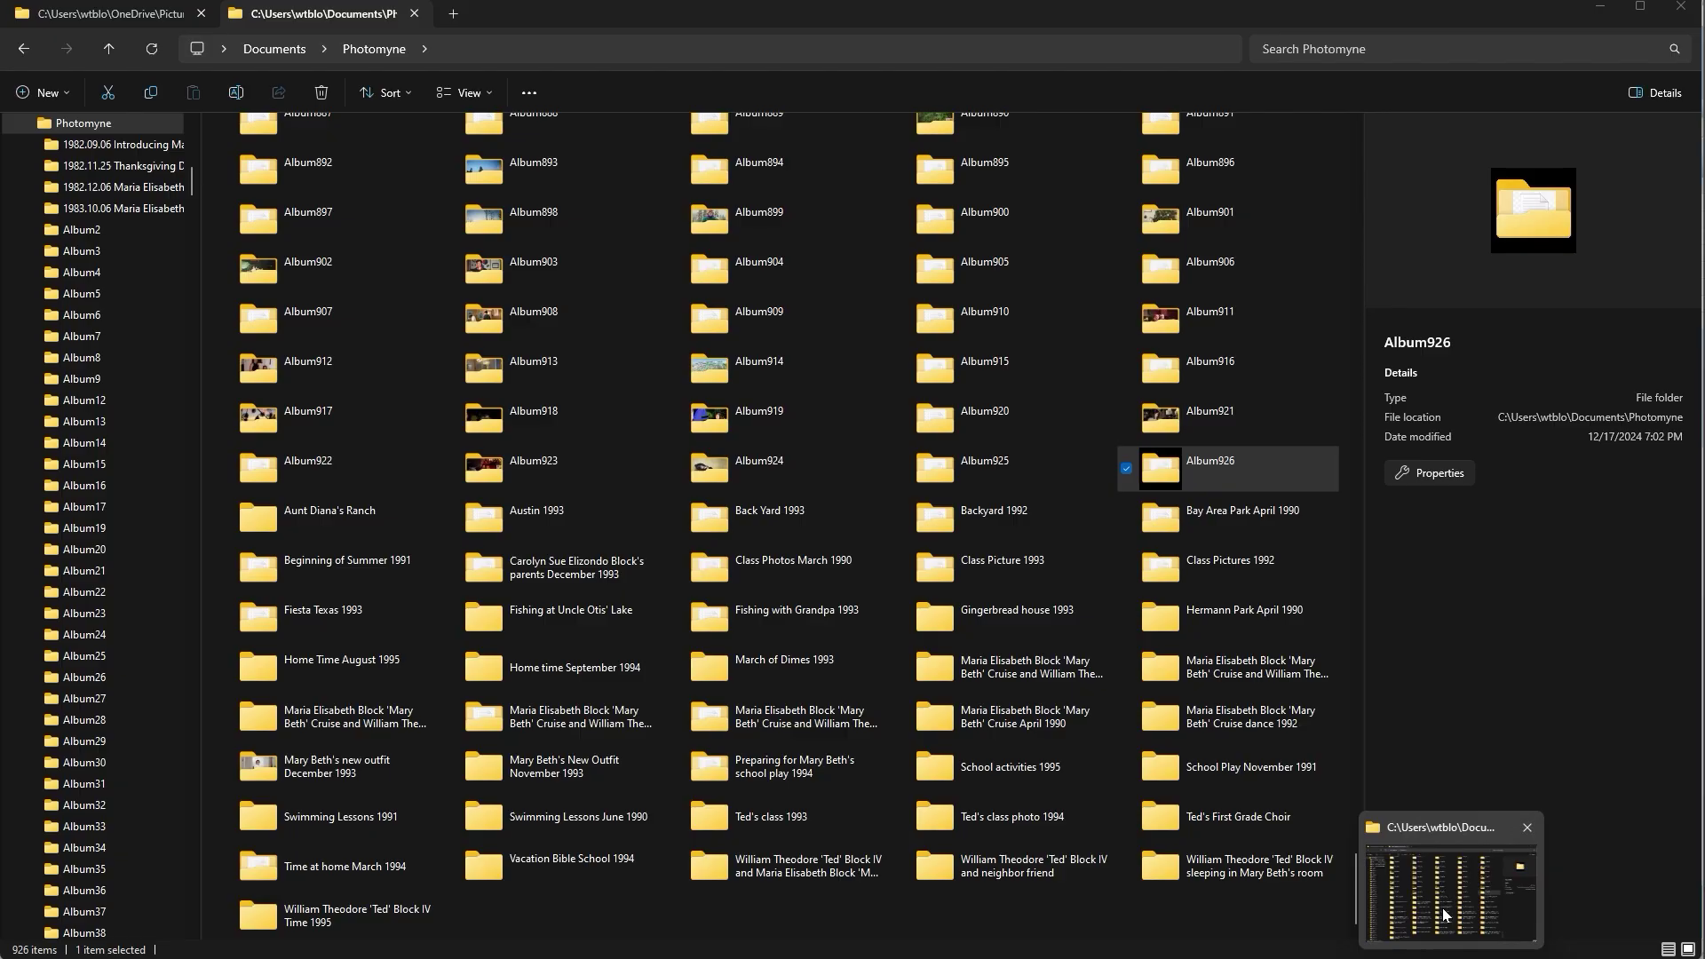
# Scroll and refresh the Photomyne listing in File Explorer to confirm the dated titles, then return to Photo Explorer.
pyautogui.click(1445, 914)
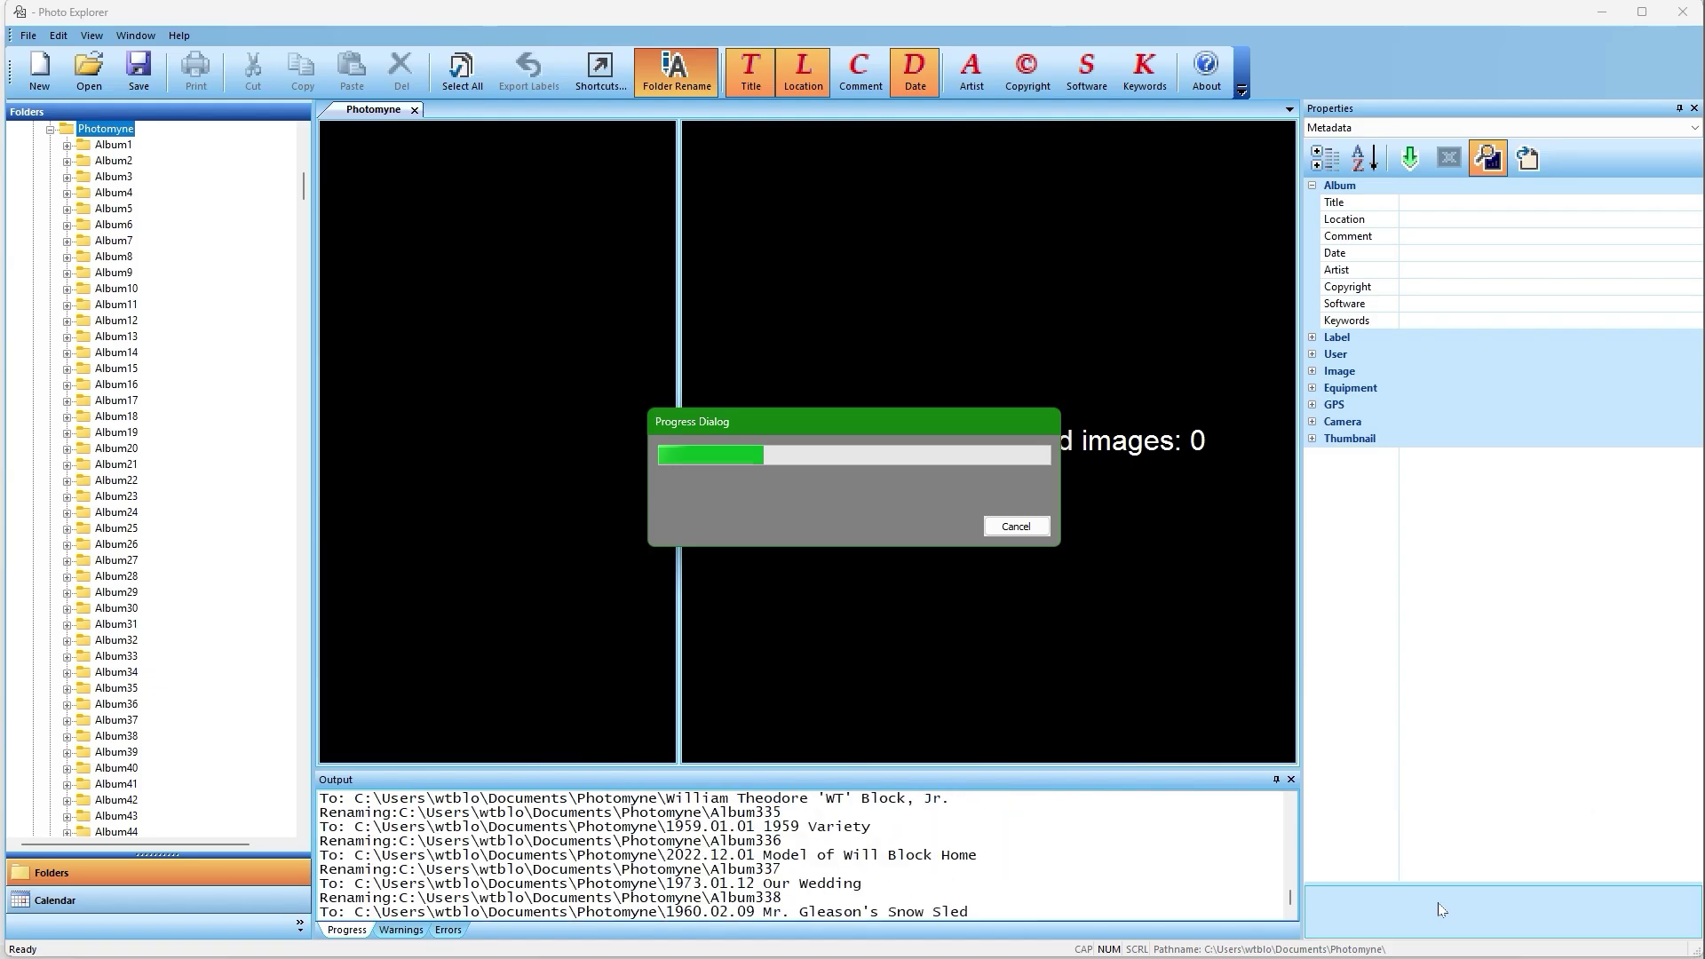
pyautogui.moveTo(1442, 940)
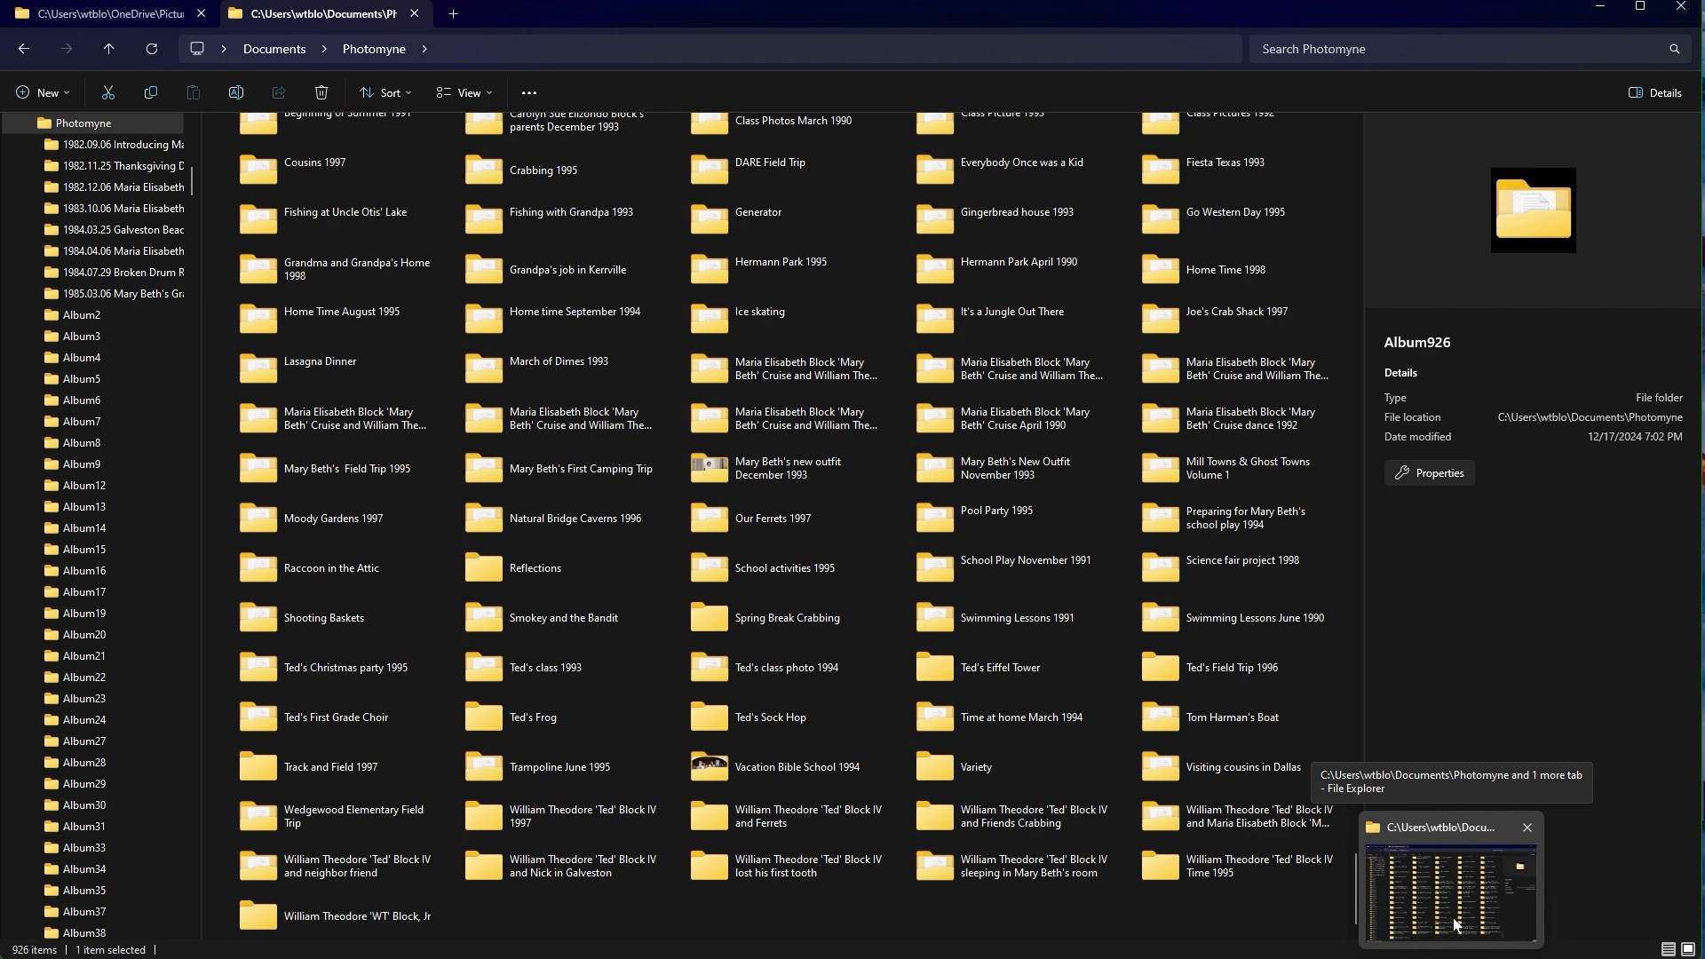
pyautogui.click(1453, 924)
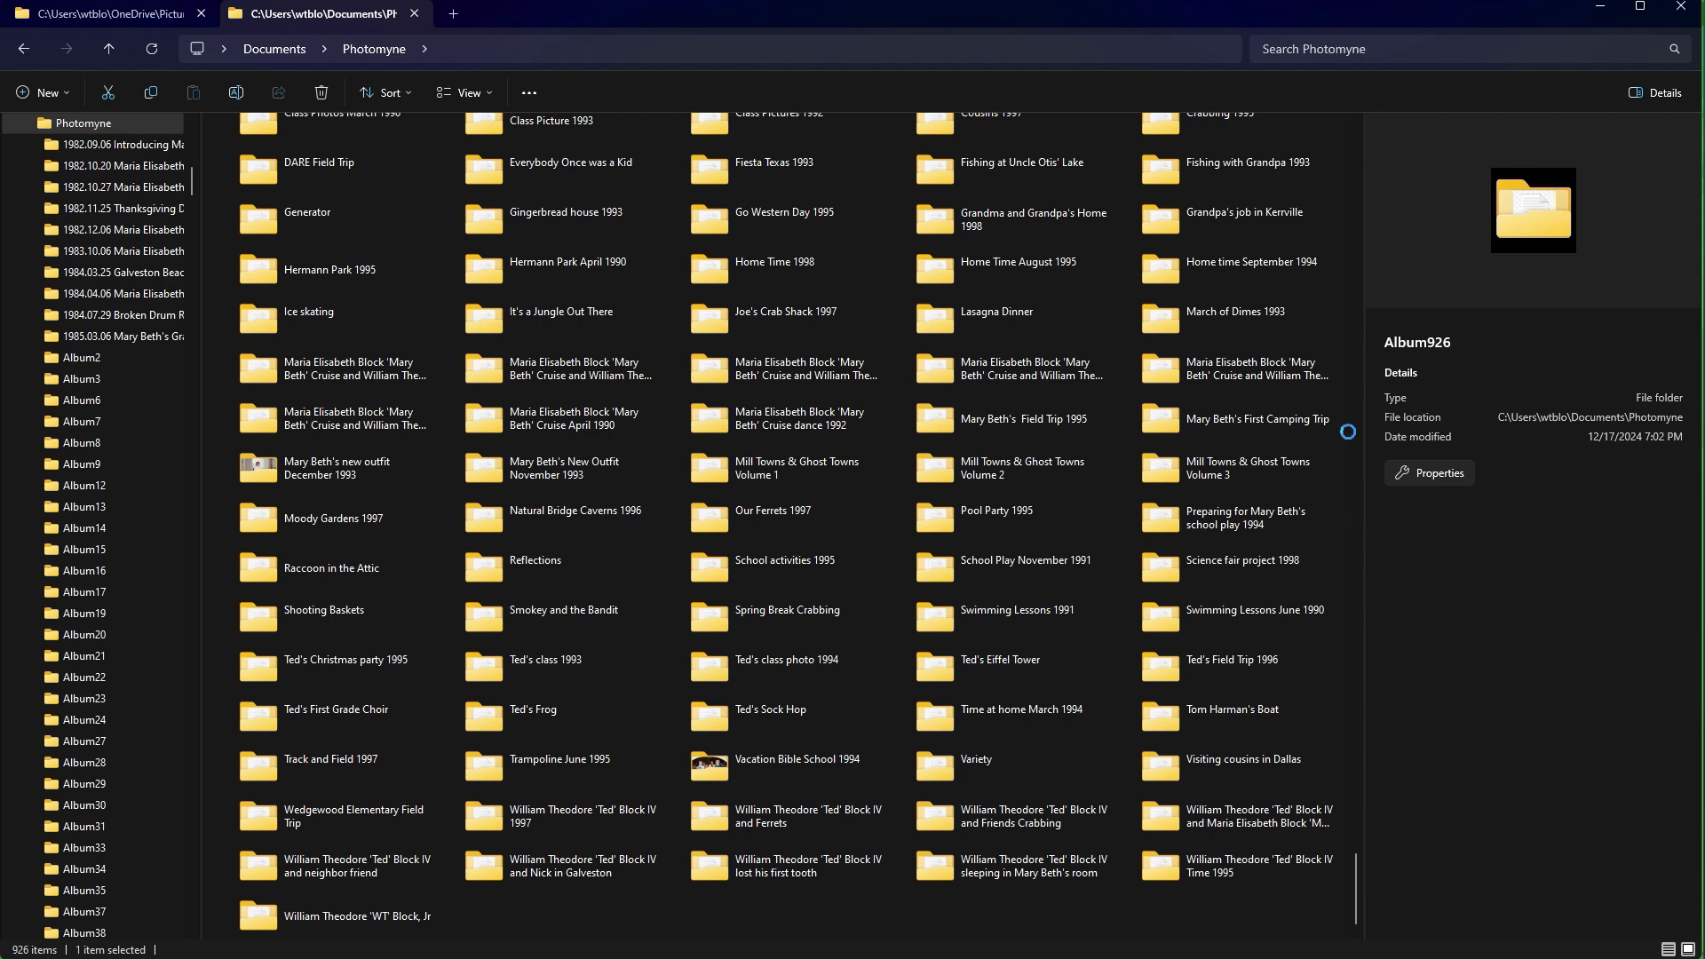
pyautogui.click(1358, 366)
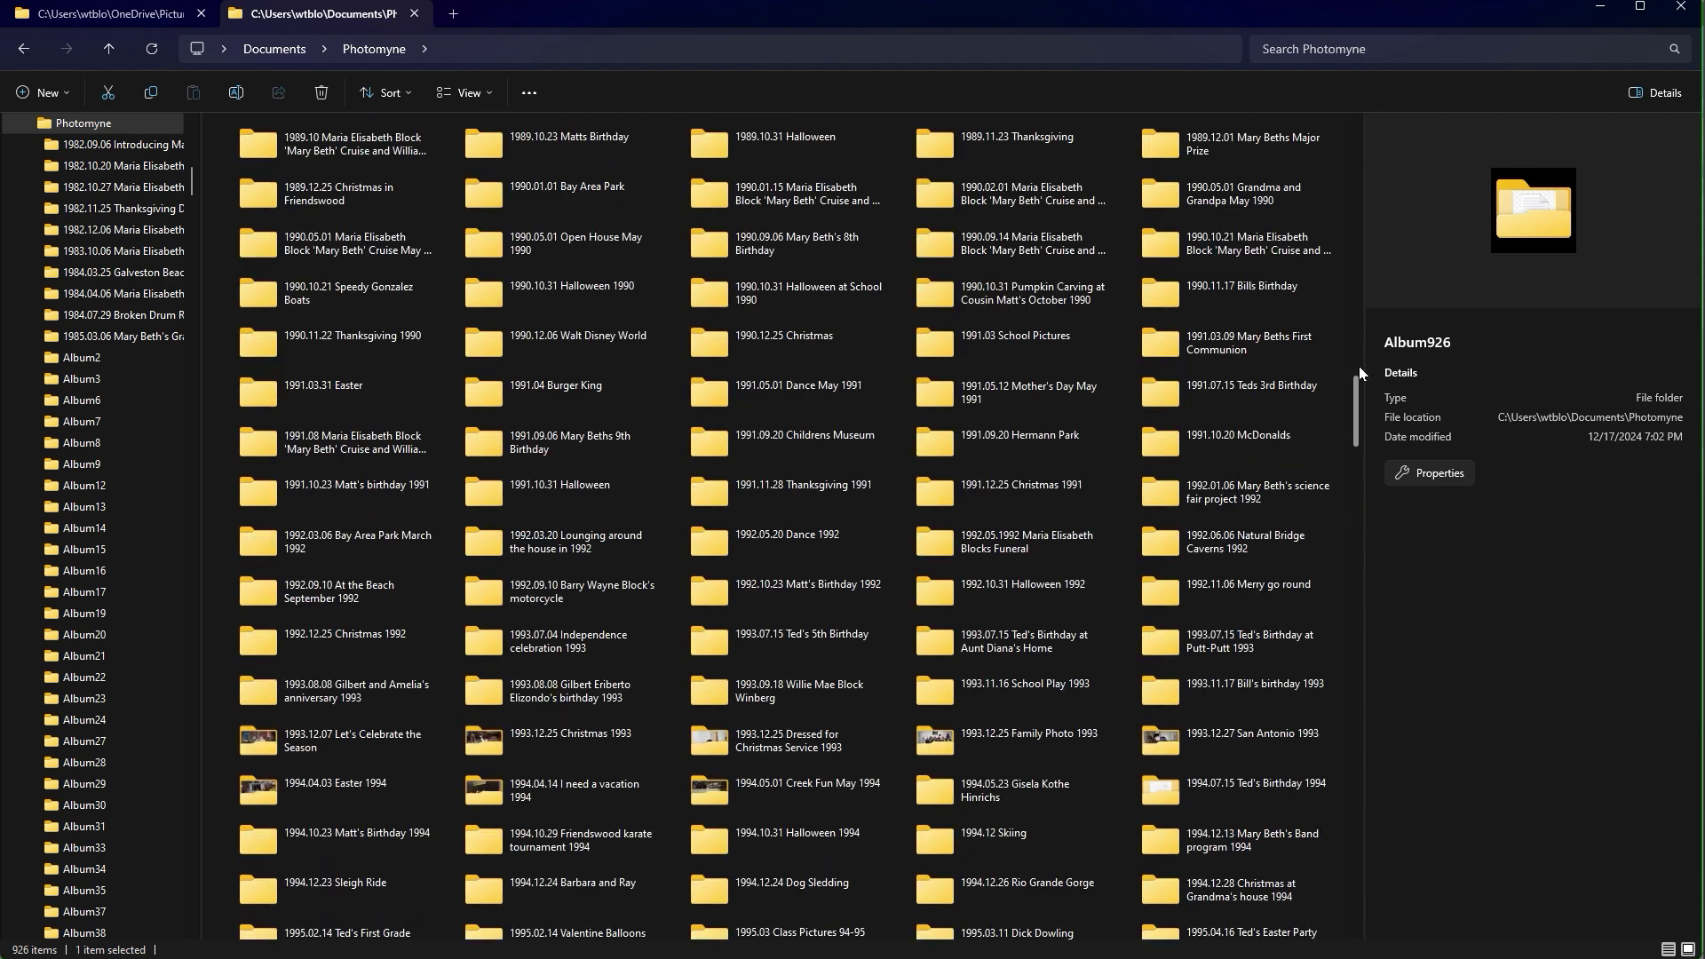
pyautogui.scroll(3, 1359, 366)
pyautogui.scroll(3, 1355, 390)
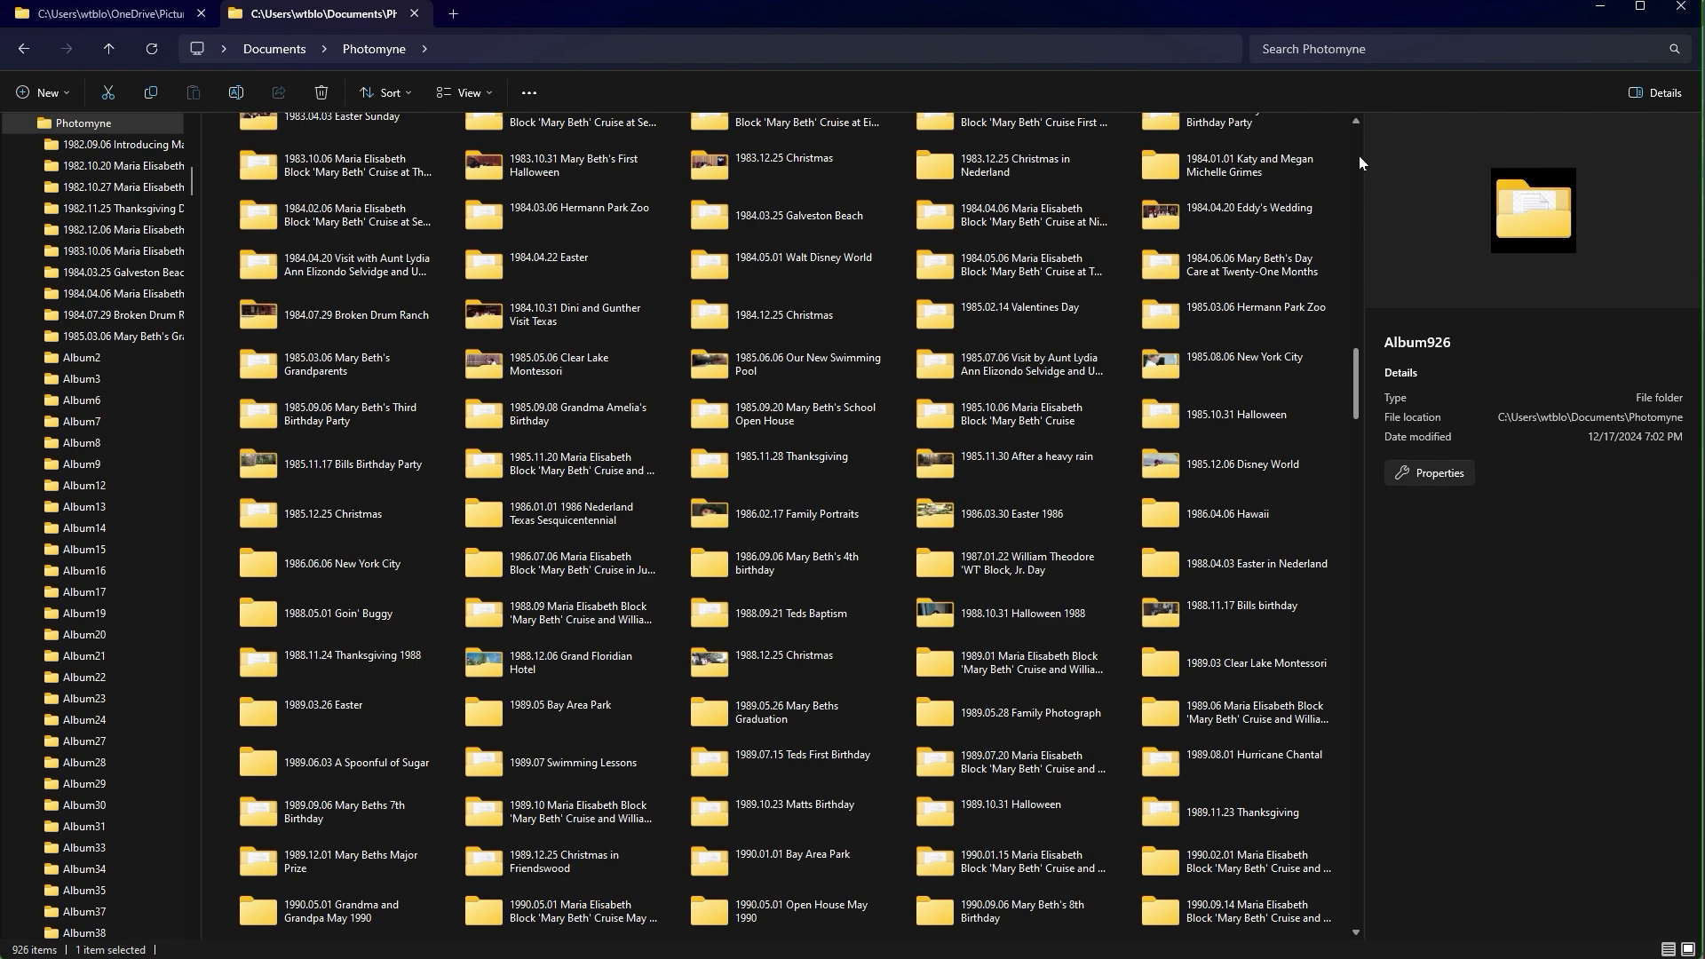
pyautogui.scroll(2, 1351, 153)
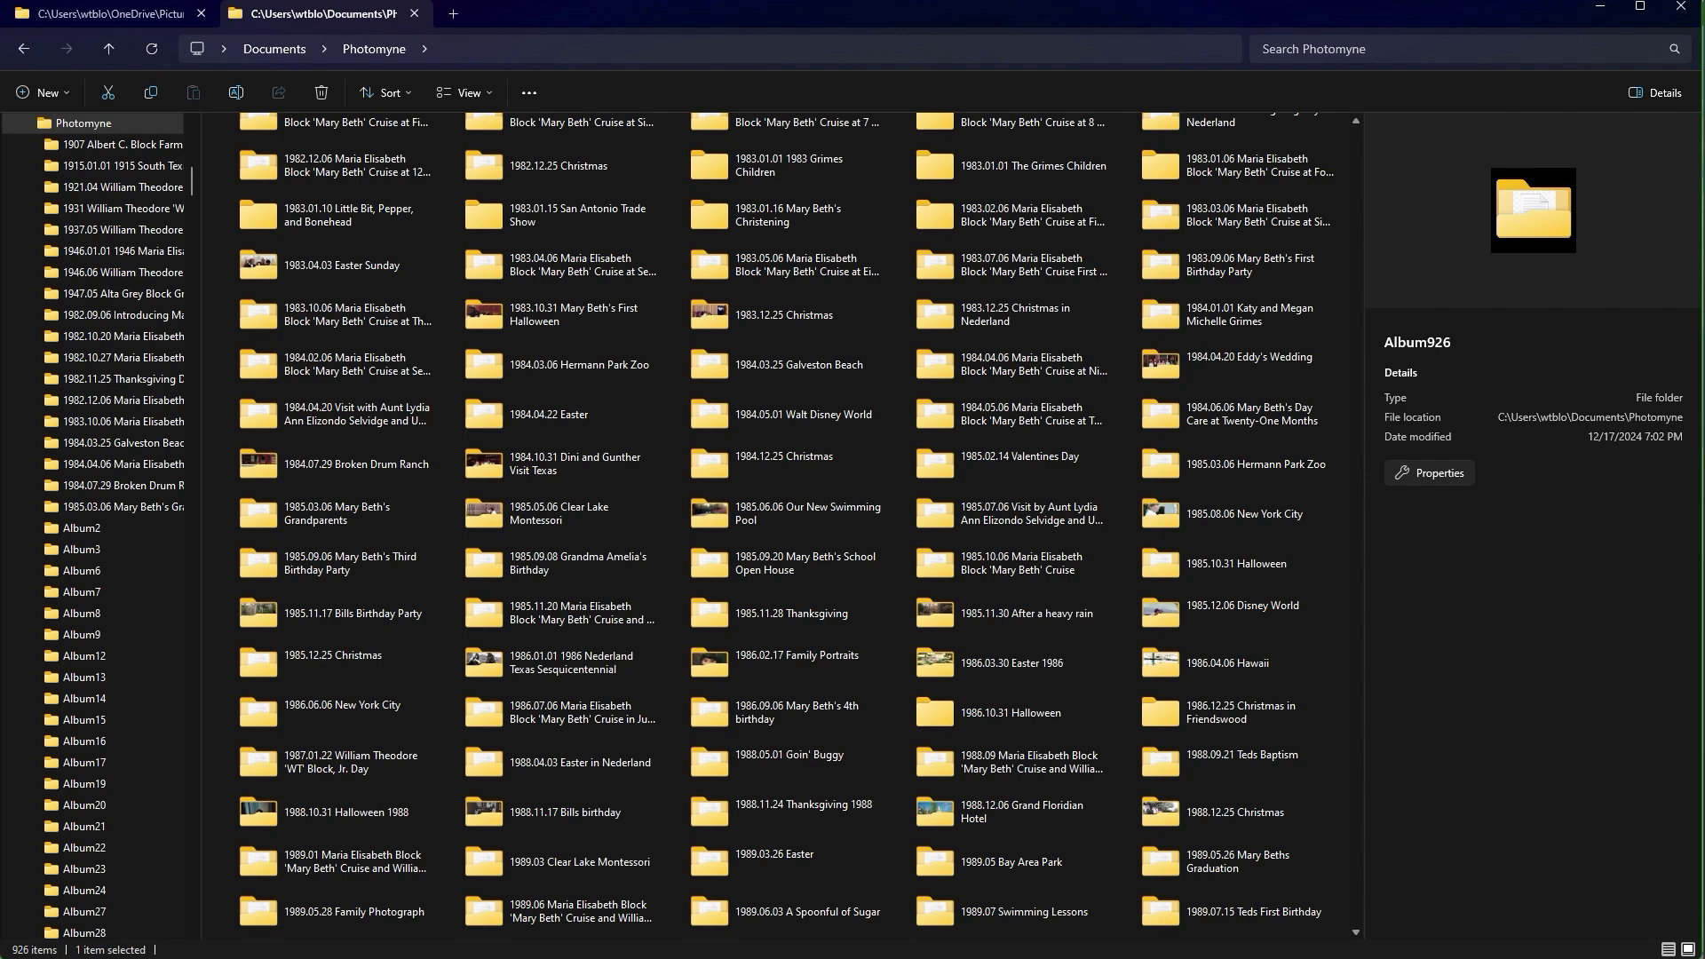
pyautogui.press('F5')
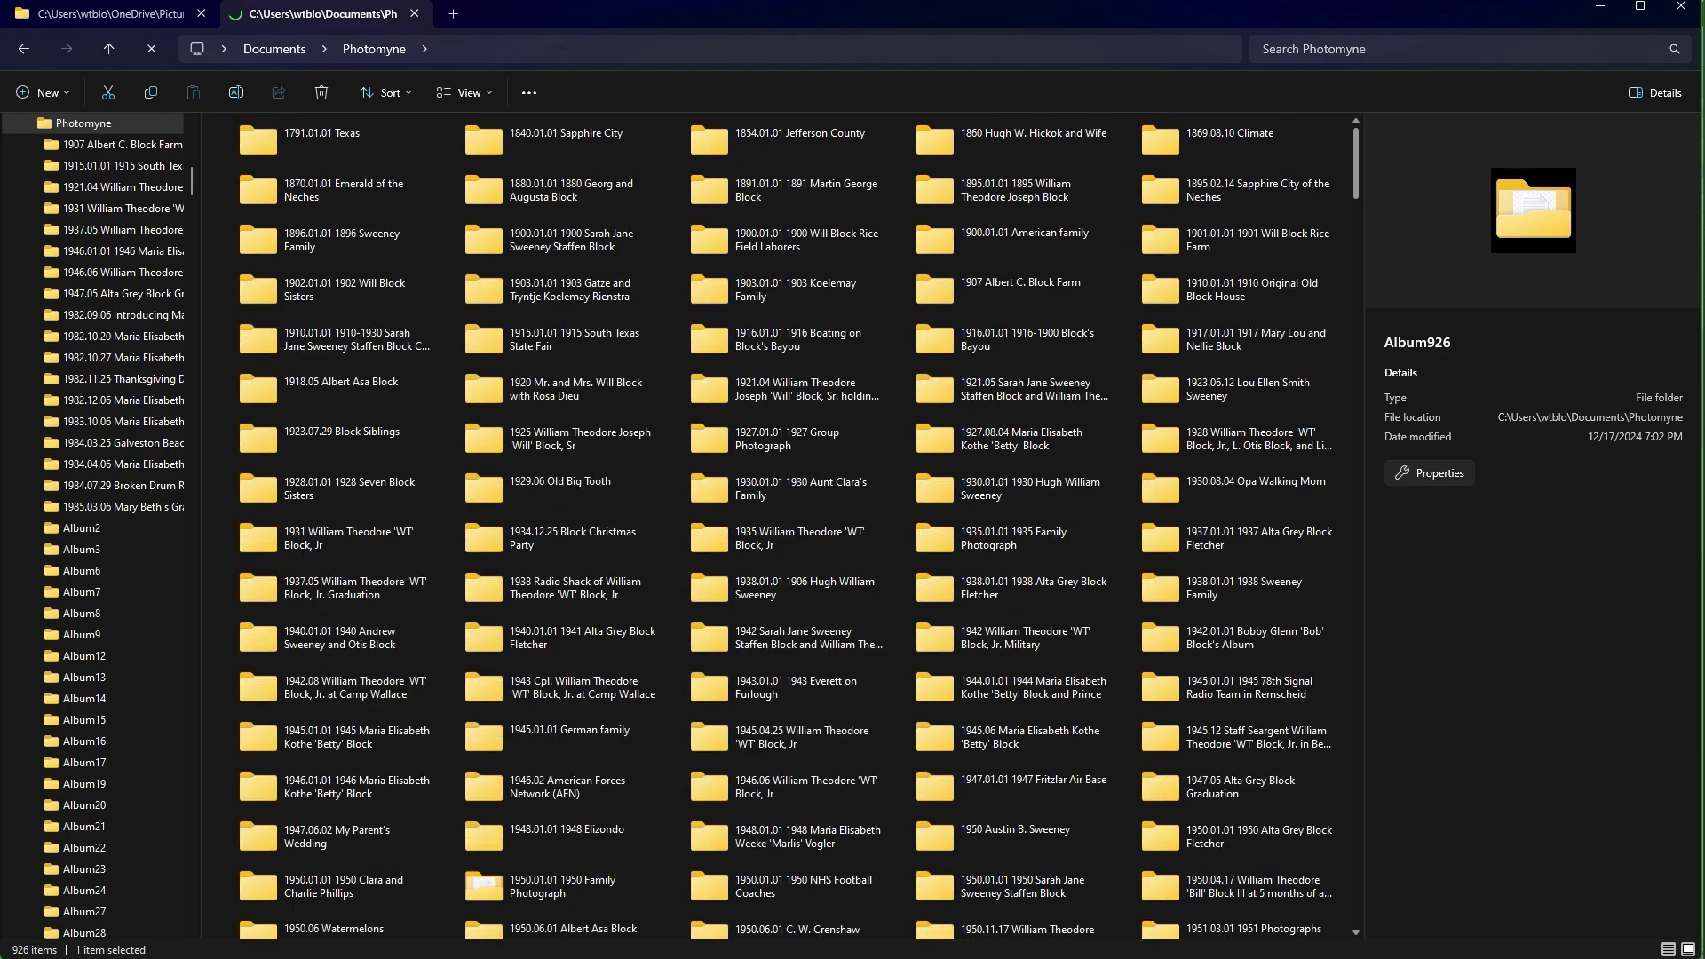
pyautogui.hotkey('alt', 'Tab')
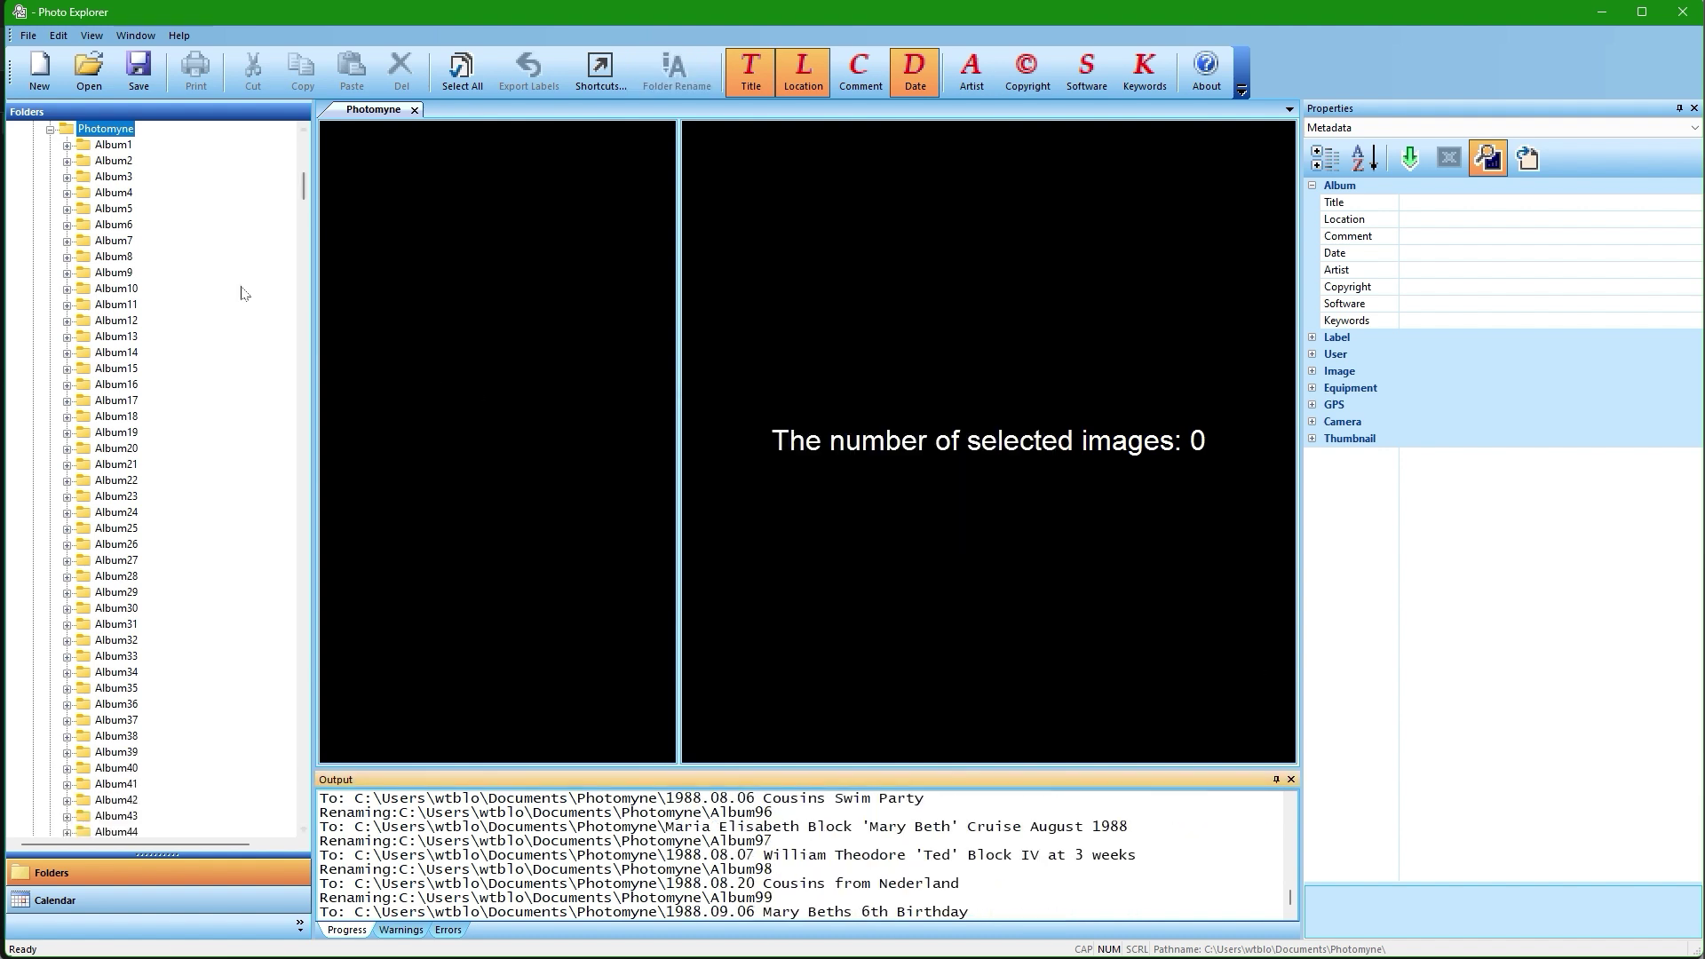
# Refresh the tree and view the first labeled photo in the 1860 and 1877.02.21 albums.
pyautogui.click(50, 130)
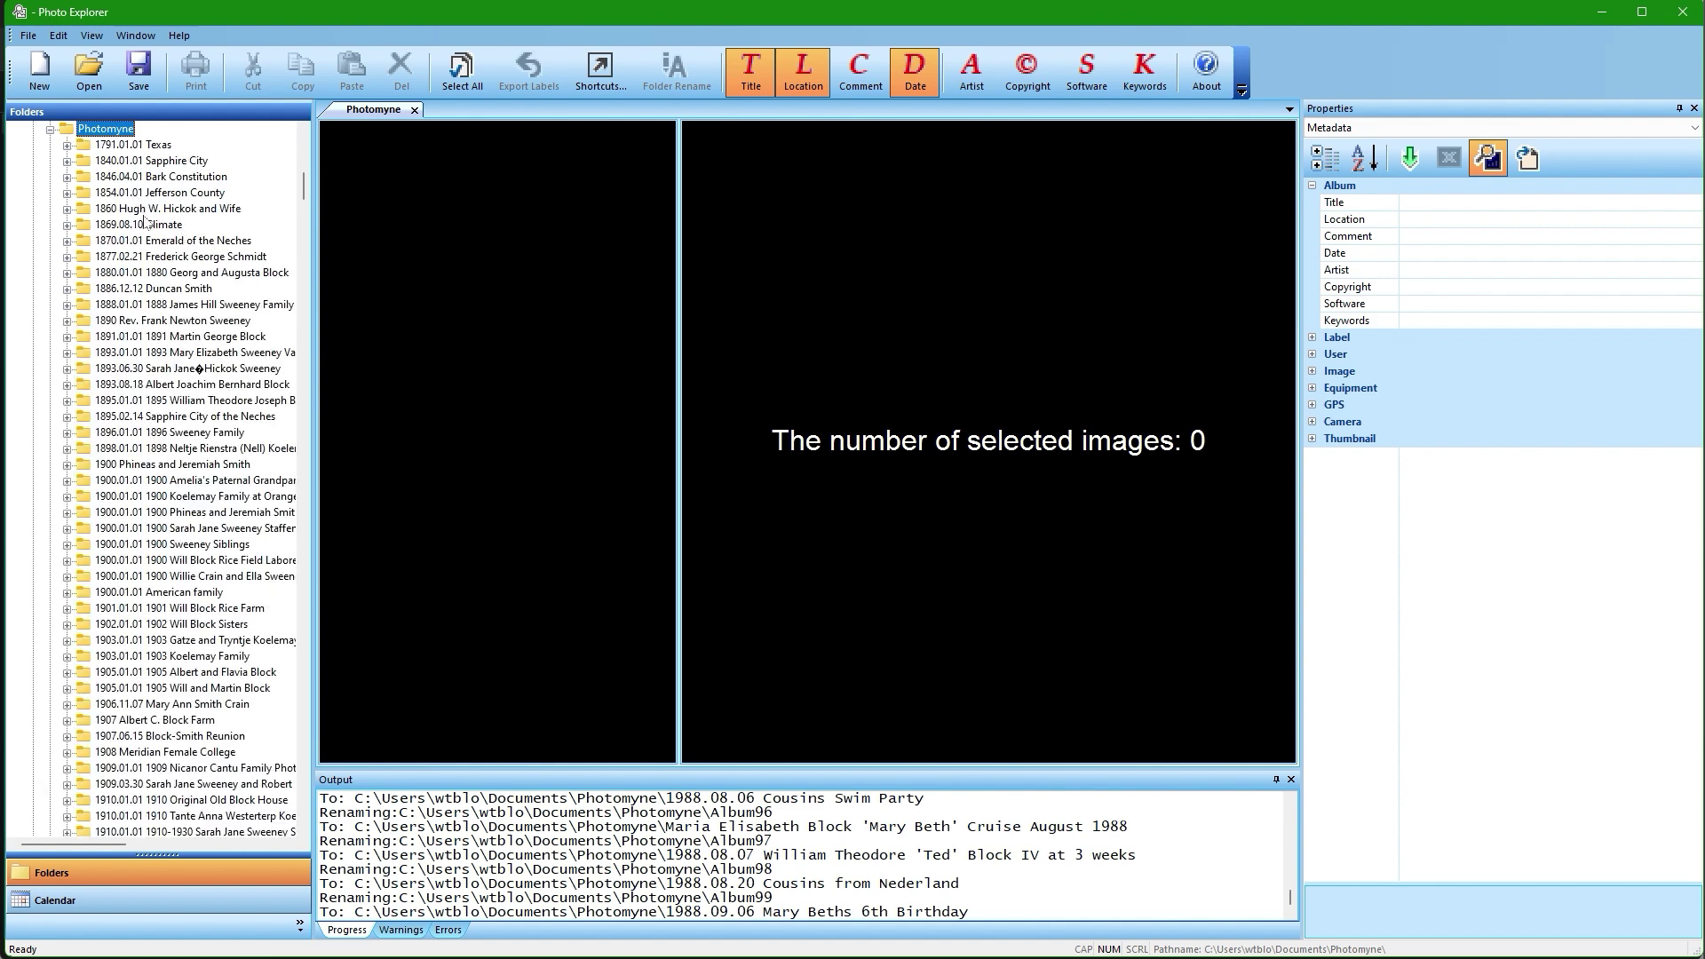
pyautogui.click(146, 213)
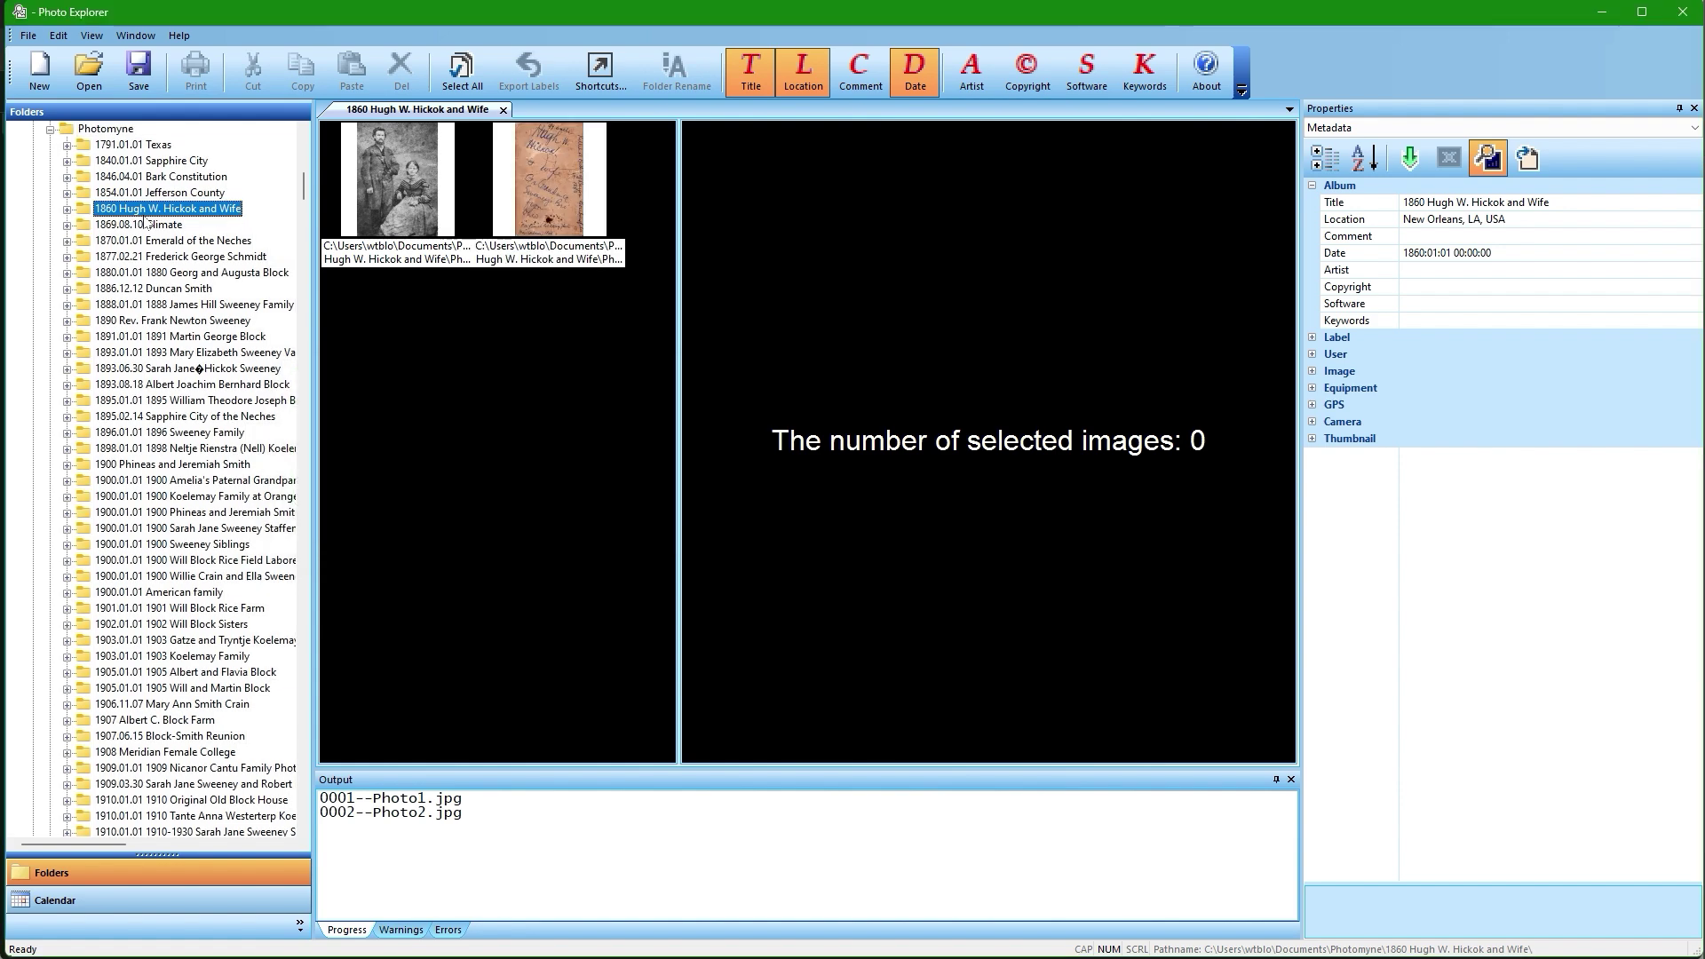
pyautogui.click(384, 200)
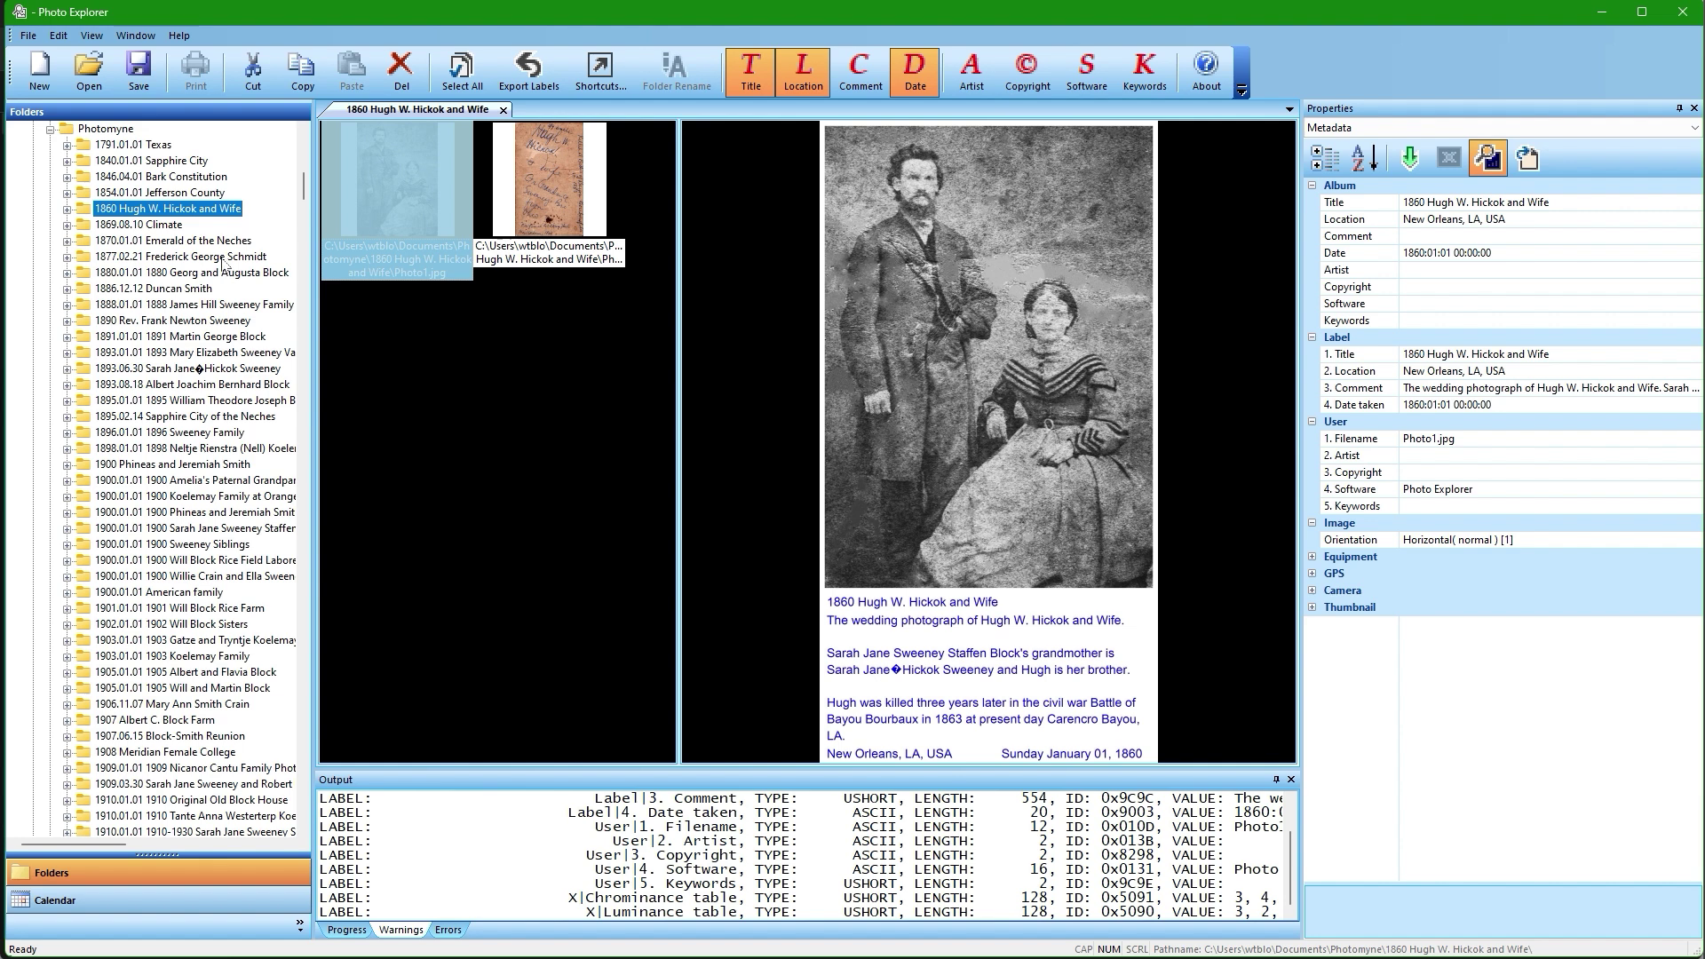
pyautogui.click(223, 258)
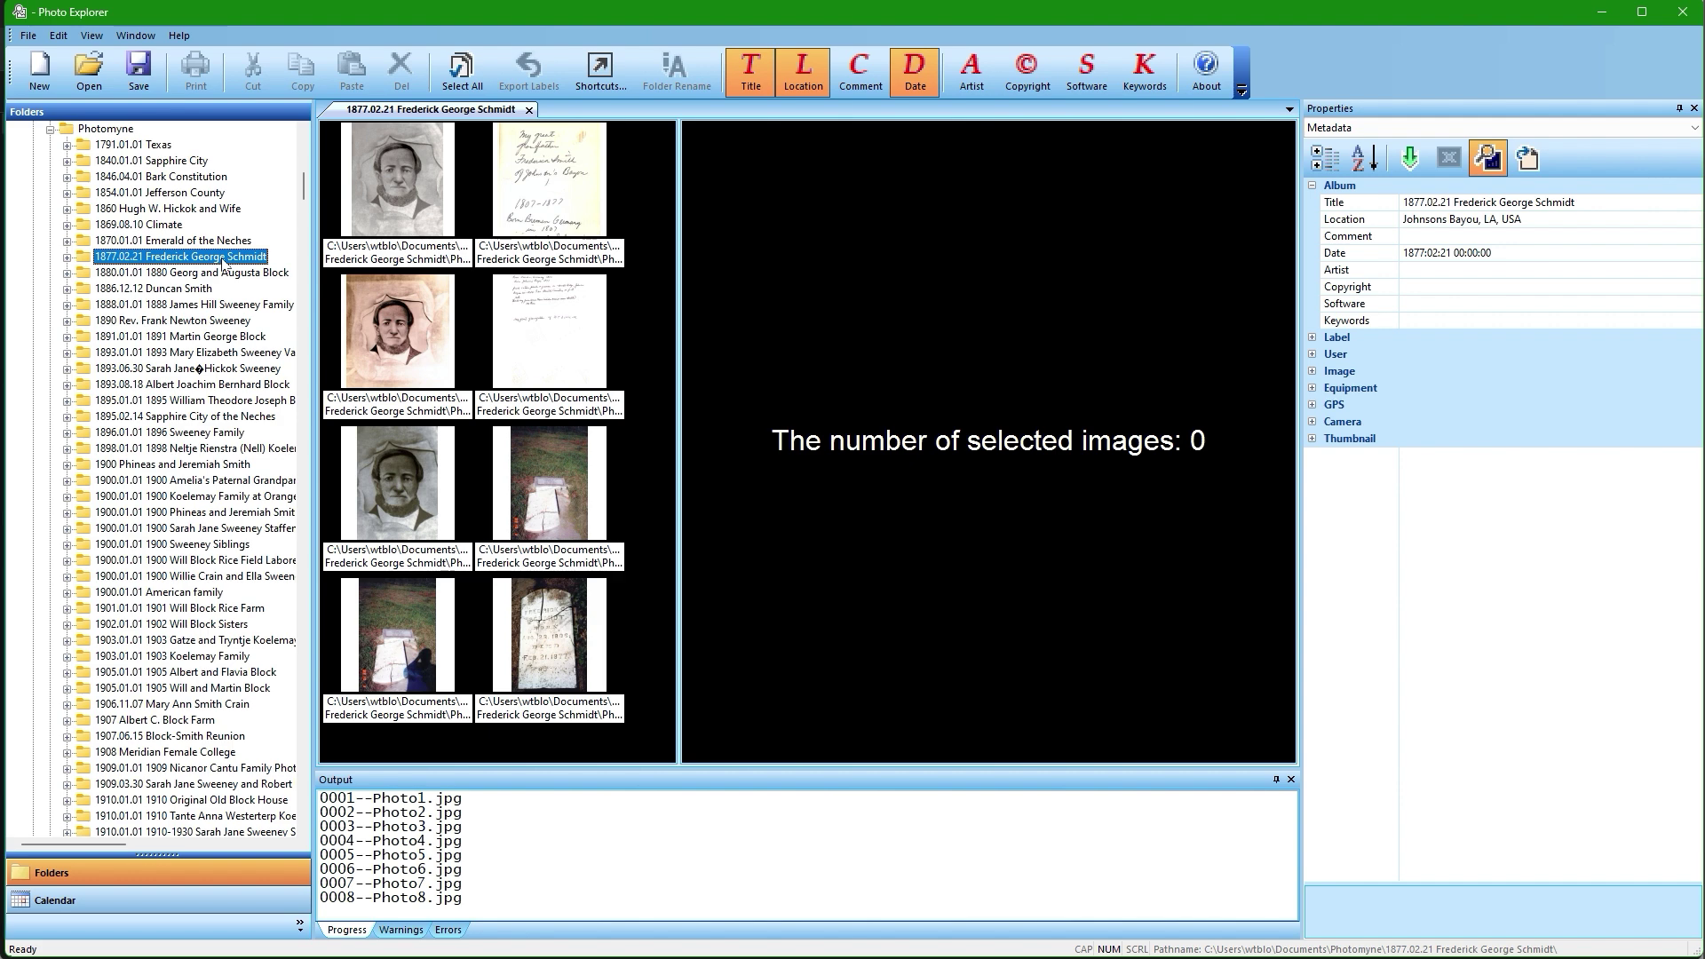
pyautogui.click(386, 182)
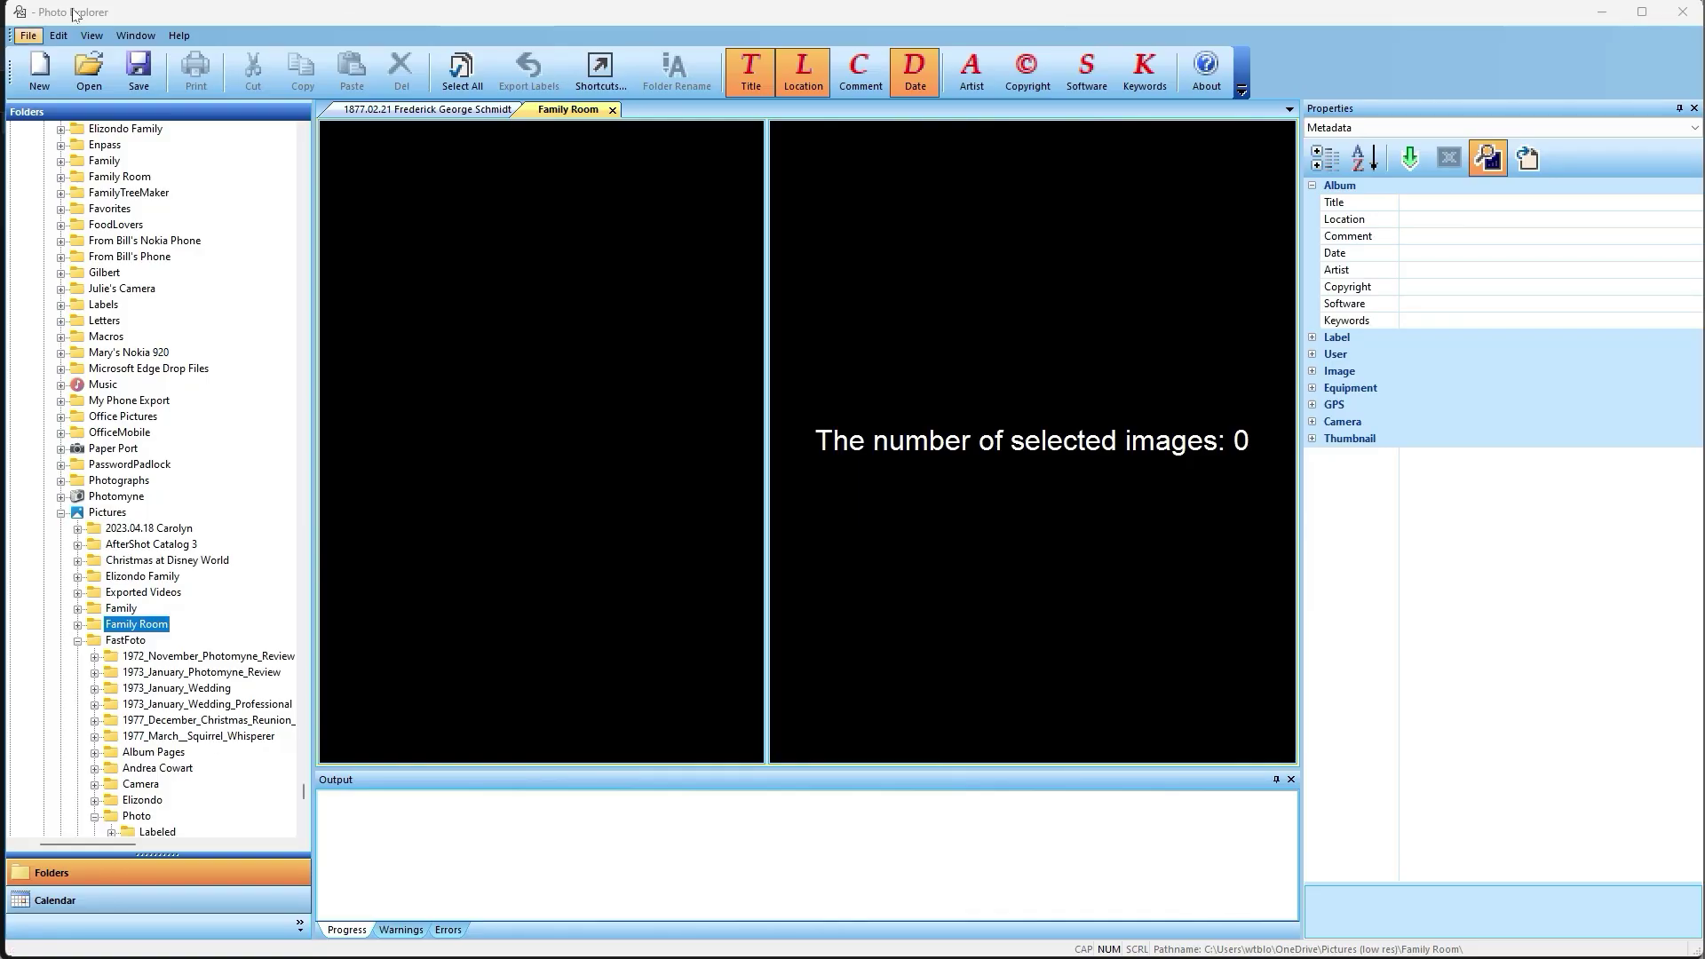
# Open Pictures > FastFoto > Photo and select the Great Wolf Lodge photo 20241025_103706.jpg to view its metadata.
pyautogui.click(143, 817)
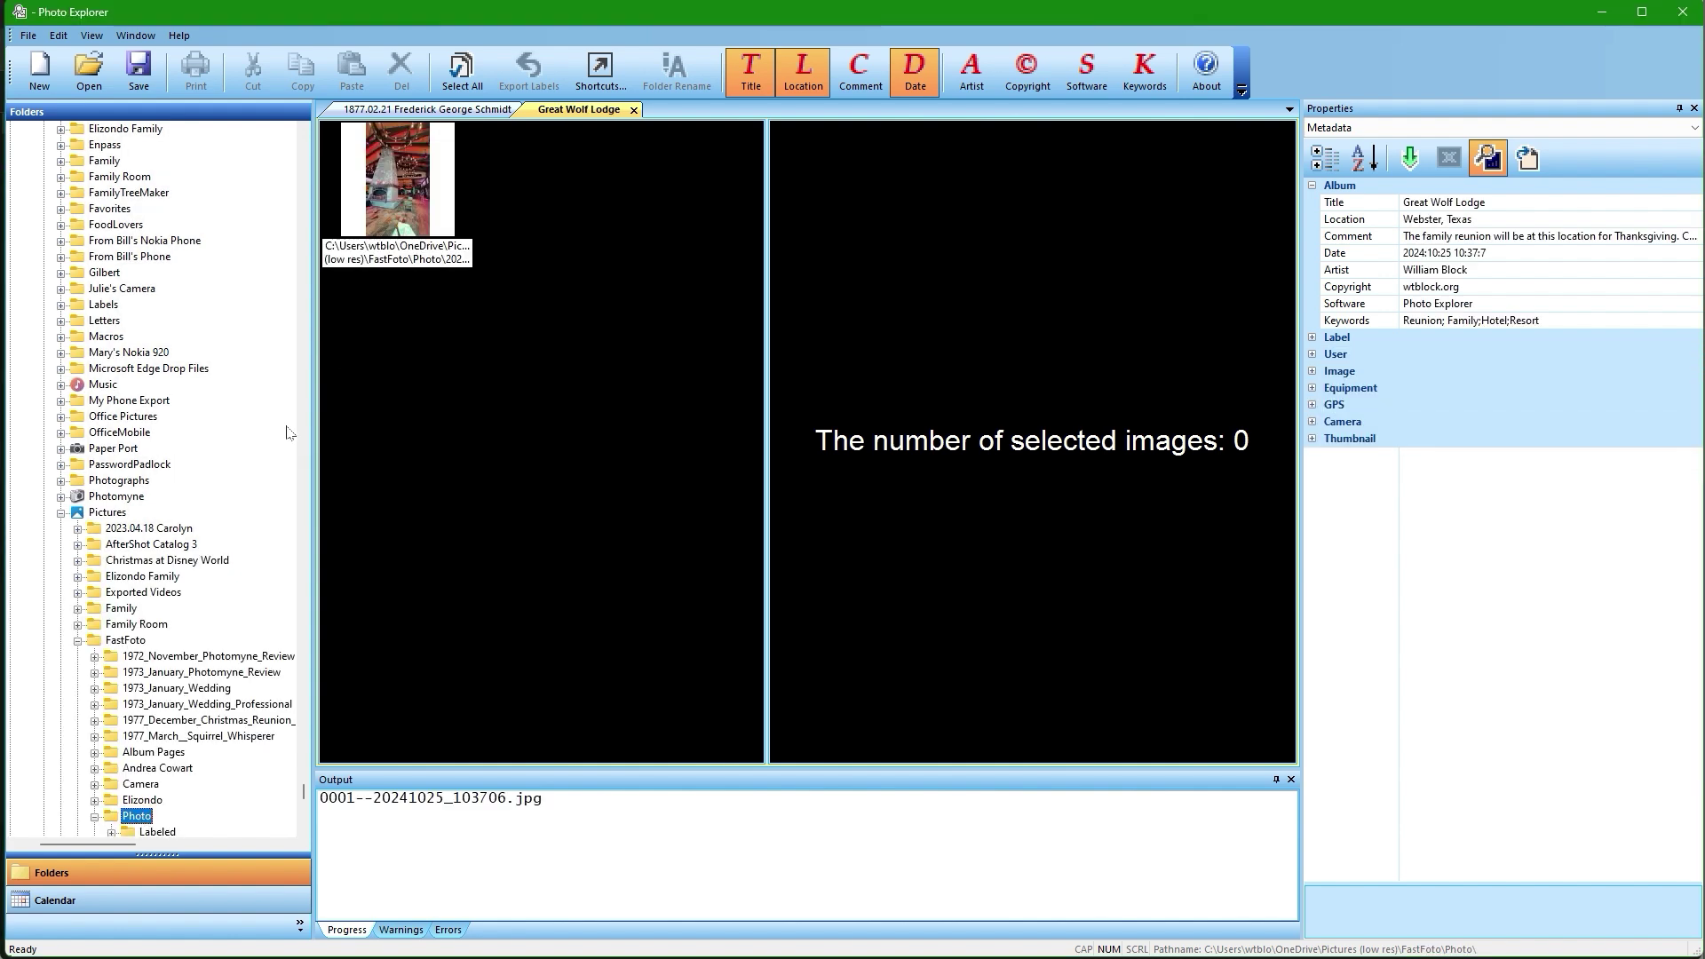
pyautogui.click(381, 195)
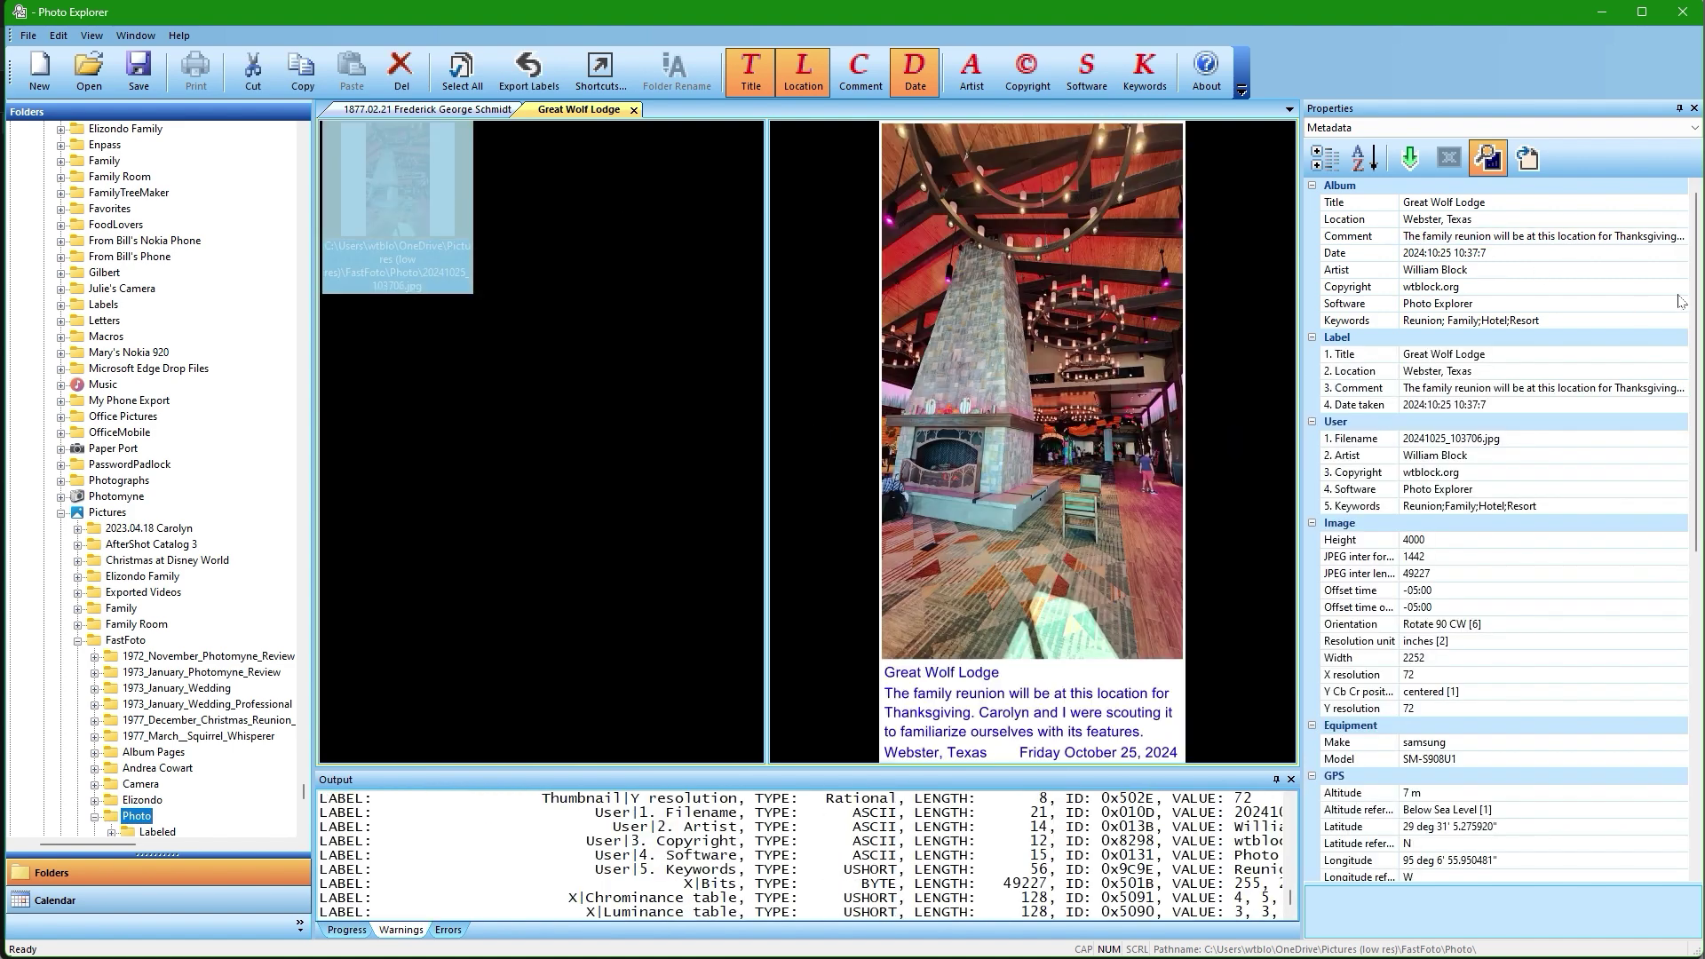
pyautogui.moveTo(1692, 311); pyautogui.dragTo(1685, 344)
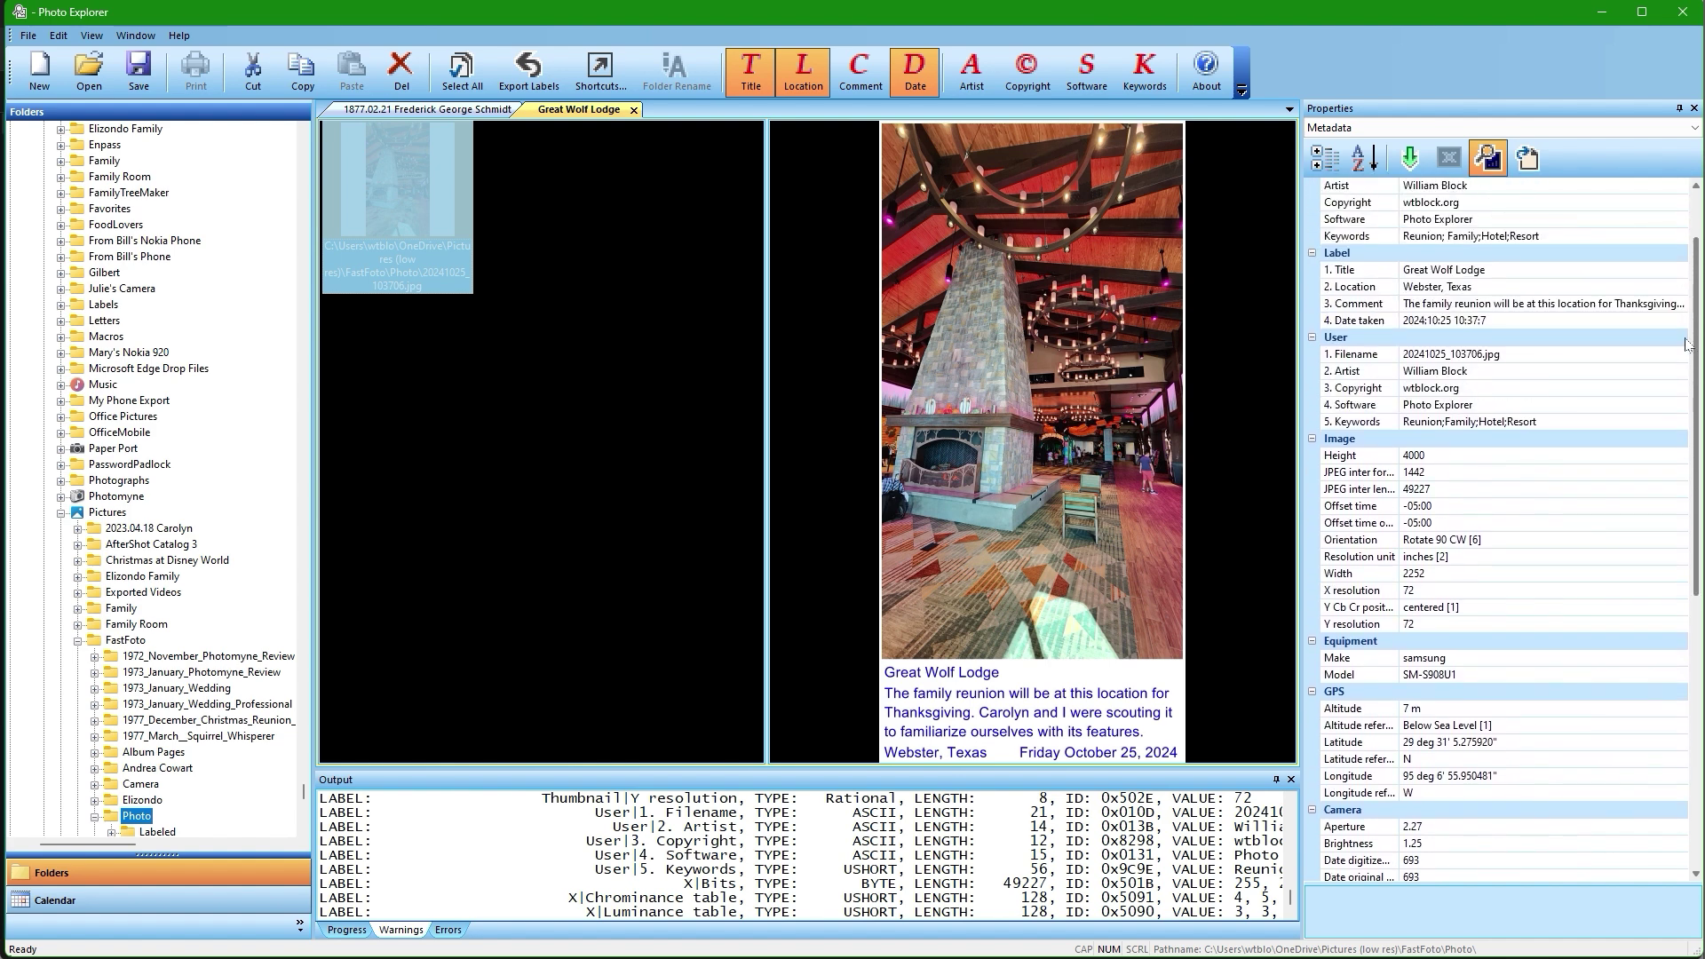
# Try Horizontal, Rotate 180 and Rotate 270 CW on the Great Wolf Lodge photo, then keep Rotate 90 CW.
pyautogui.click(1363, 543)
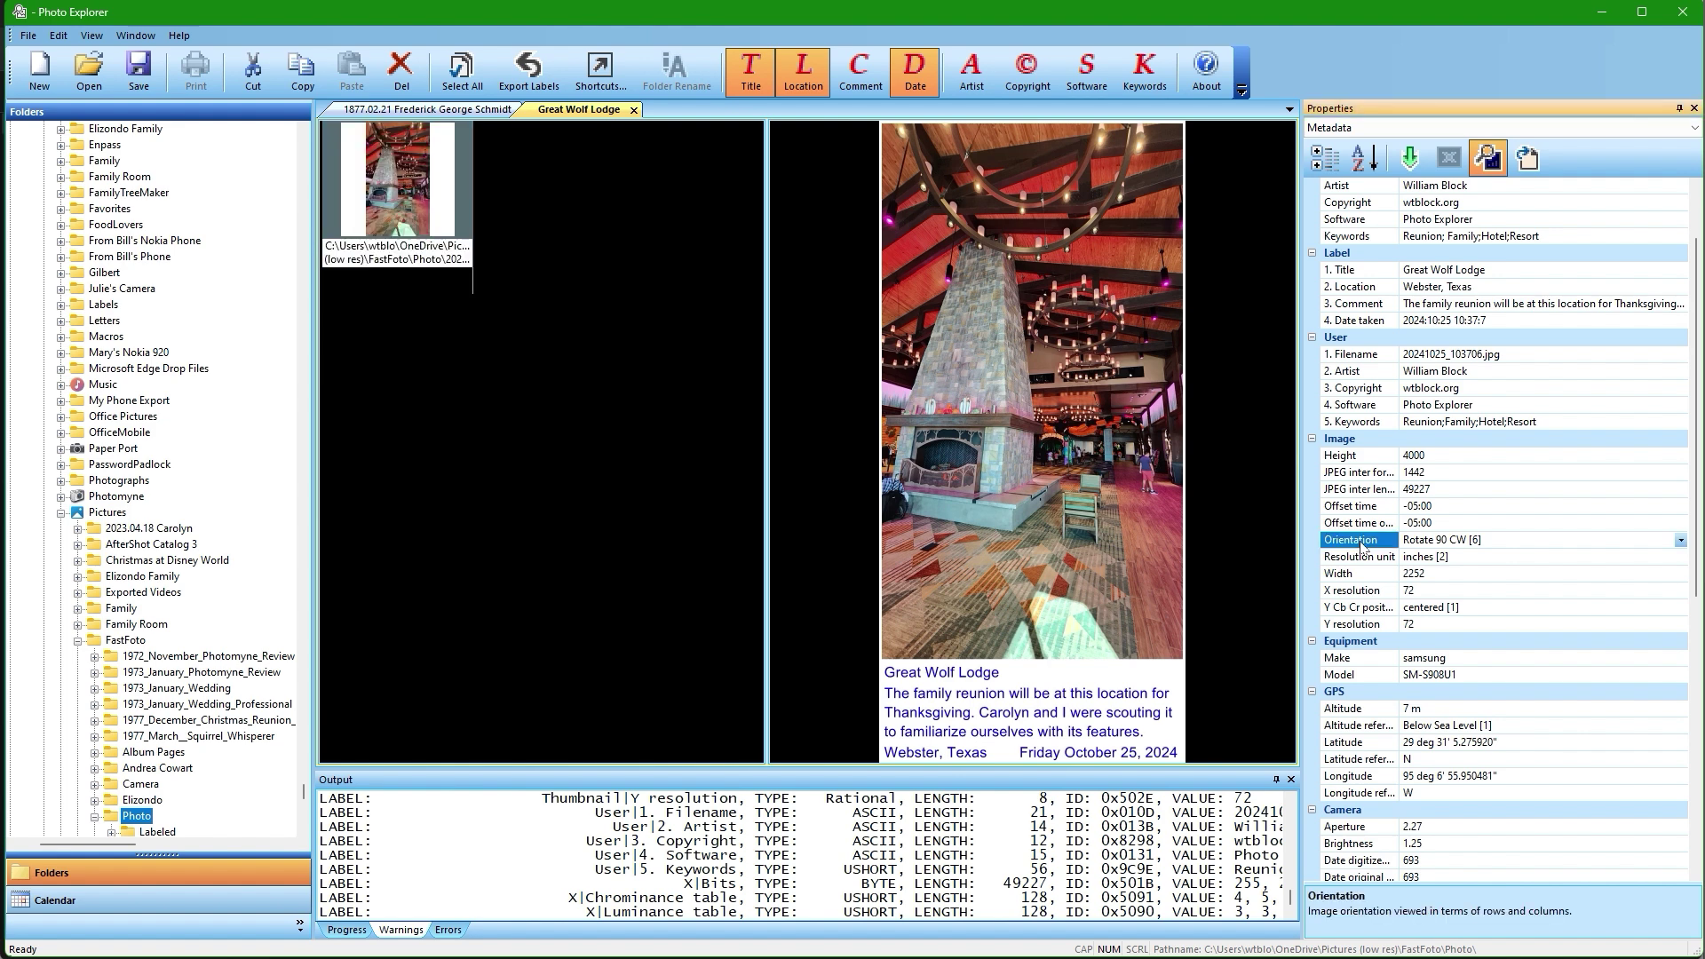
pyautogui.click(1680, 542)
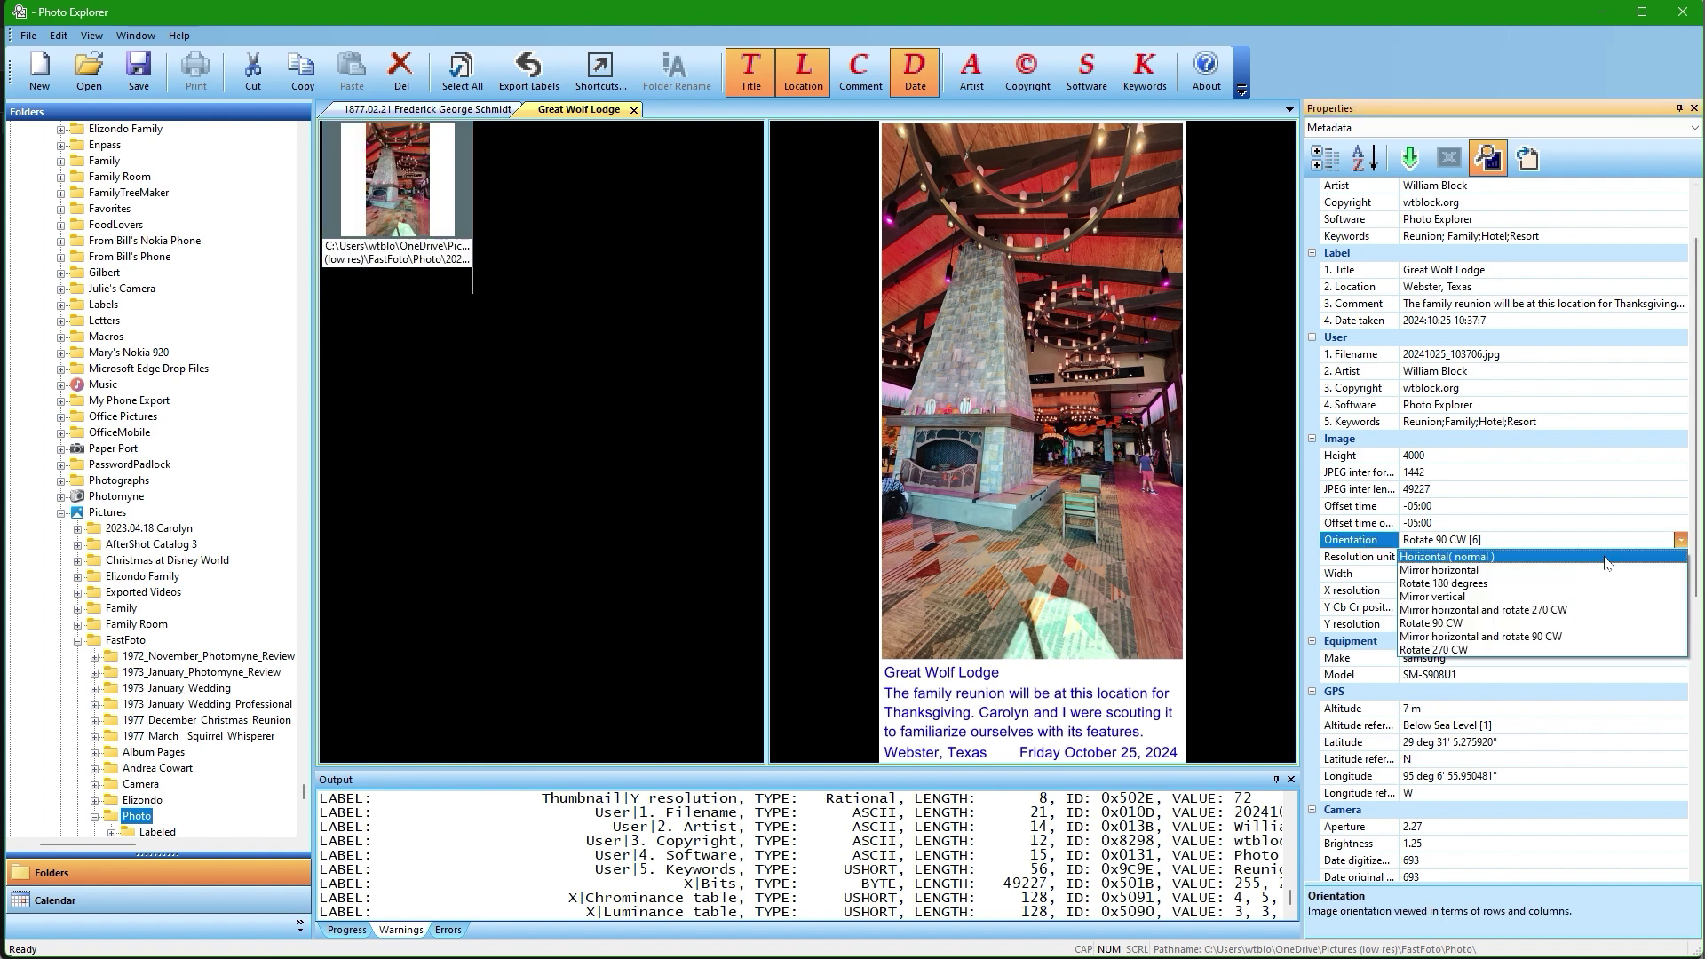
pyautogui.click(1608, 558)
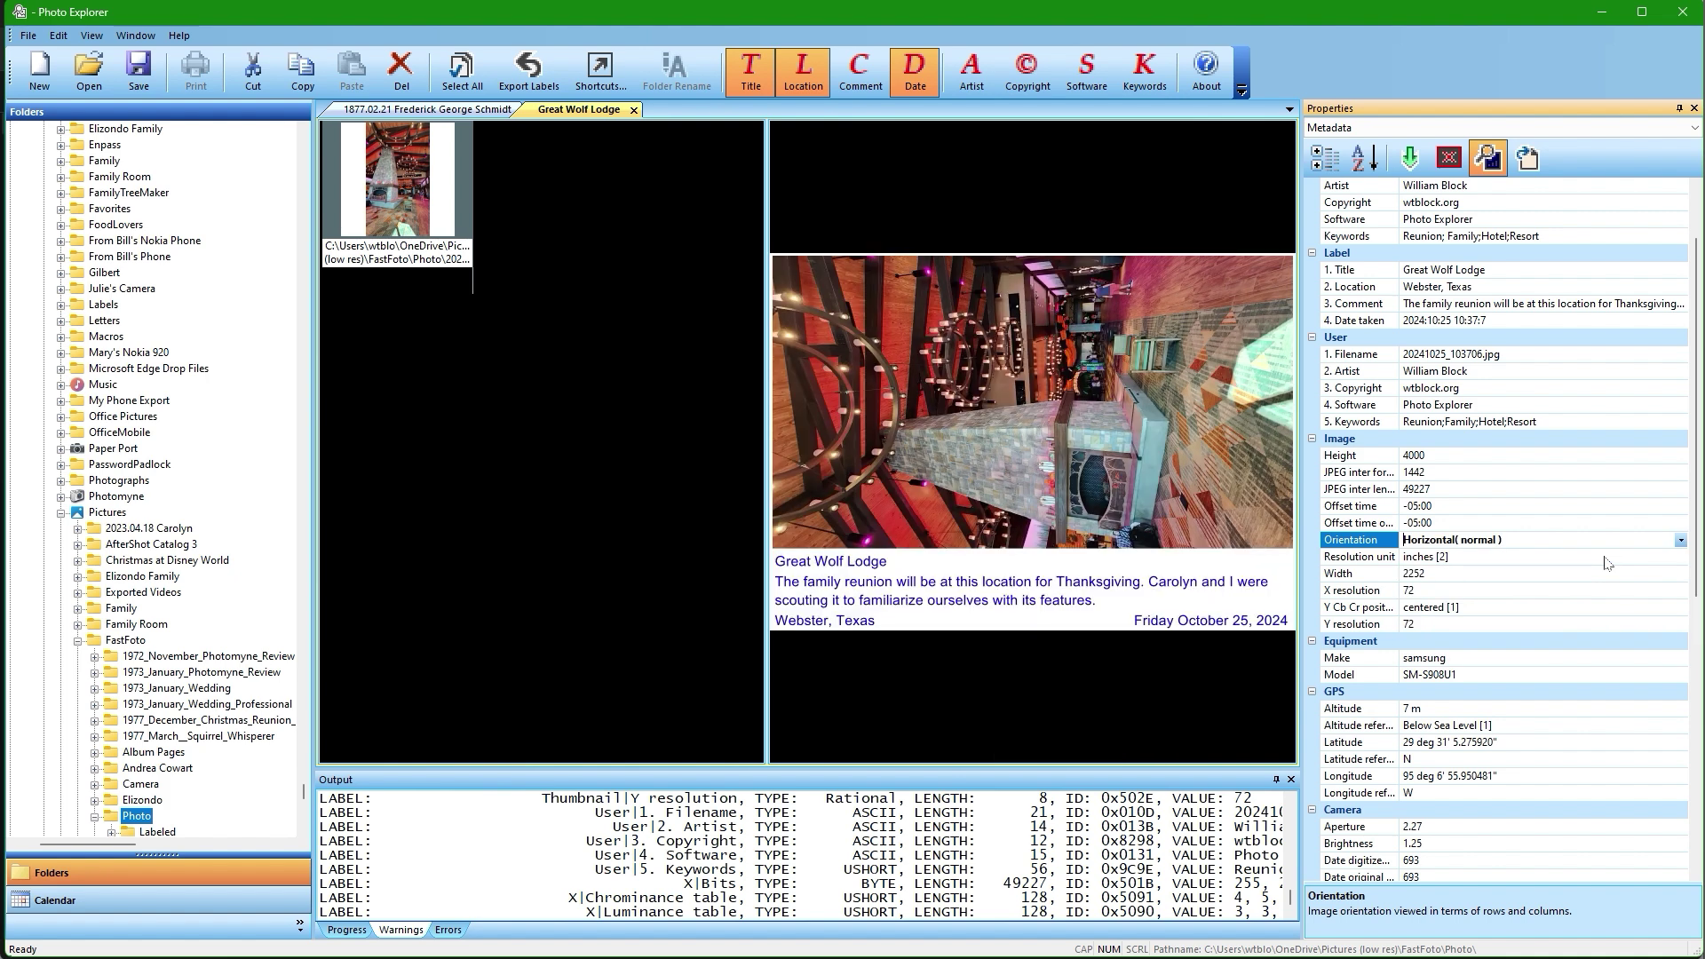
pyautogui.click(1680, 541)
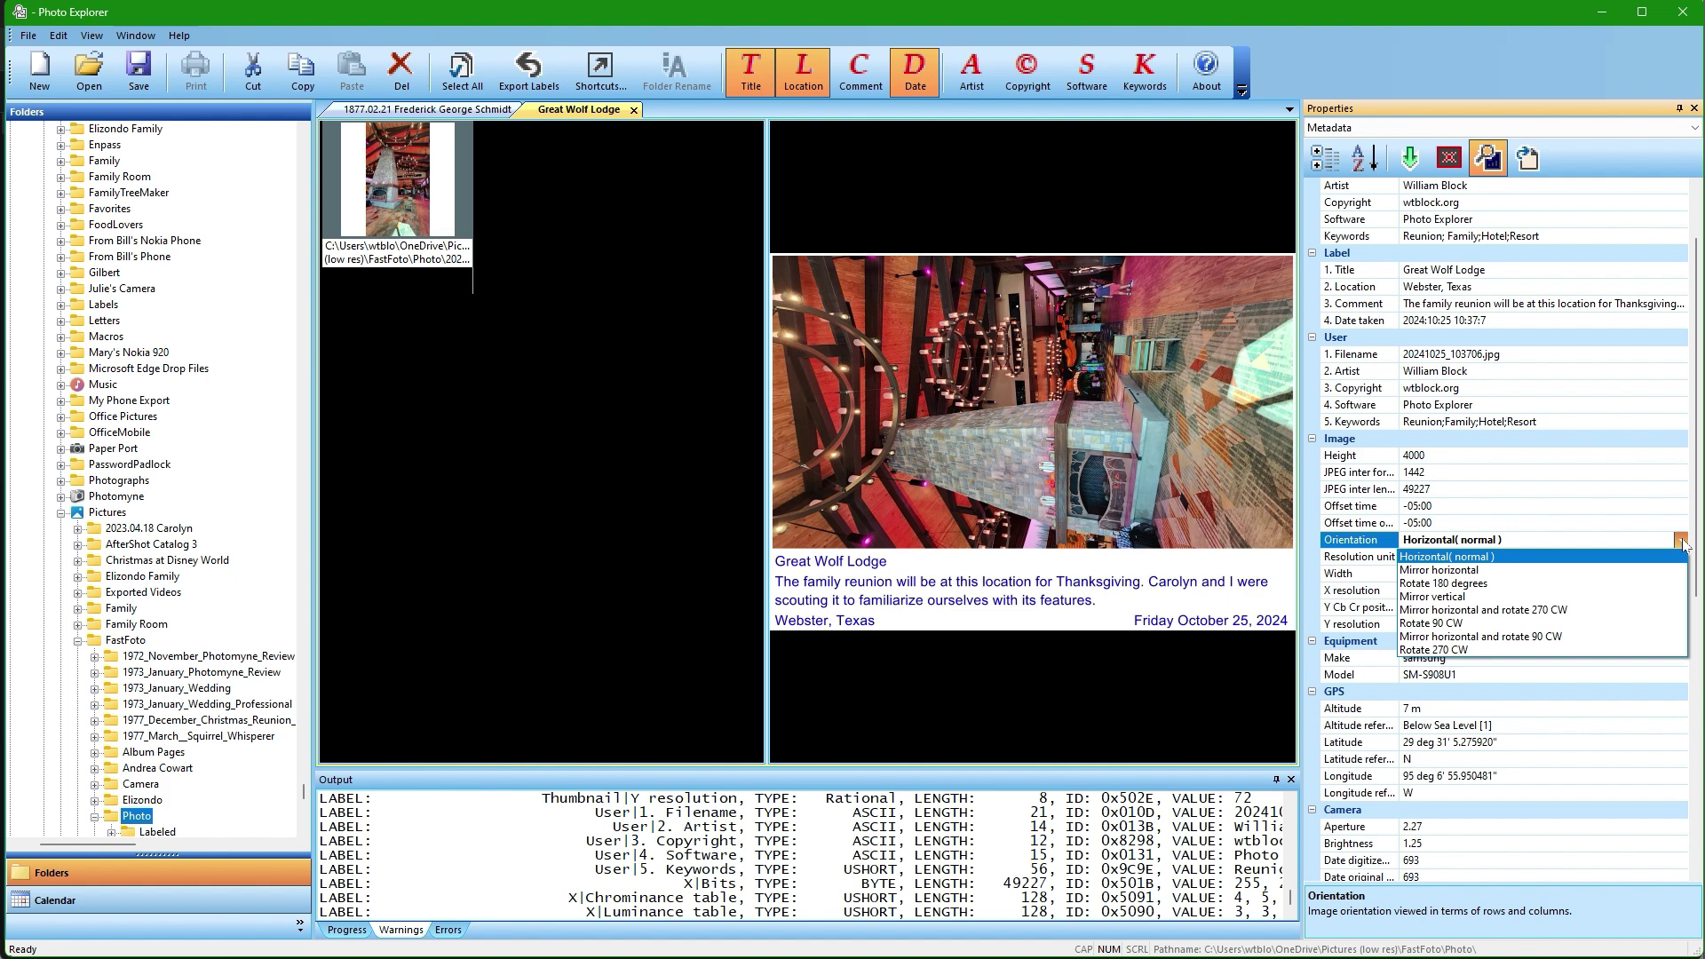
pyautogui.click(1631, 584)
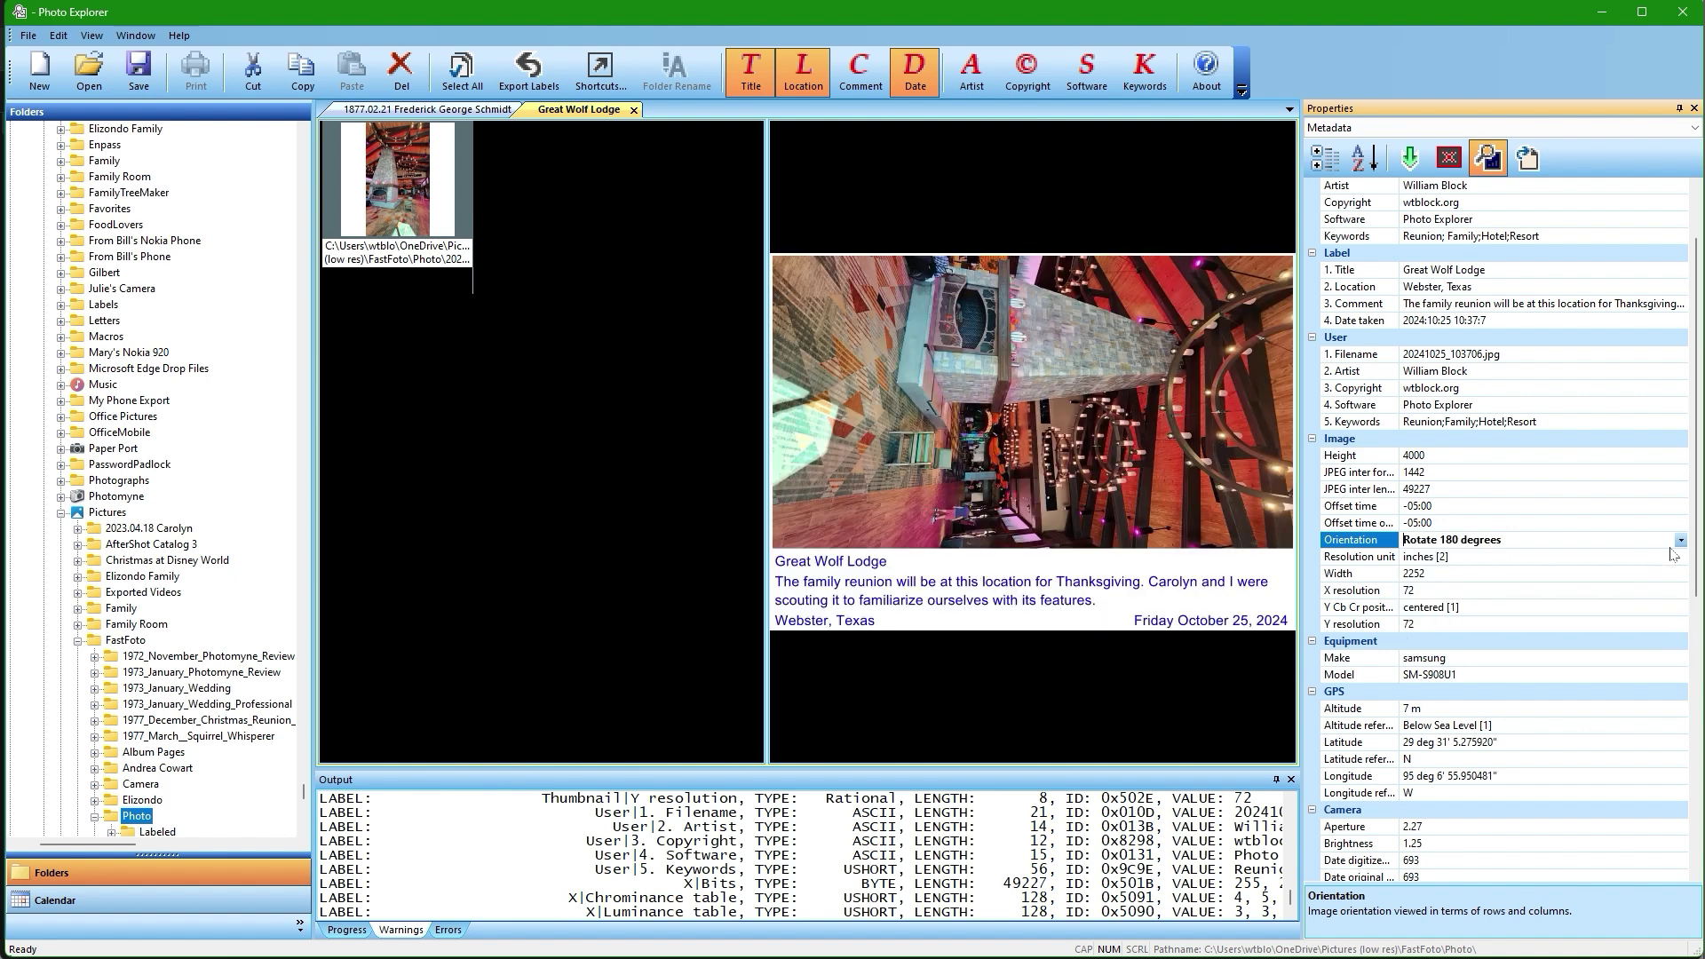
pyautogui.click(1680, 542)
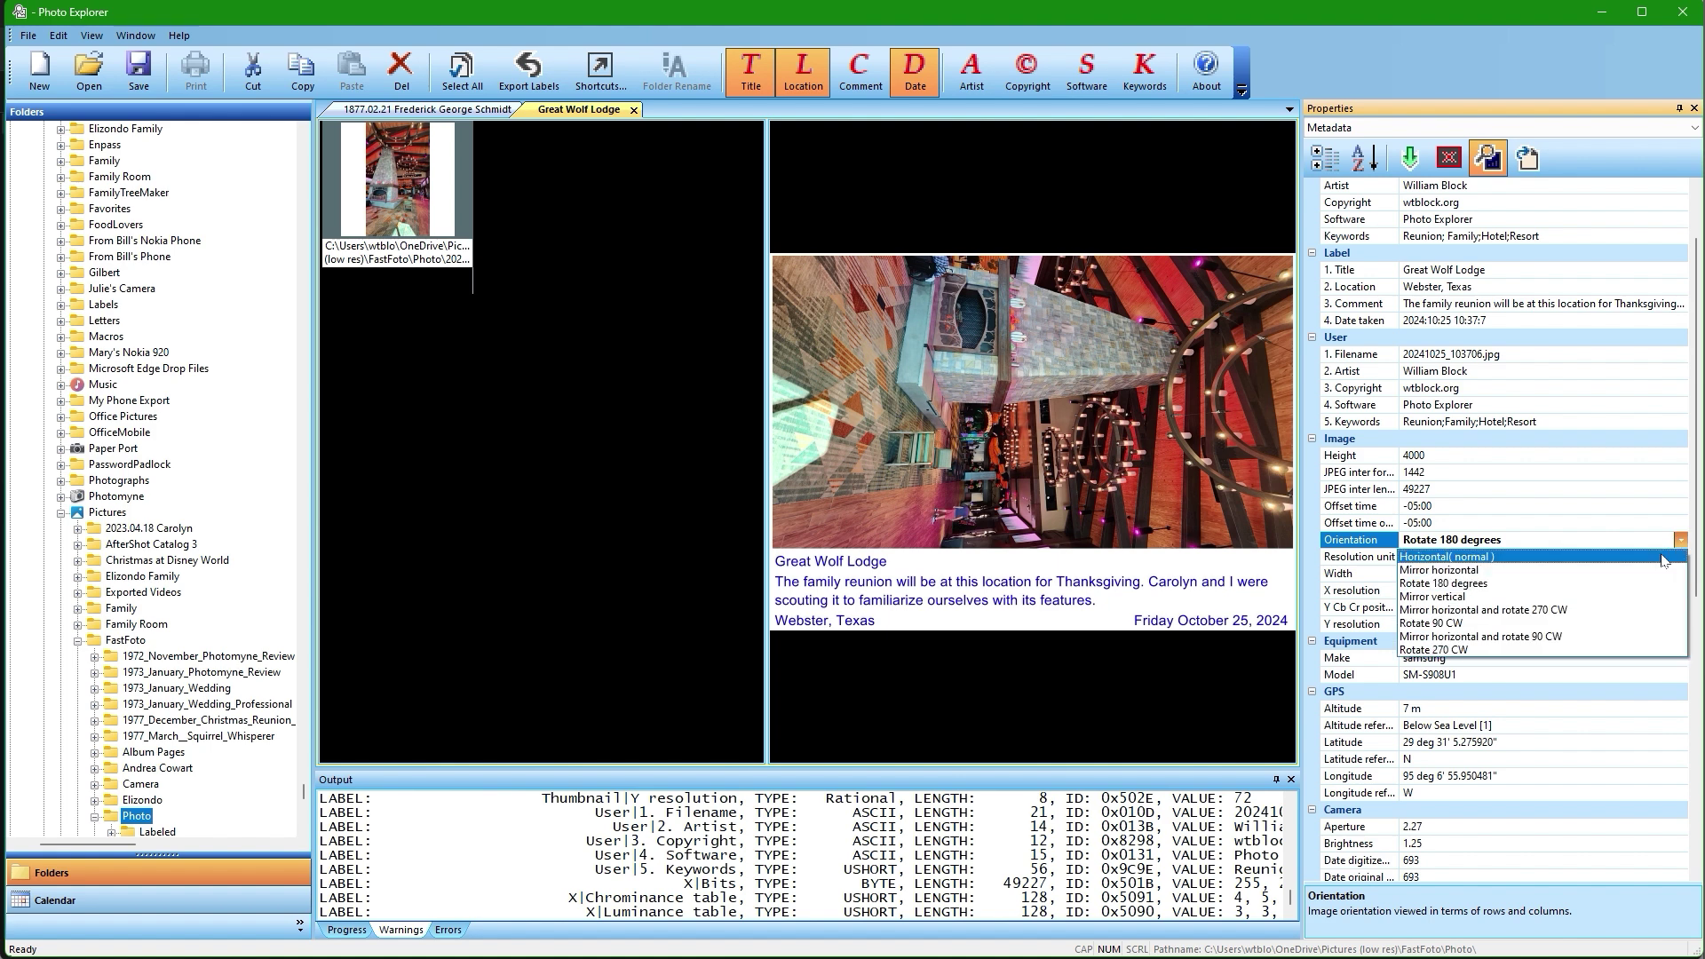
pyautogui.click(1613, 650)
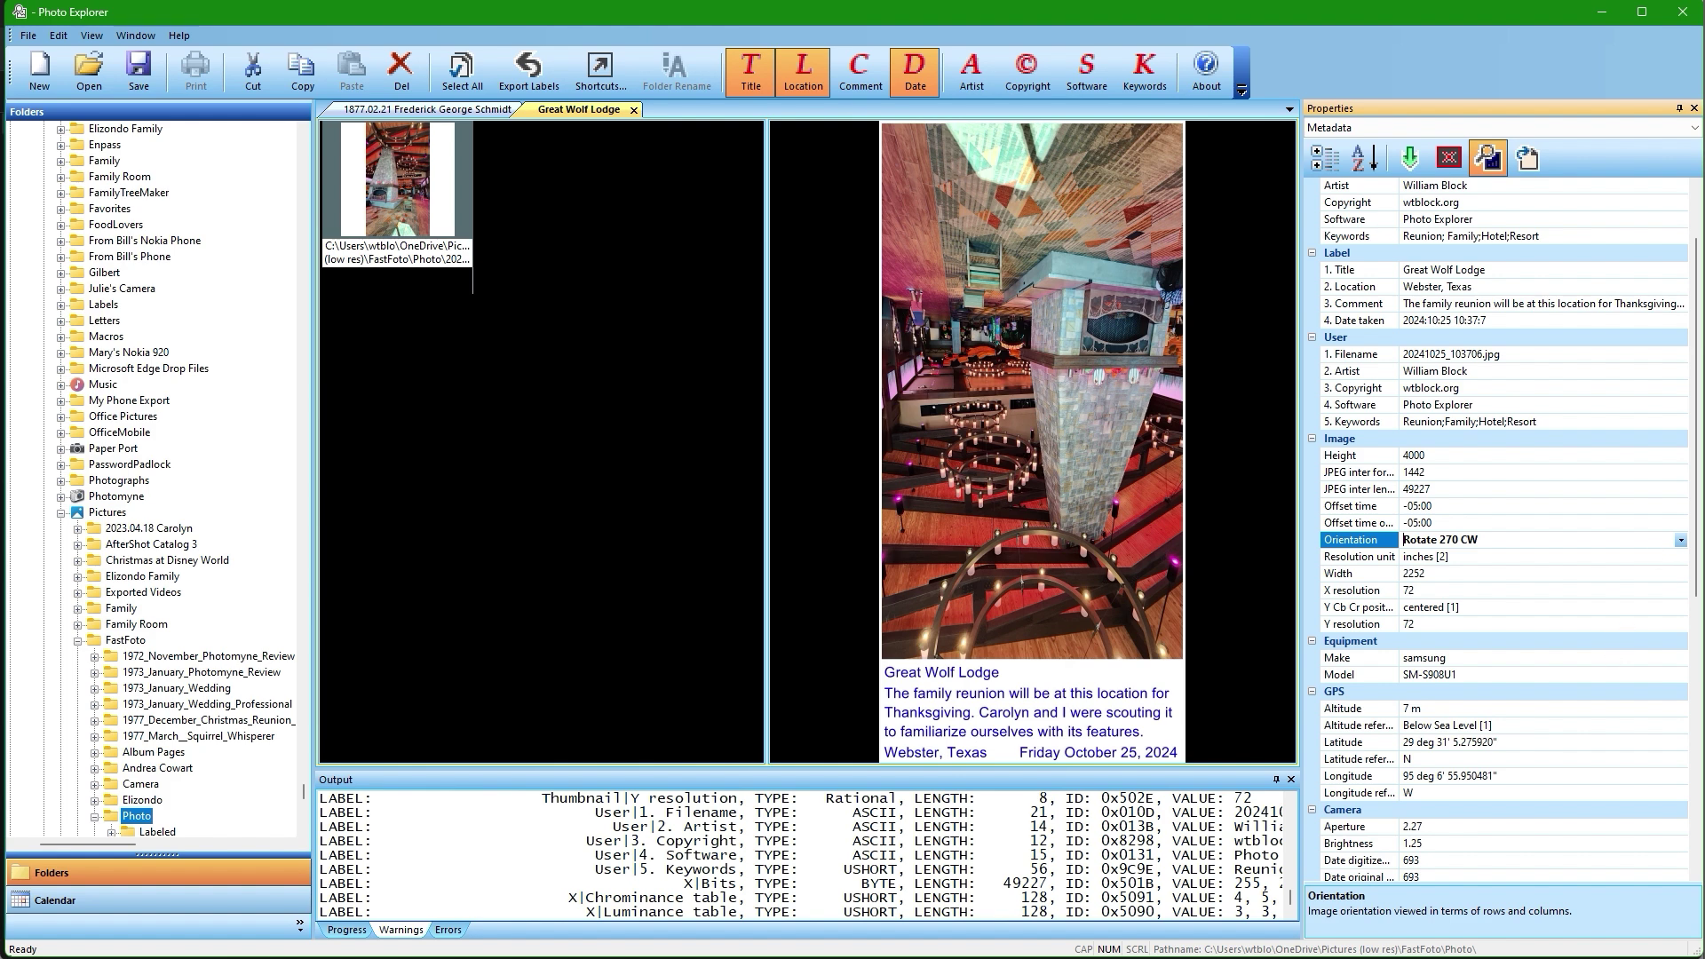
pyautogui.click(1680, 540)
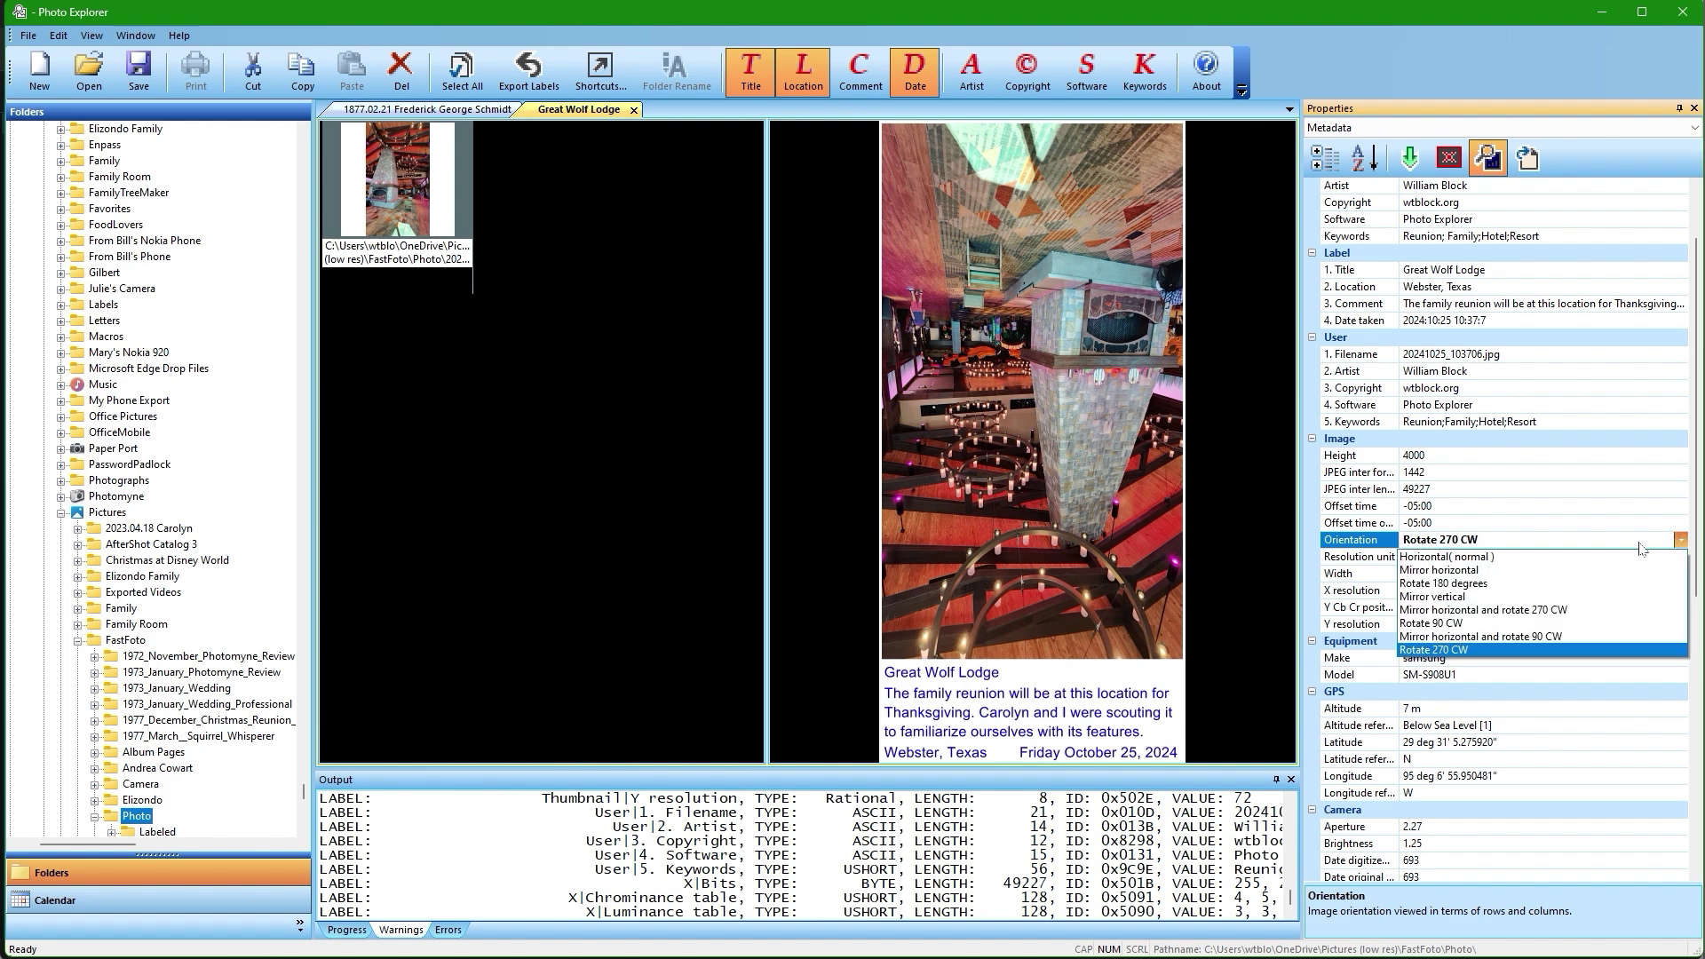
pyautogui.click(1529, 623)
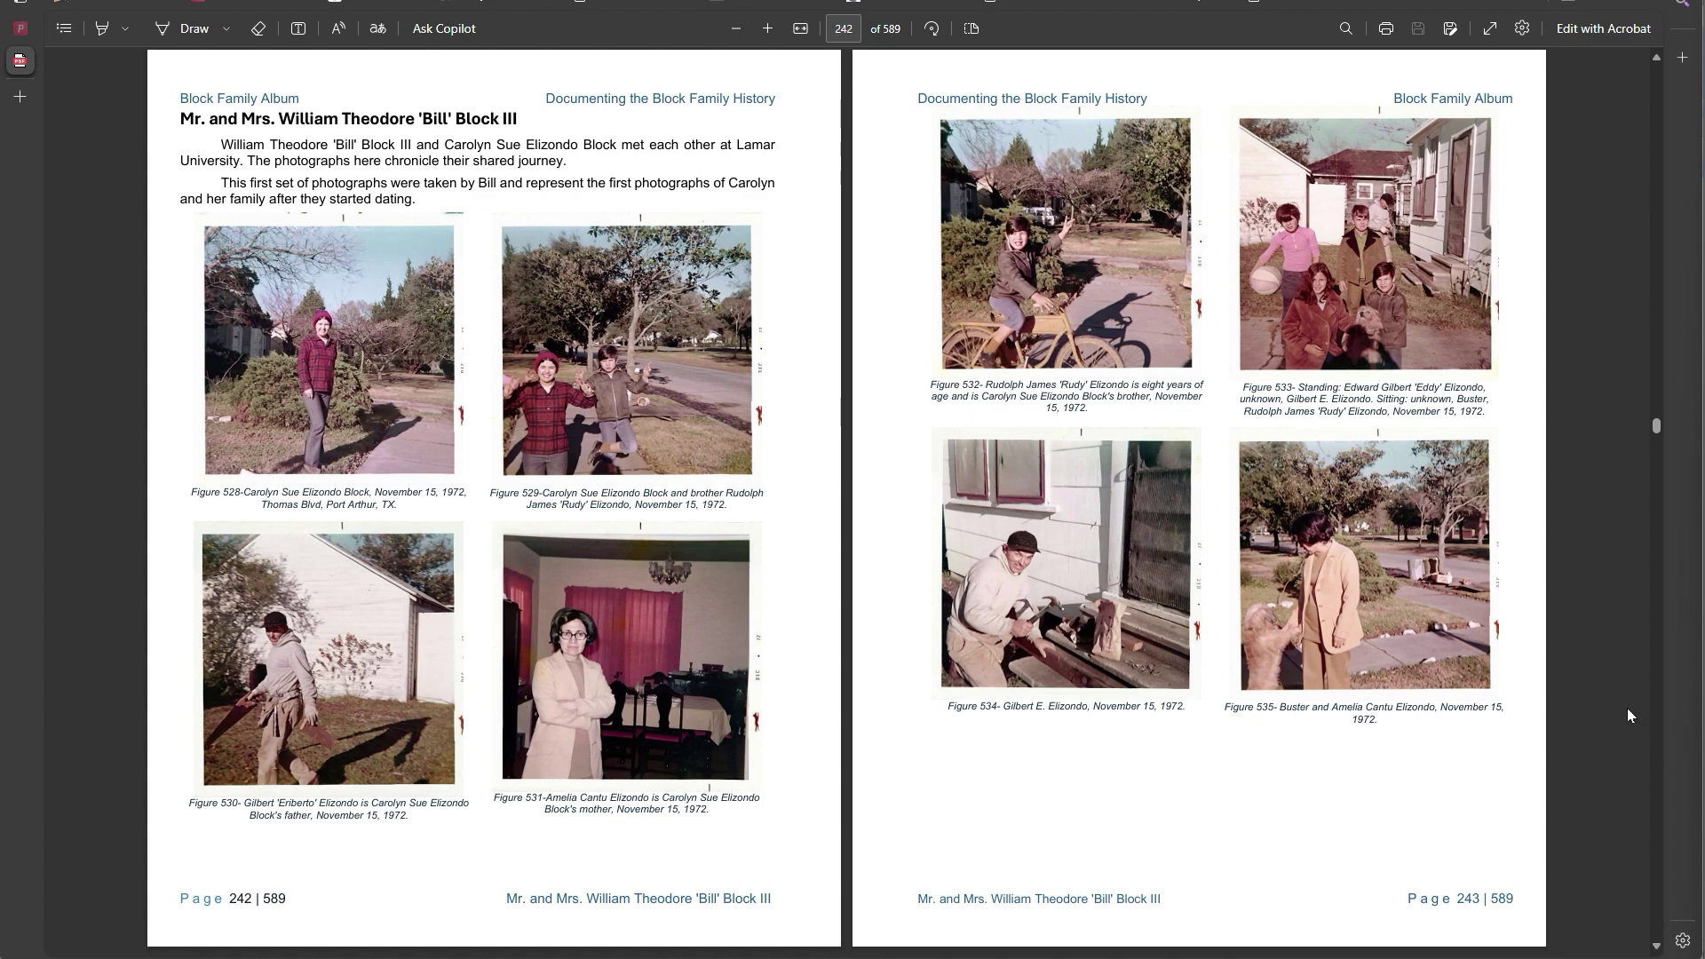
# Page forward through the Block Family Album PDF from the 242–243 spread to pages 284–285.
pyautogui.press('Right')
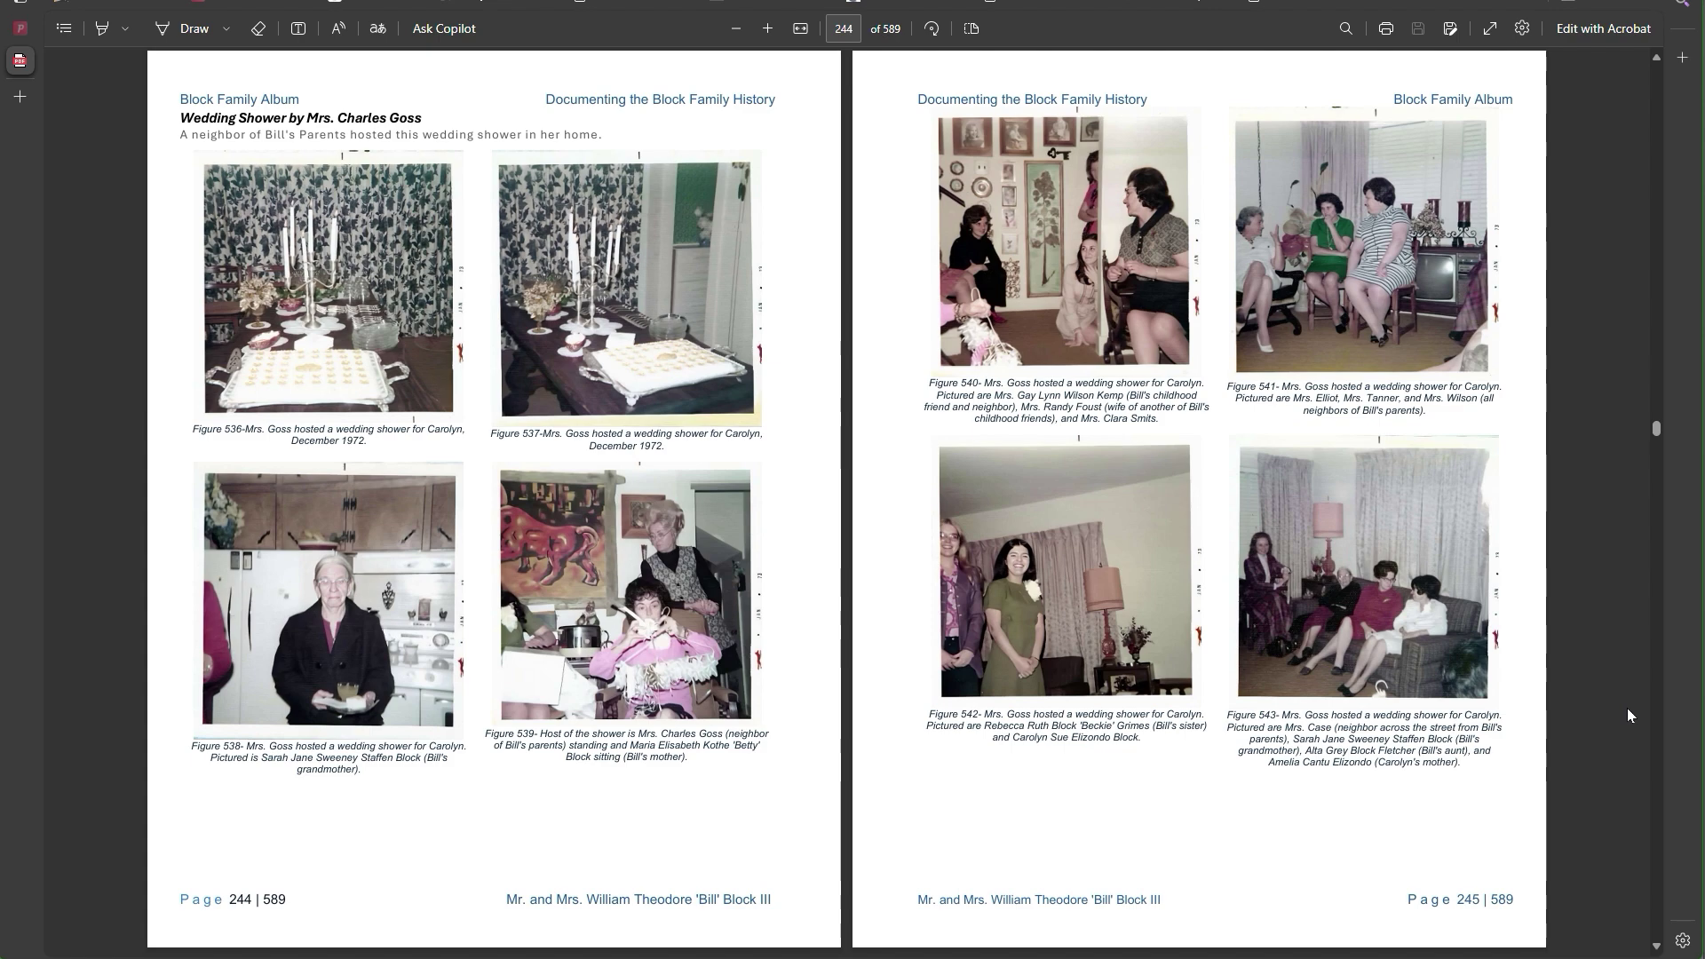
pyautogui.press('Right')
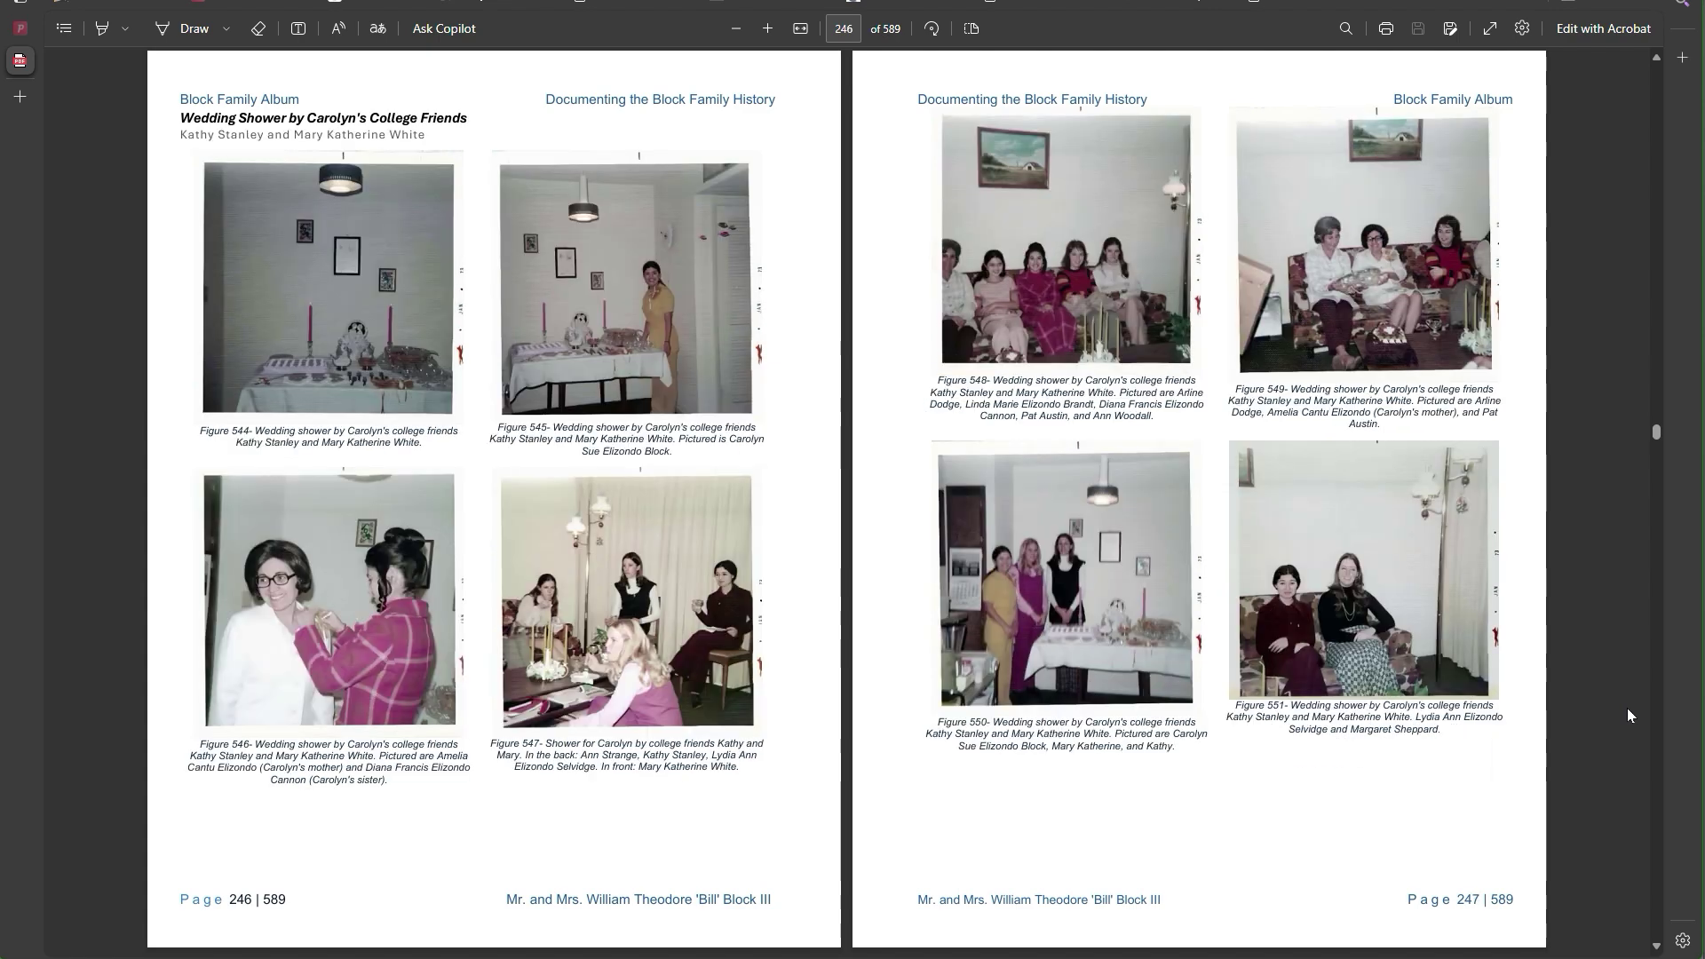
pyautogui.press('Right')
pyautogui.press('Right')
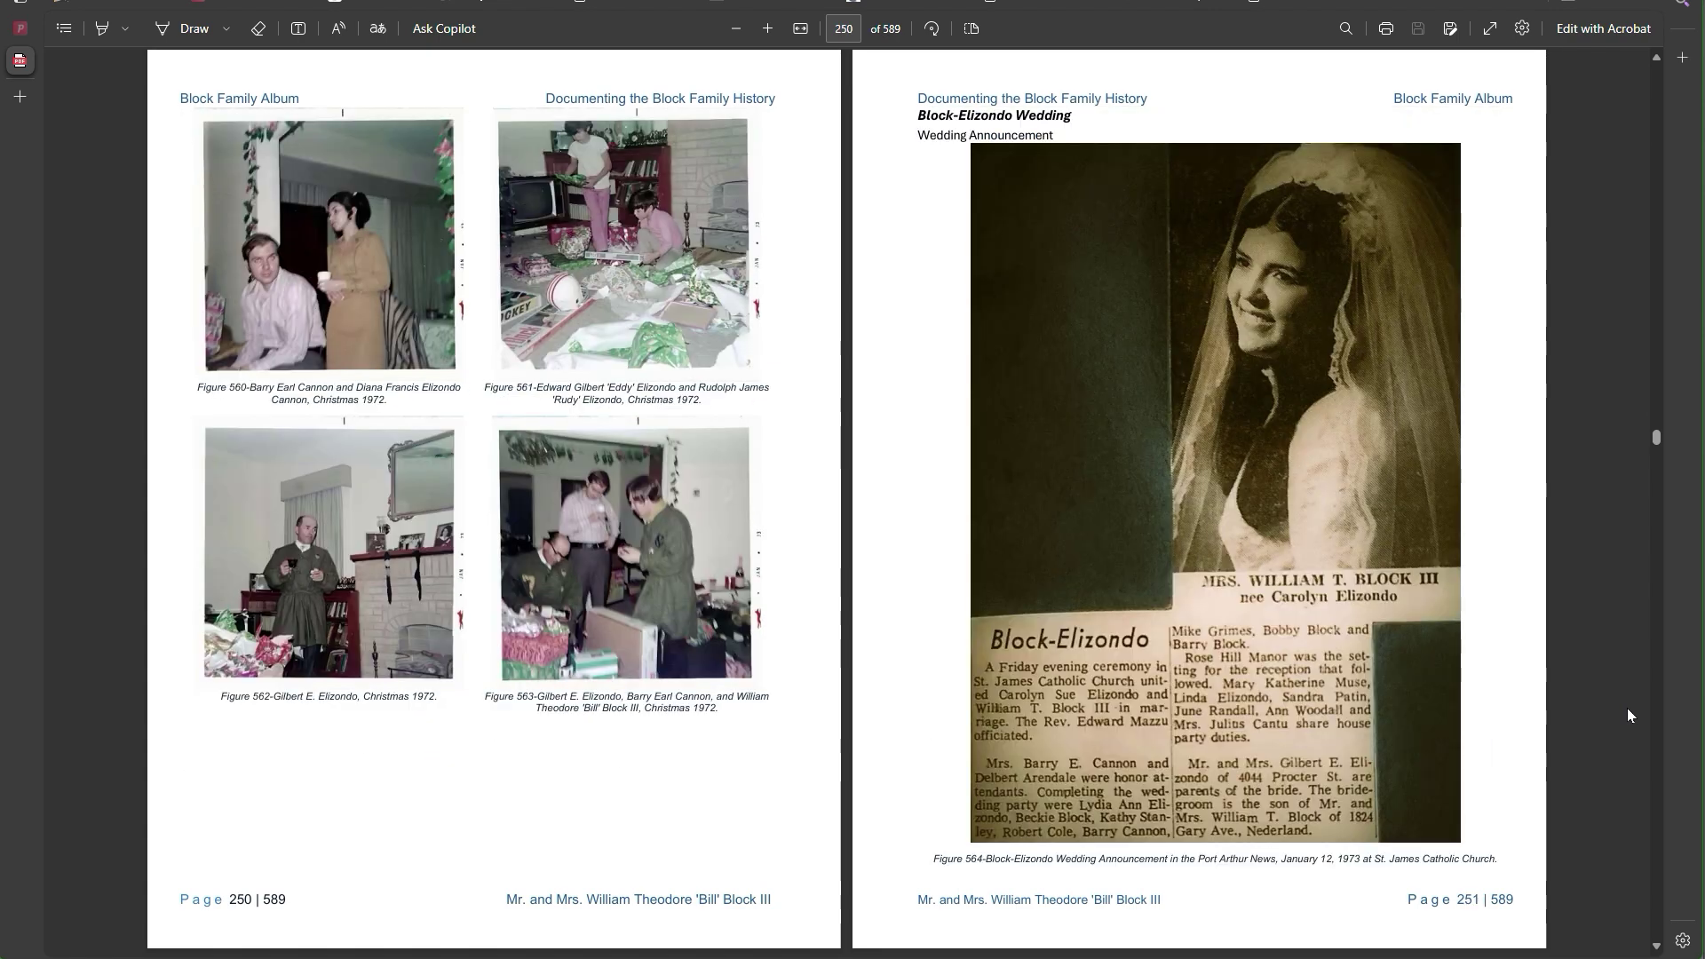
pyautogui.press('Right')
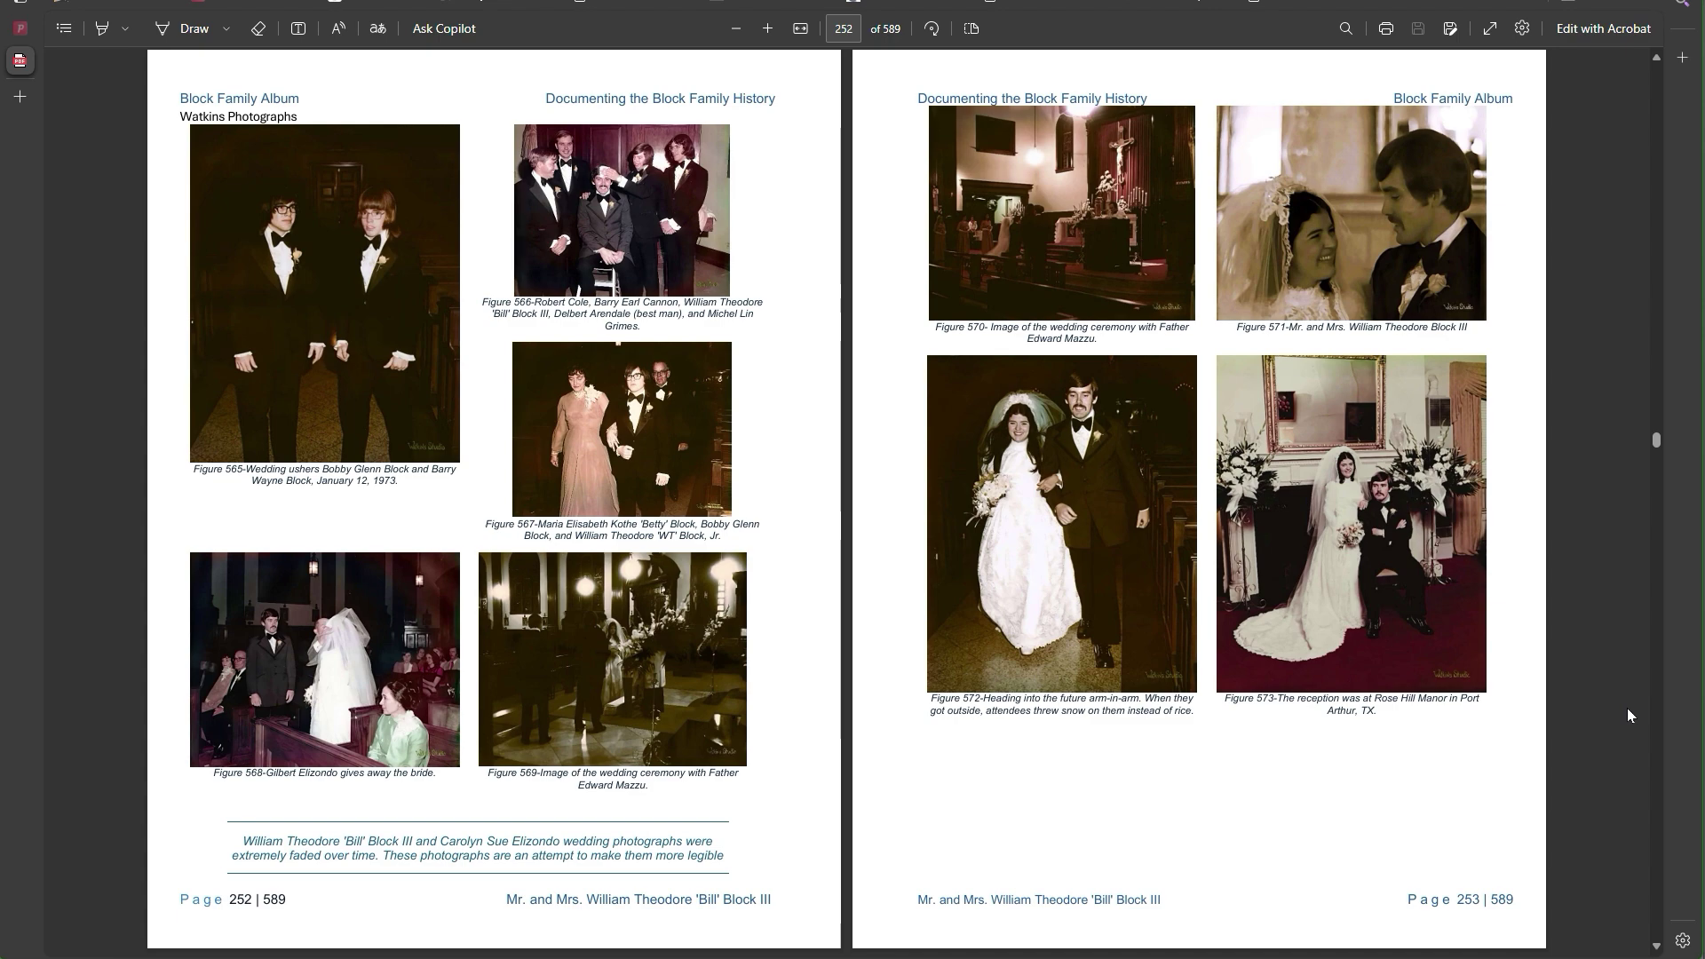
pyautogui.press('Right')
pyautogui.press('Right')
pyautogui.press('Right')
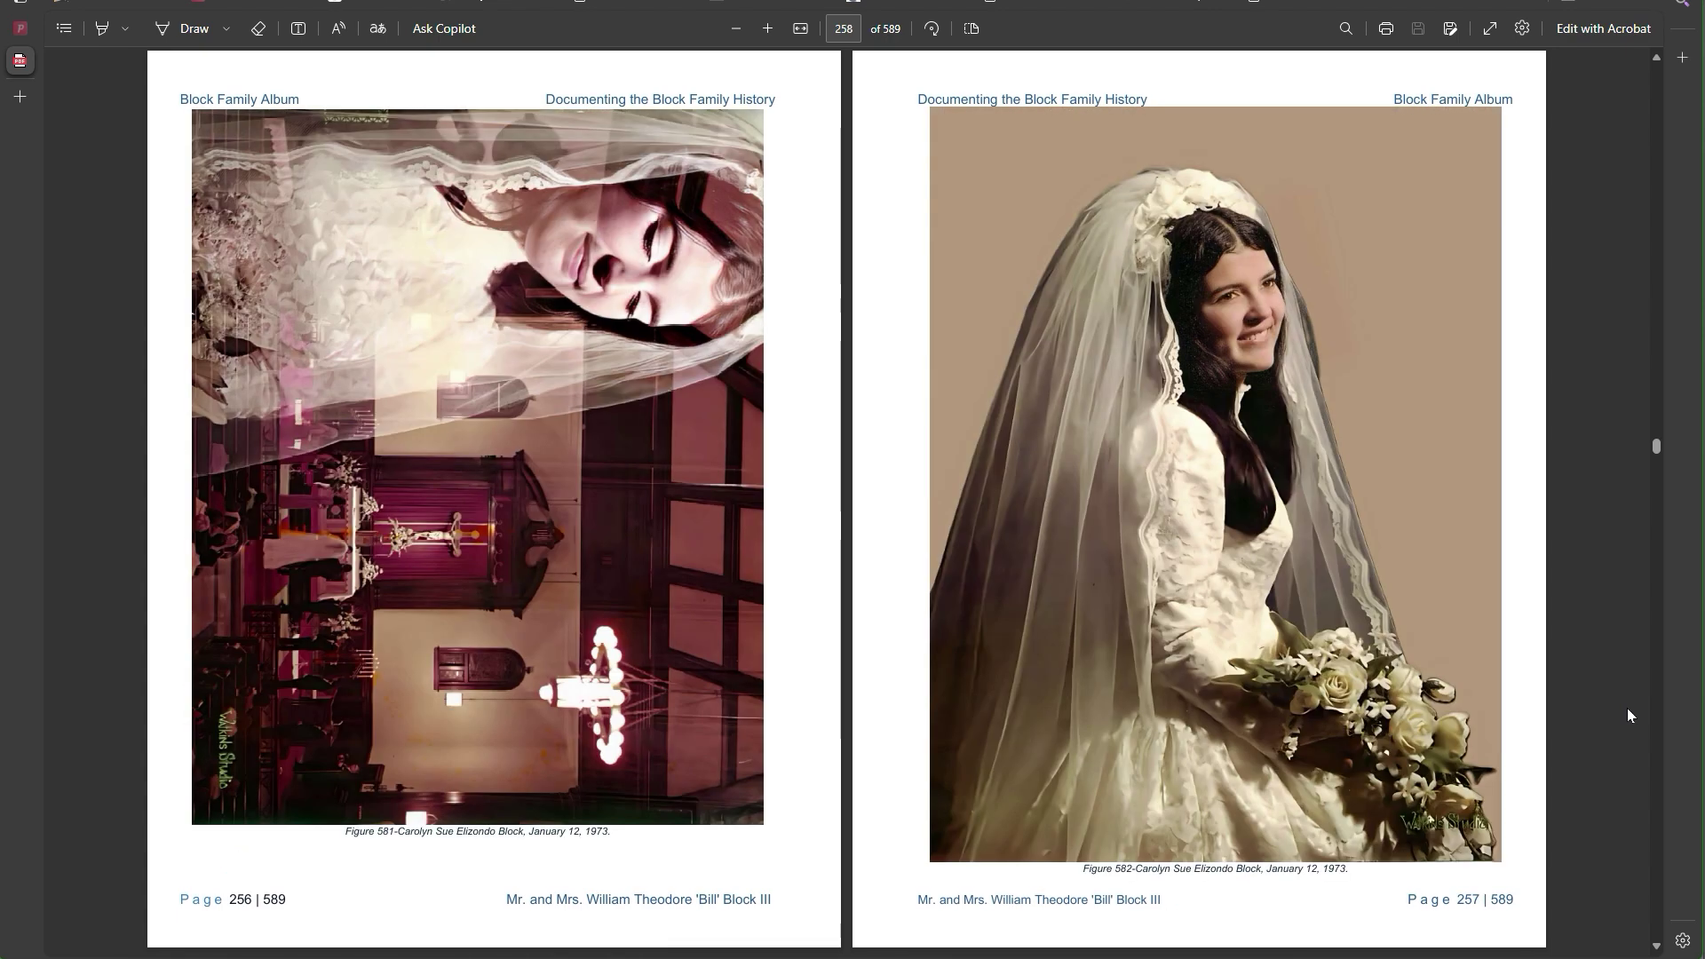
pyautogui.press('Right')
pyautogui.press('Right')
pyautogui.press('Right')
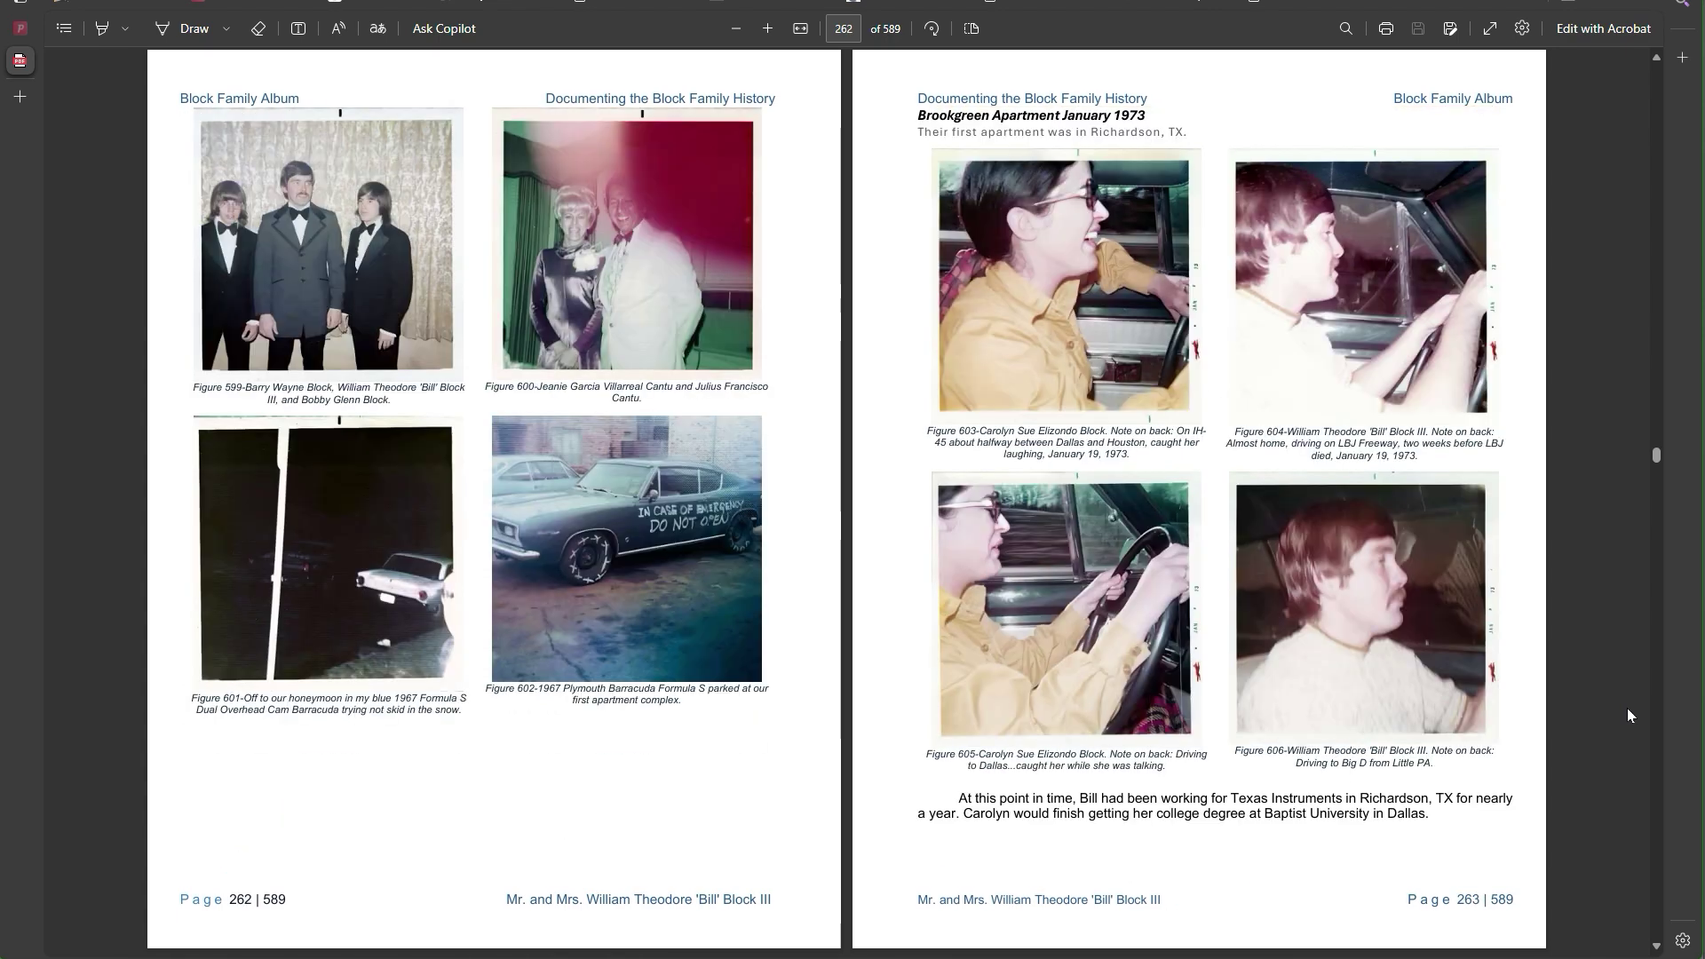
pyautogui.press('Right')
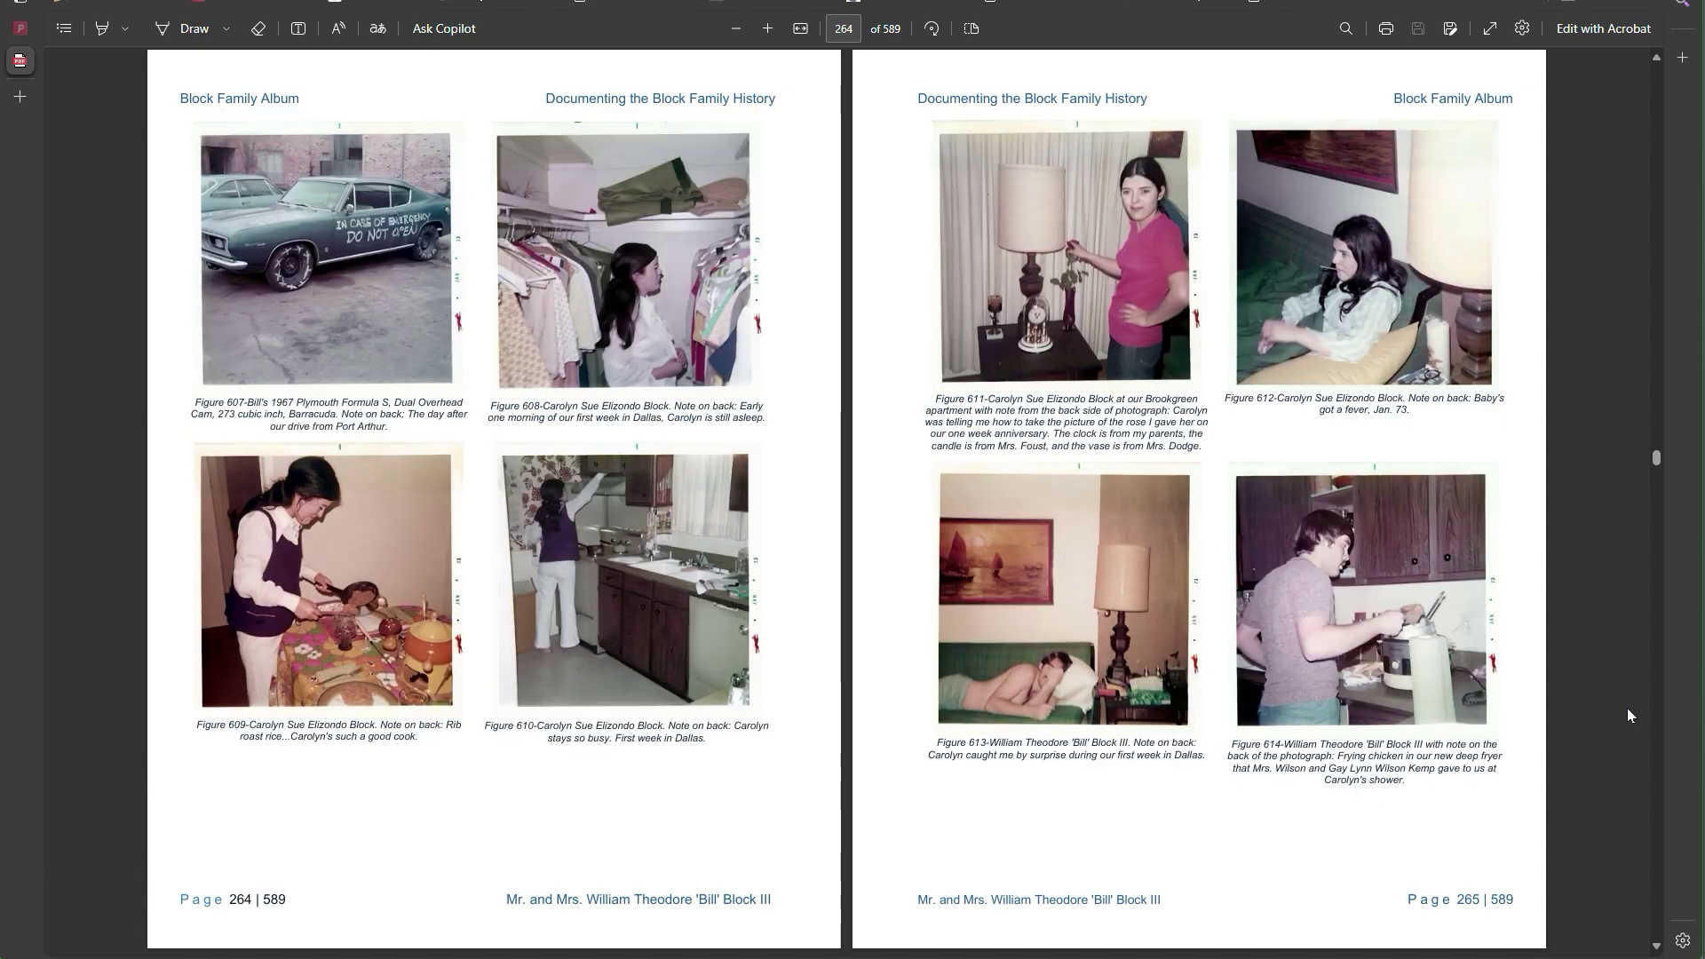
pyautogui.press('Right')
pyautogui.press('Right')
pyautogui.press('Right')
pyautogui.press('Right')
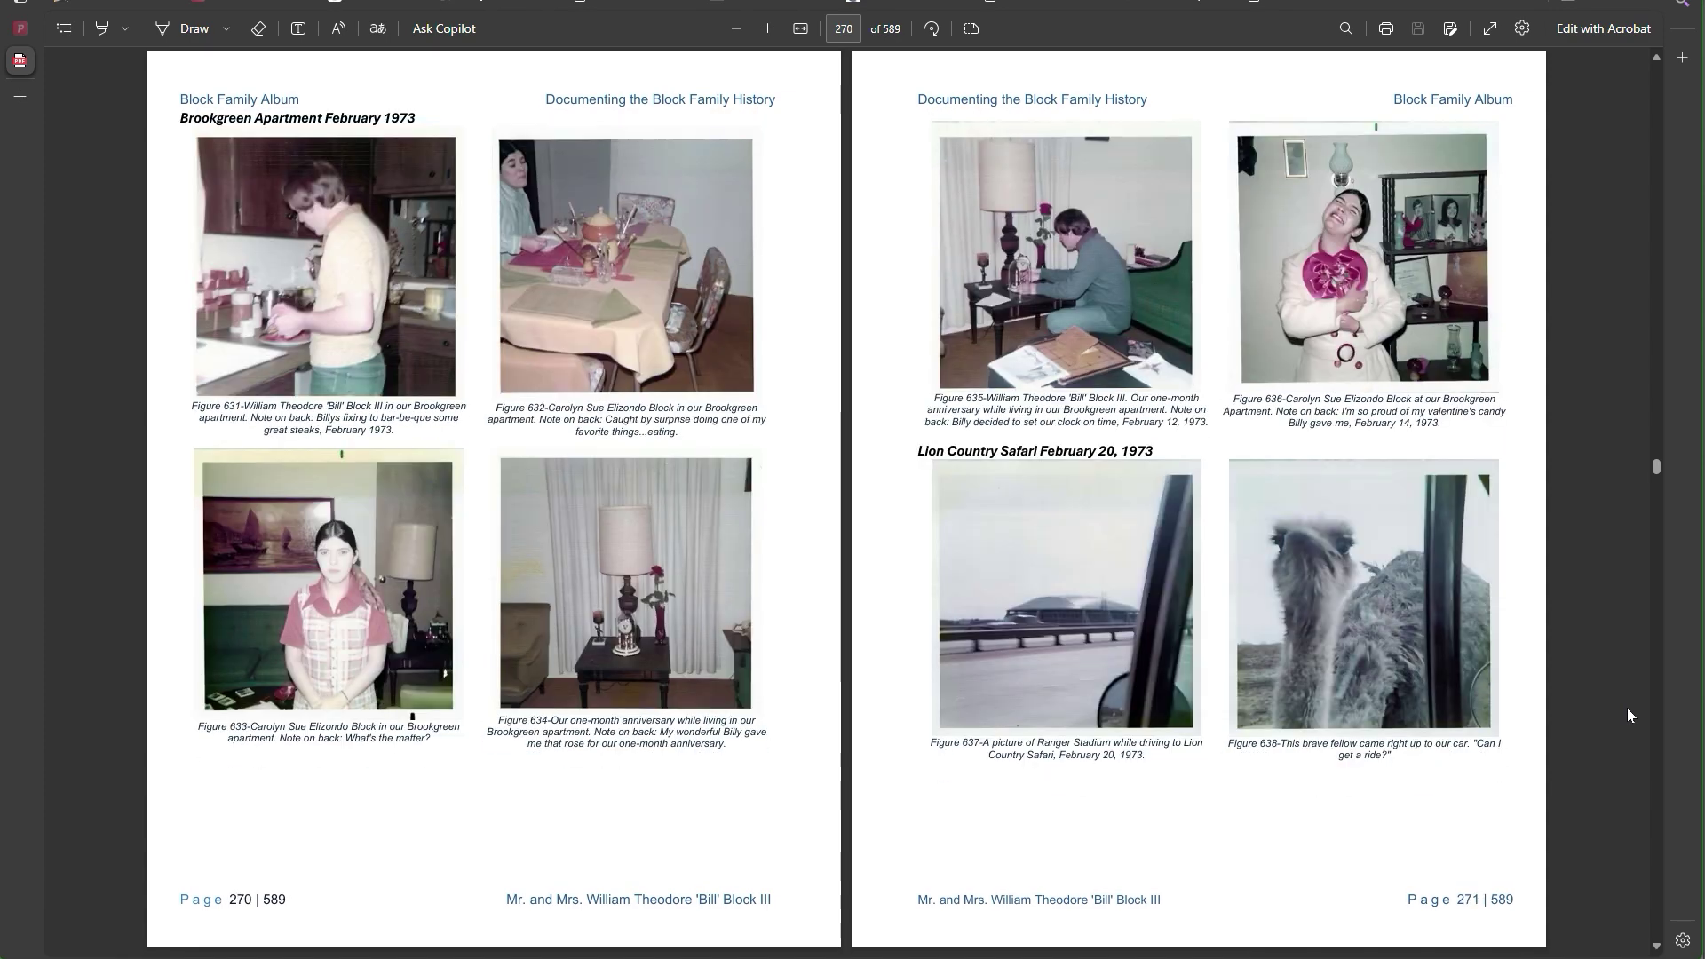
pyautogui.press('Right')
pyautogui.press('Right')
pyautogui.press('Right')
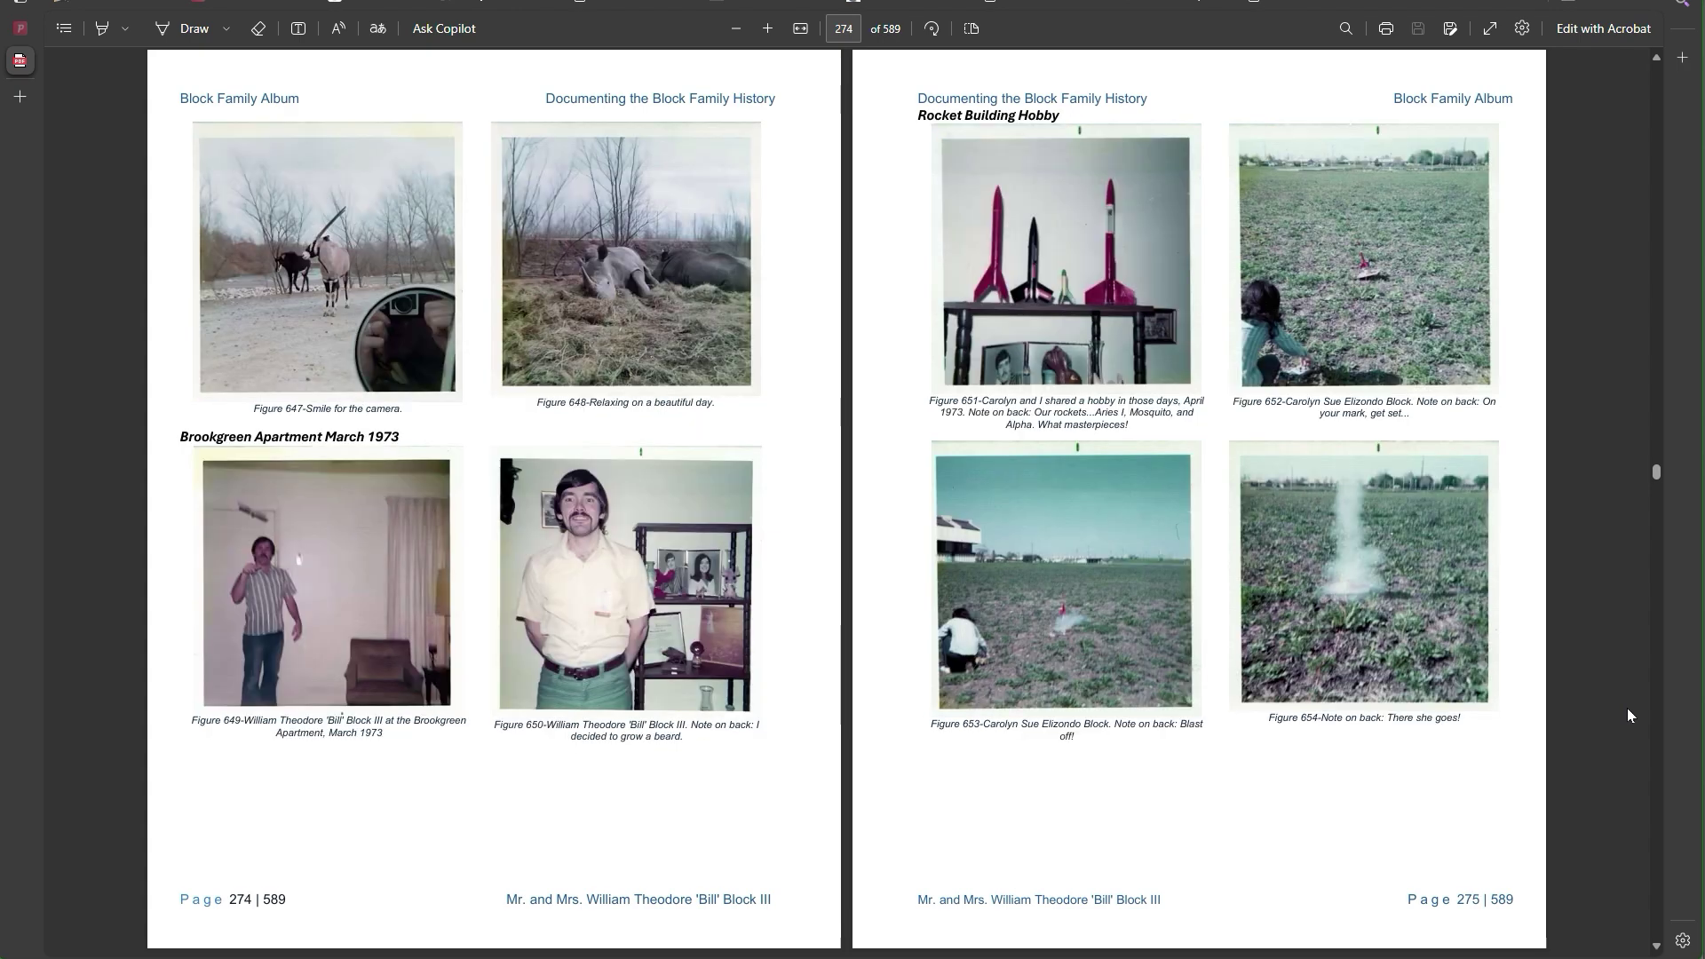
pyautogui.press('Right')
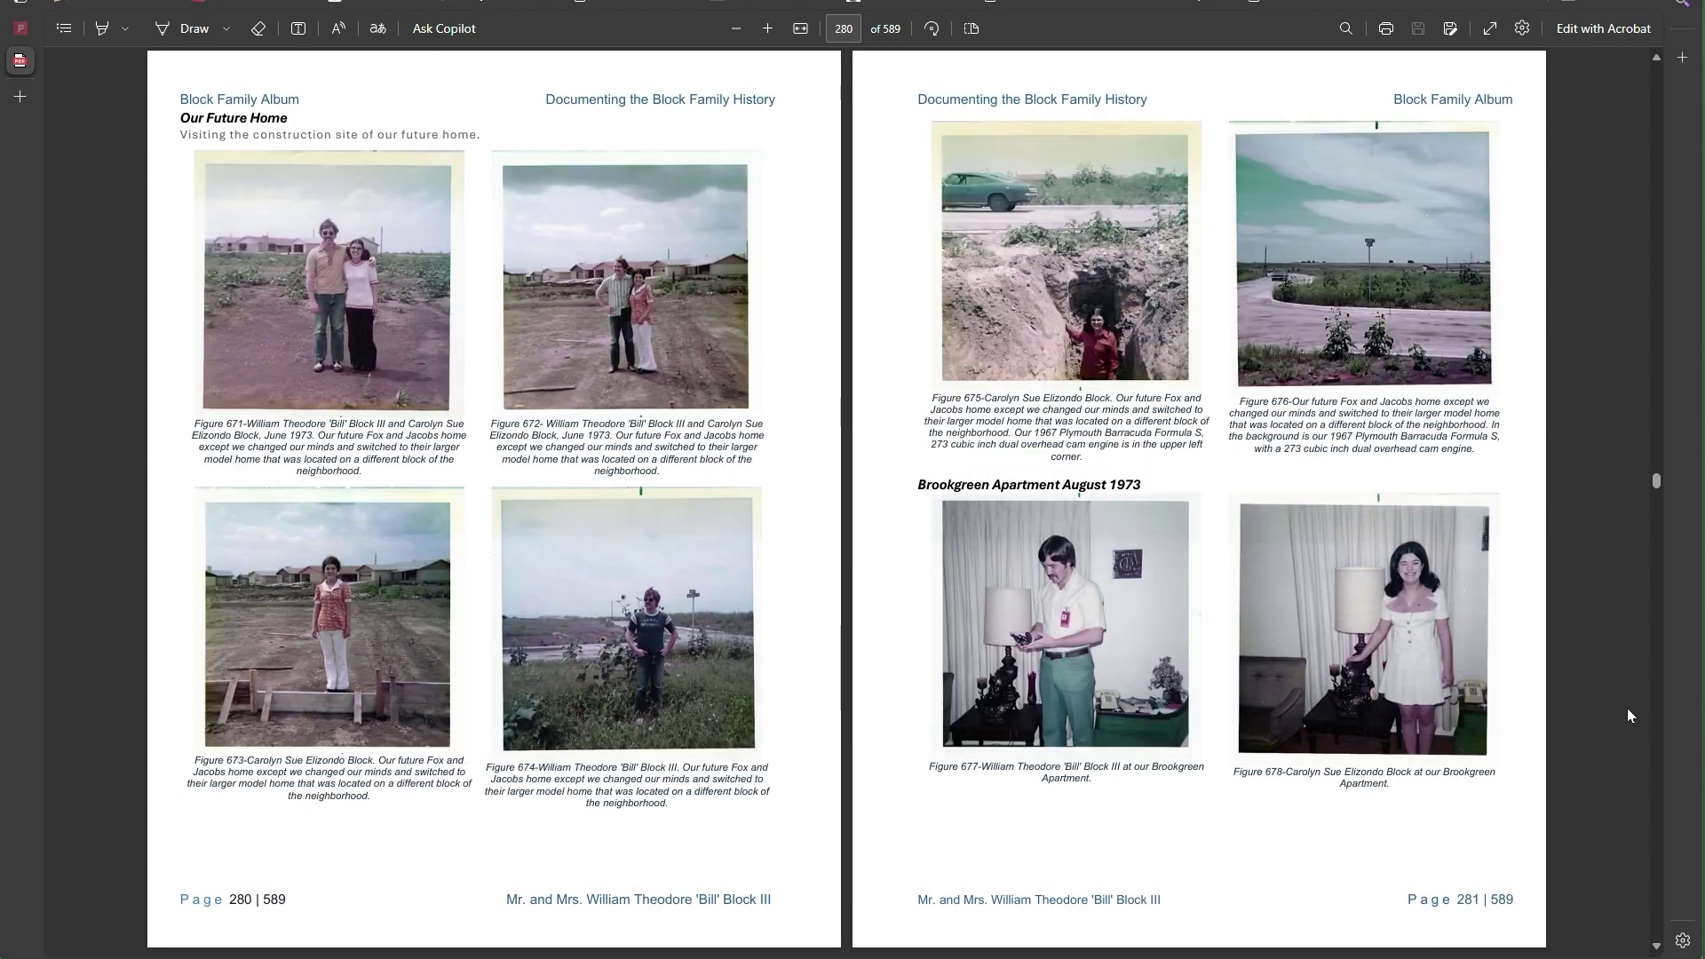
pyautogui.press('Right')
pyautogui.press('Right')
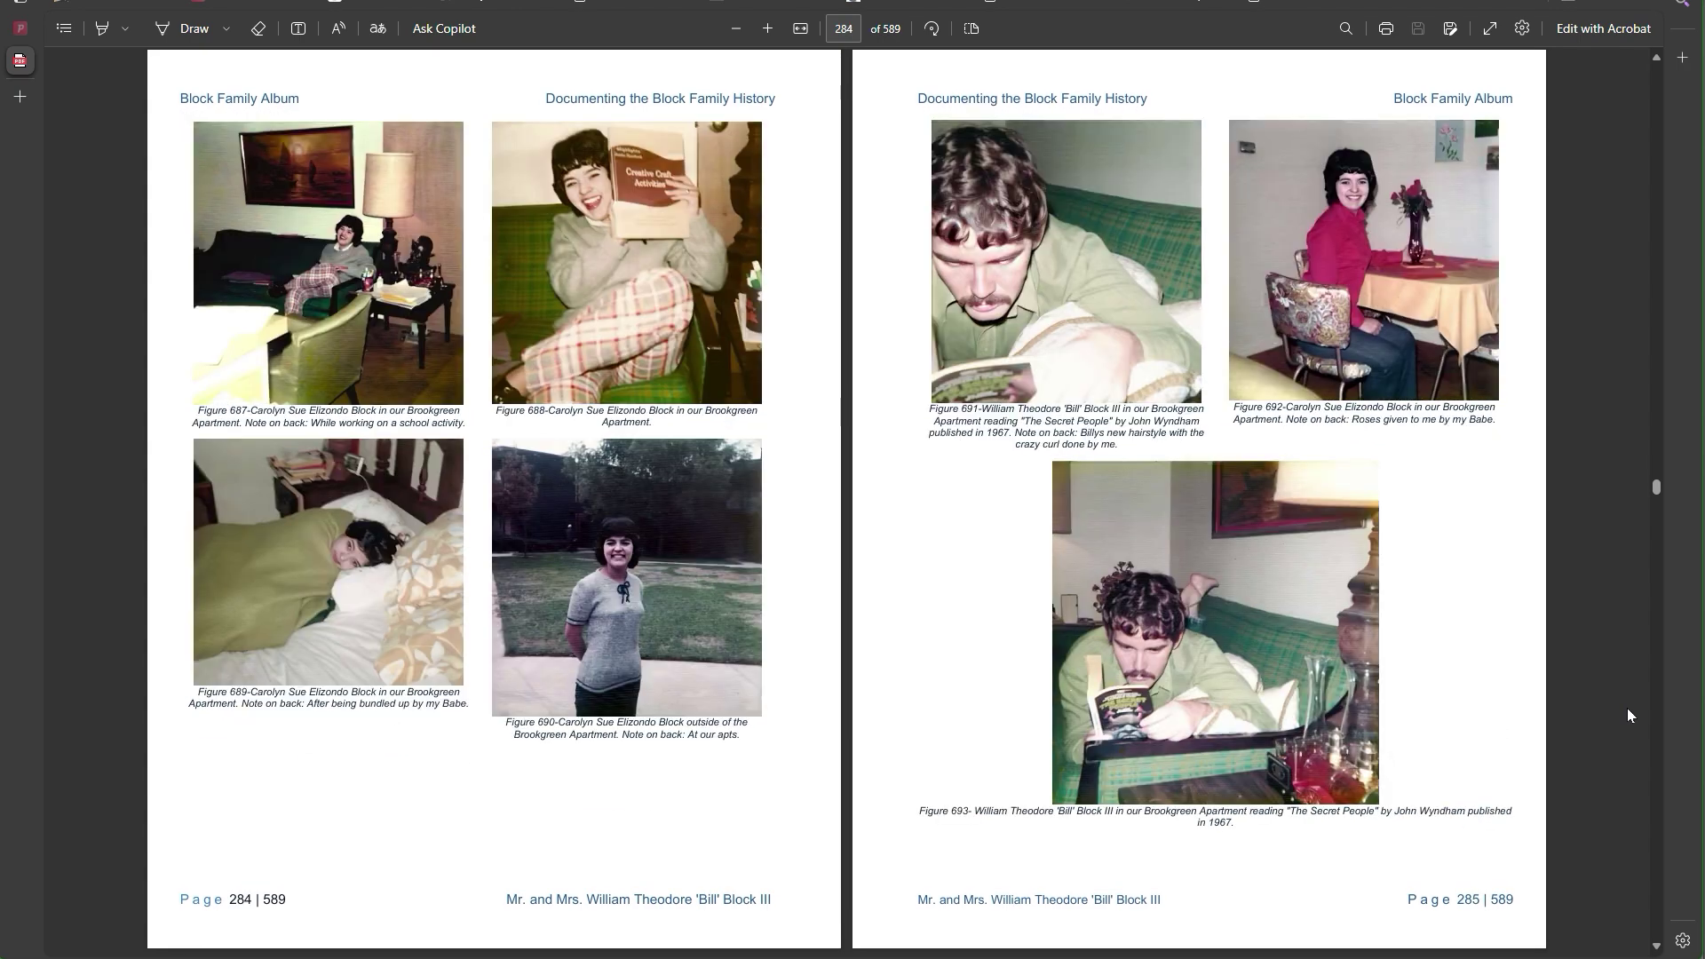
pyautogui.press('Right')
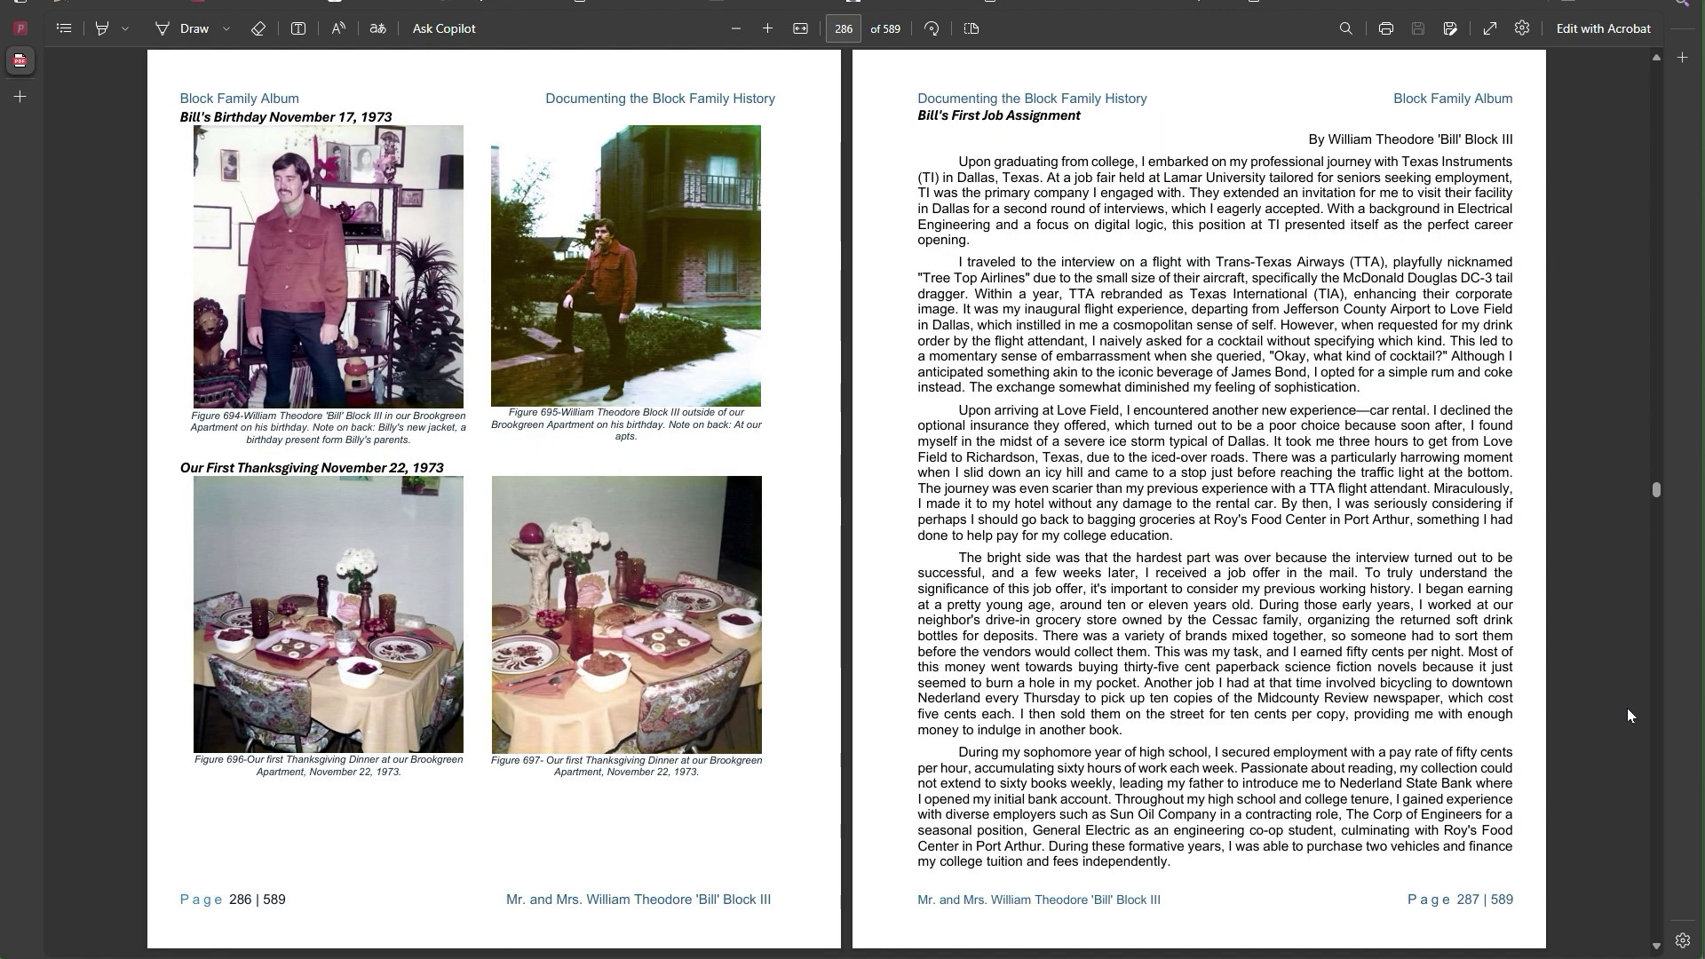